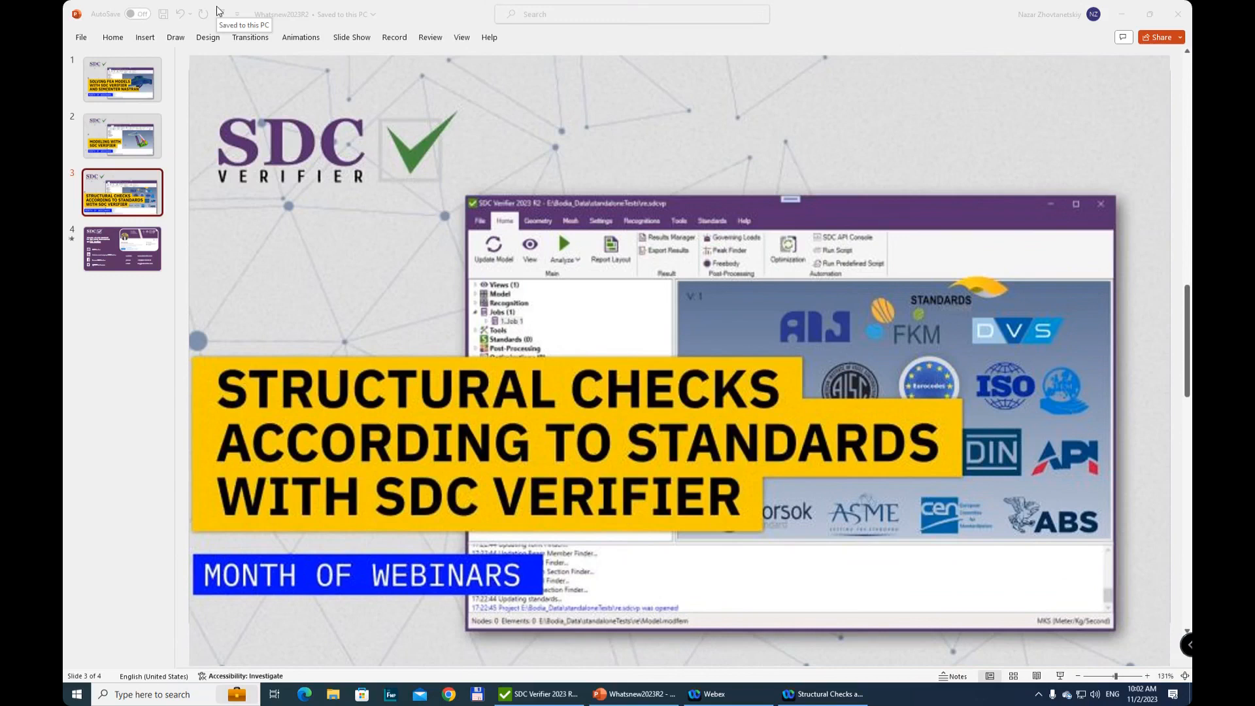
Look through the webinar slides on solving FEA models, modeling and structural checks, ending on the contact slide
left_click(122, 84)
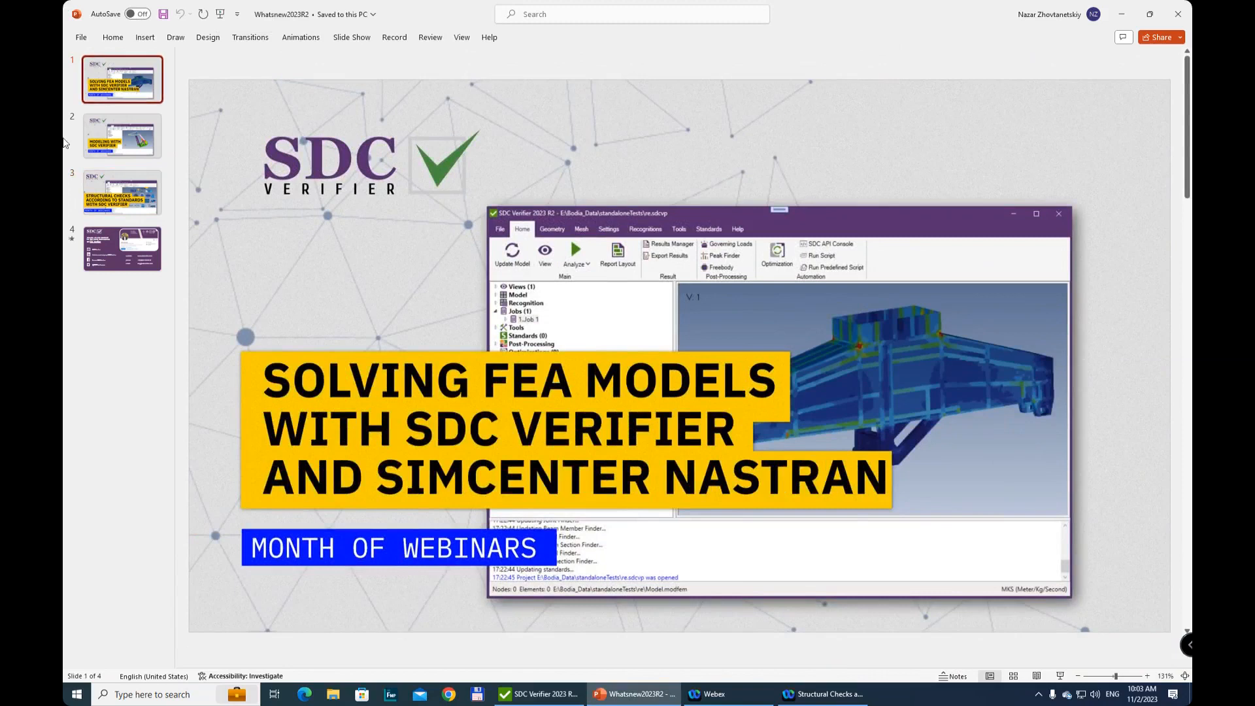
left_click(136, 141)
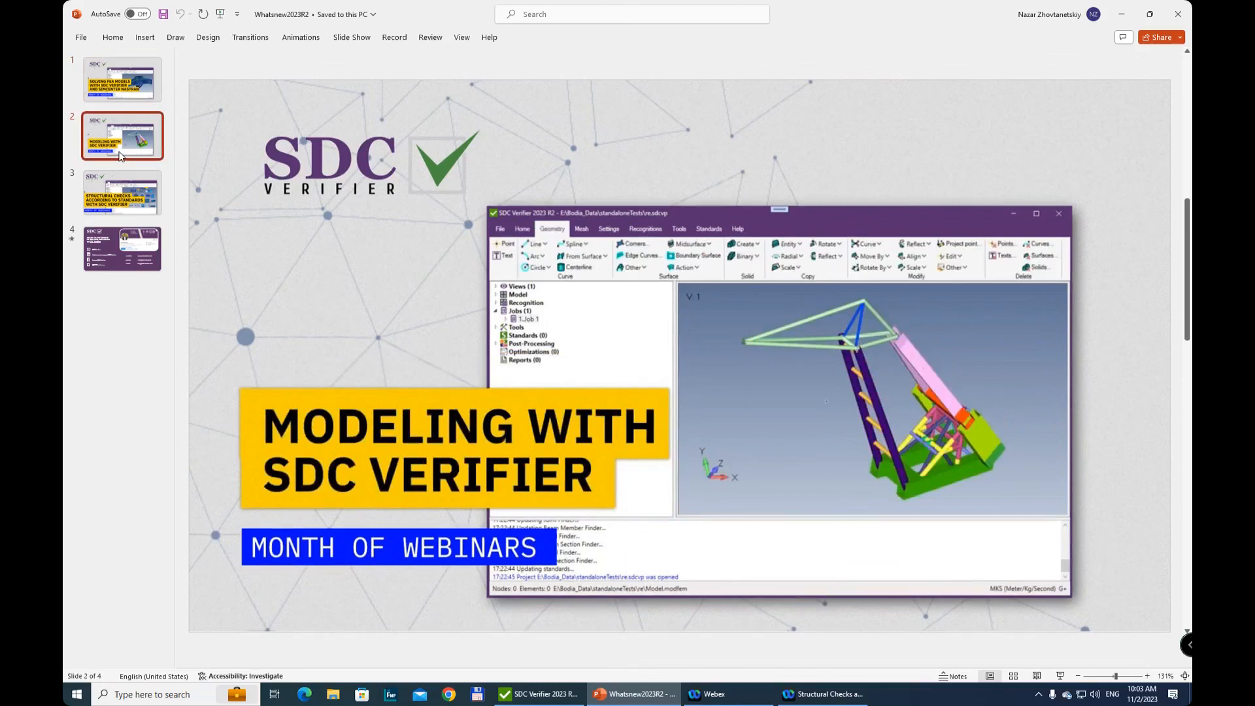
left_click(135, 187)
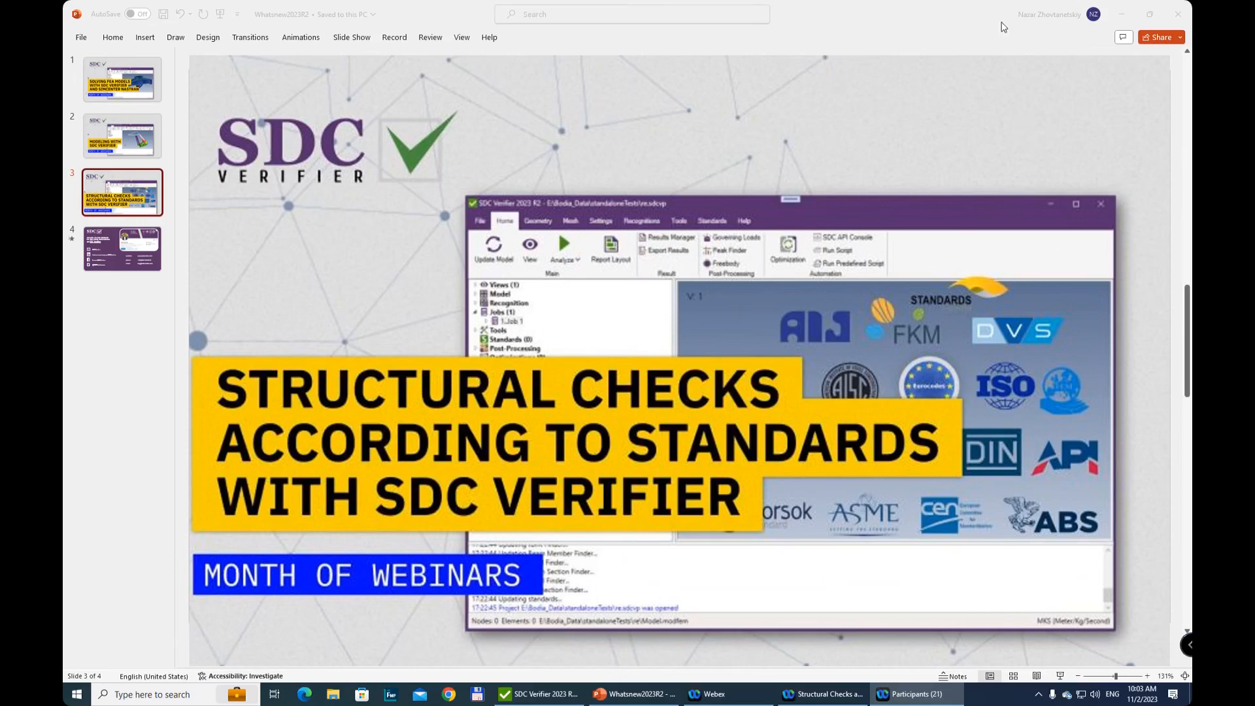
left_click(986, 23)
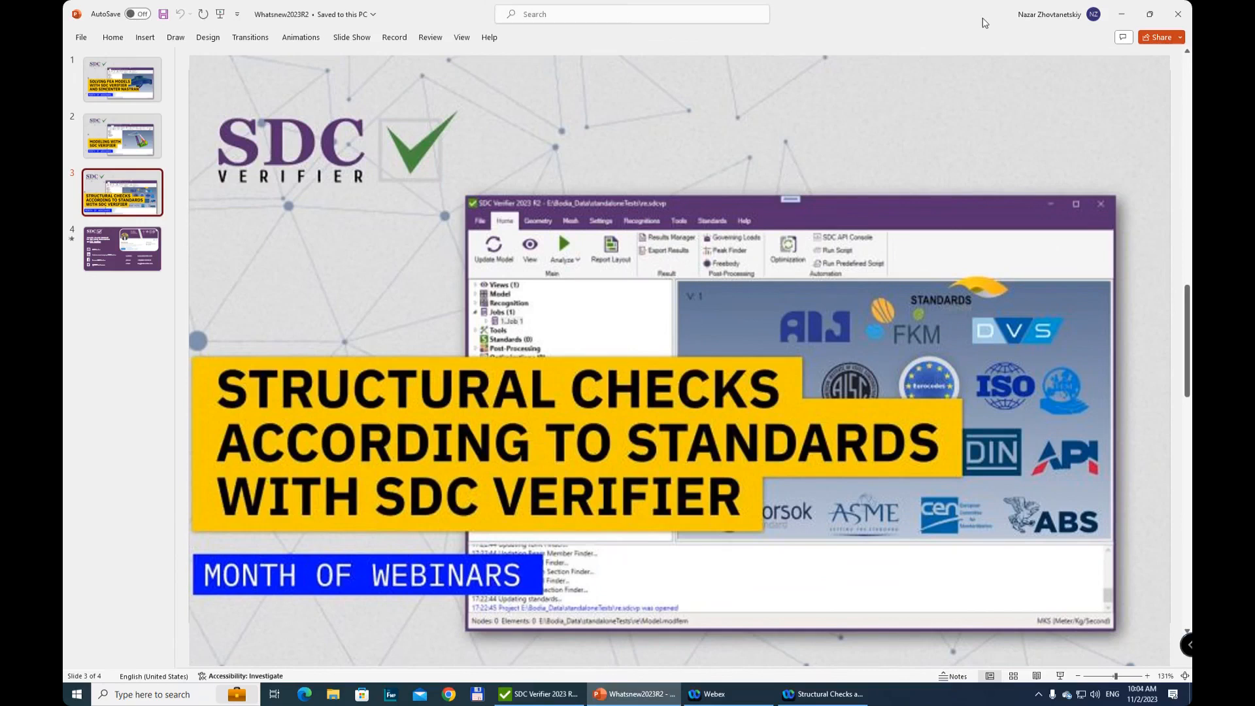
left_click(140, 242)
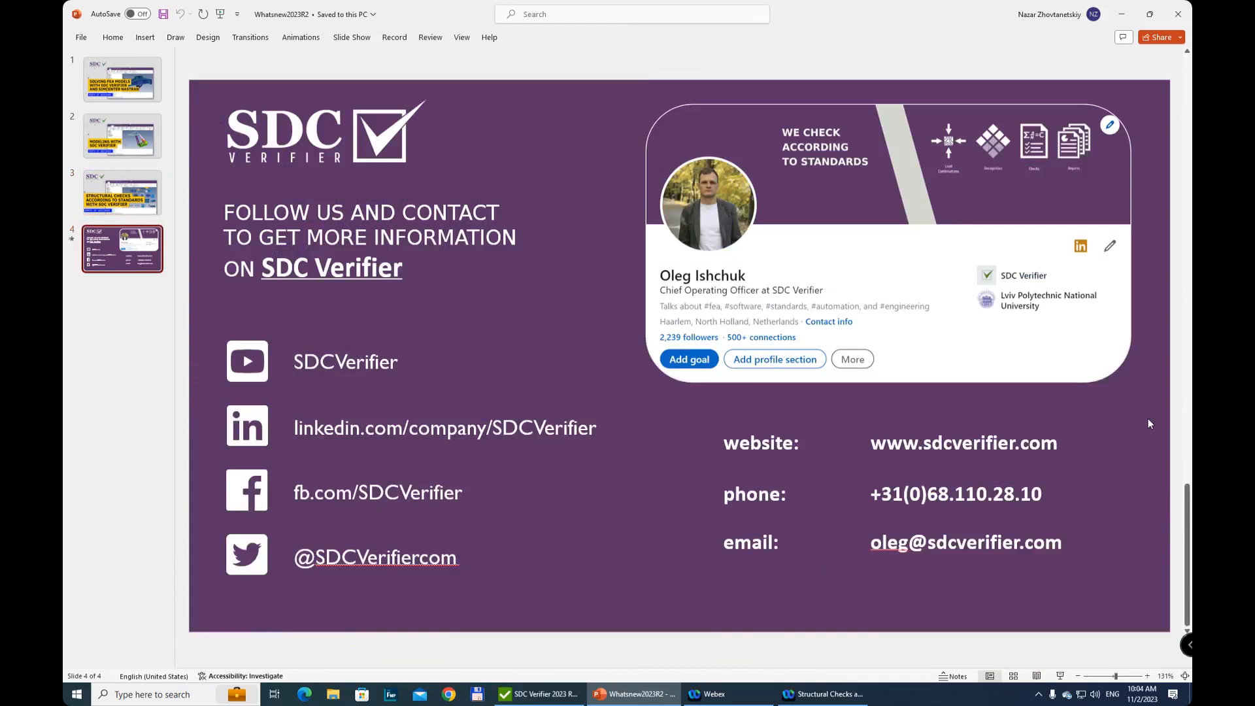
Switch to SDC Verifier, collapse the jobs and list the tower model's FEM loads and constraints
left_click(553, 696)
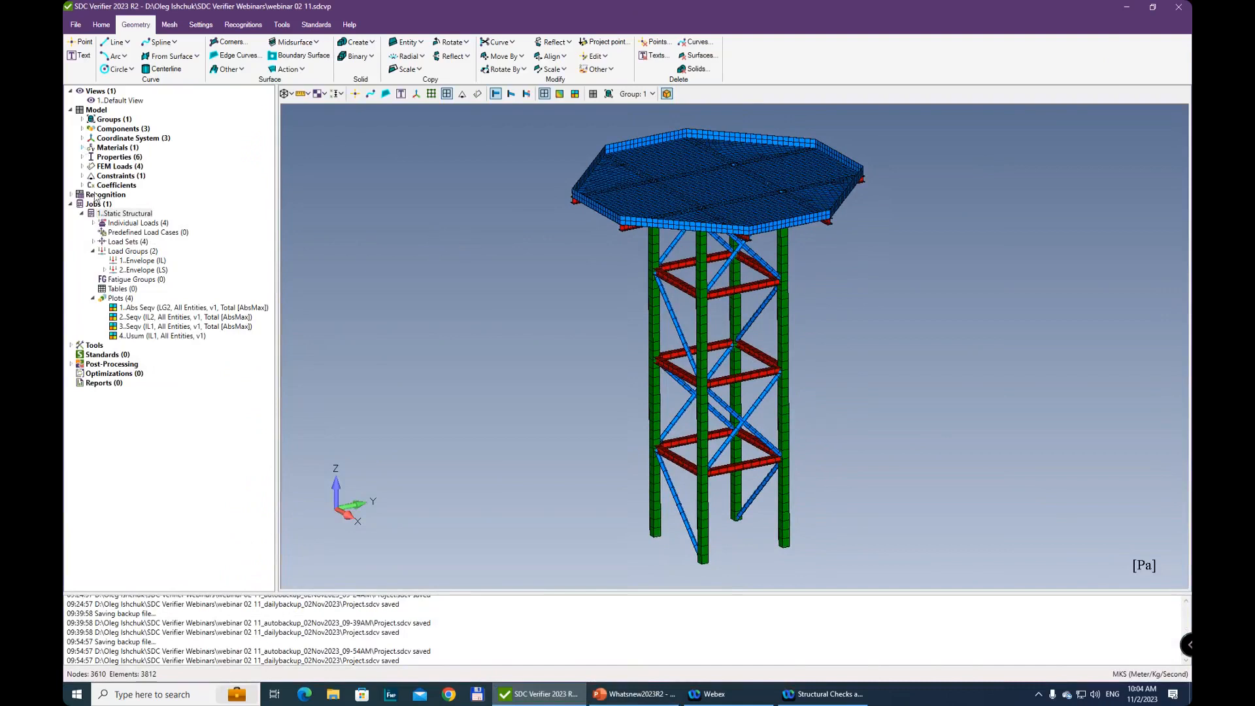
left_click(70, 204)
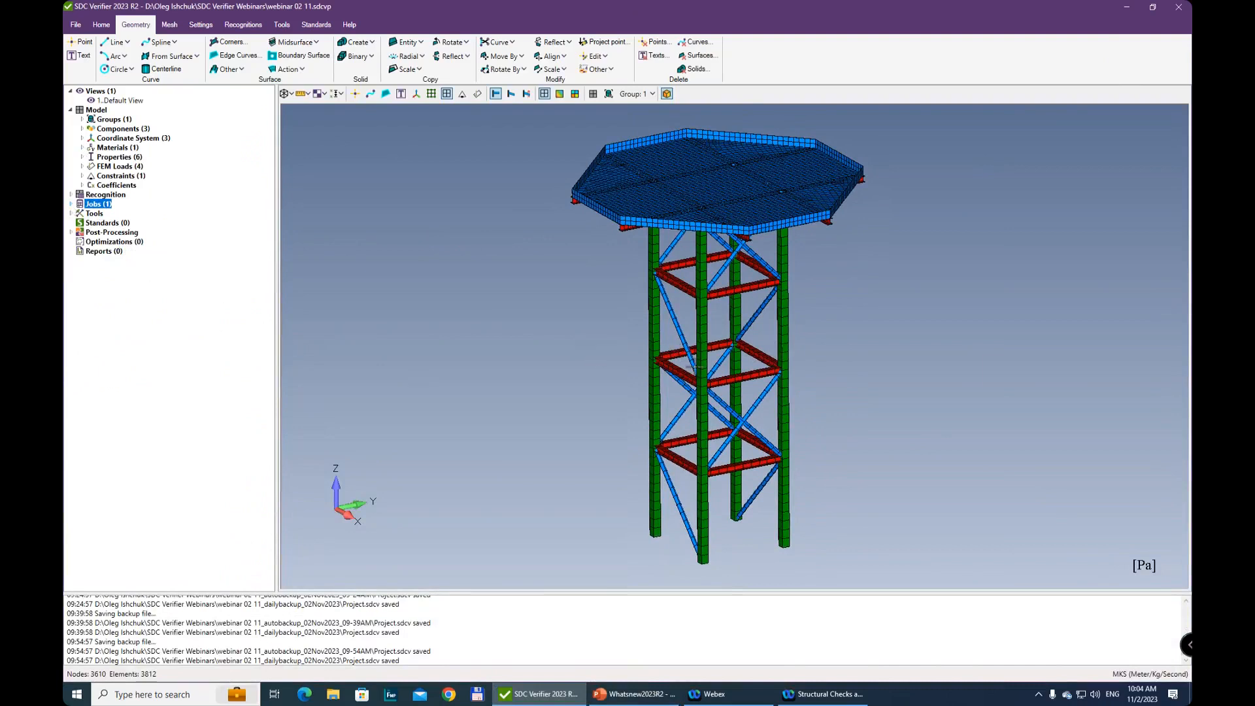
middle_click_drag(697, 361, 762, 248)
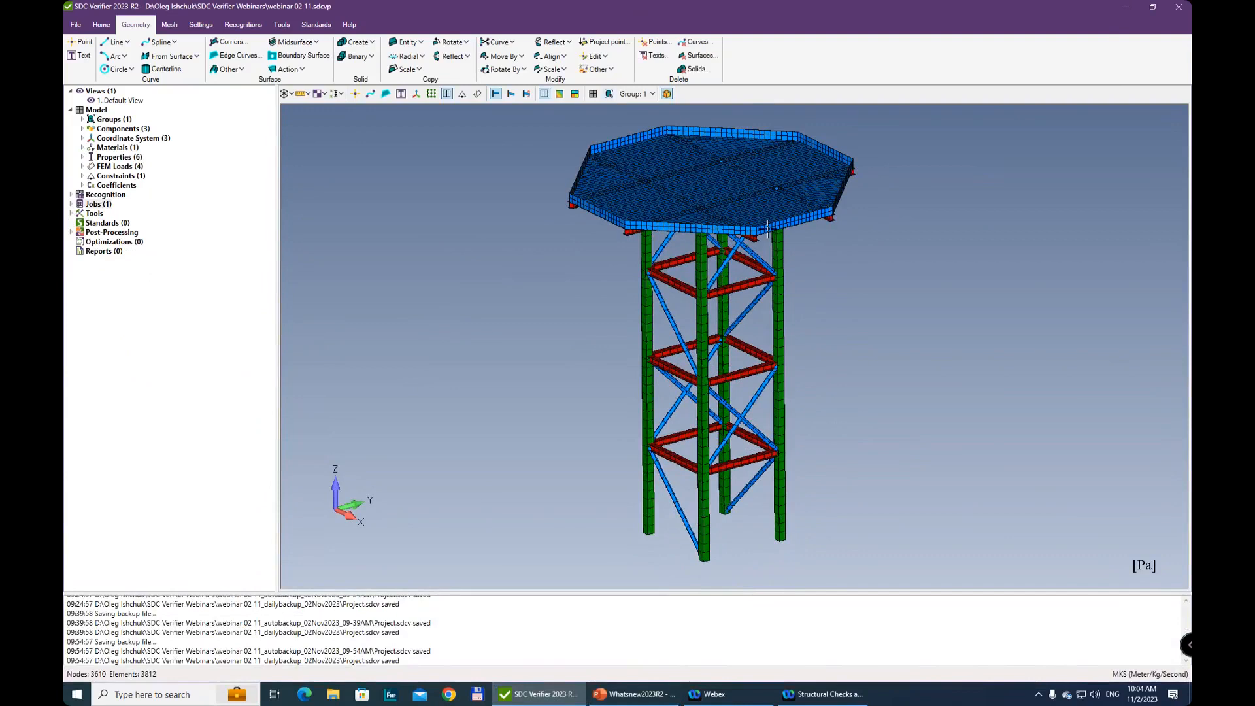
left_click(82, 166)
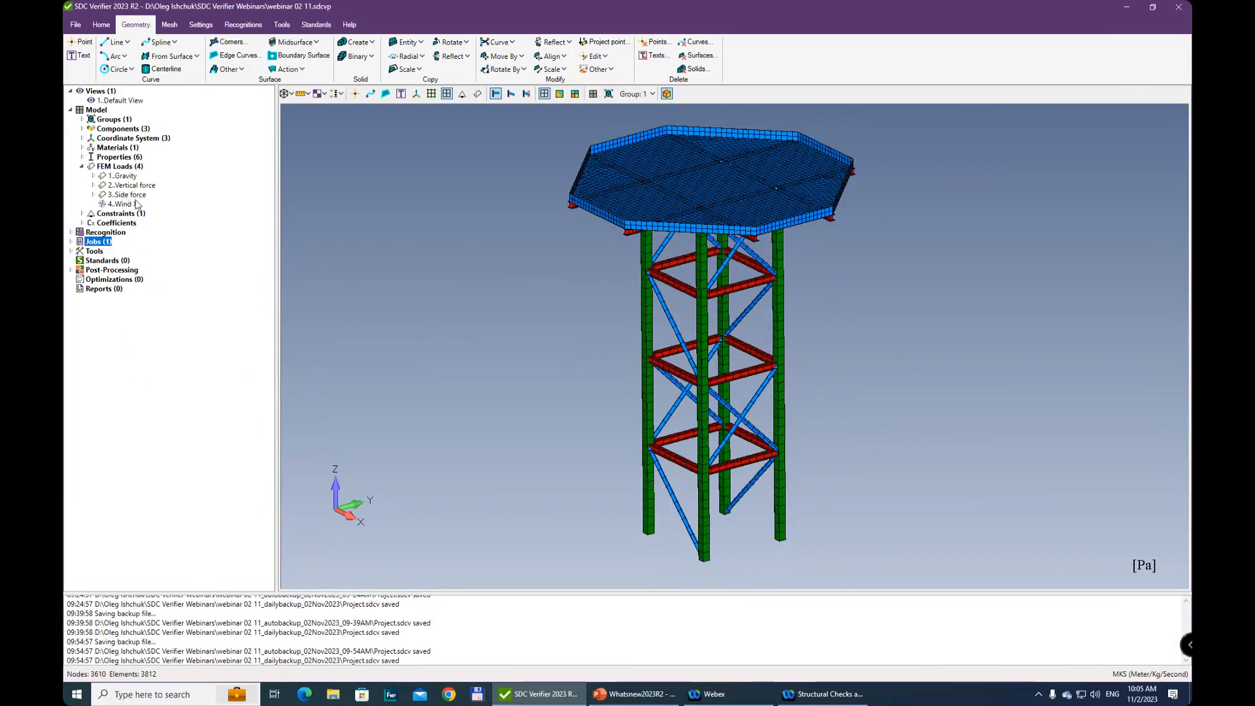
left_click(82, 214)
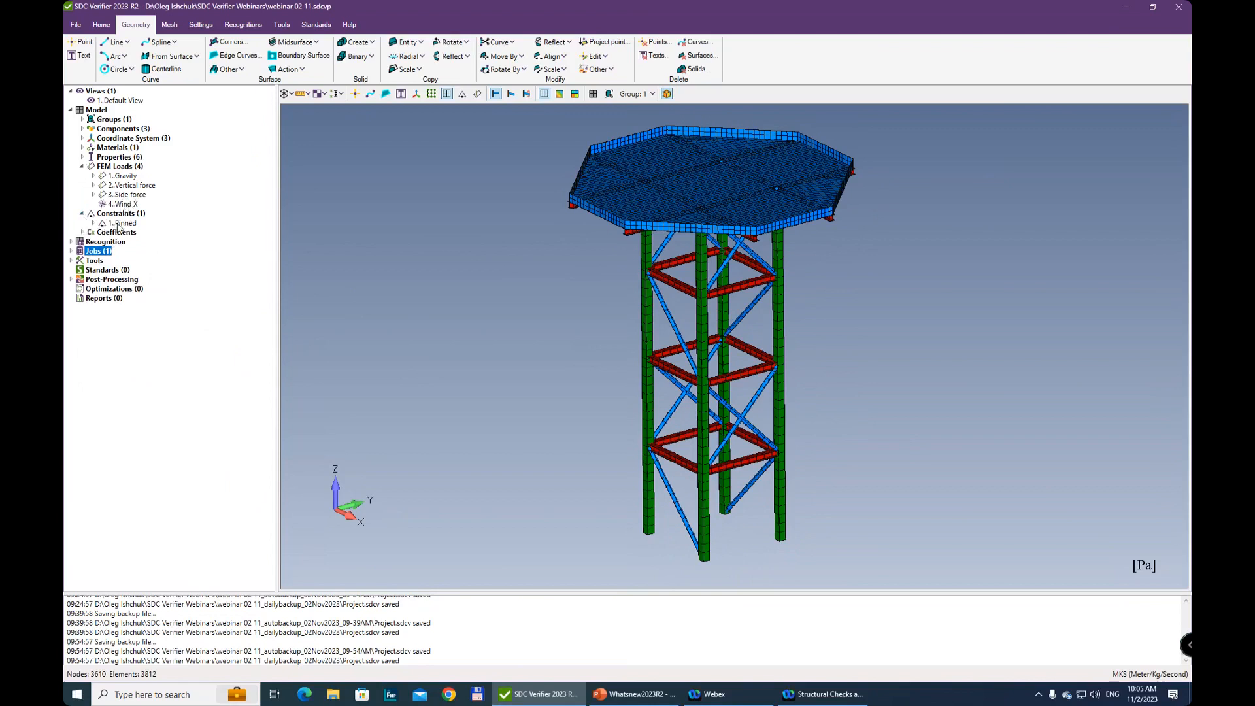
Expand the Pinned constraint and toggle the display of load and constraint symbols on the model
left_click(124, 223)
left_click(478, 96)
left_click(464, 95)
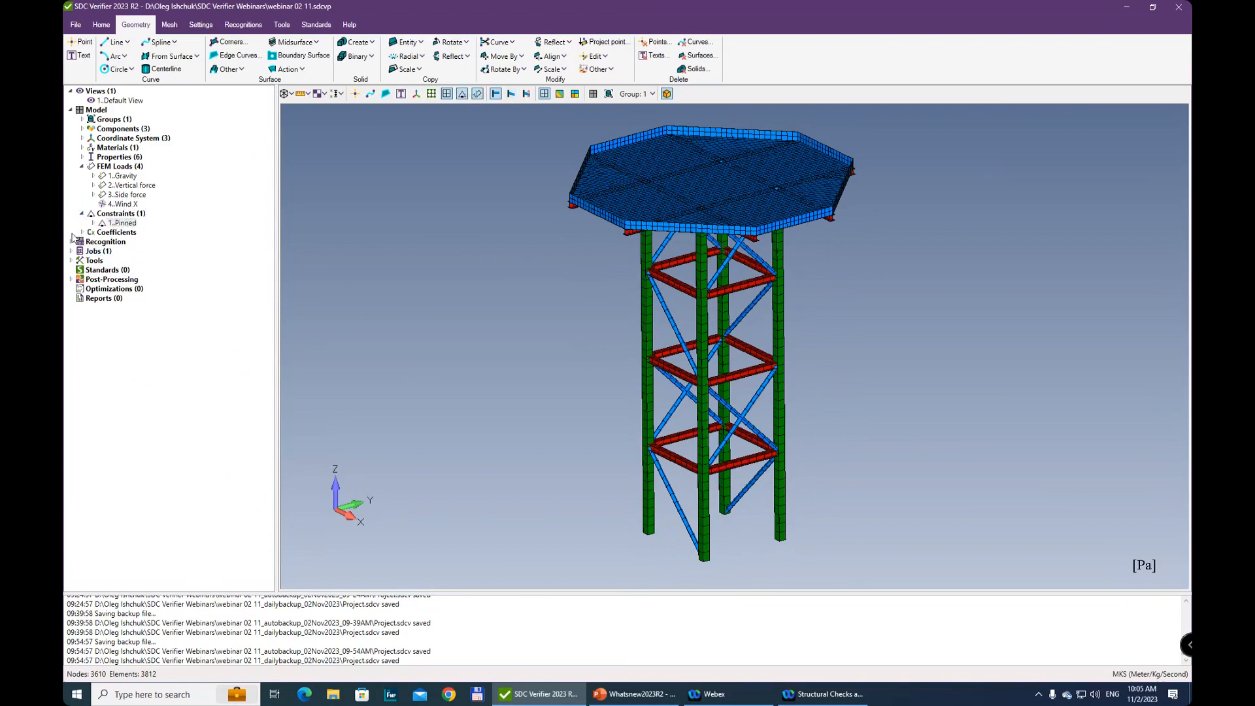
left_click(124, 224)
double_click(127, 225)
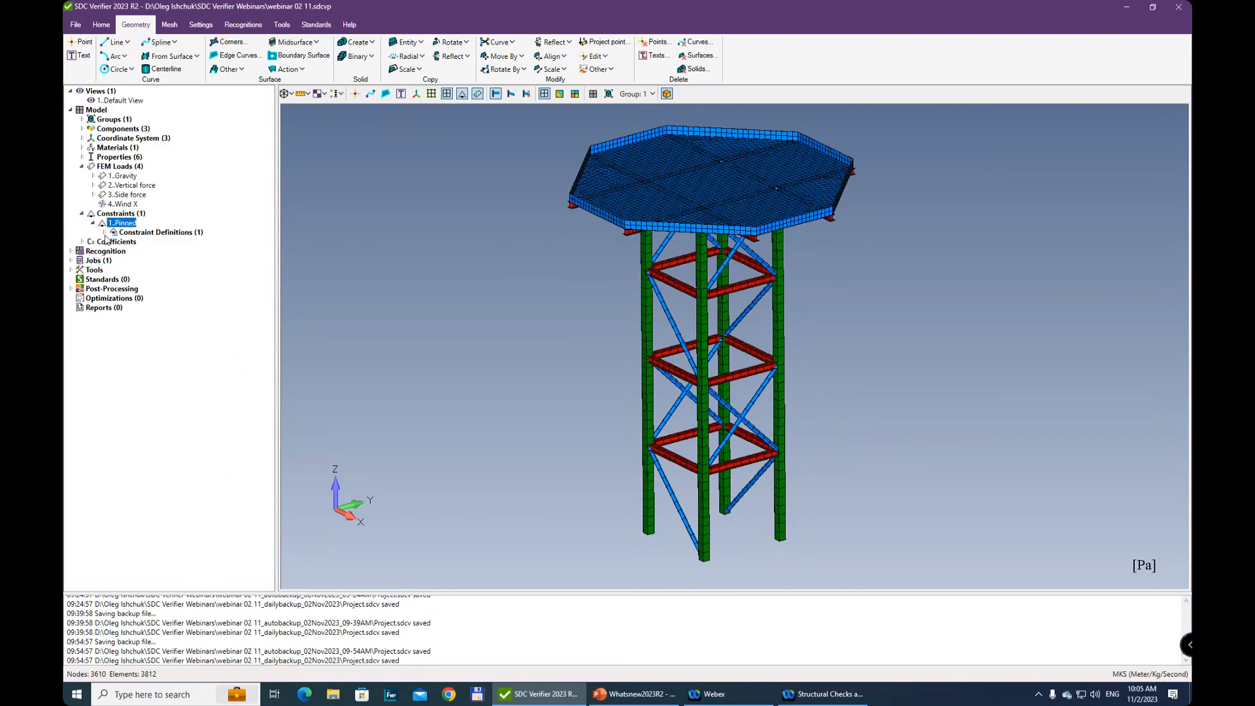
left_click(463, 96)
Expand the Static Structural job and list its individual loads and load sets
left_click(71, 261)
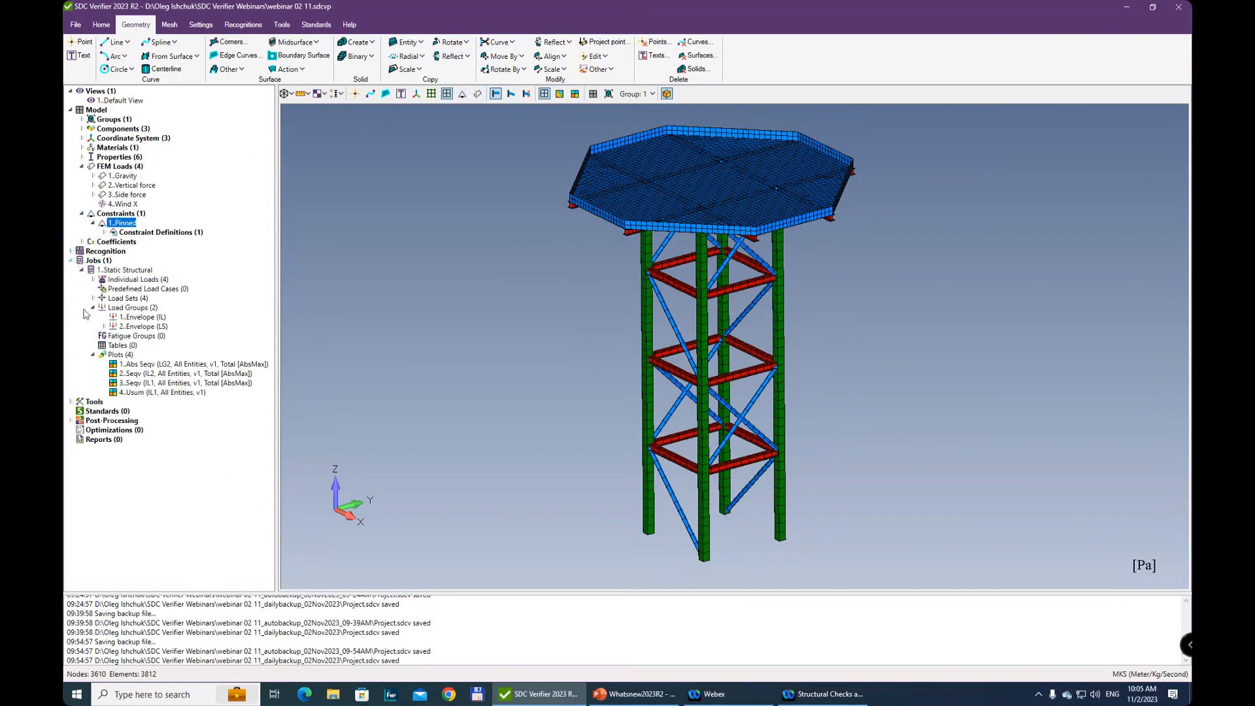
right_click(150, 378)
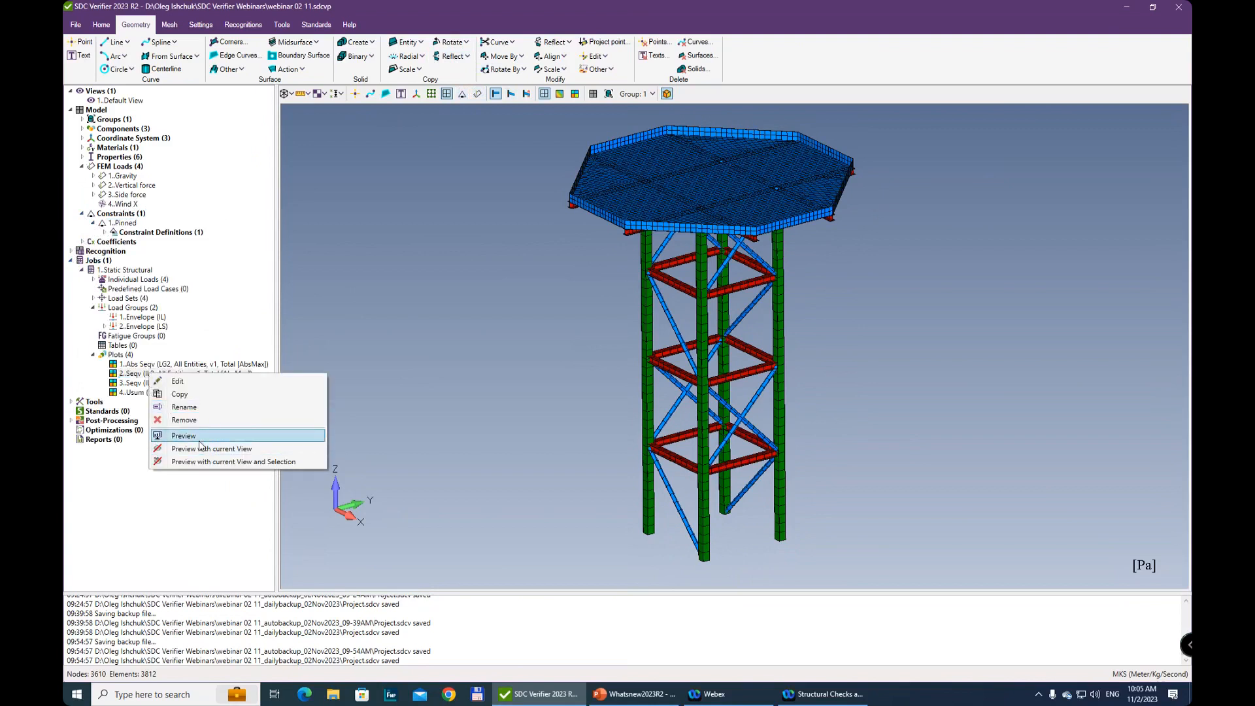
left_click(138, 373)
left_click(157, 367)
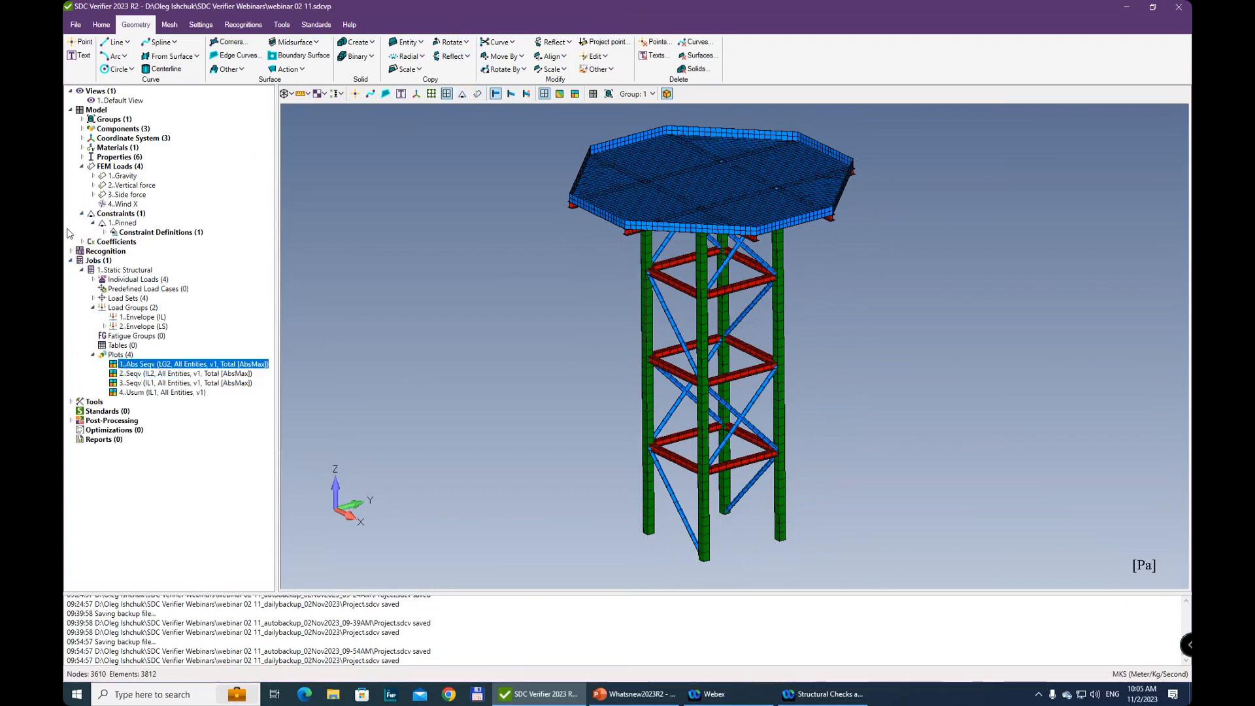
left_click(94, 279)
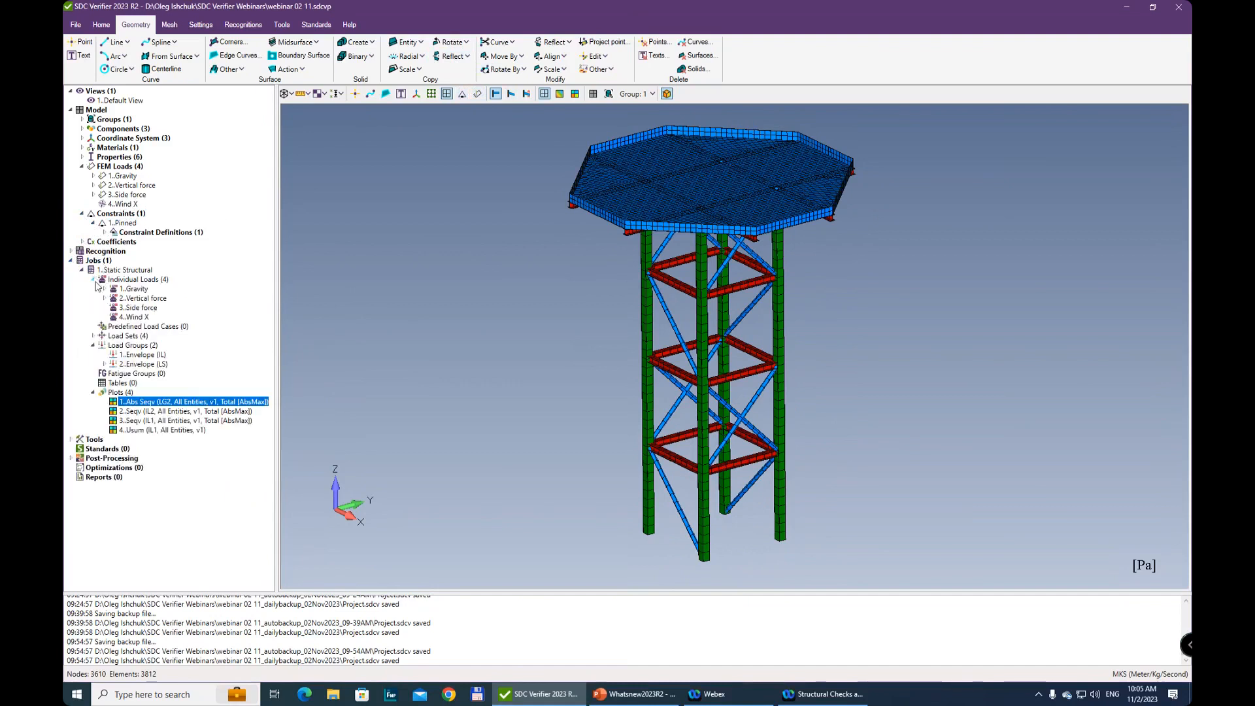
left_click(93, 336)
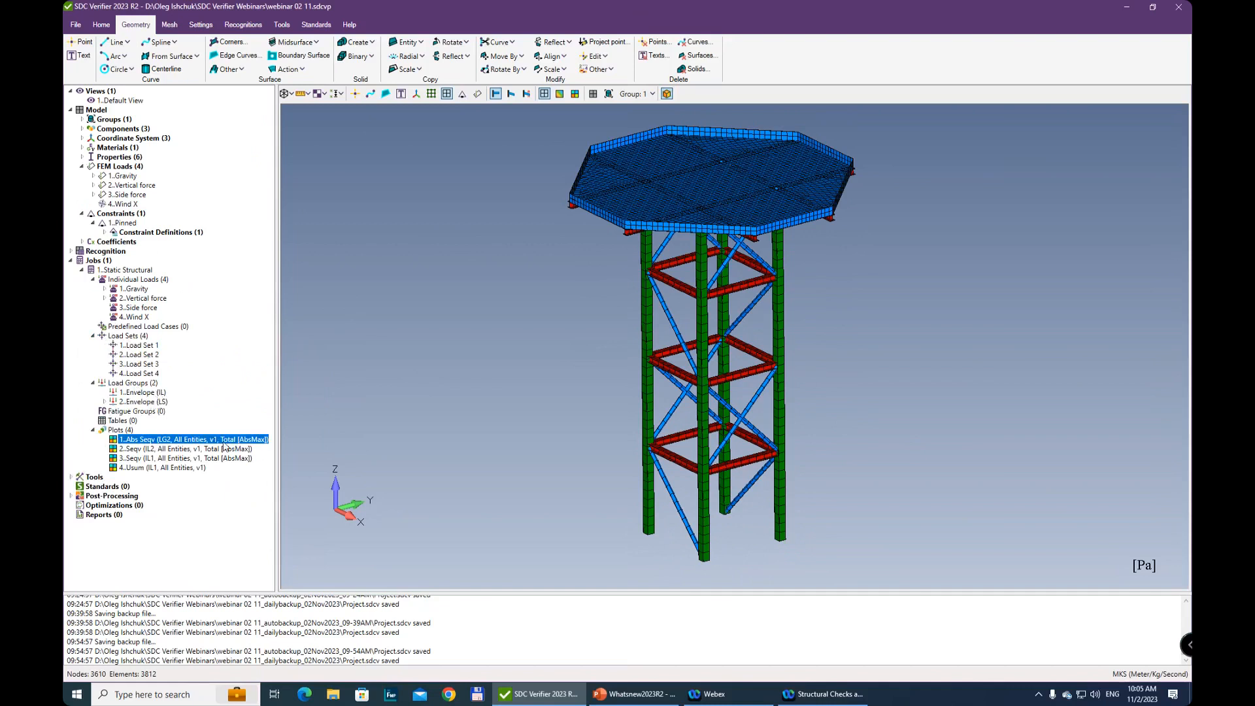
Preview the Abs Seqv plot for load group 2 and turn off the filled edges
right_click(205, 443)
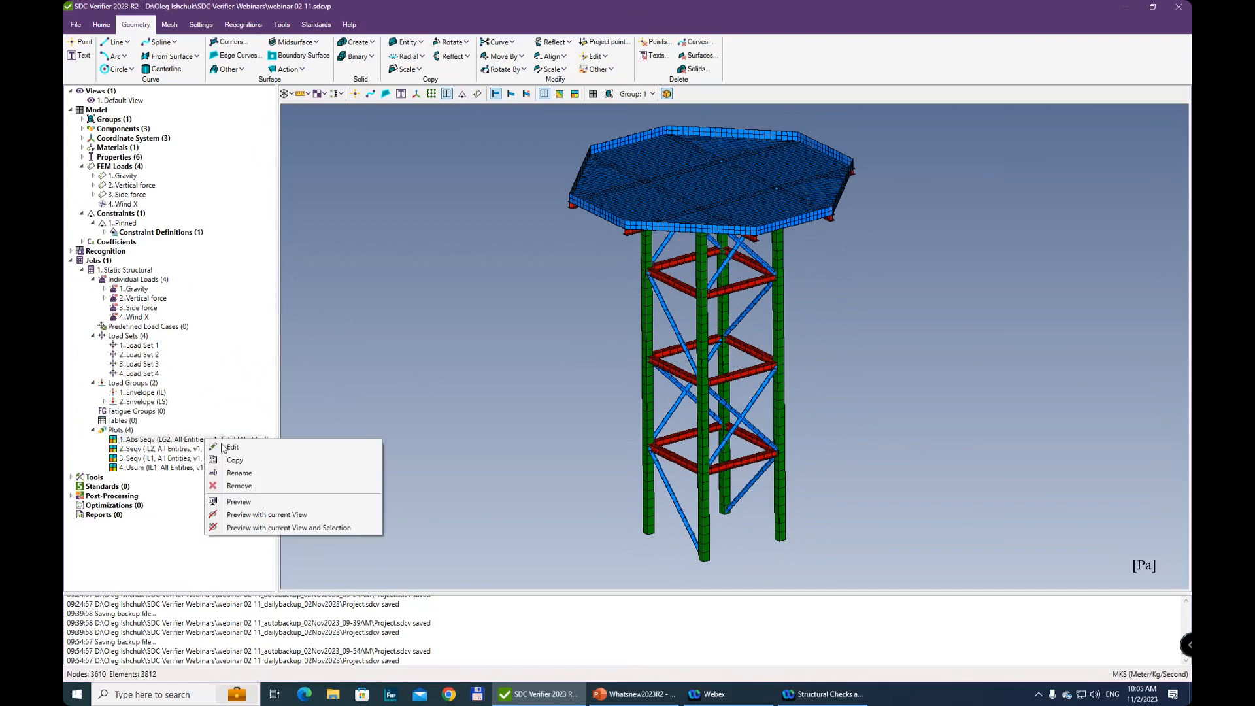
left_click(267, 502)
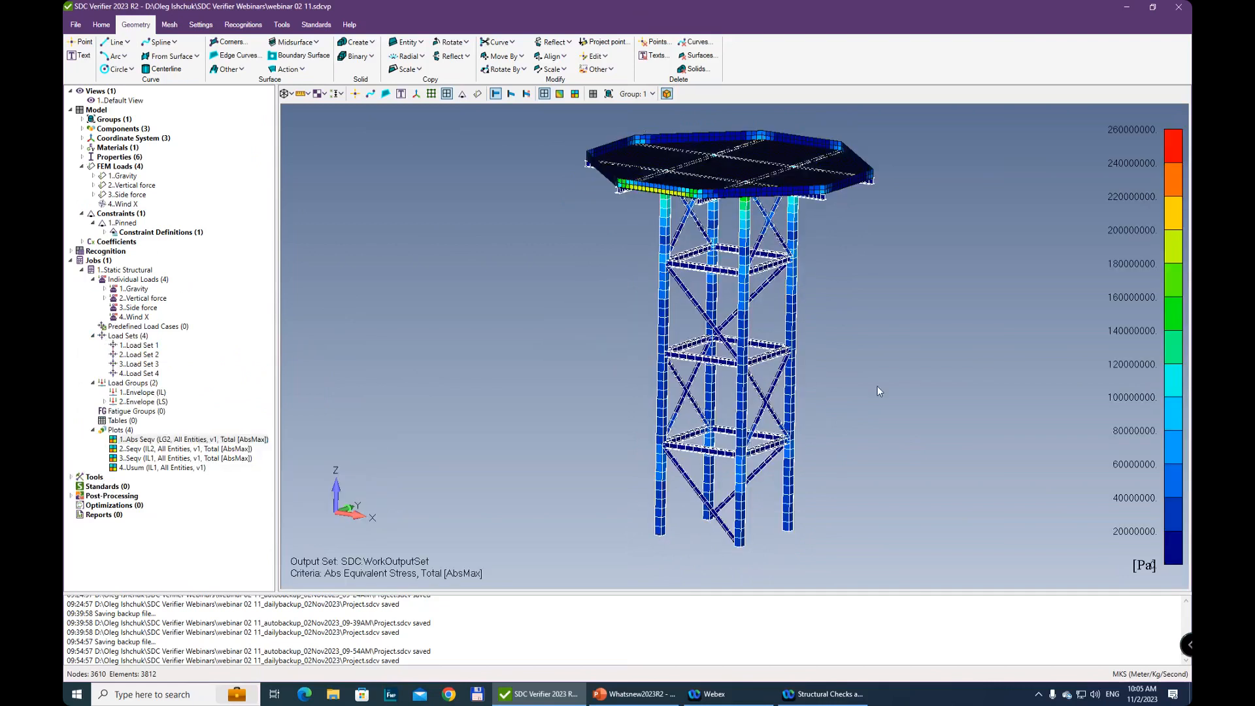
middle_click_drag(897, 446, 496, 237)
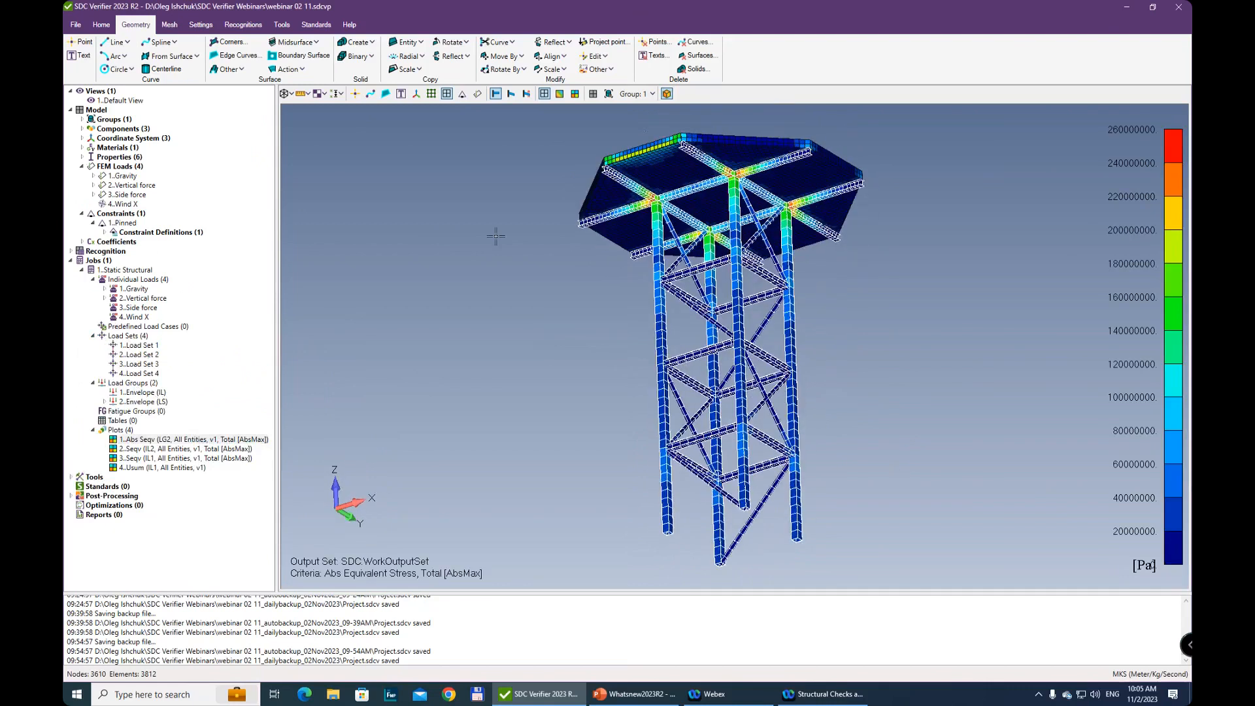
left_click(292, 97)
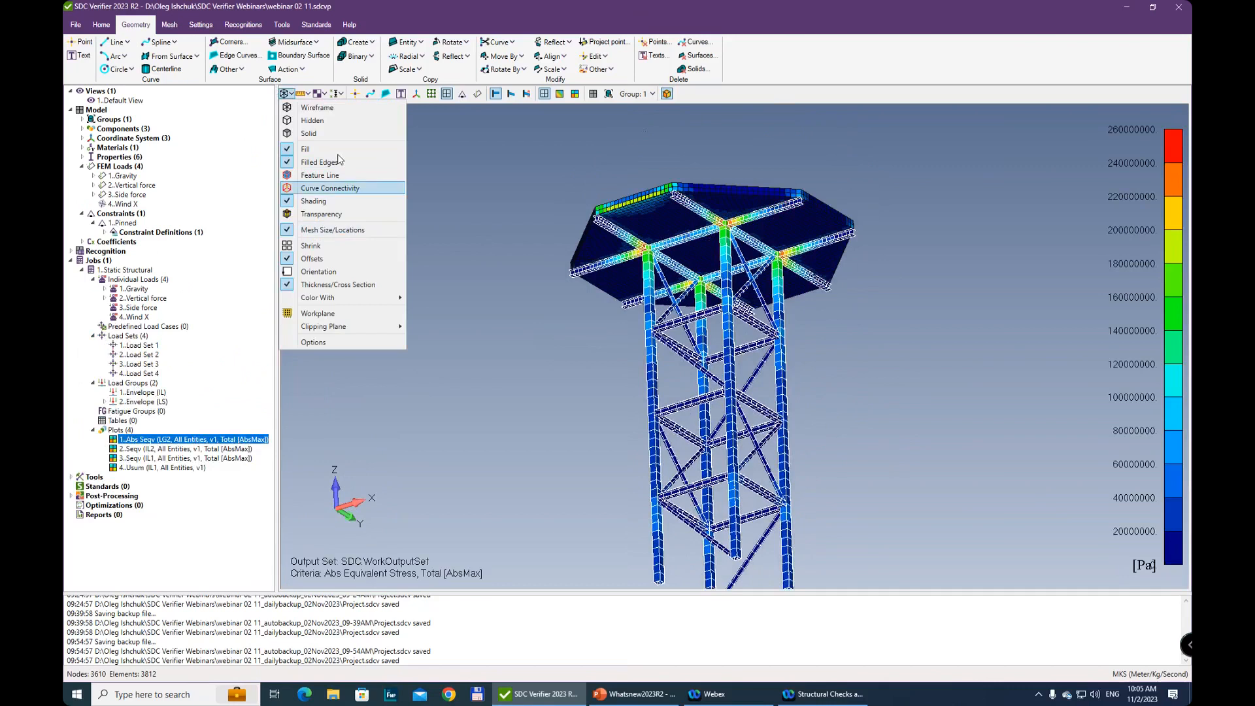
left_click(341, 163)
Examine the equivalent stress distribution on the platform, its support beams and the column tops from below and above
scroll(738, 232, "up", 5)
middle_click_drag(676, 234, 690, 339, "ctrl")
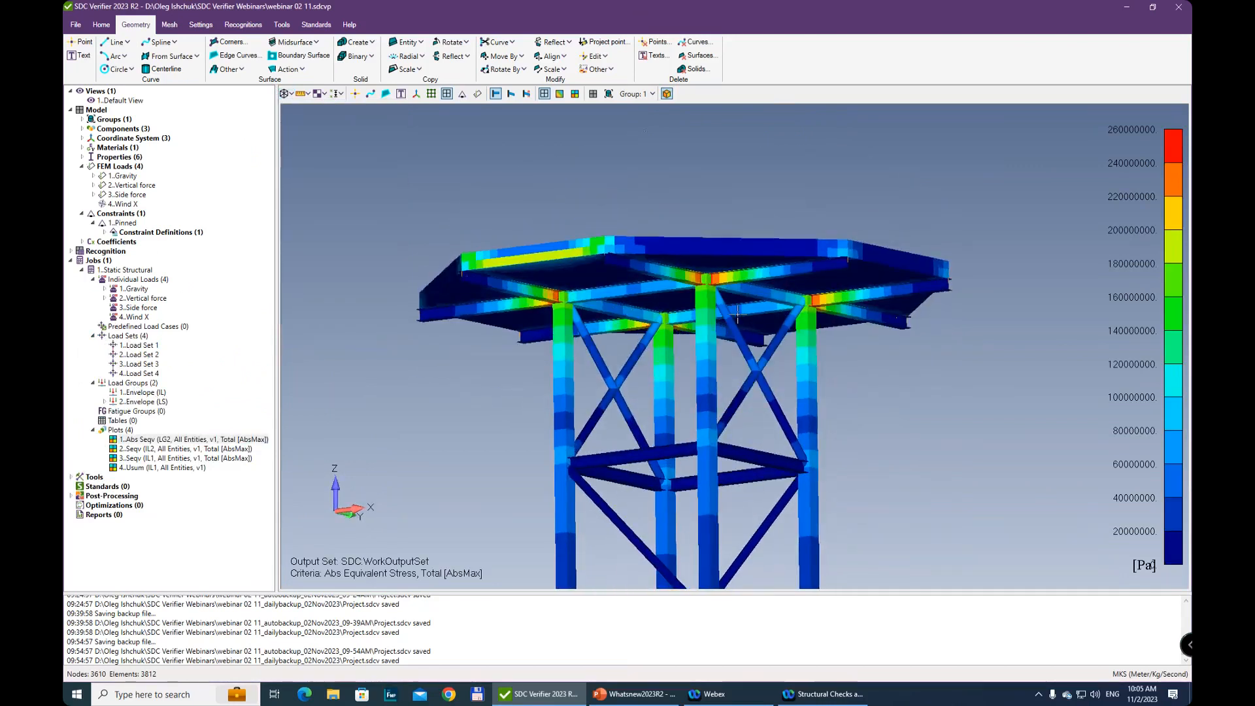
middle_click_drag(861, 425, 780, 352)
scroll(779, 351, "down", 3)
middle_click_drag(774, 233, 849, 159)
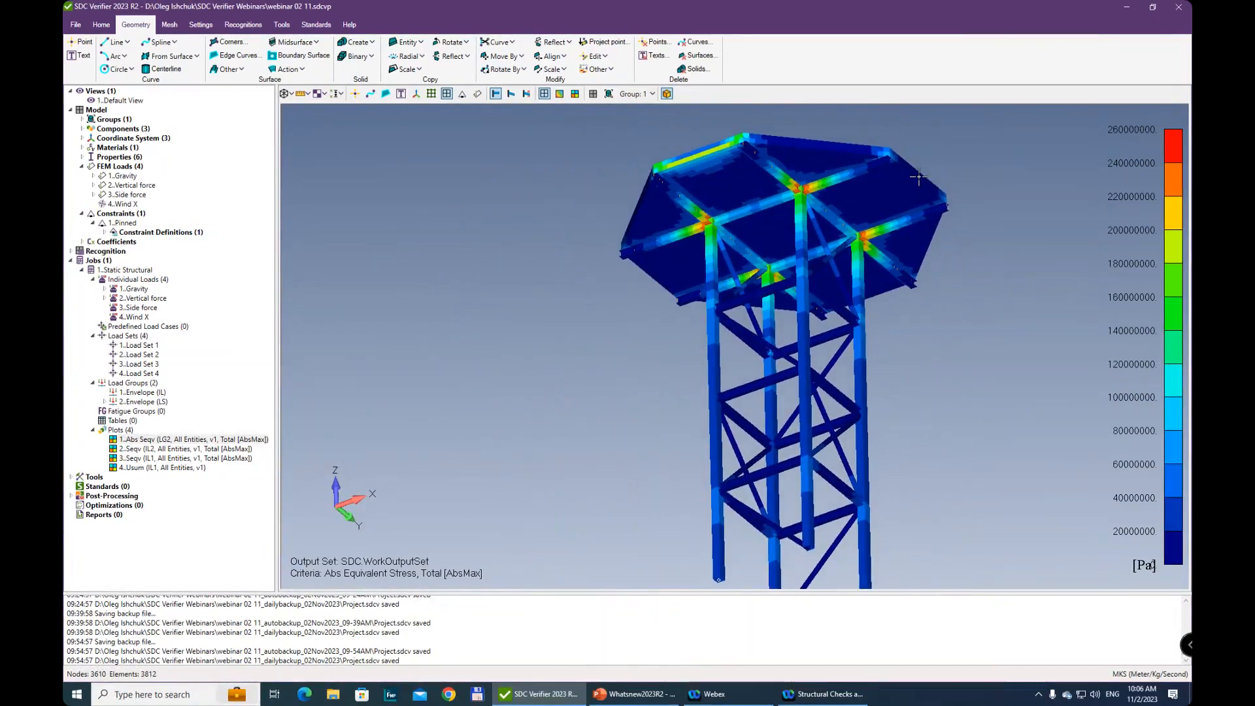
middle_click_drag(1126, 332, 1125, 338)
scroll(1036, 207, "up", 3)
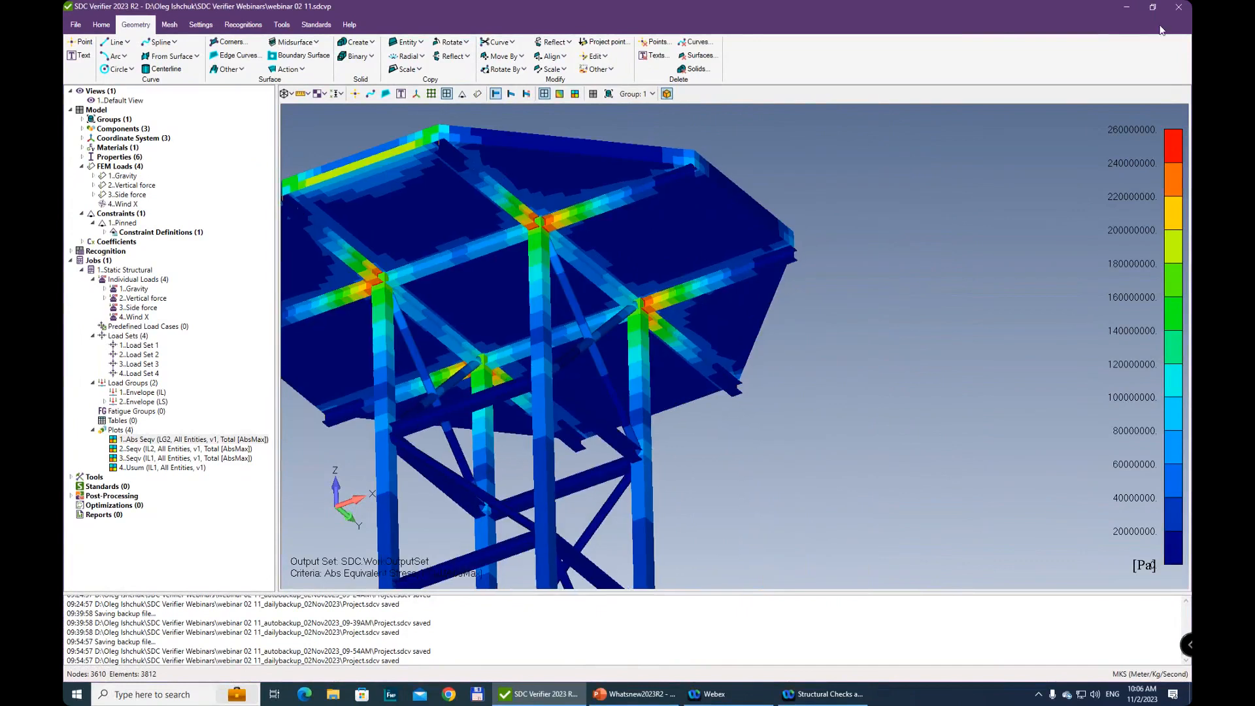
middle_click_drag(722, 281, 849, 292, "ctrl")
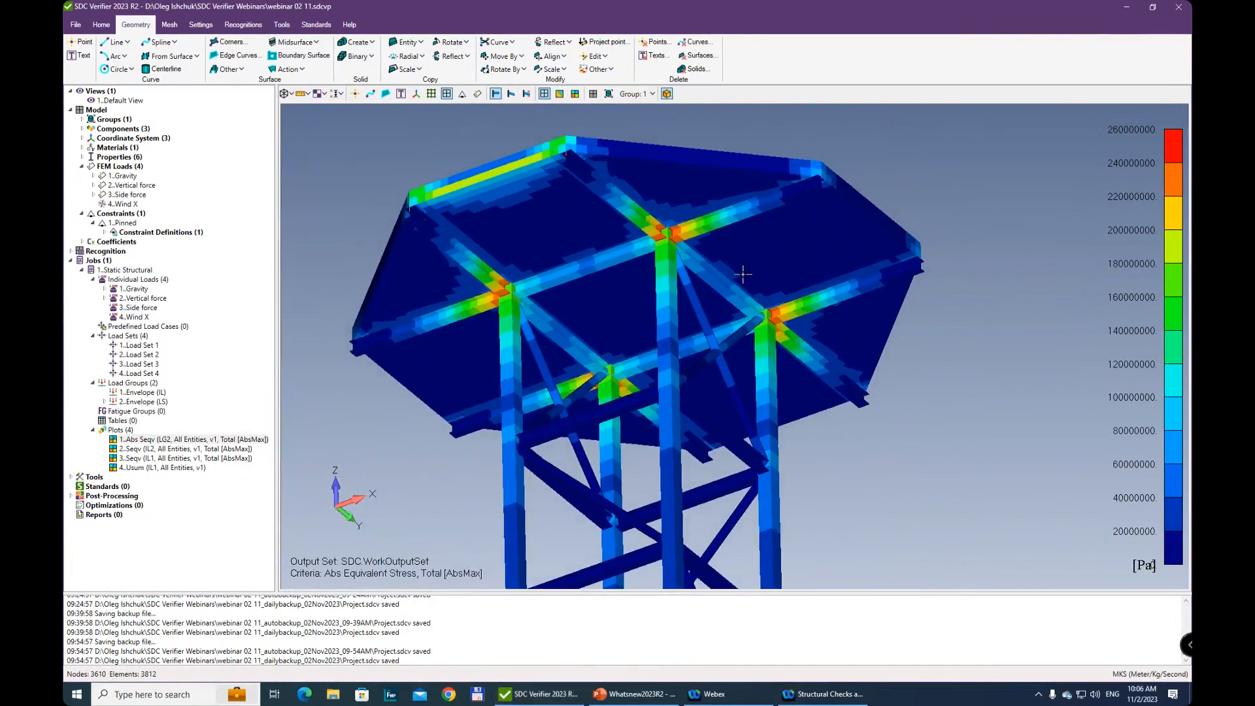
middle_click_drag(697, 248, 706, 405, "ctrl")
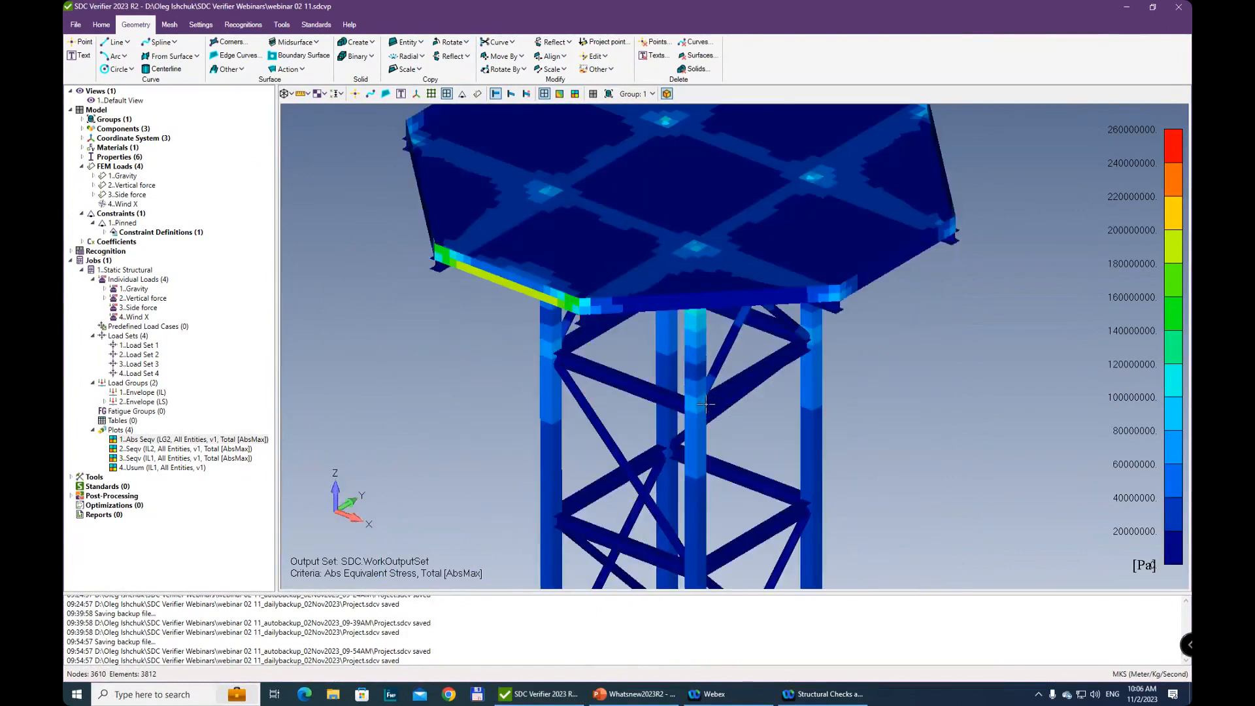
Turn the filled edges back on and inspect the stress contour on the platform deck and the whole tower
left_click(288, 93)
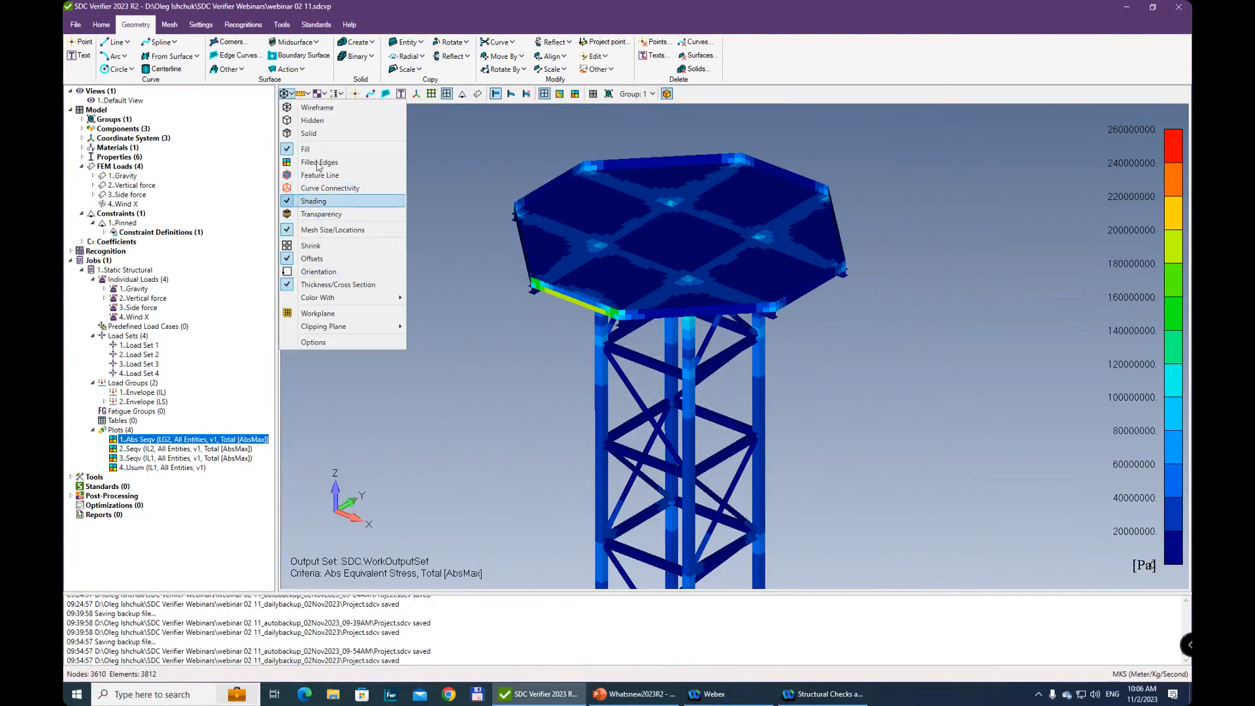
left_click(328, 162)
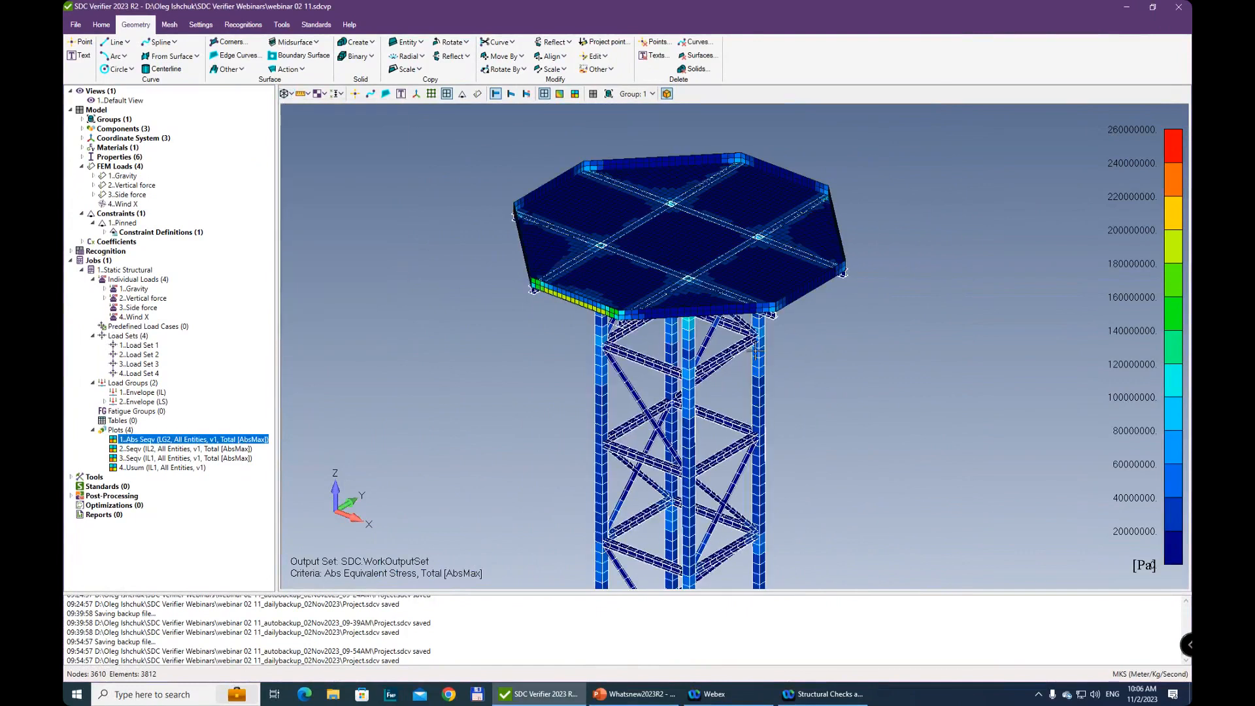
scroll(722, 401, "up", 5)
middle_click_drag(661, 490, 571, 445, "ctrl")
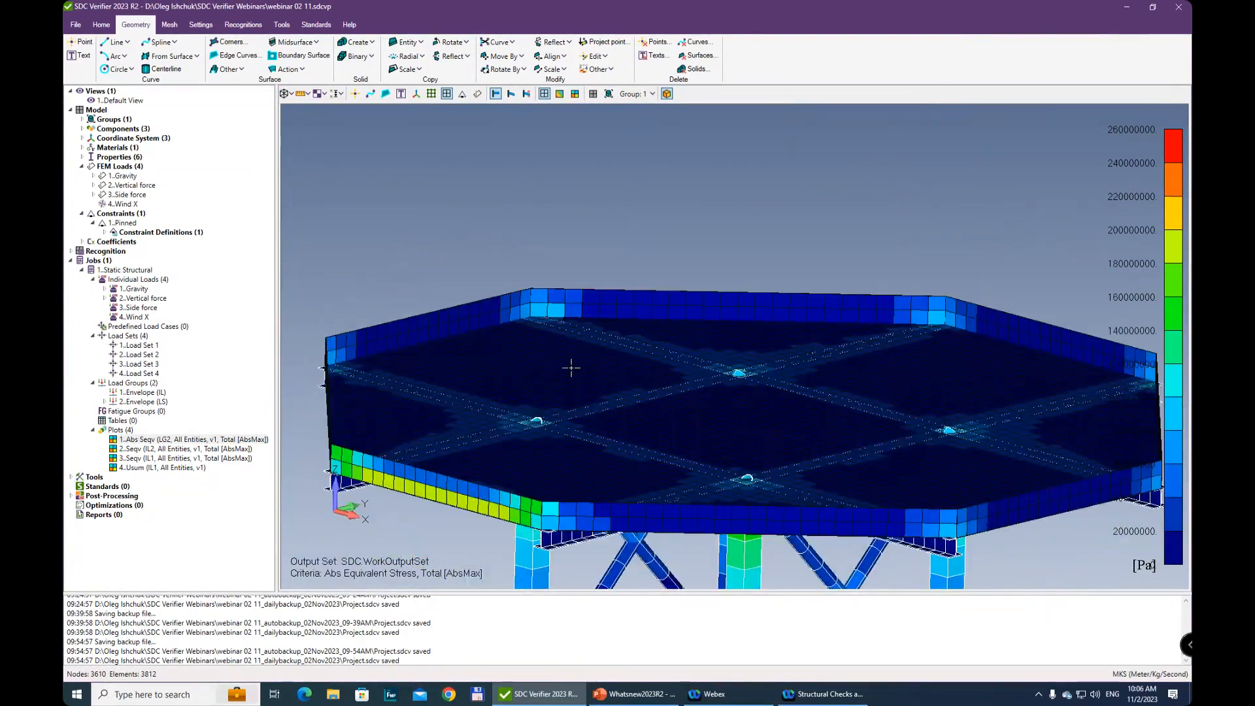
scroll(571, 445, "down", 5)
middle_click_drag(631, 568, 635, 465, "ctrl")
scroll(634, 466, "down", 5)
middle_click_drag(635, 566, 672, 437, "ctrl")
scroll(685, 468, "down", 2)
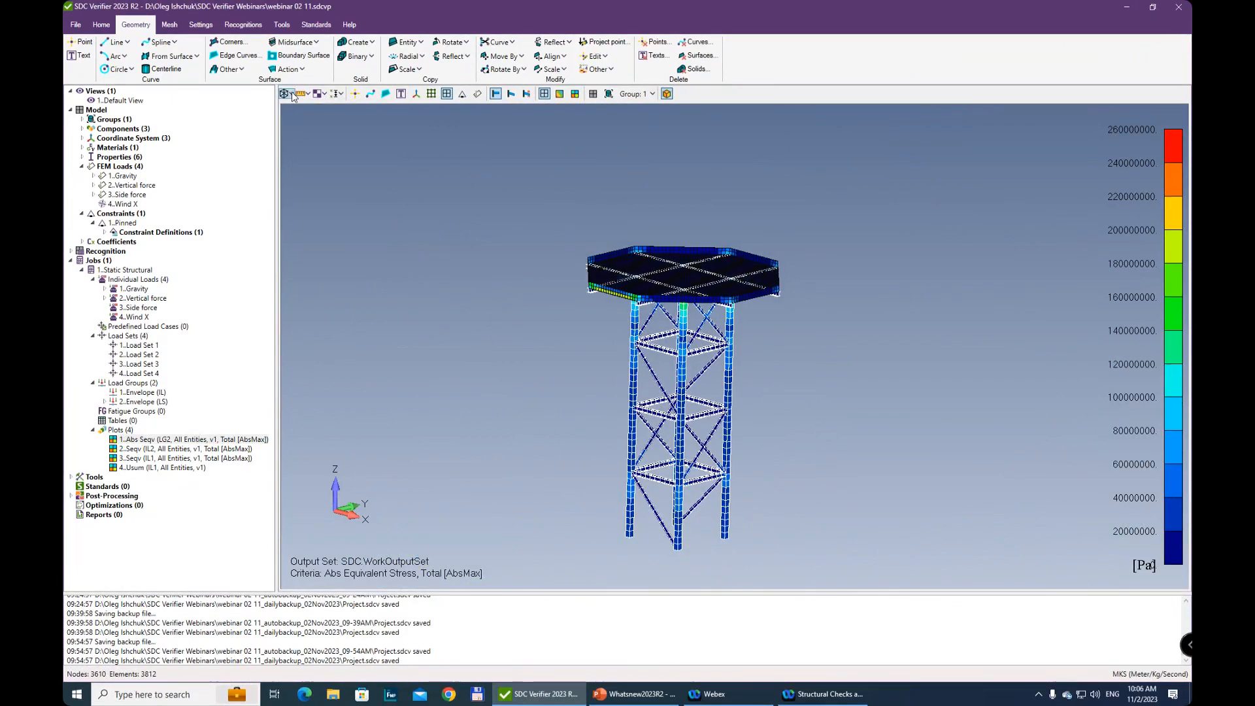
Turn off the stress contour and color the tower model with property colors
left_click(288, 94)
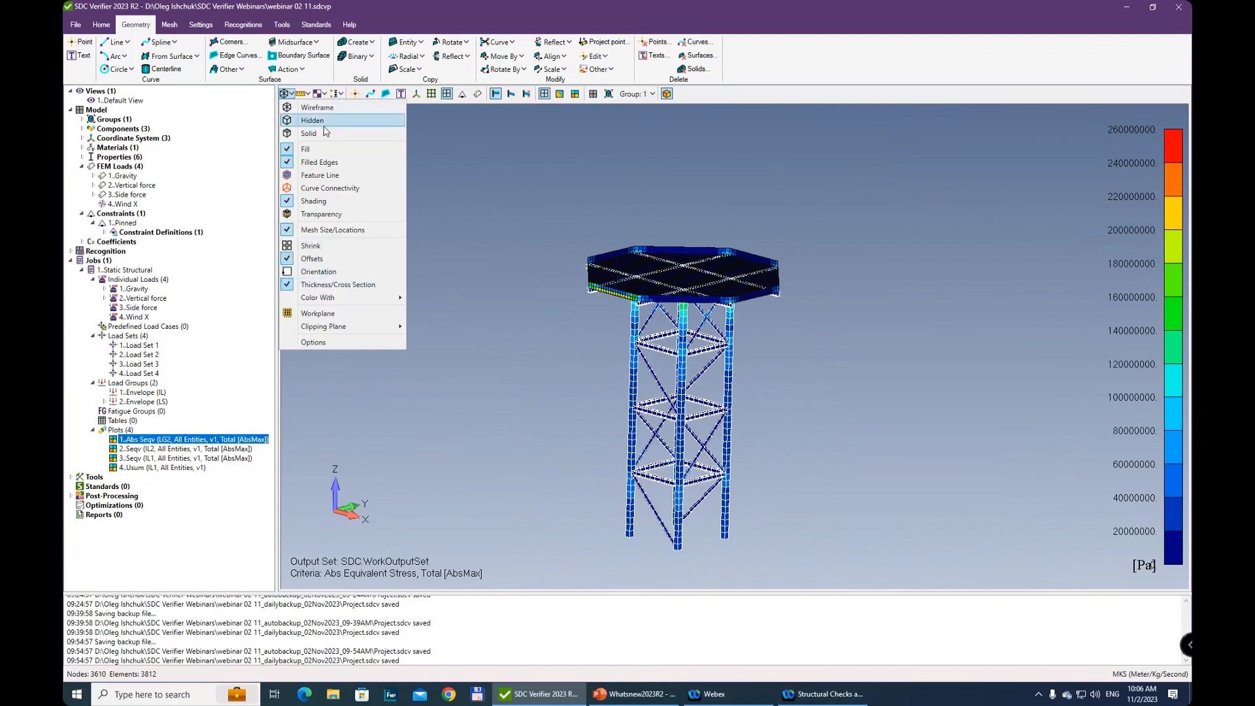
left_click(560, 95)
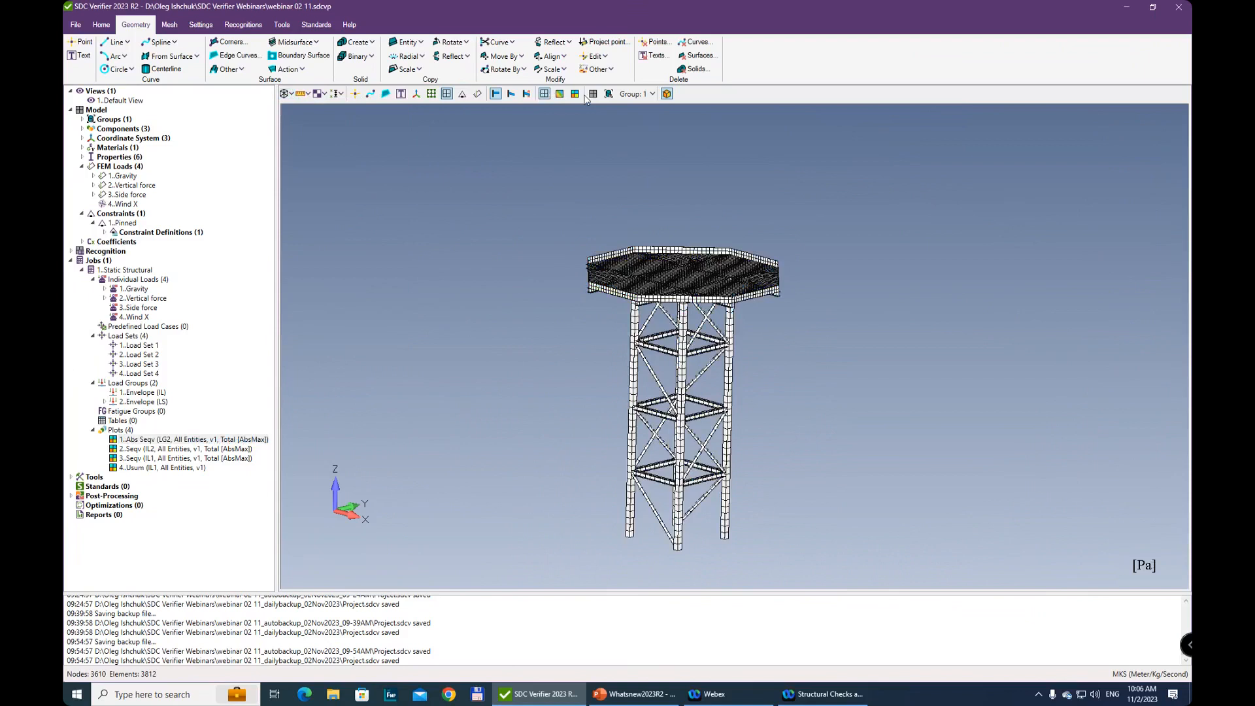
left_click(288, 95)
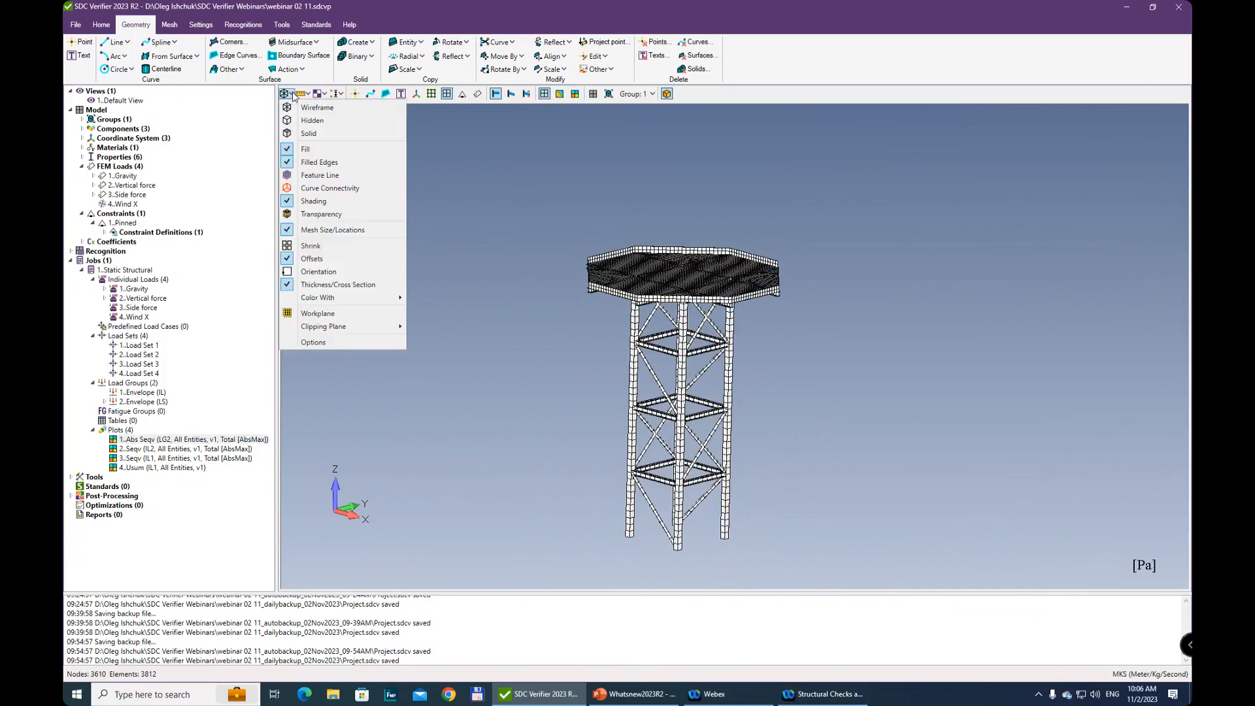
mouse_move(340, 299)
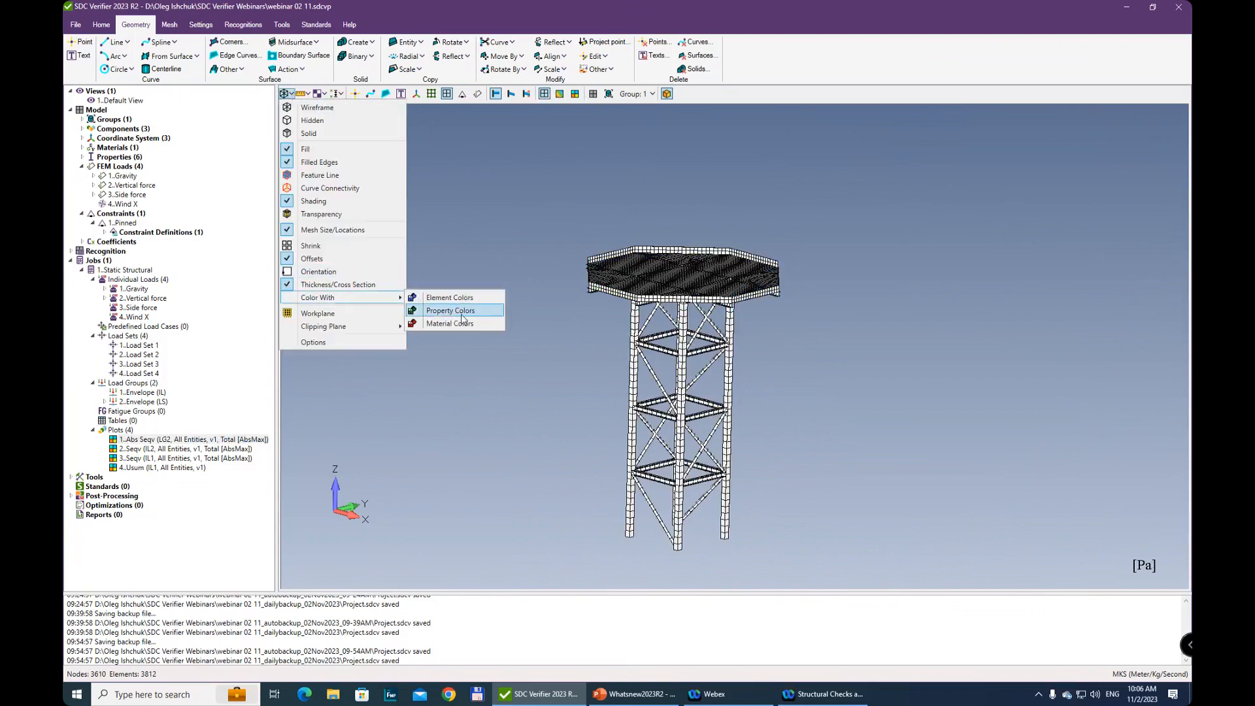
left_click(475, 311)
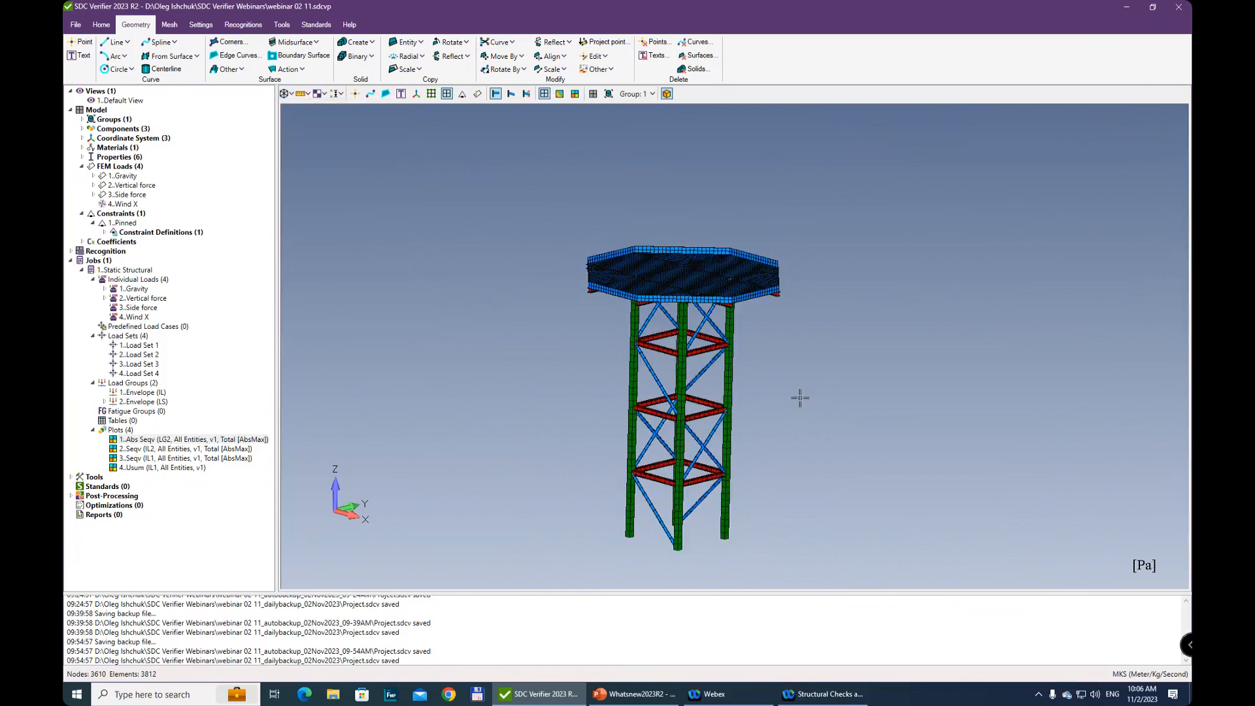
Inspect the property-colored columns, horizontal beams and diagonal braces along the tower's height
middle_click_drag(827, 385, 810, 367)
scroll(801, 468, "up", 3)
mouse_move(797, 445)
middle_mouse_down()
mouse_move(713, 501)
mouse_move(762, 483)
mouse_move(811, 376)
mouse_move(757, 354)
mouse_move(806, 339)
mouse_move(826, 388)
mouse_move(799, 393)
mouse_move(818, 365)
mouse_move(796, 371)
mouse_move(812, 363)
mouse_move(776, 450)
middle_mouse_up()
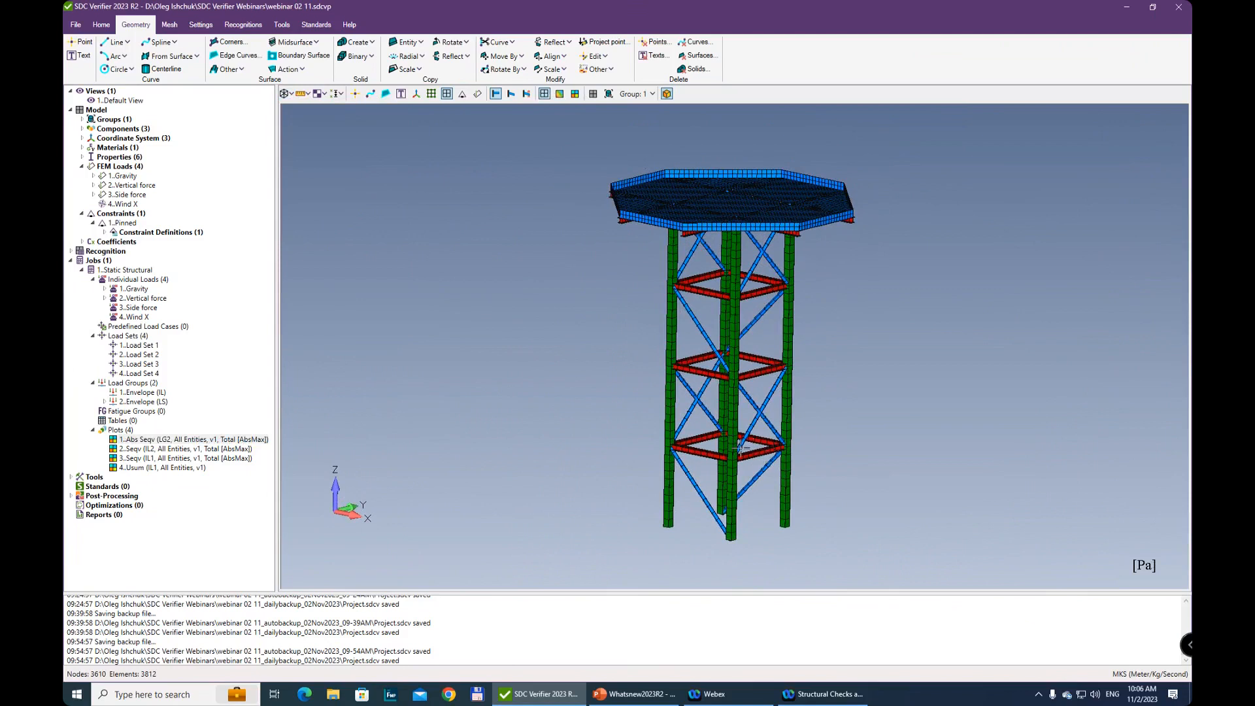
scroll(663, 463, "up", 2)
mouse_move(745, 436)
middle_mouse_down()
mouse_move(739, 450)
mouse_move(757, 444)
middle_mouse_up()
scroll(757, 443, "up", 5)
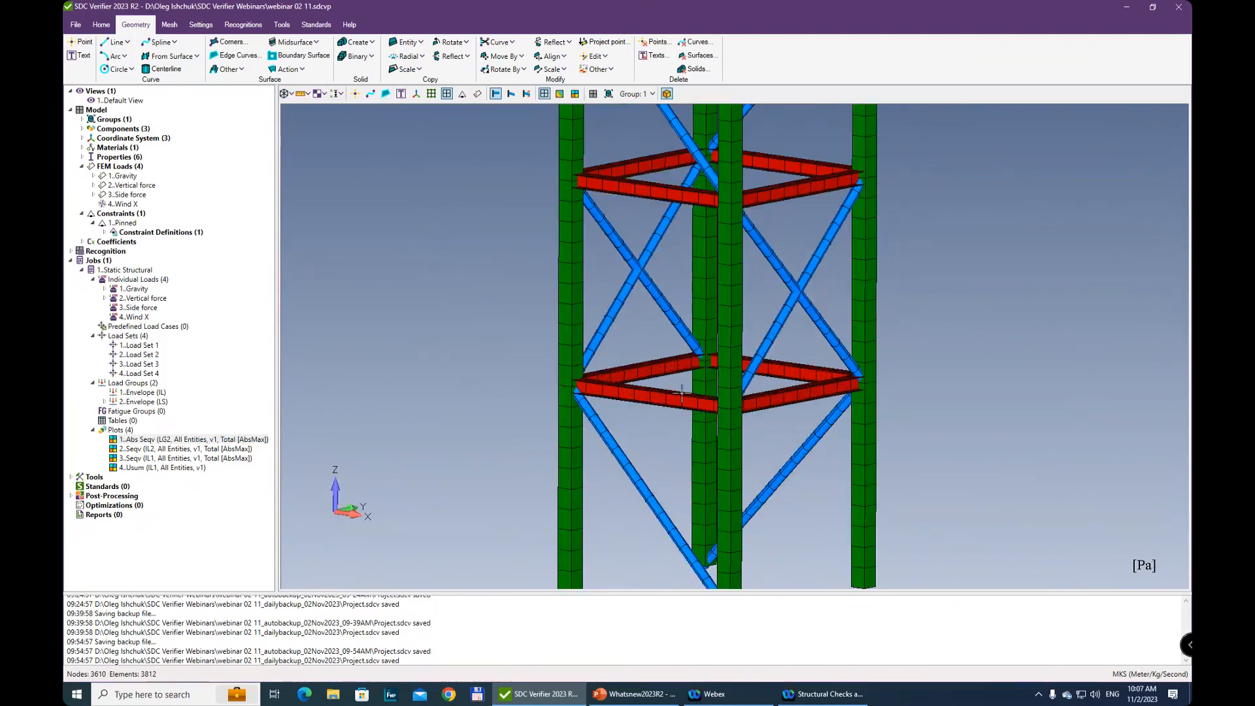
middle_click_drag(654, 451, 693, 470)
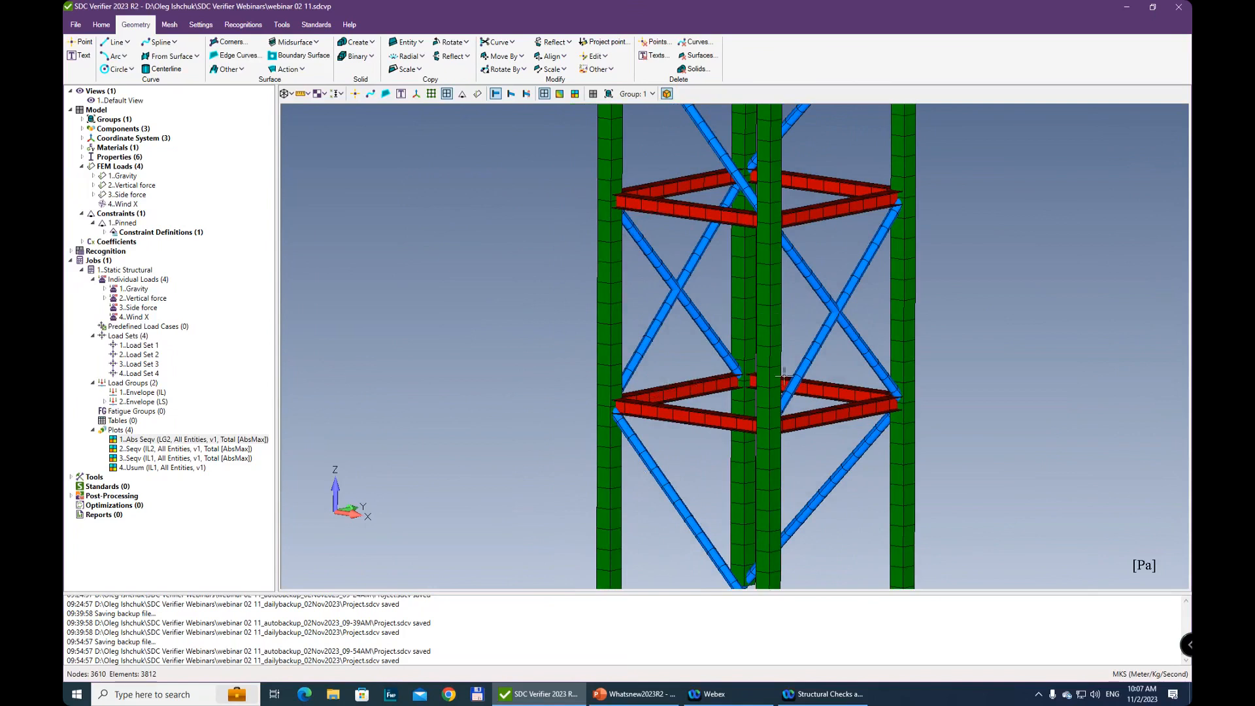
scroll(951, 426, "down", 5)
middle_click_drag(870, 305, 815, 359)
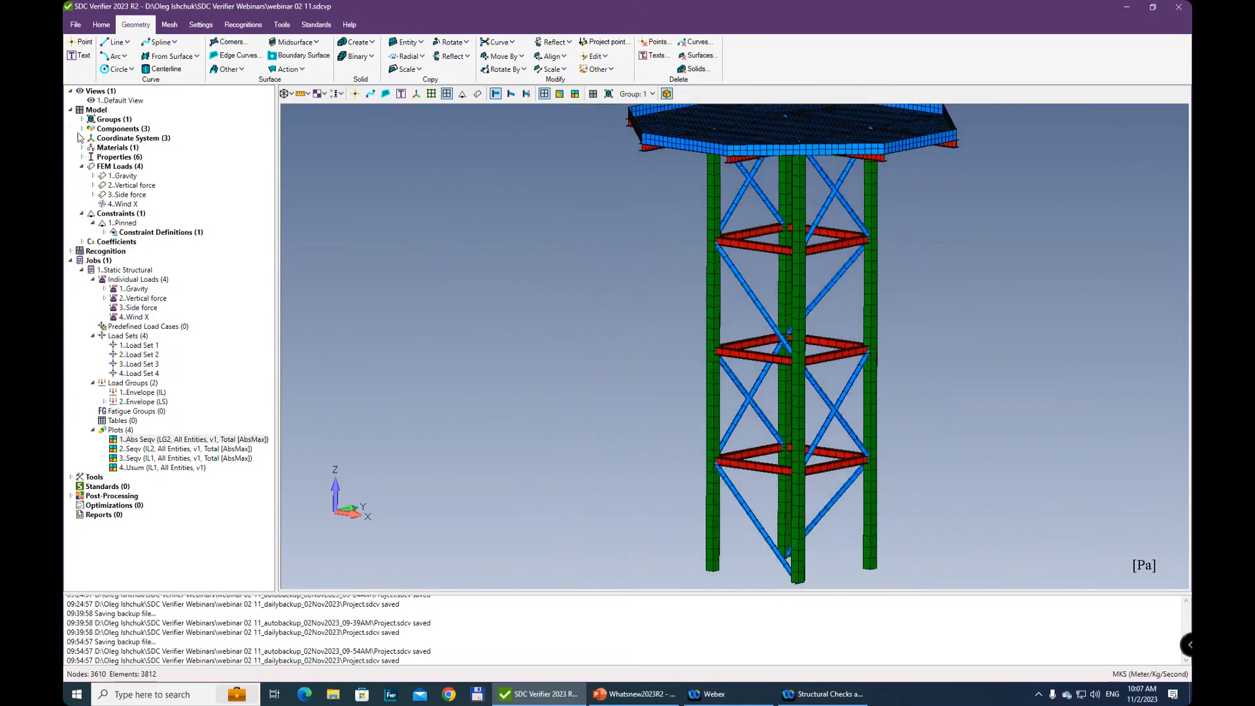
Collapse the Model, Jobs and Views branches of the project tree
left_click(71, 110)
left_click(71, 129)
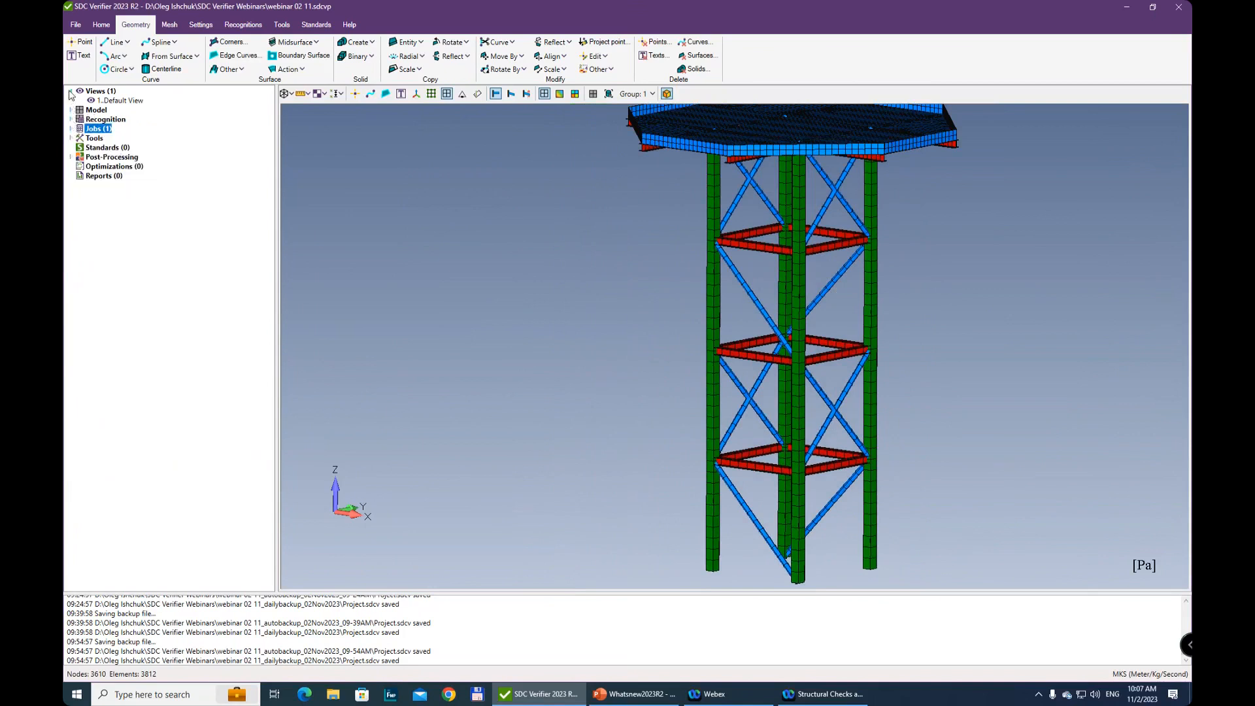
left_click(70, 91)
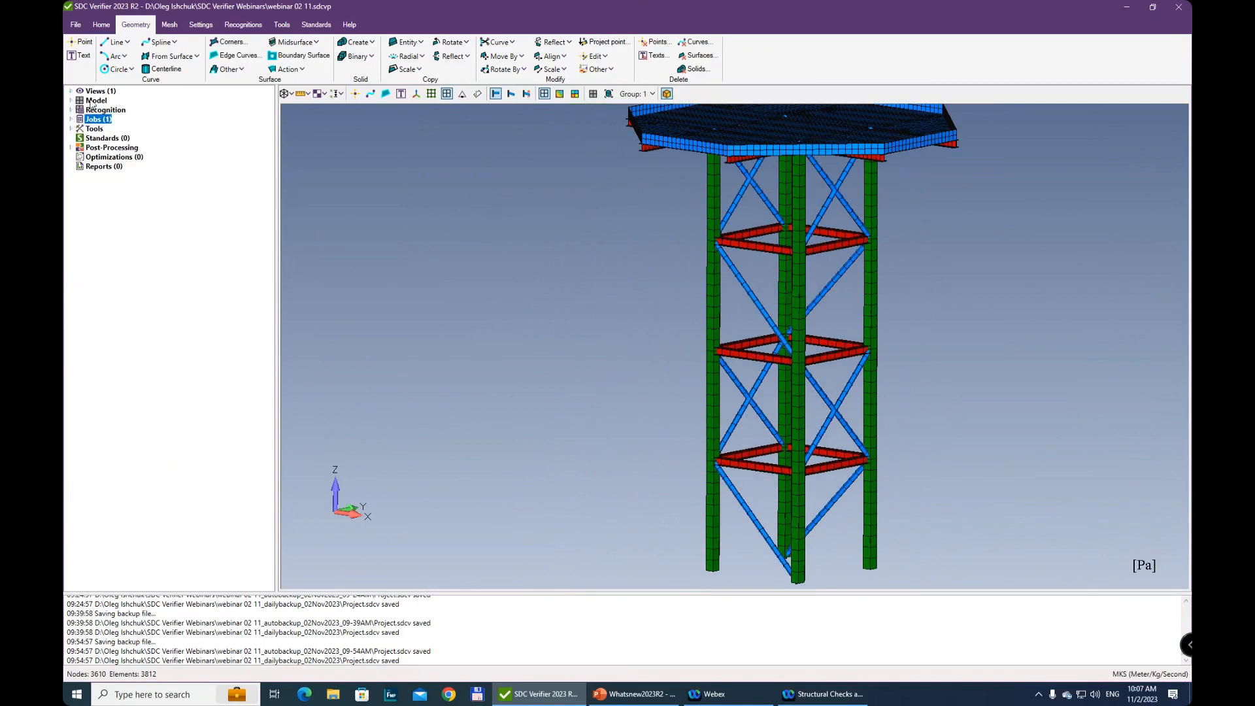
Recognize the tower's beam members with the default break joint options, updating and accepting the joints first
left_click(243, 26)
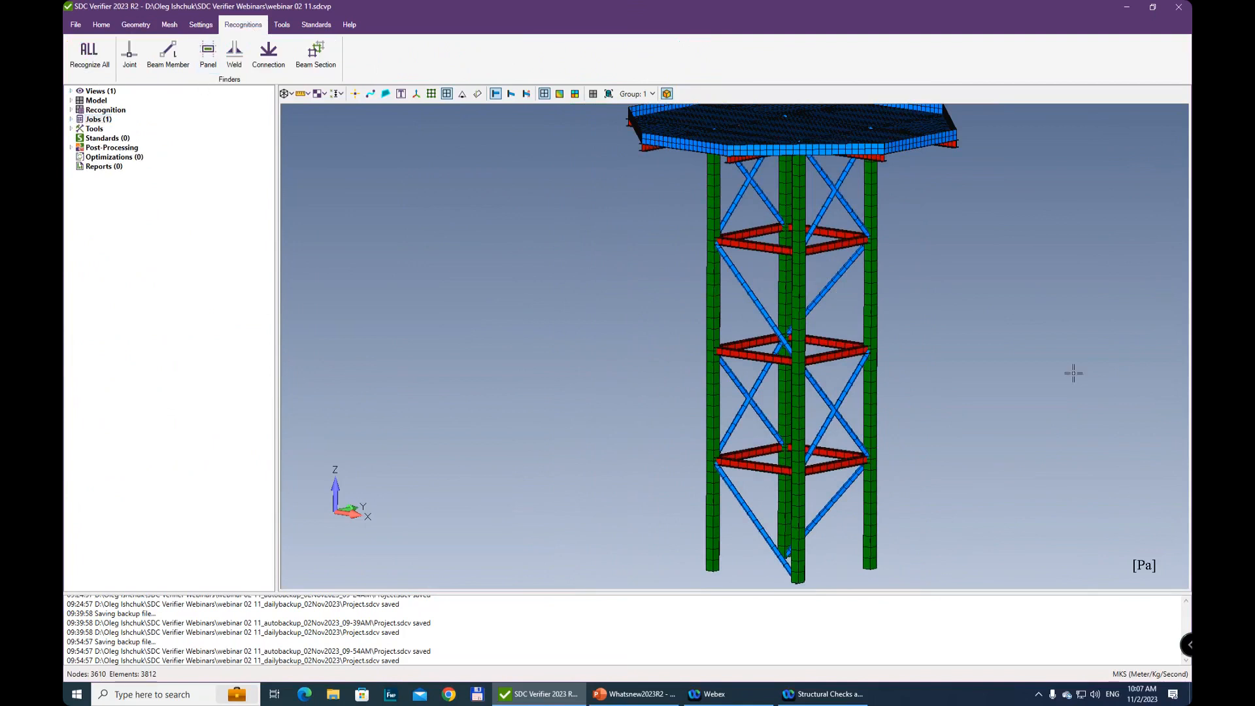
scroll(852, 289, "down", 3)
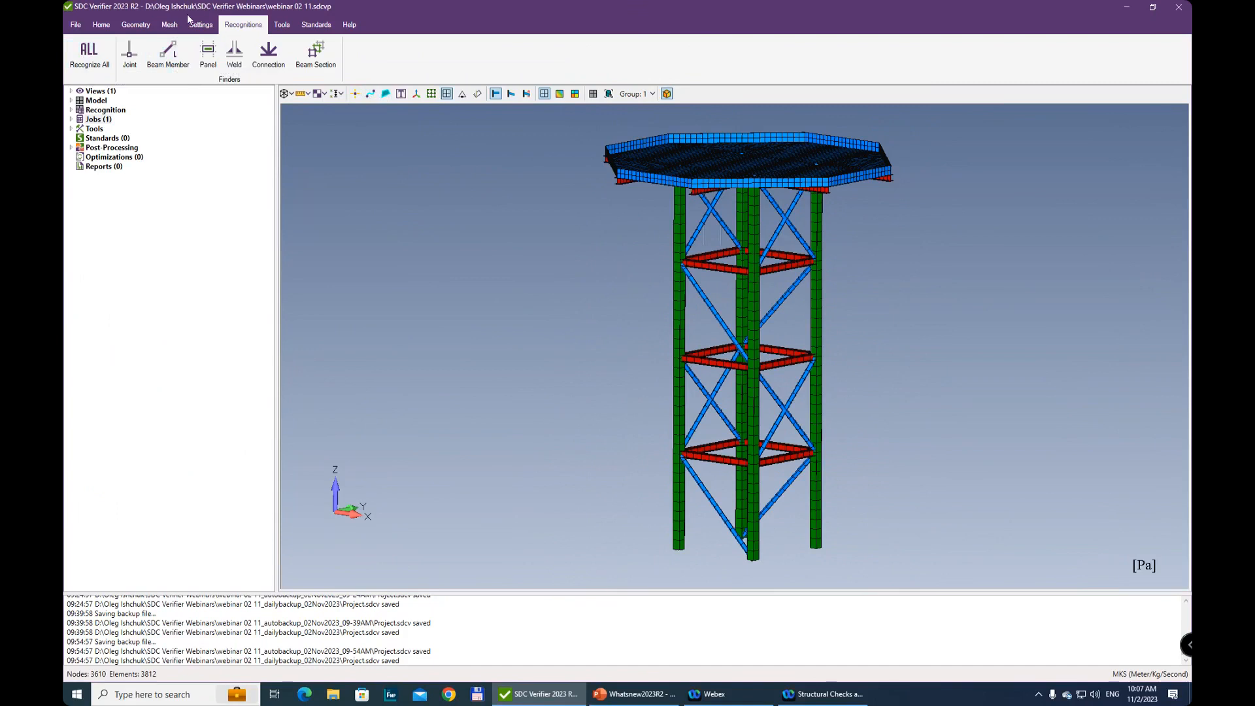
left_click(169, 53)
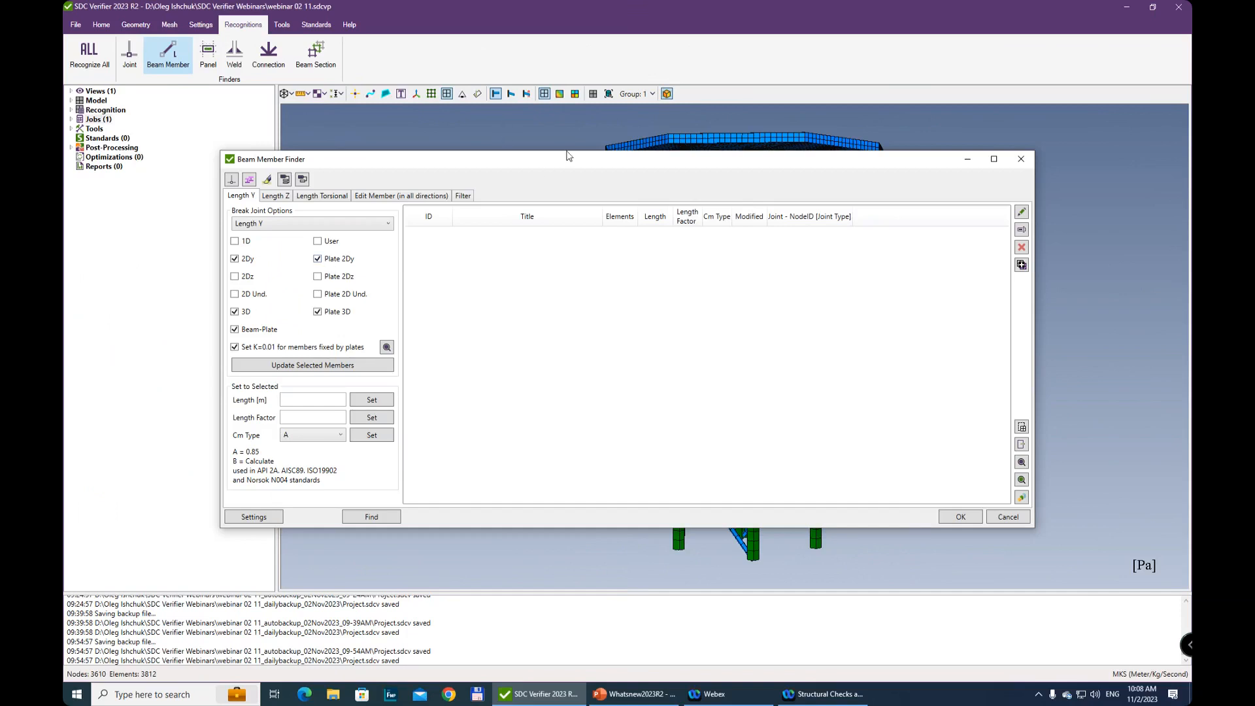
left_click_drag(566, 157, 597, 149)
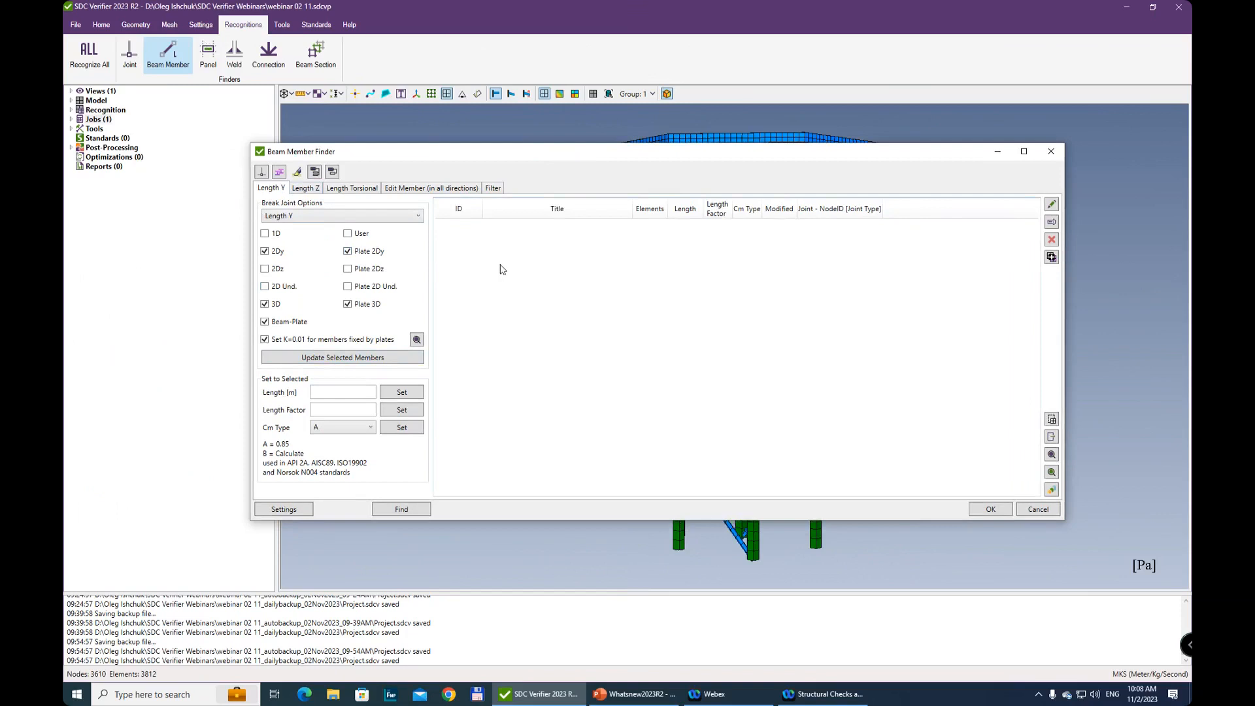
left_click(401, 510)
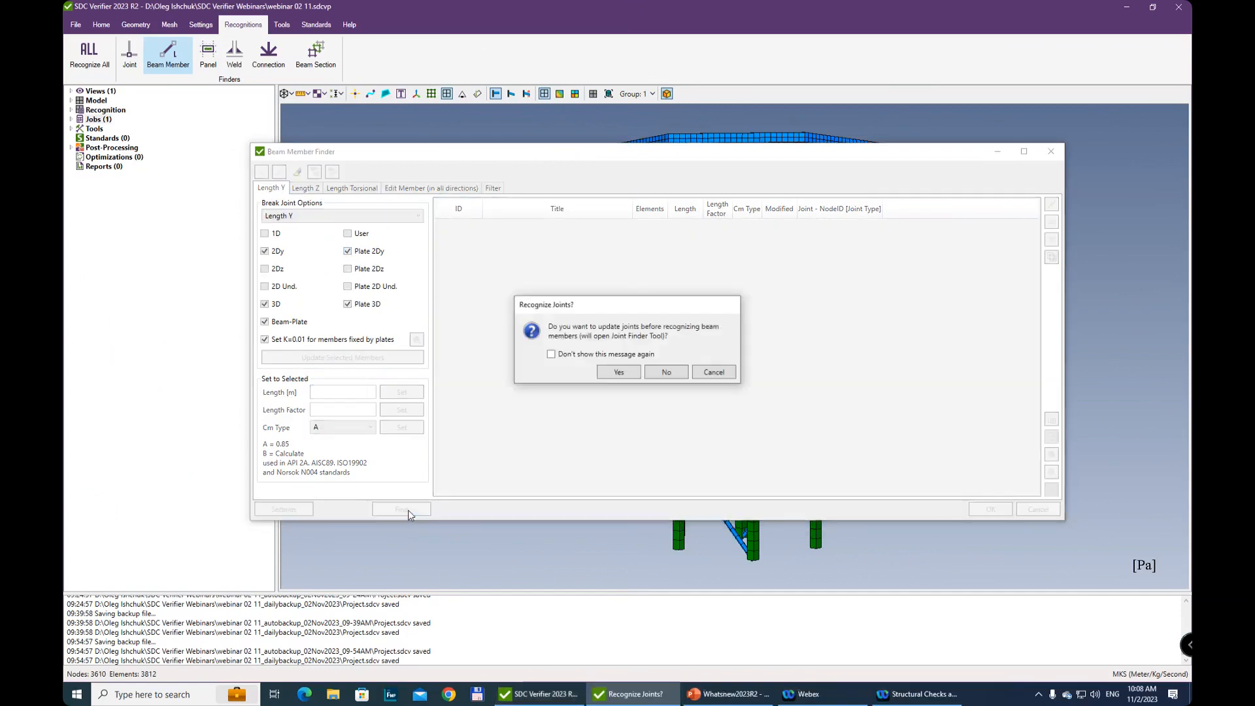
left_click(618, 373)
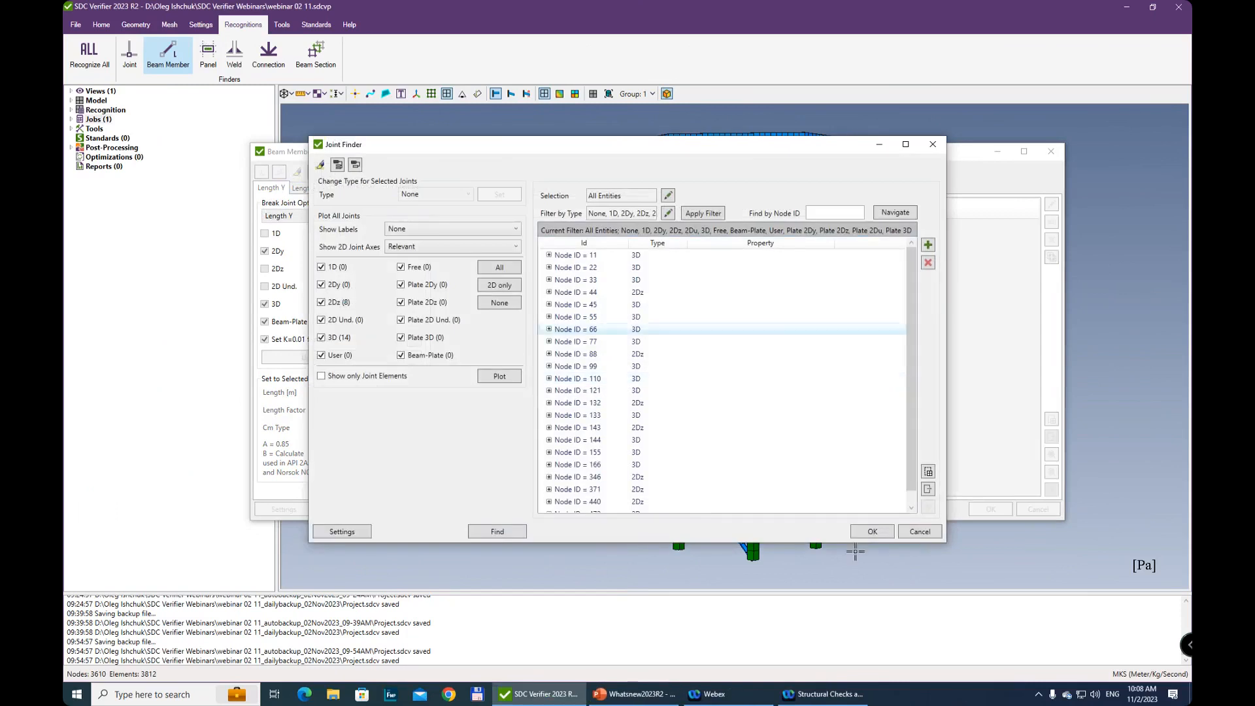
left_click(872, 532)
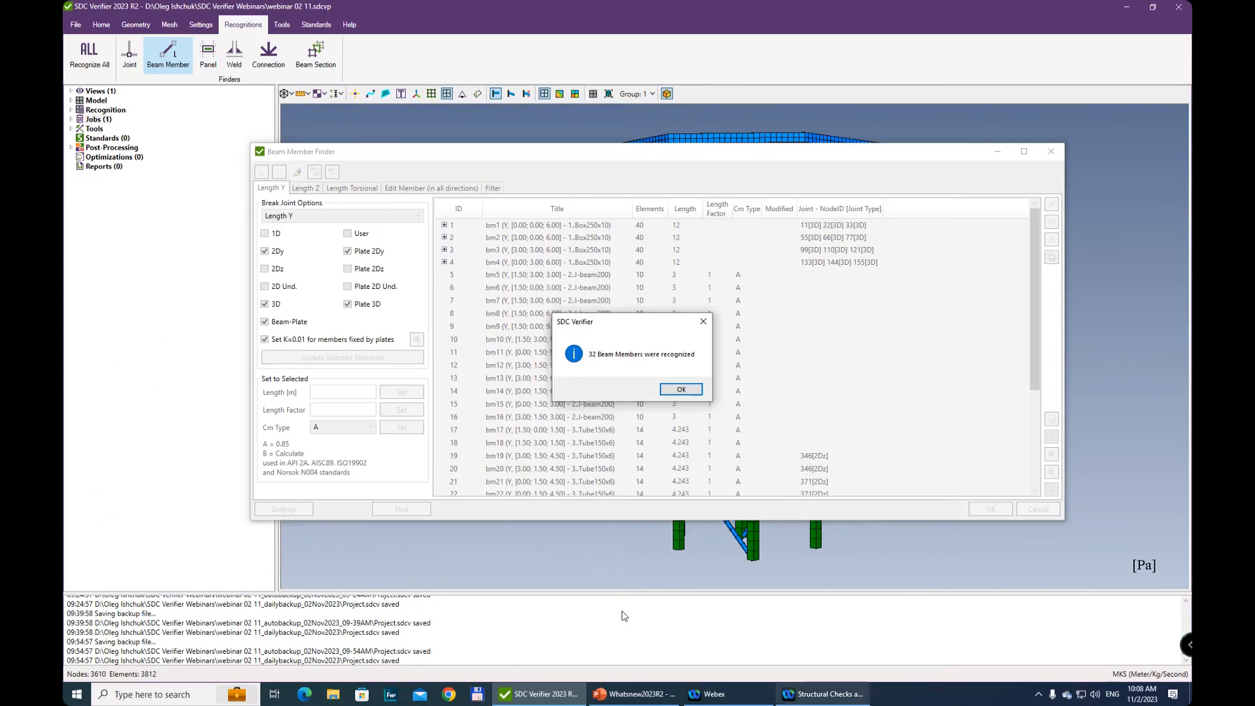
left_click(680, 390)
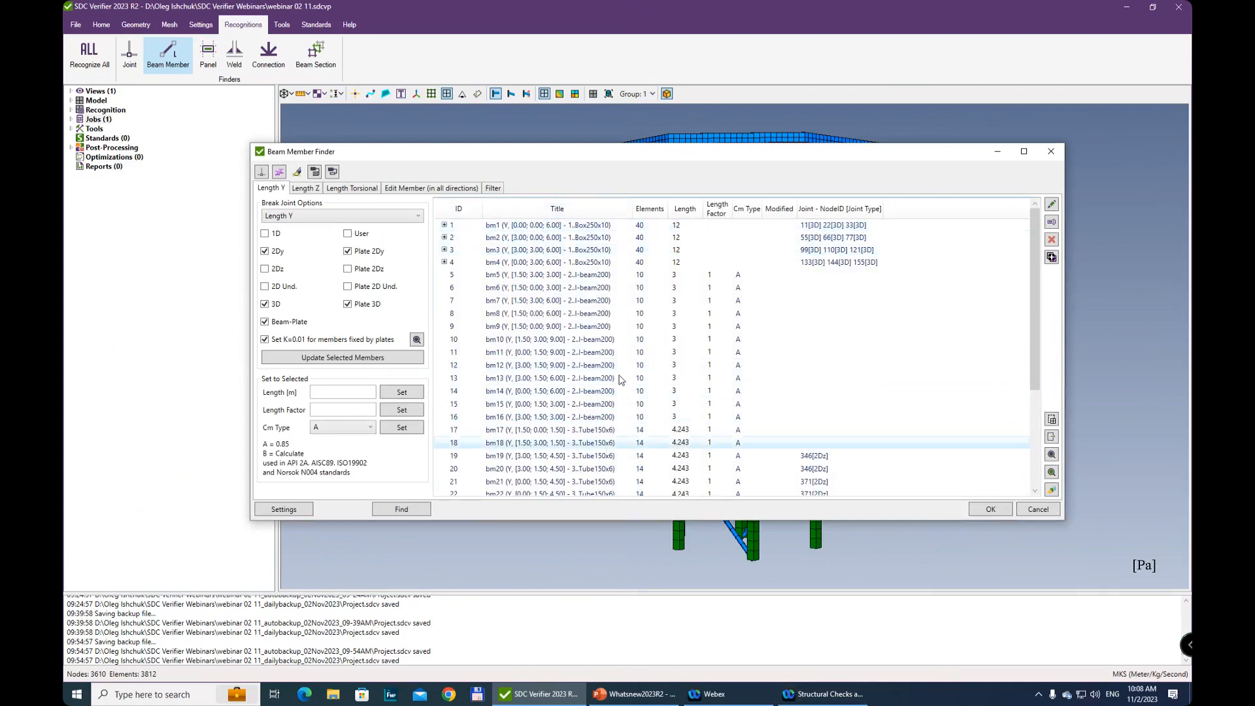
Review the recognized beam members' lengths in the Y, Z and torsional directions
scroll(638, 366, "down", 4)
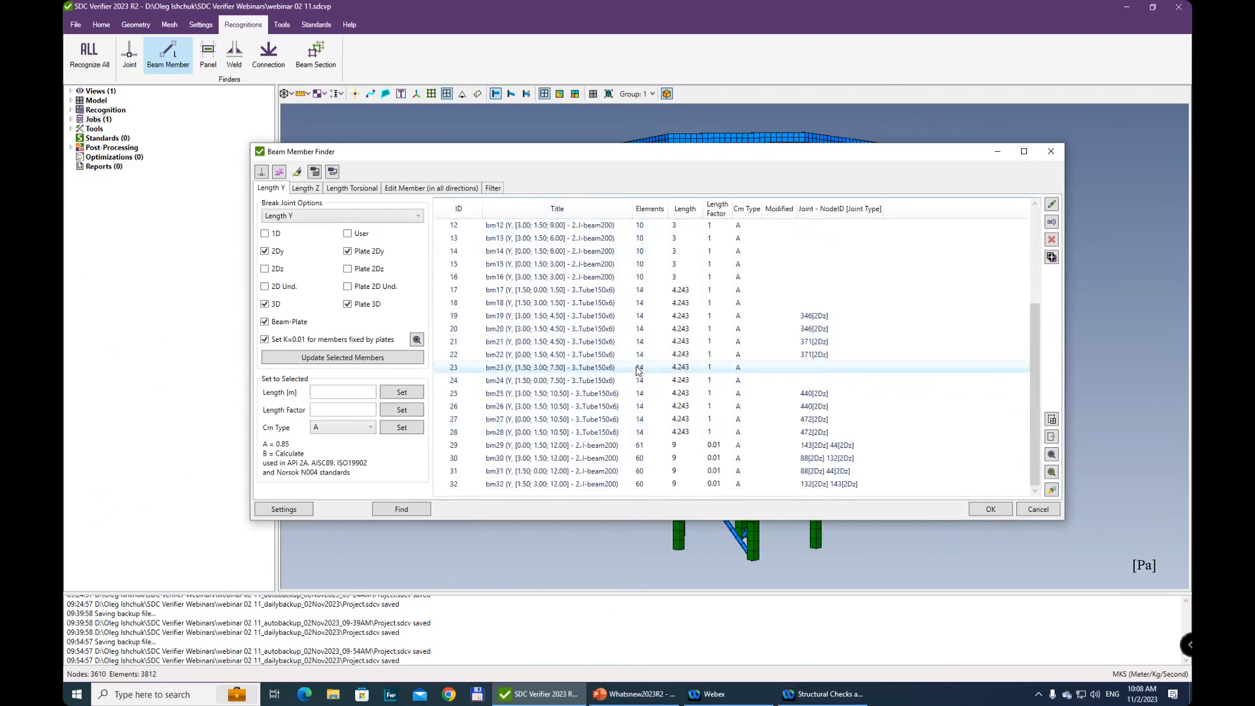
left_click(306, 190)
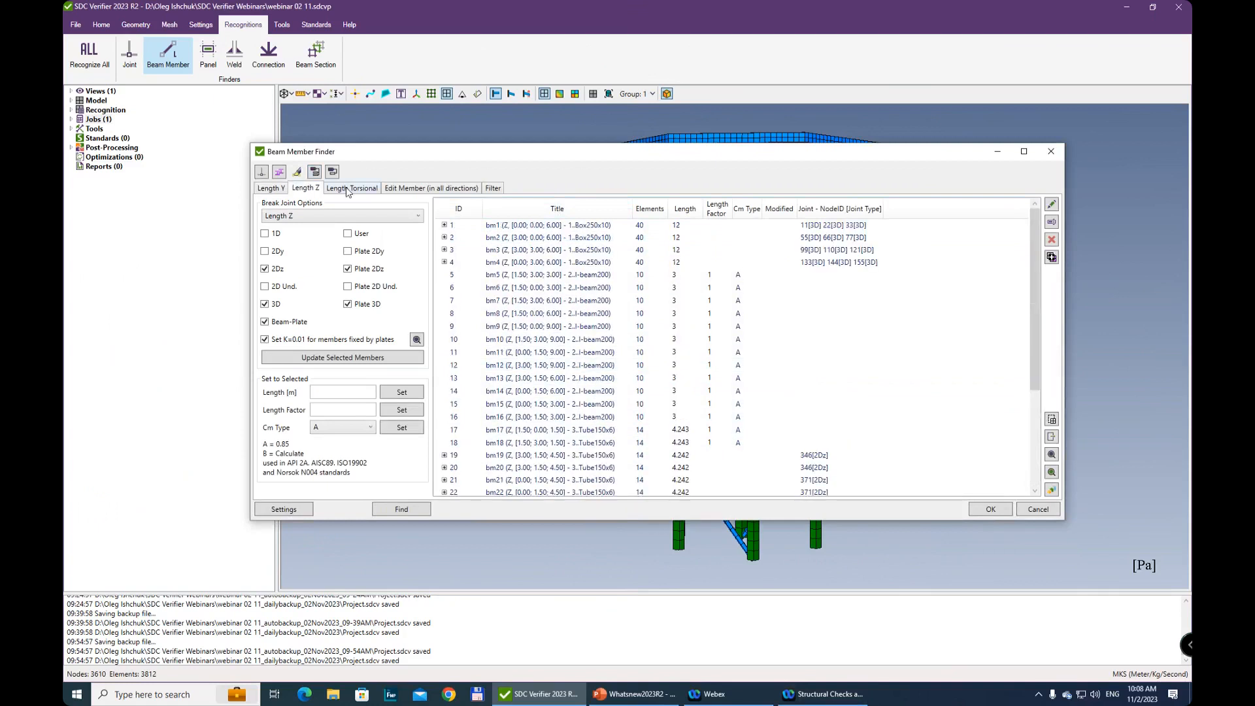
left_click(347, 189)
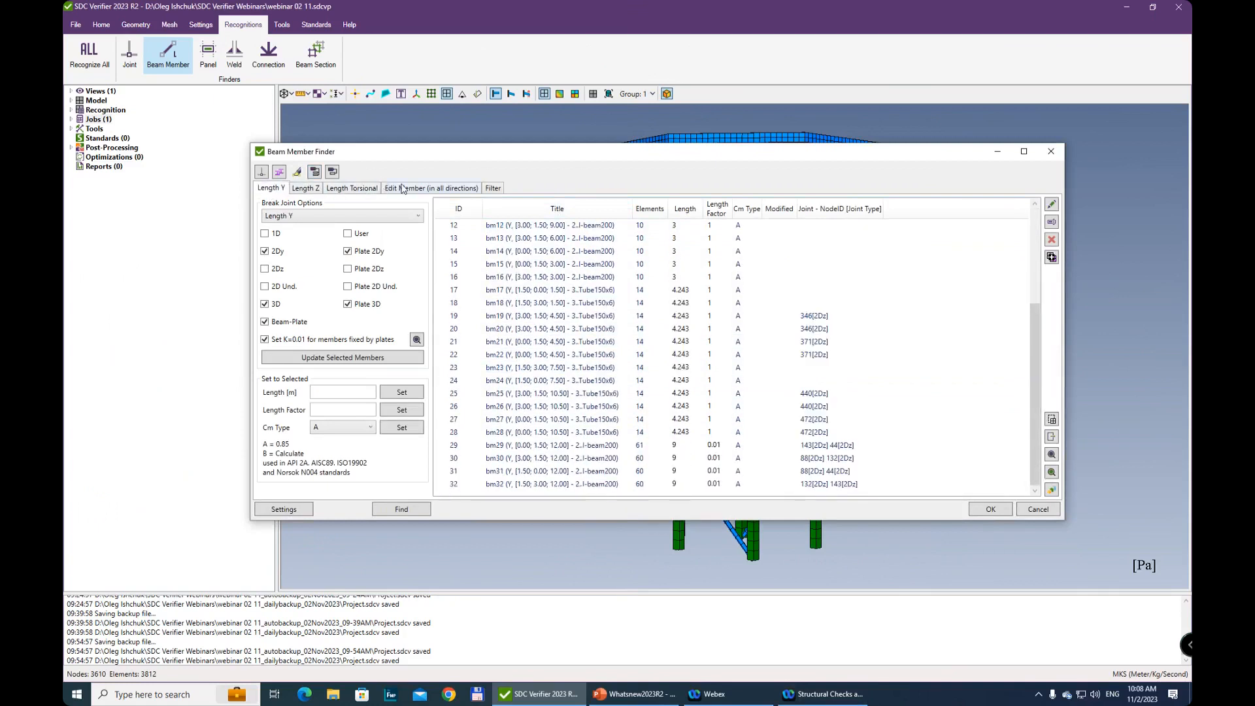
Display beam member bm1 with the Box250x10 section for editing in all directions
left_click(399, 188)
left_click(367, 208)
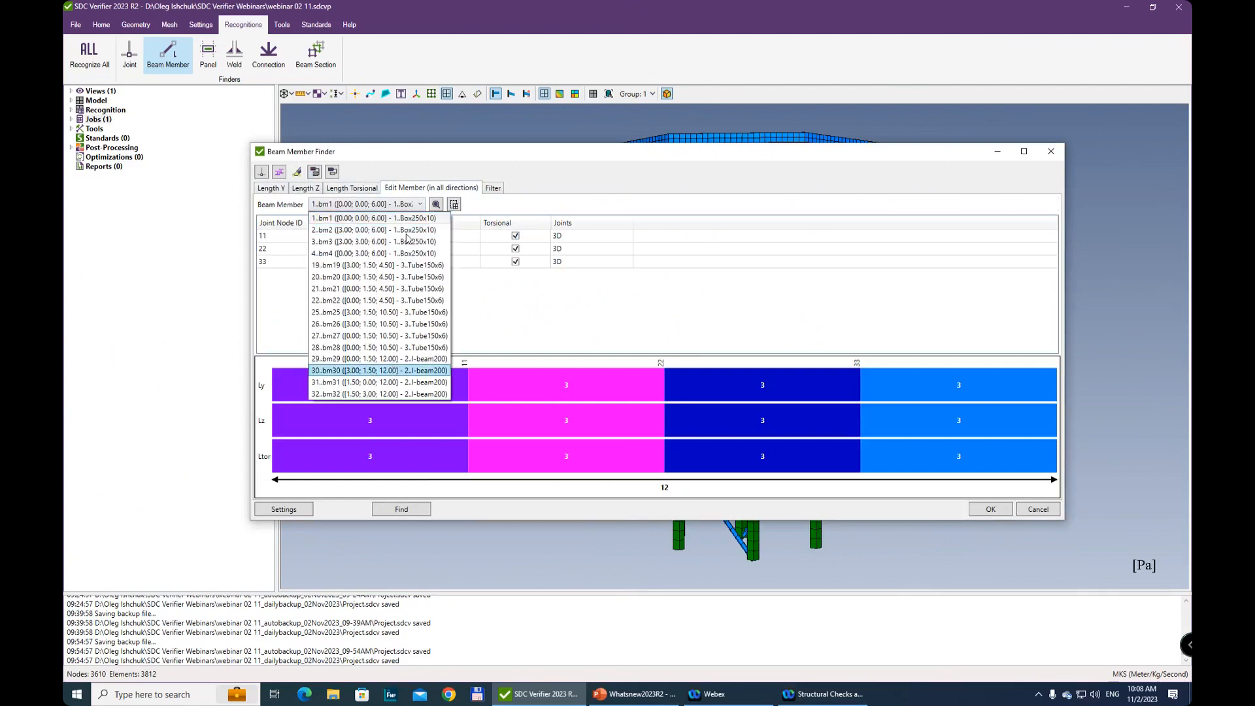
left_click(366, 217)
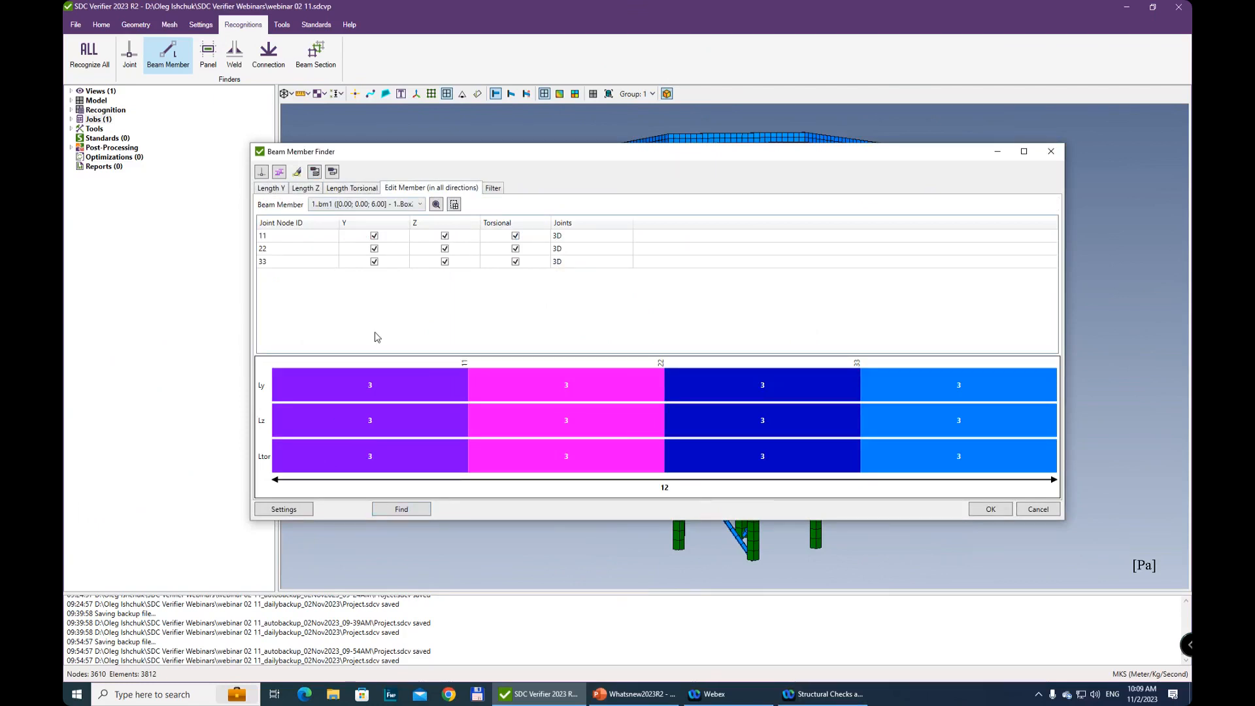
Exclude joints 11 and 22 in turn from the Y direction of member bm1, restoring each one
left_click(375, 238)
left_click(375, 236)
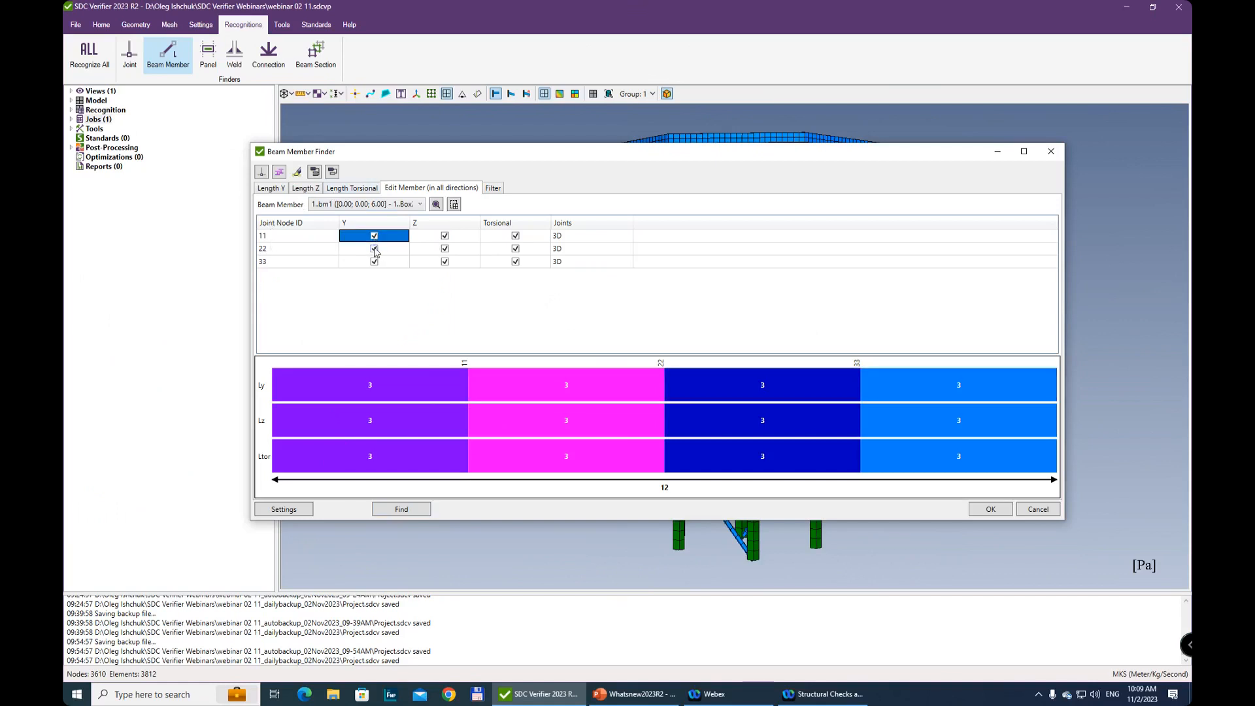
left_click(375, 249)
left_click(374, 249)
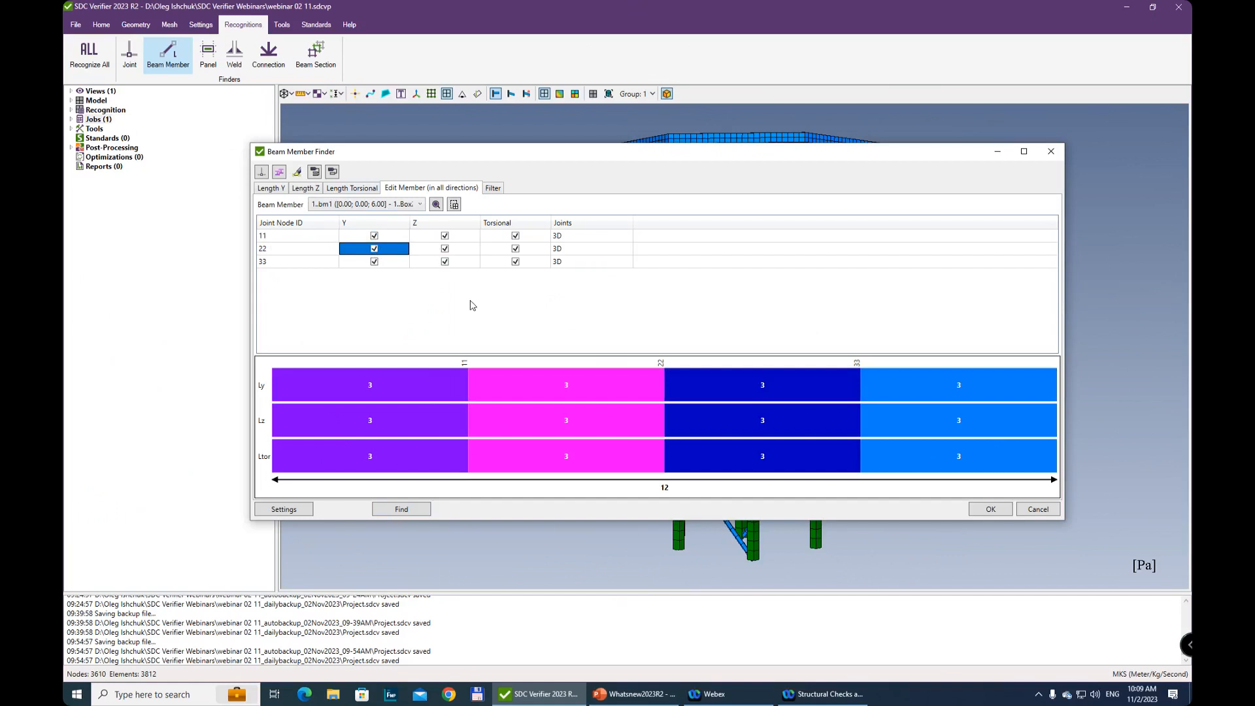
Move the Beam Member Finder aside to view the tower model, and bring it back
left_click(567, 121)
left_click_drag(633, 154, 680, 633)
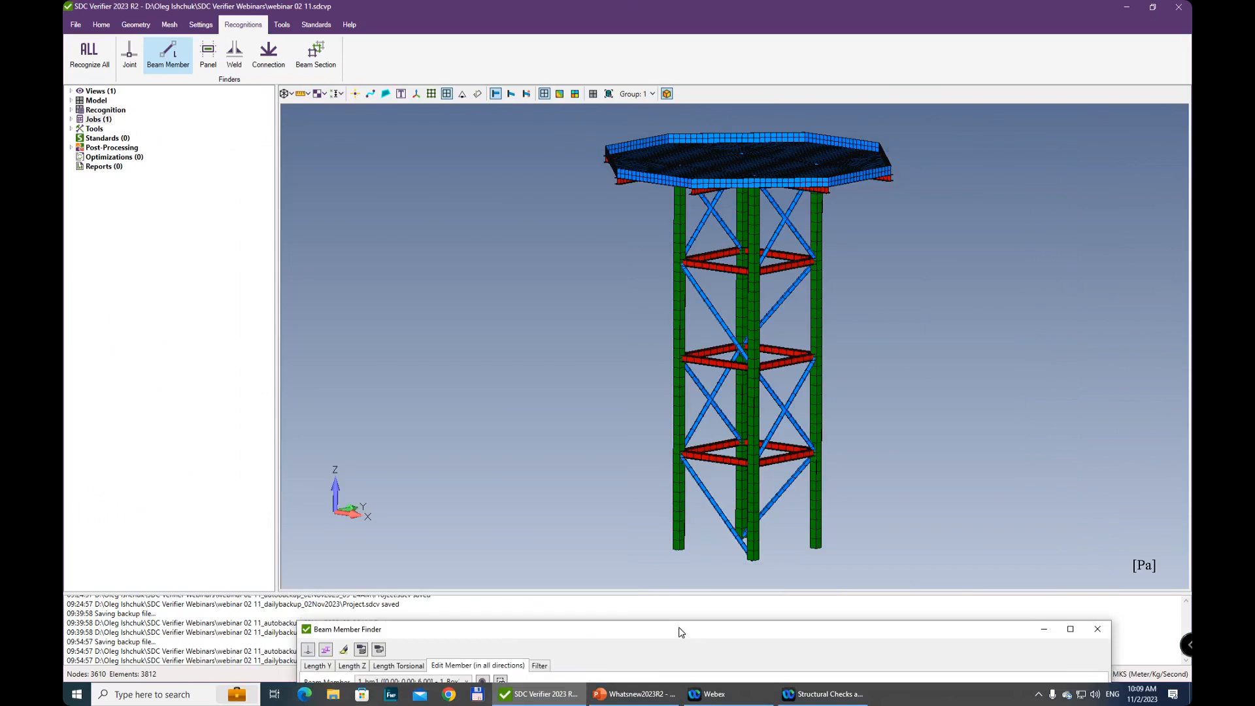
left_click_drag(680, 633, 694, 168)
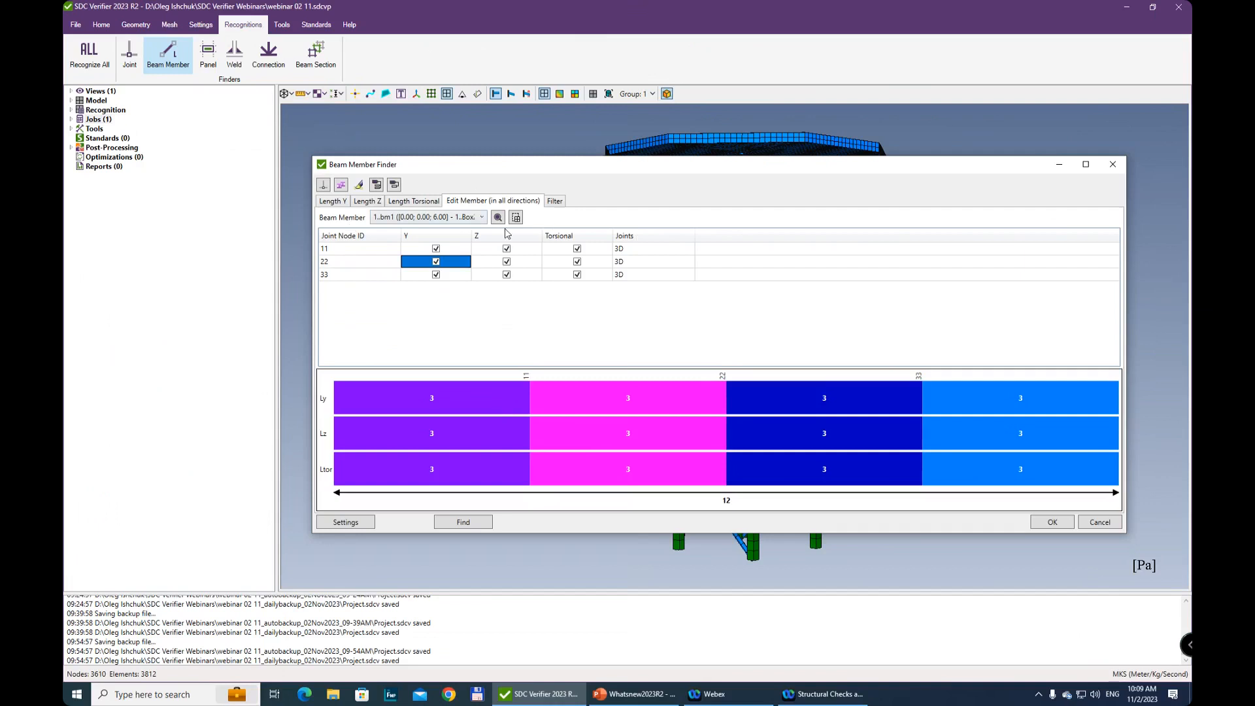
Filter the Length Y beam members to those with a length of >= 5 m
left_click(555, 201)
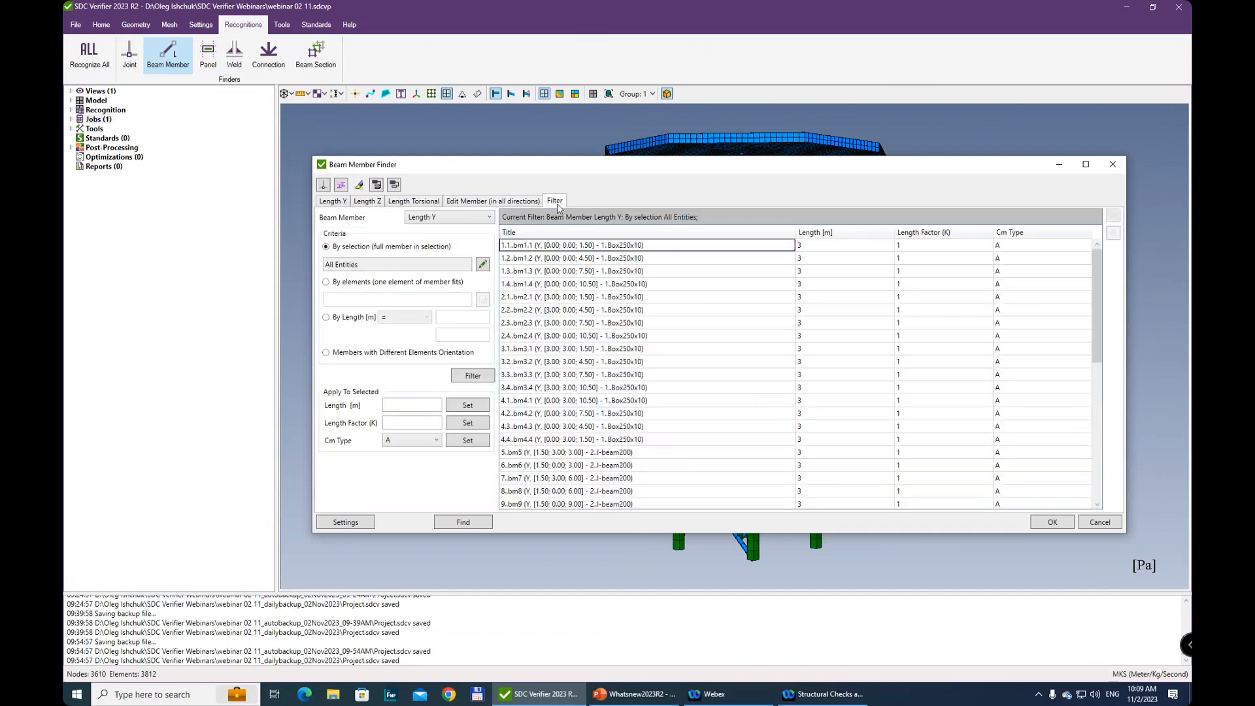
scroll(885, 412, "down", 8)
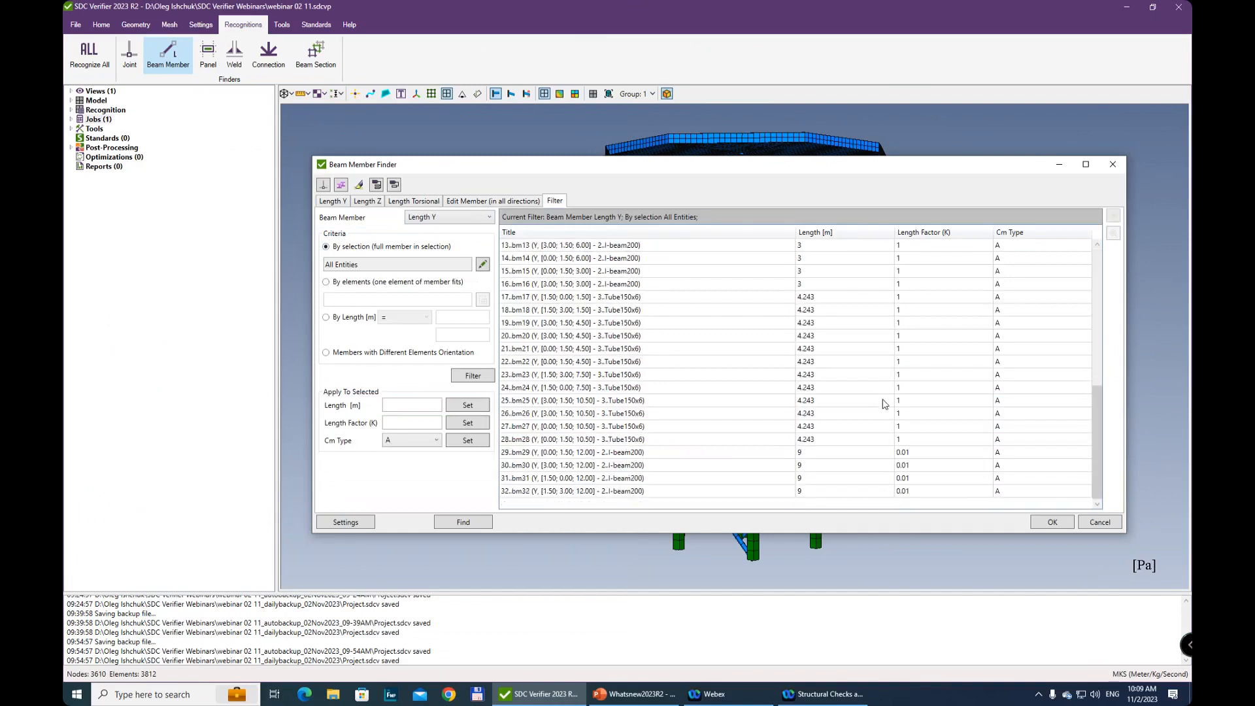
scroll(884, 404, "up", 8)
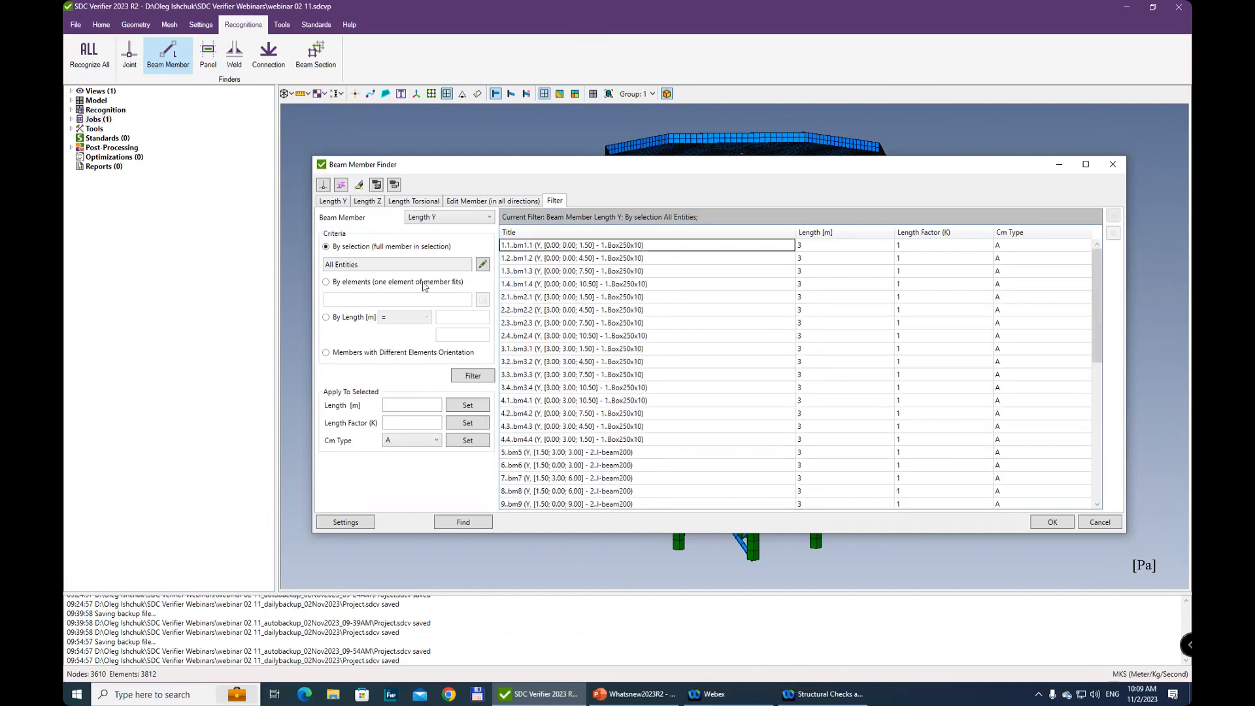
left_click(327, 318)
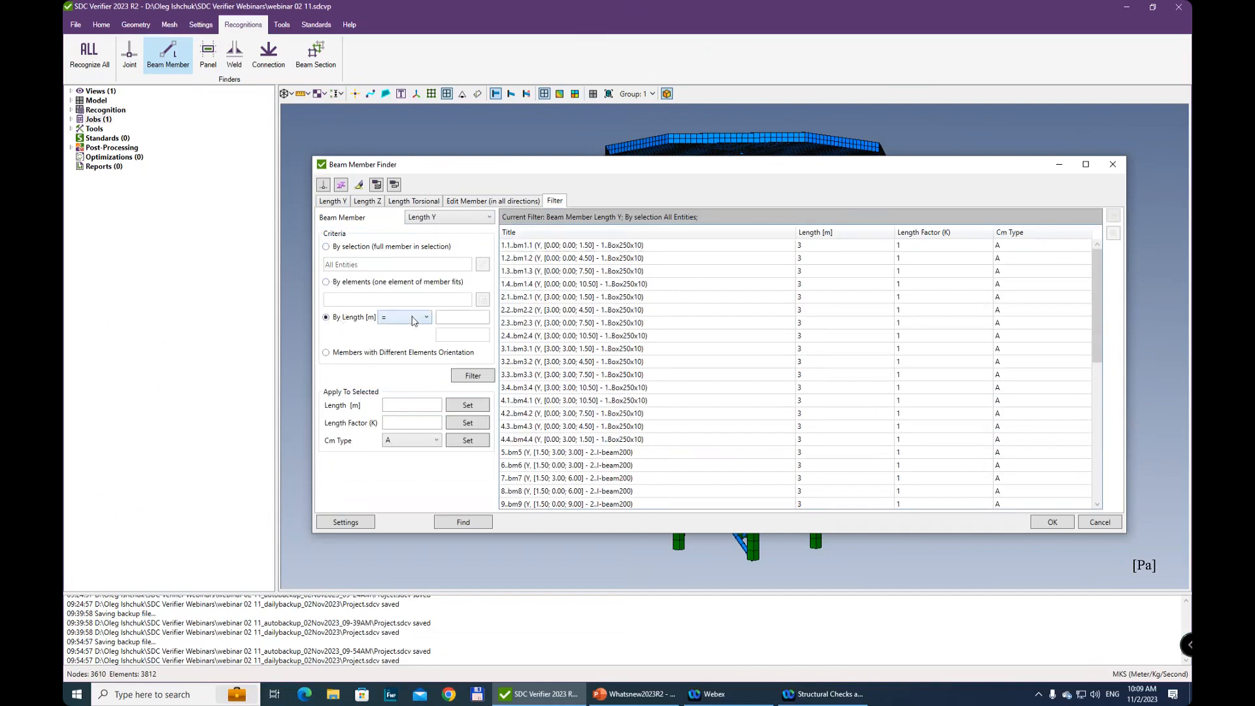
left_click(413, 320)
left_click(399, 371)
left_click(451, 319)
left_click(471, 376)
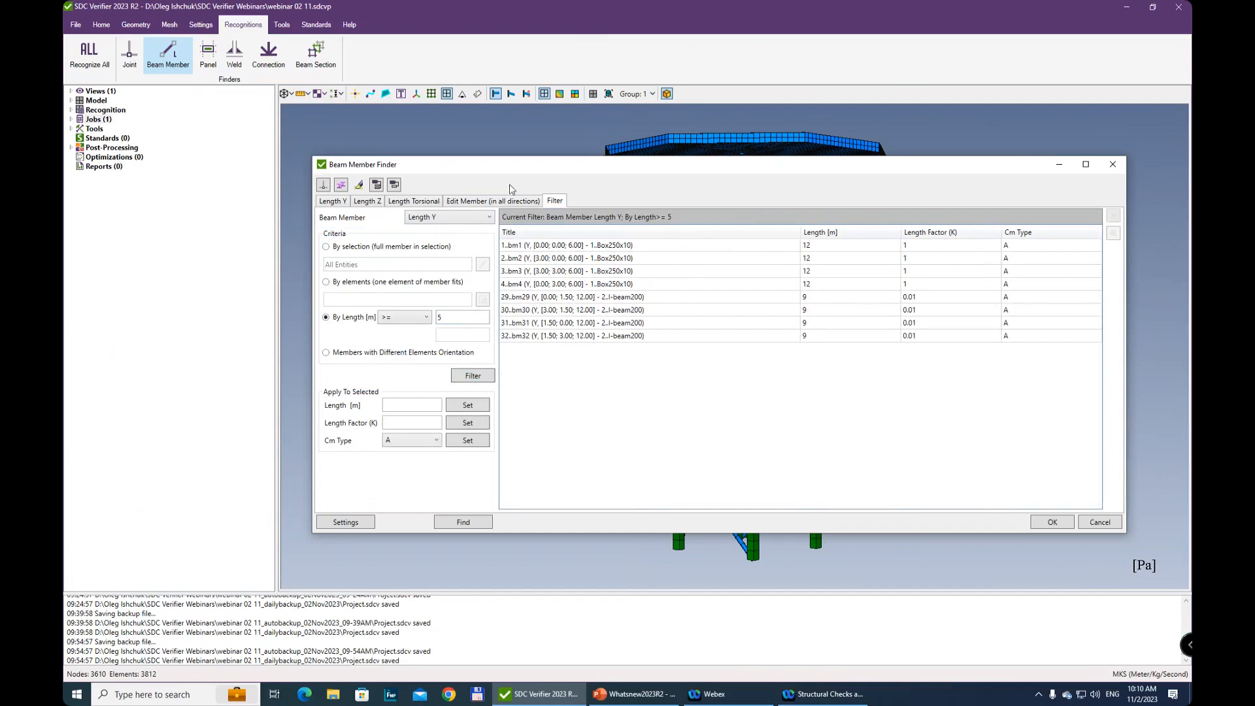
Select all beam members in the Length Y list and plot their member ID labels on the model
left_click(331, 202)
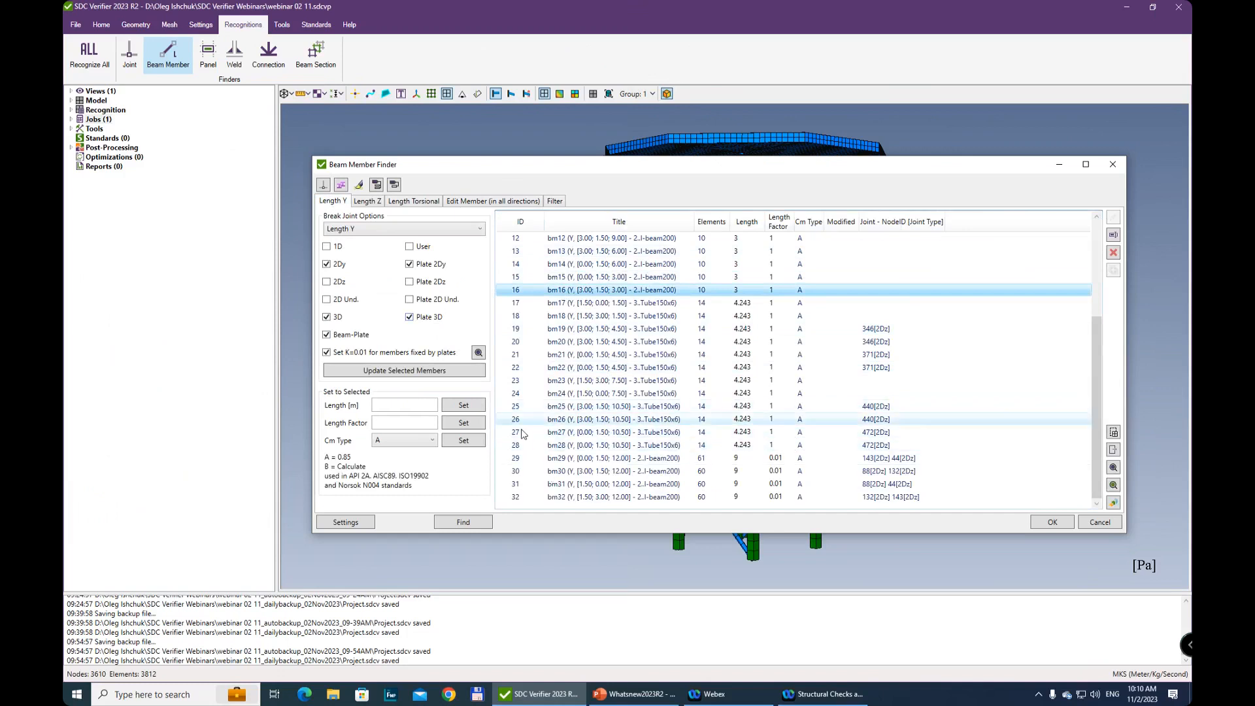
left_click(614, 264)
scroll(797, 410, "up", 4)
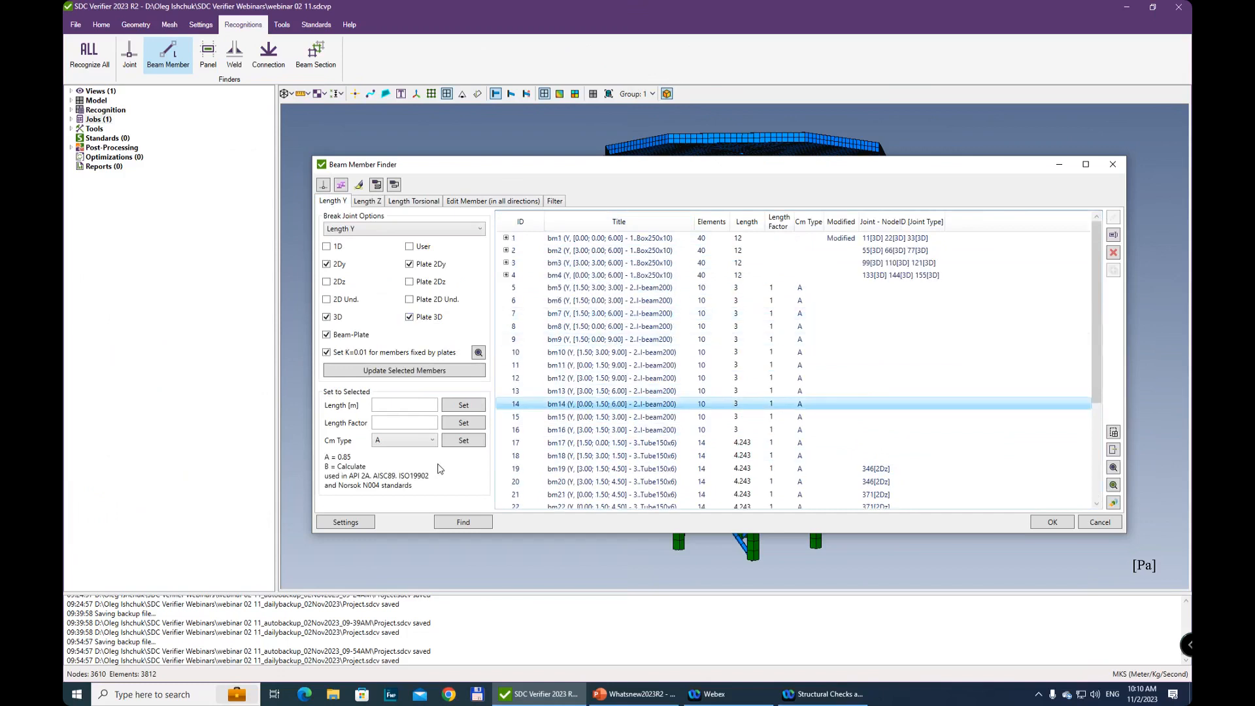
key("ctrl+a")
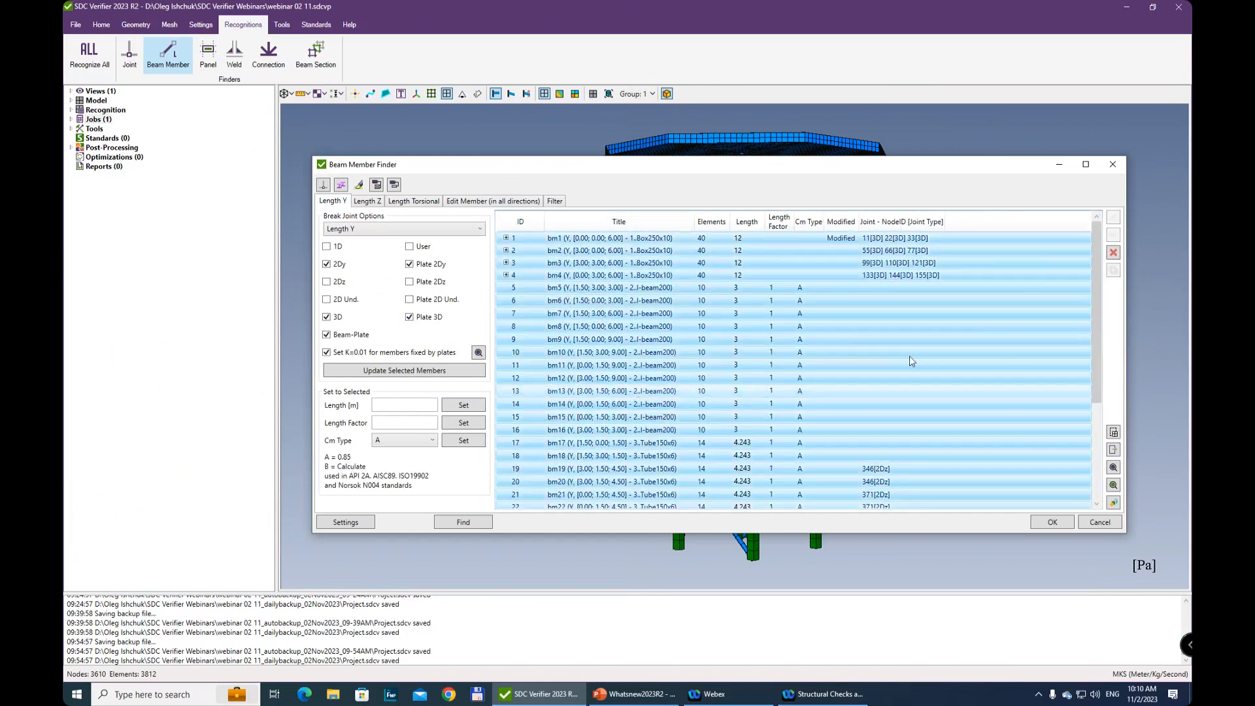
left_click(1114, 504)
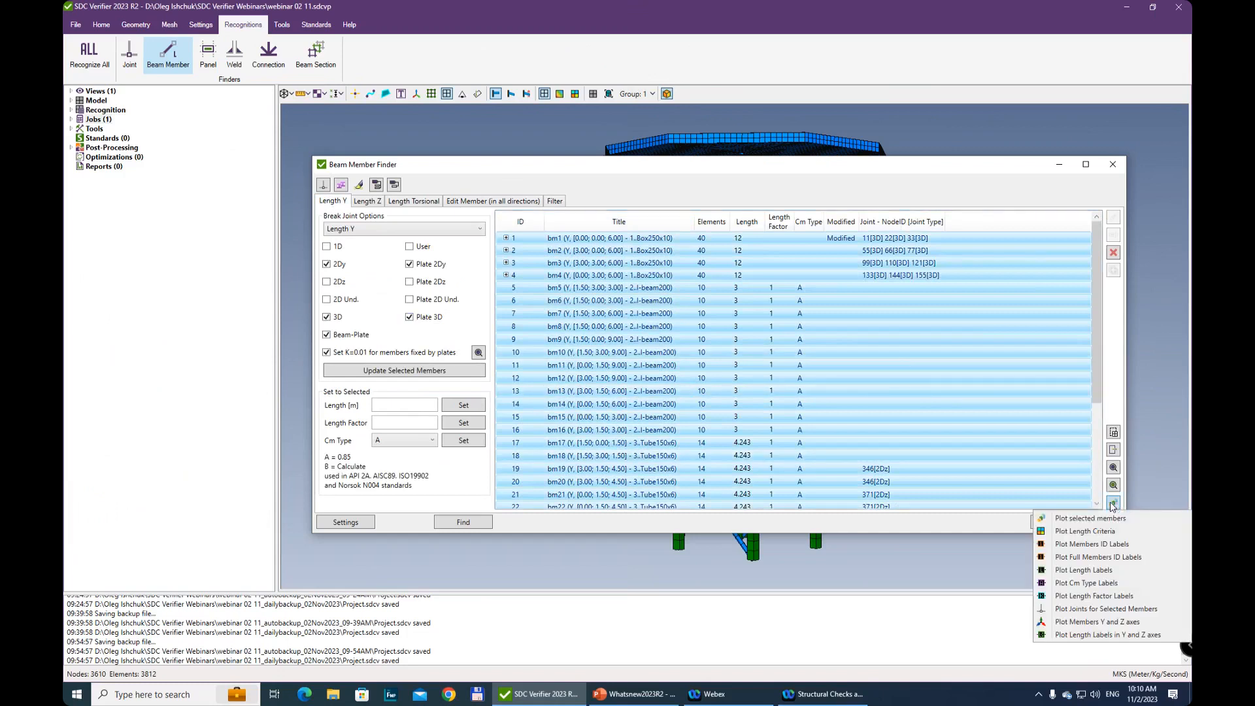
left_click(1128, 545)
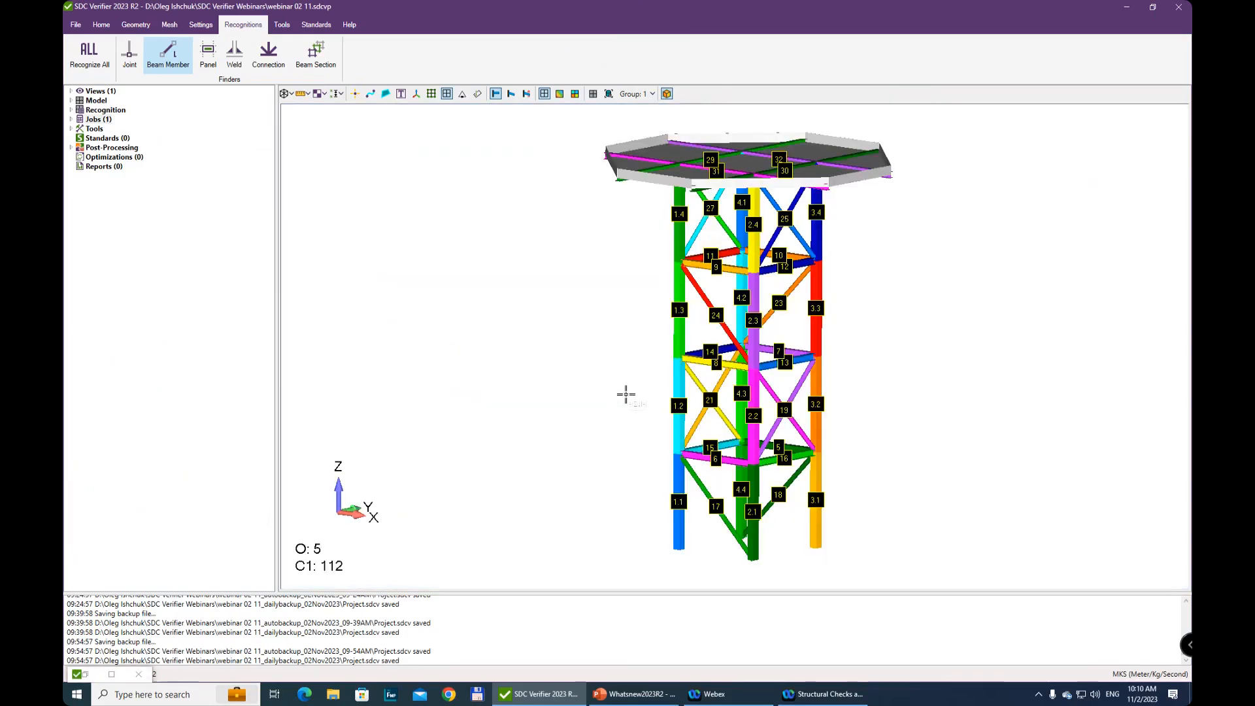
Examine the labelled and colored beam members on the columns, horizontal beams and braces of the tower
middle_click_drag(687, 401, 687, 345)
middle_click_drag(725, 382, 795, 478)
scroll(724, 474, "up", 4)
scroll(777, 352, "down", 3)
middle_click_drag(793, 273, 834, 249)
middle_click_drag(799, 304, 755, 676)
middle_click_drag(736, 343, 766, 192)
middle_click_drag(747, 418, 793, 154)
scroll(787, 407, "down", 4)
middle_click_drag(784, 402, 739, 329)
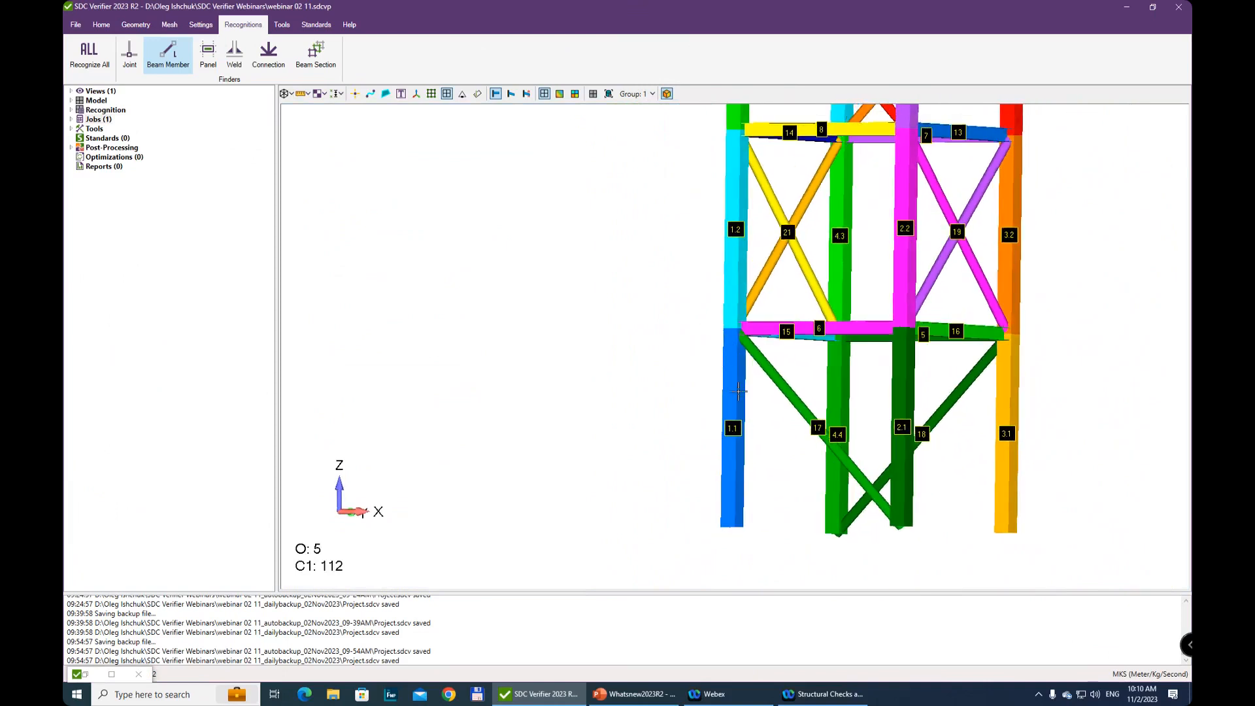
middle_click_drag(788, 264, 787, 365)
scroll(787, 365, "down", 3)
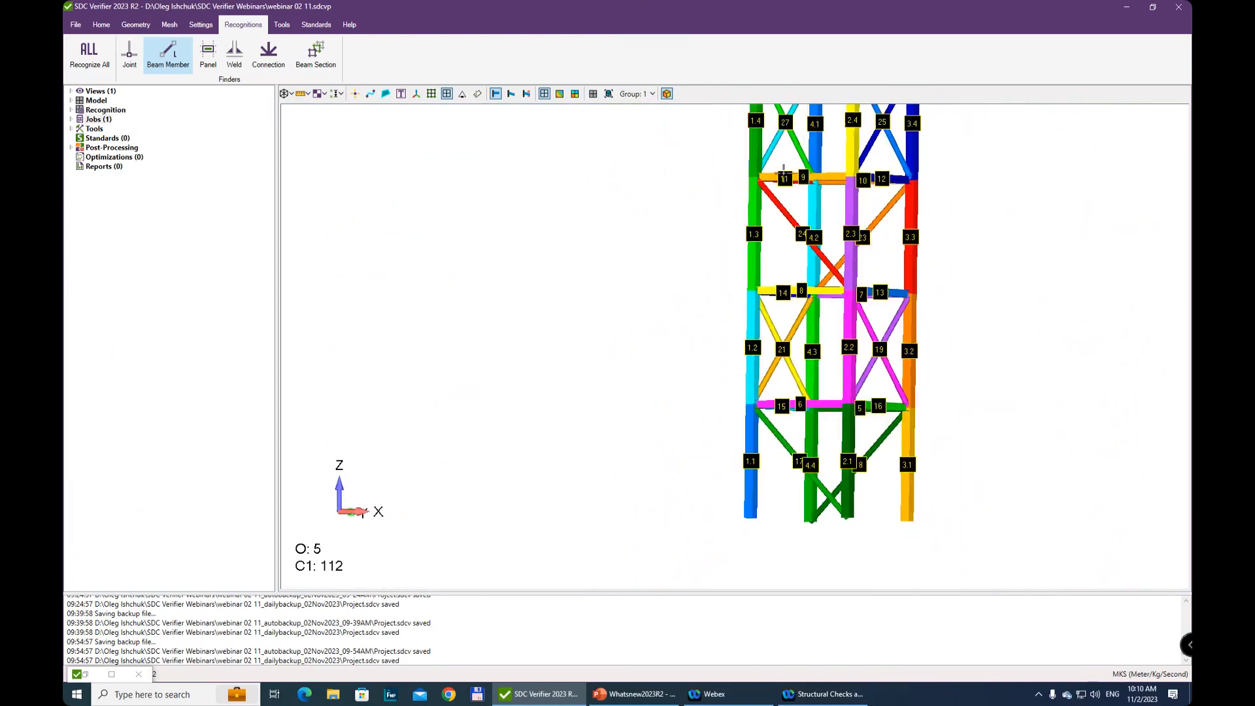
Plot the length labels of the selected Length Y beam members on the tower model
middle_click_drag(810, 488, 816, 338)
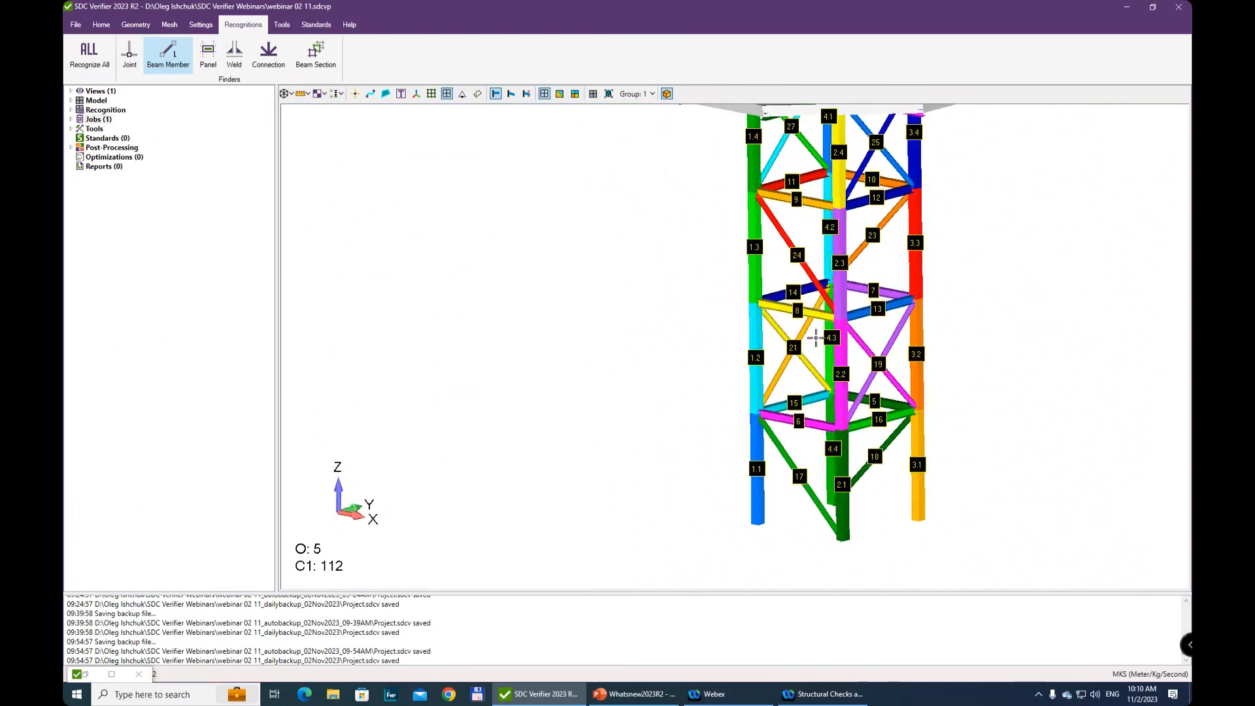
scroll(816, 338, "down", 3)
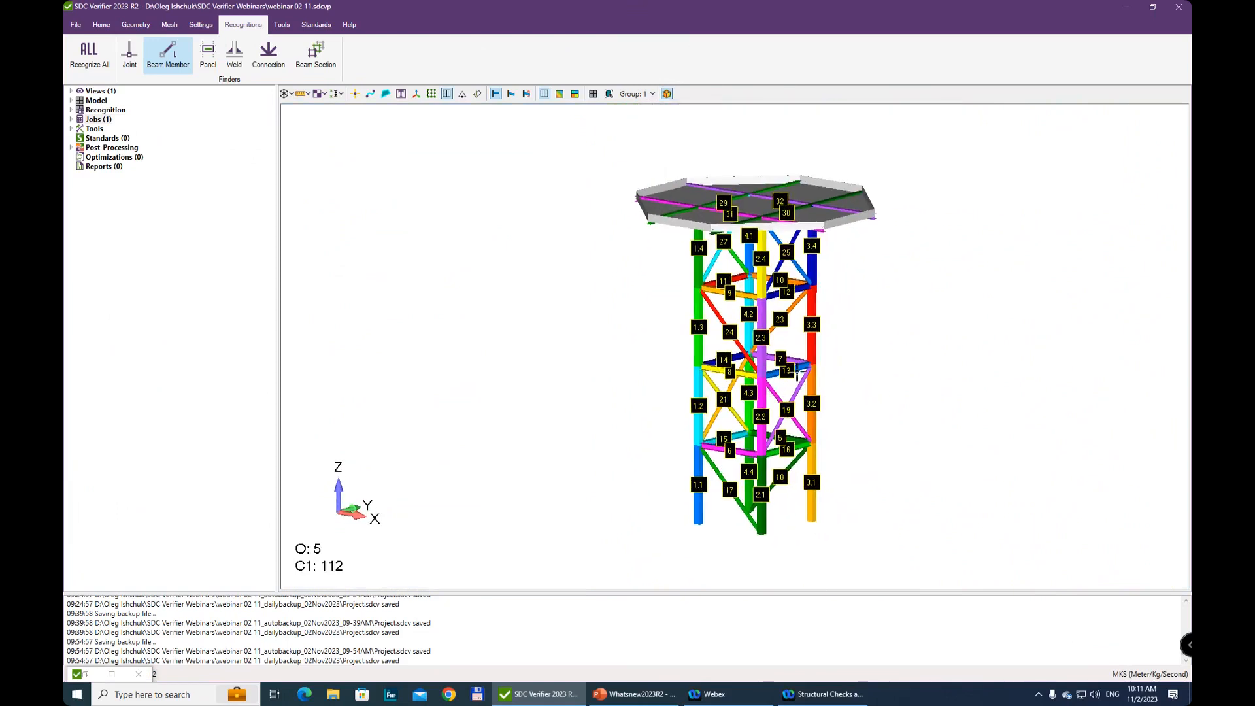
scroll(797, 373, "up", 1)
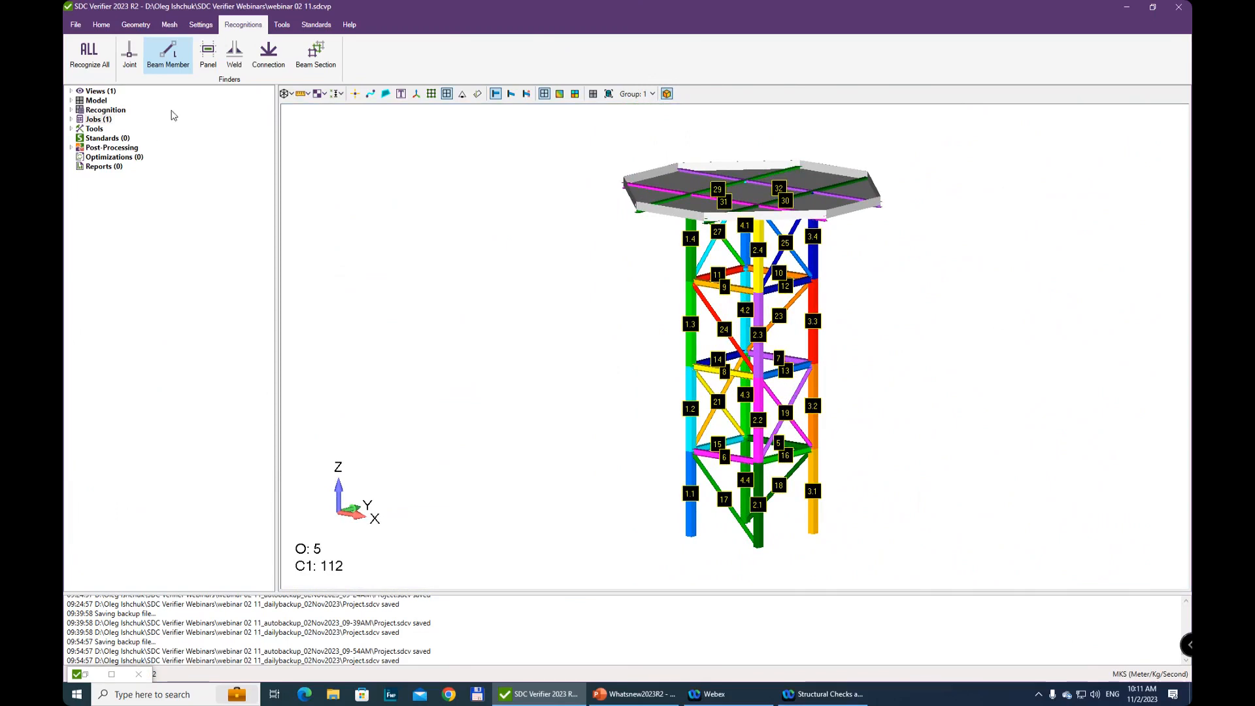
left_click(112, 676)
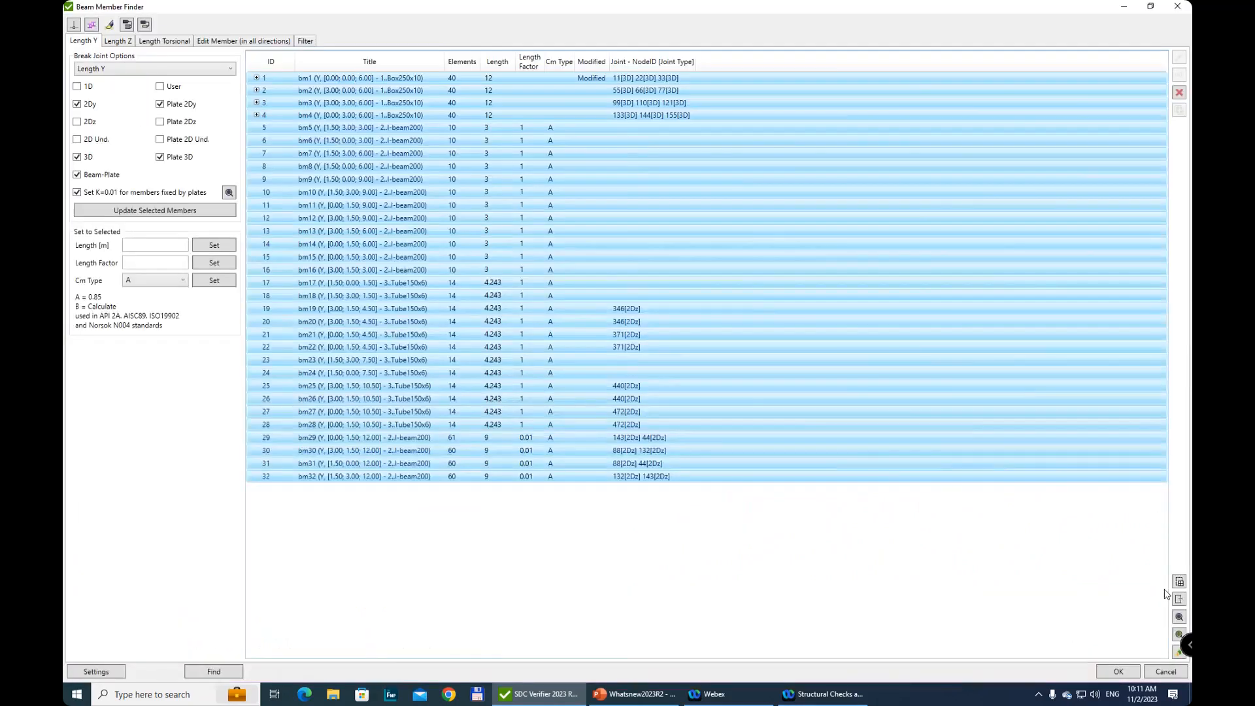
left_click(1151, 6)
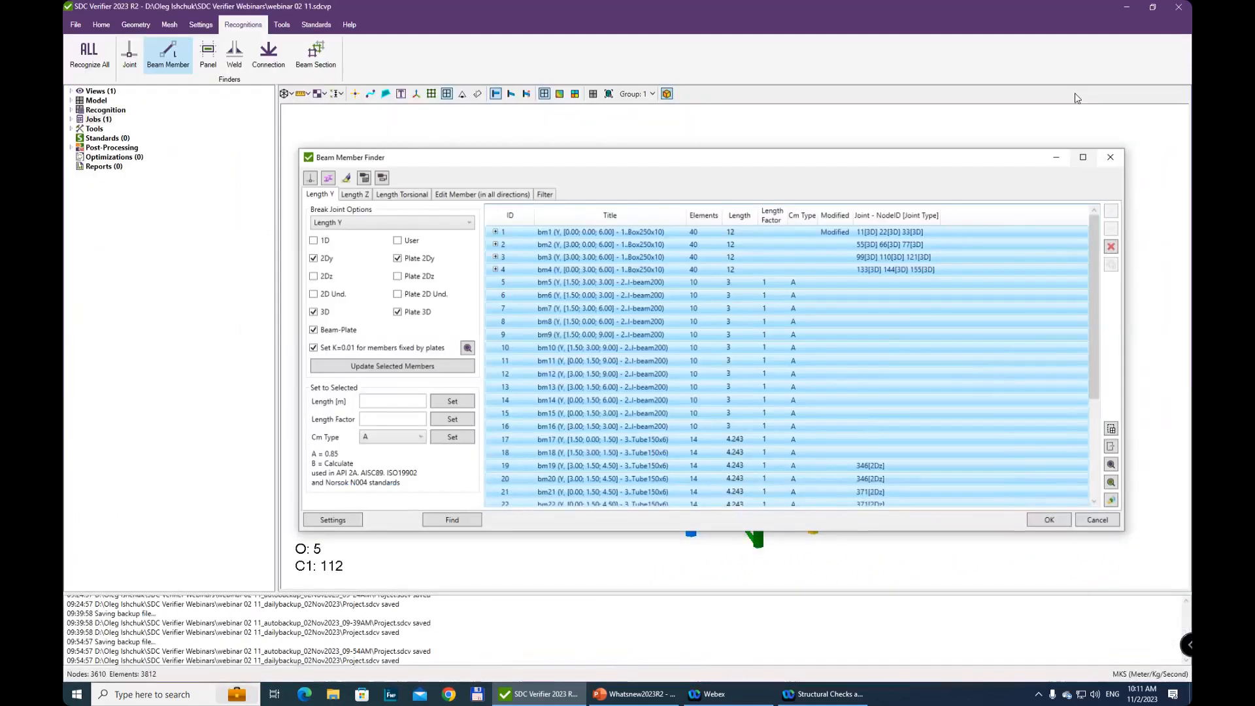
left_click(1113, 502)
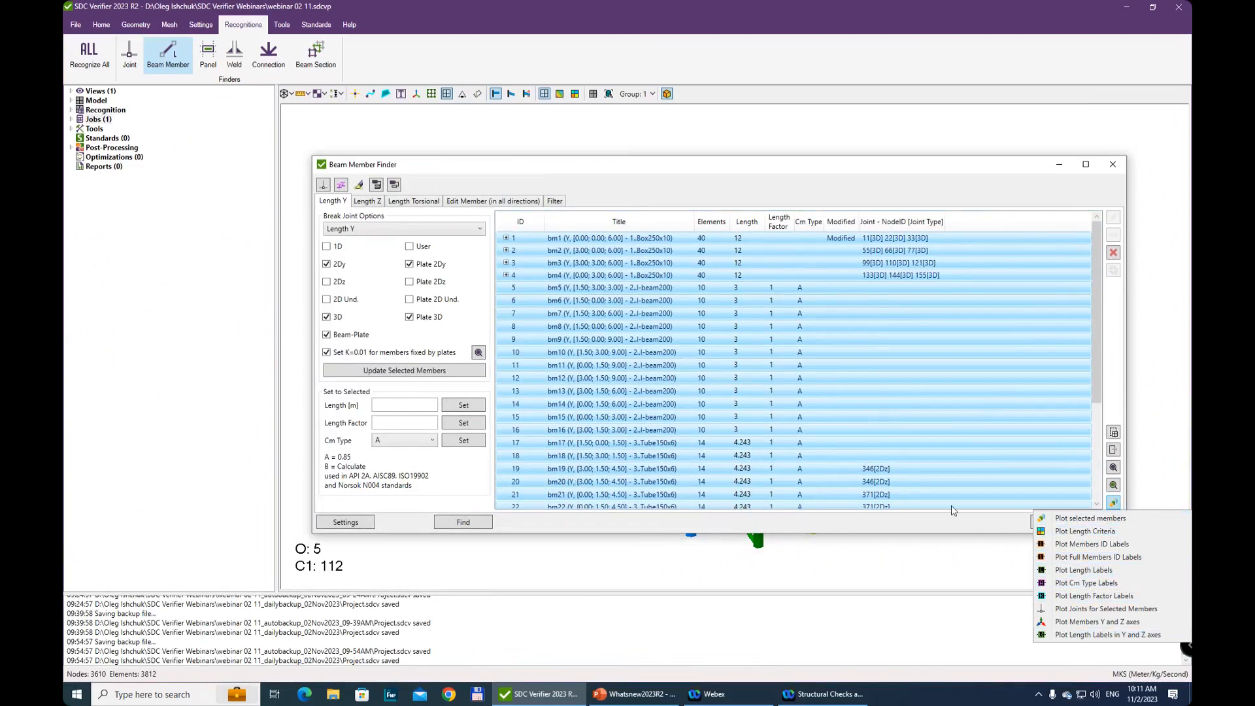
left_click(1085, 570)
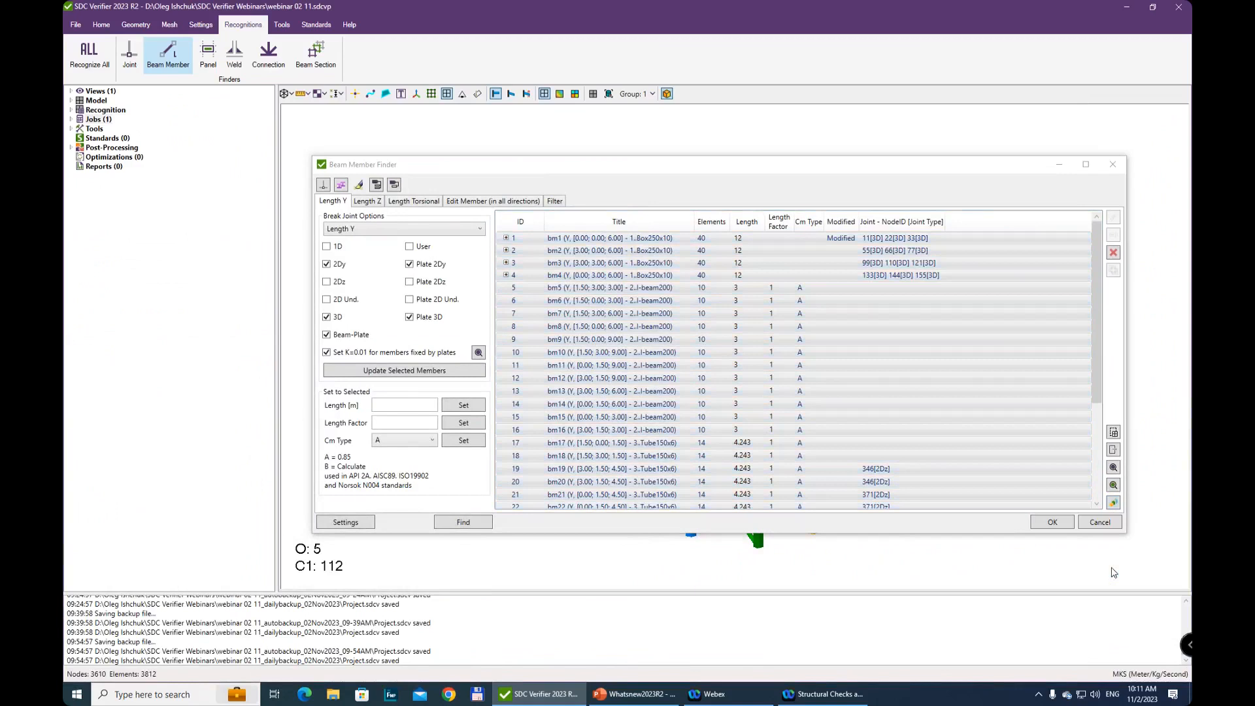
Examine the length labels on the columns, horizontal beams and braces in the lower part of the tower
left_click(1059, 165)
middle_click_drag(818, 392, 857, 207)
scroll(781, 390, "up", 5)
middle_click_drag(790, 510, 808, 234)
middle_click_drag(777, 305, 777, 169)
middle_click_drag(773, 337, 766, 386)
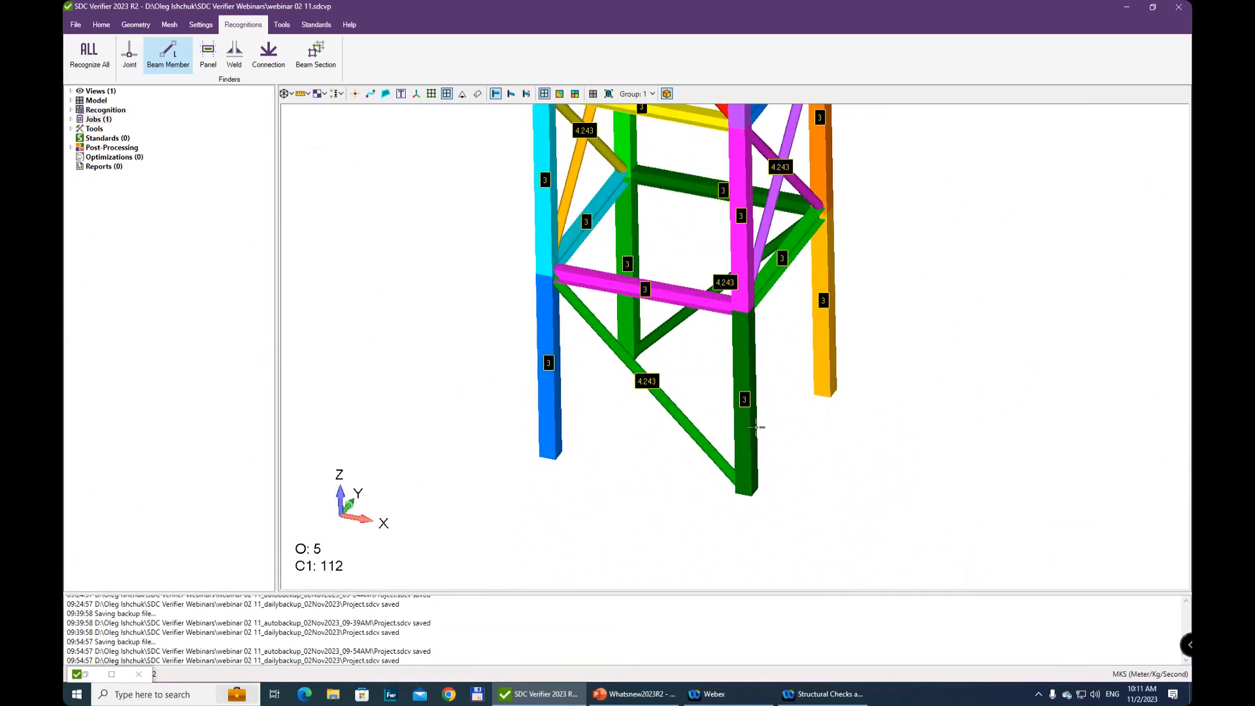
scroll(758, 426, "down", 3)
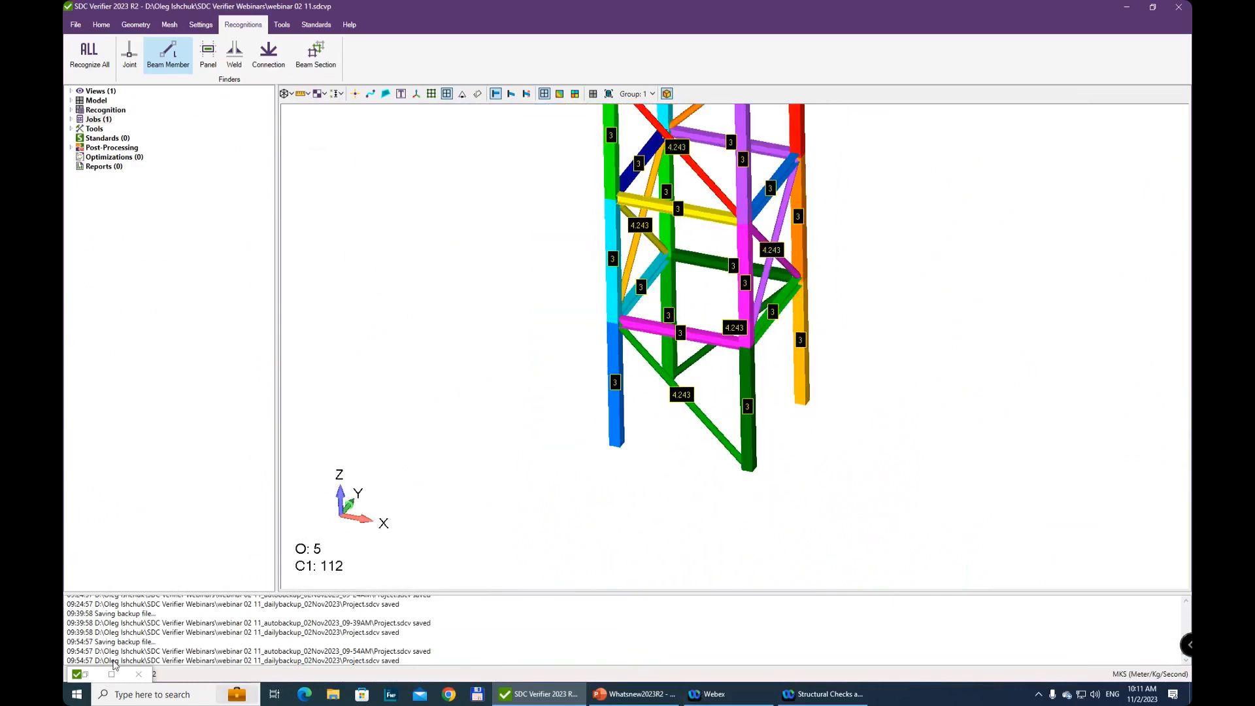
Review the Length Z beam member list and accept the recognized members
left_click(87, 674)
left_click(369, 202)
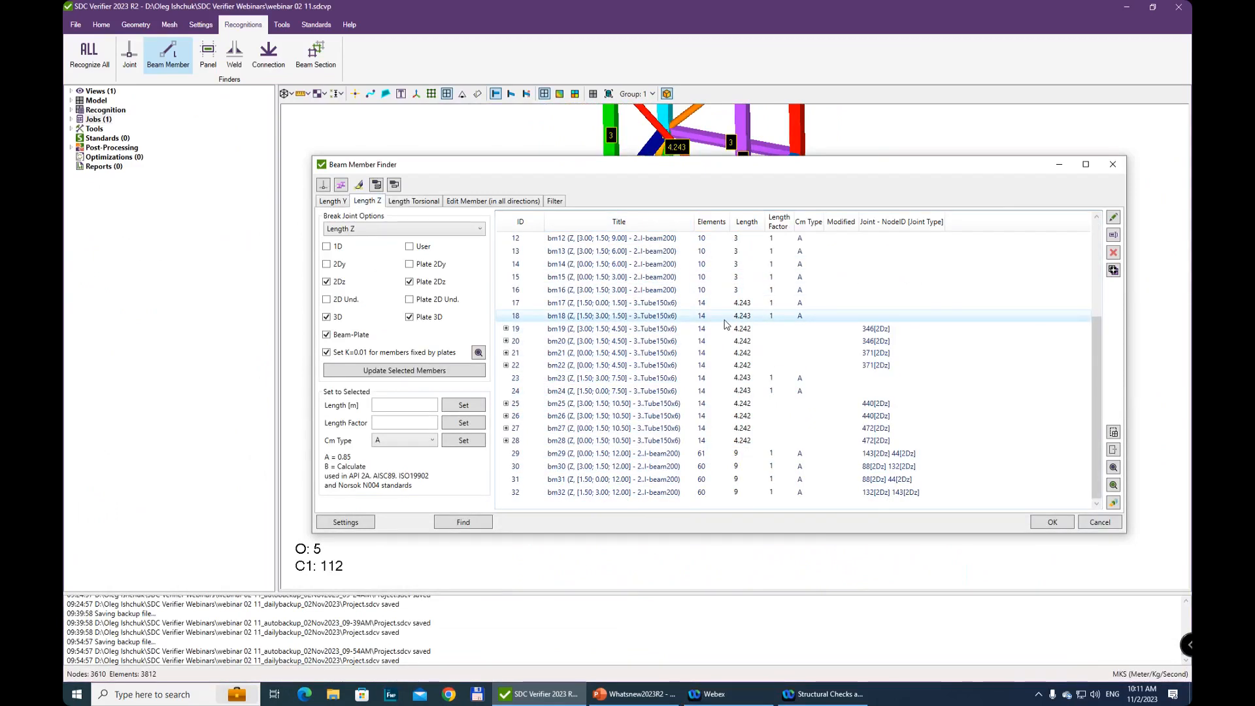
scroll(745, 468, "down", 1)
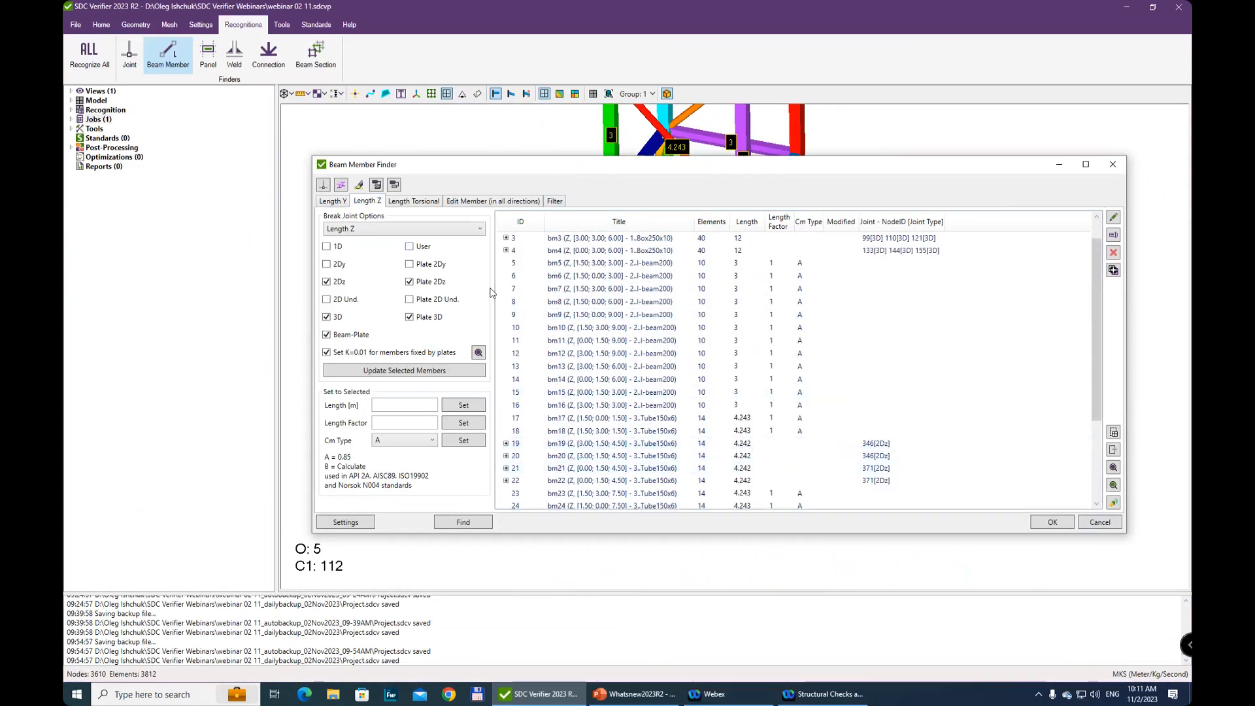
scroll(844, 314, "up", 1)
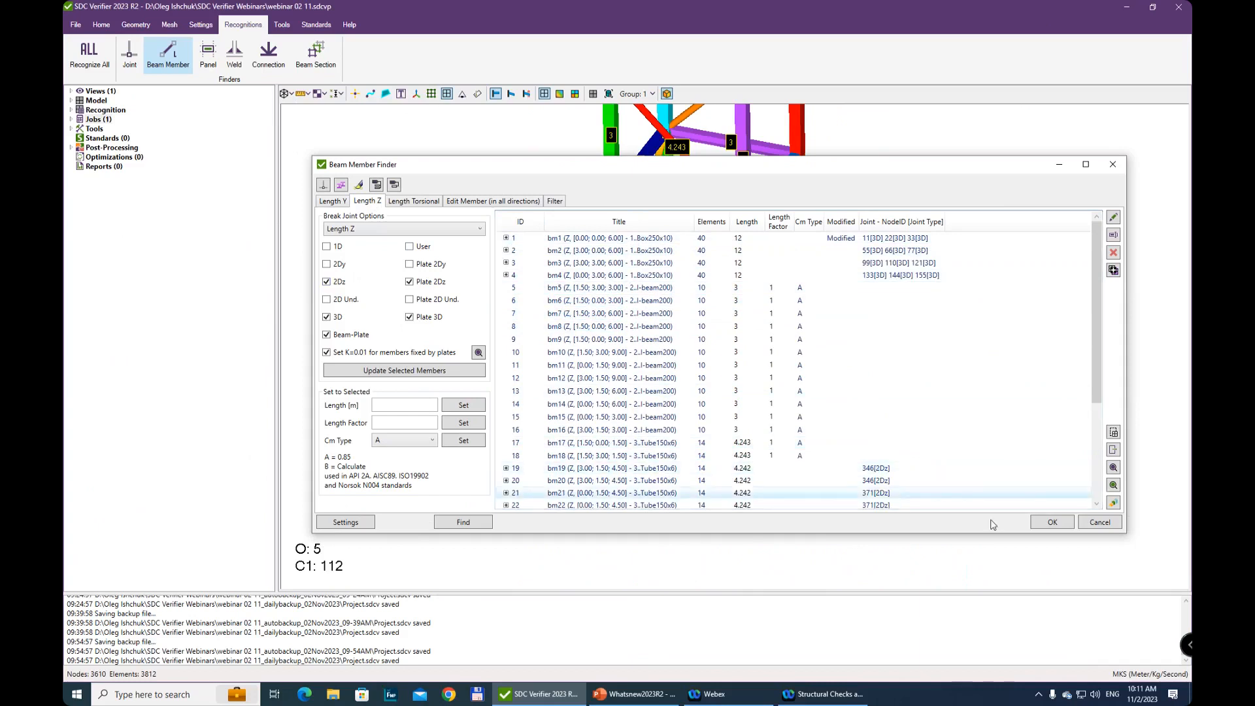
left_click(1051, 523)
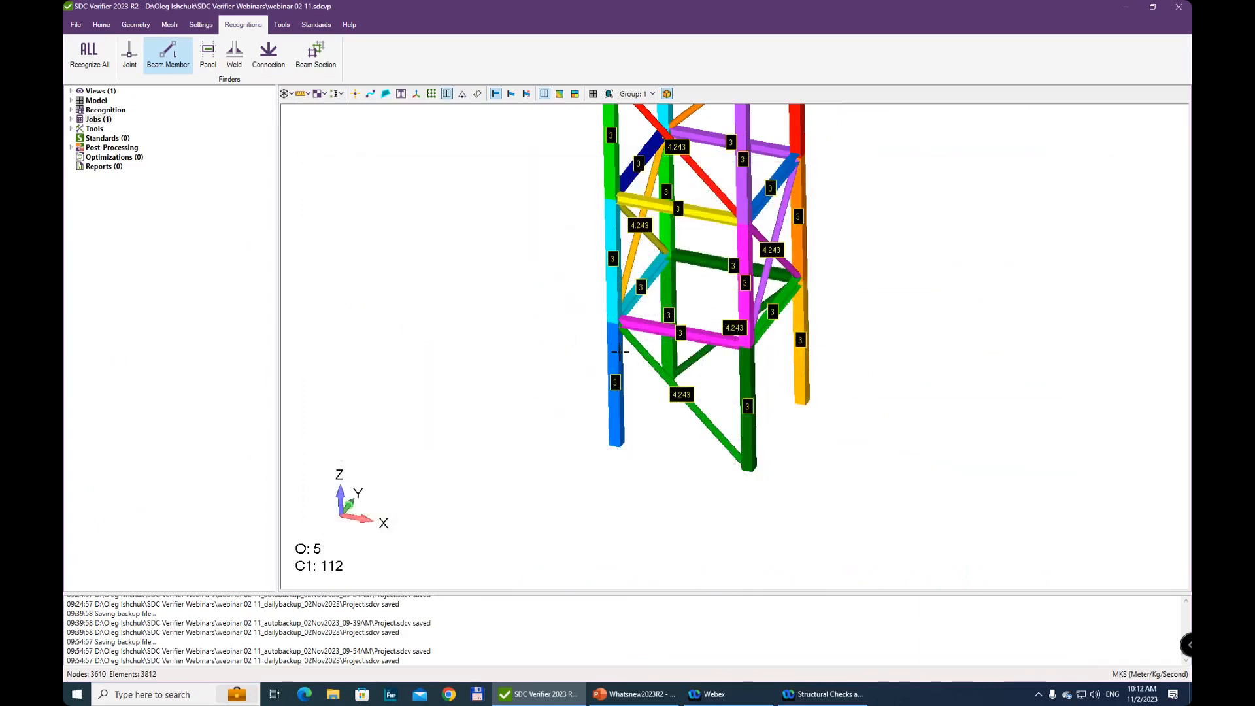
Remove the length labels from the view and color the tower model with property colors
scroll(765, 249, "down", 3)
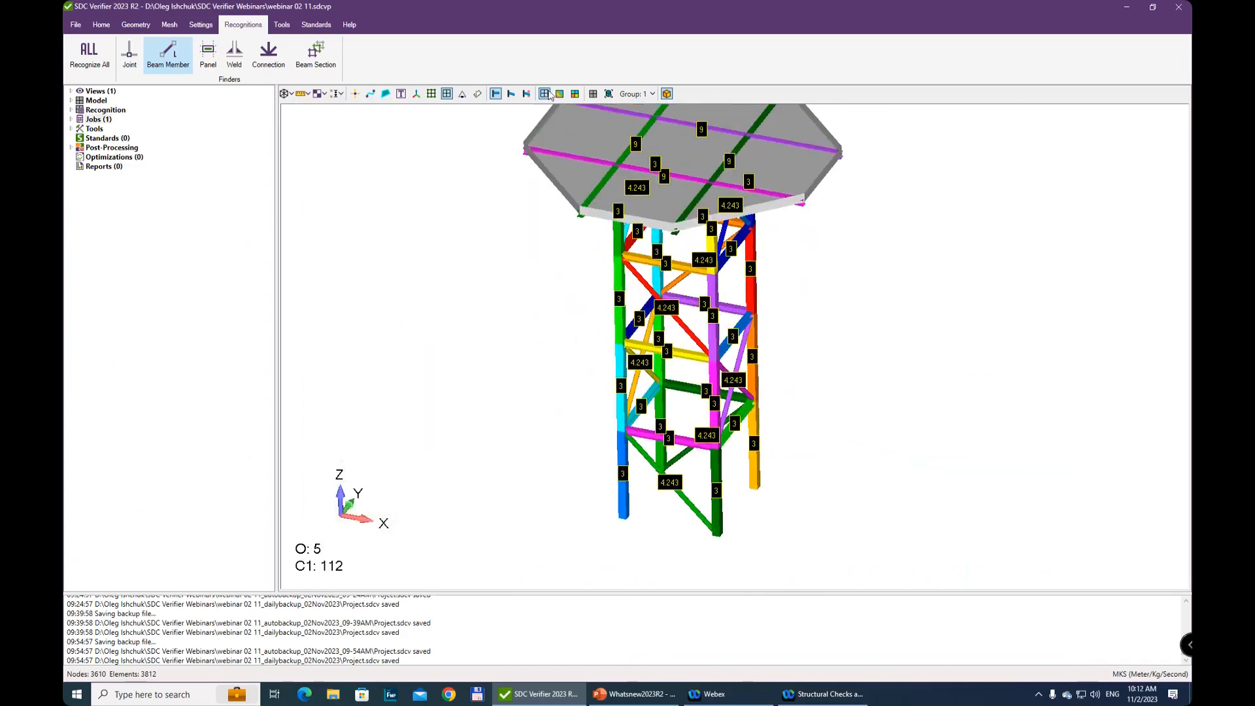
middle_click_drag(669, 215, 668, 179)
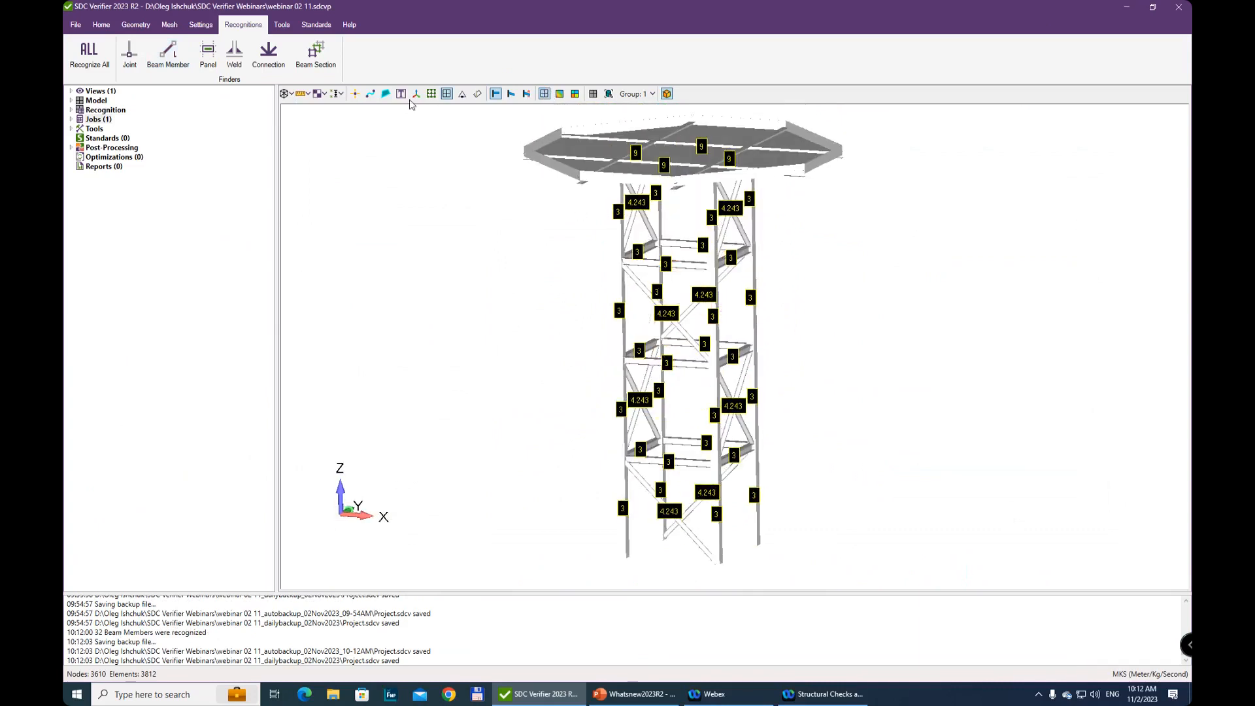
left_click(400, 95)
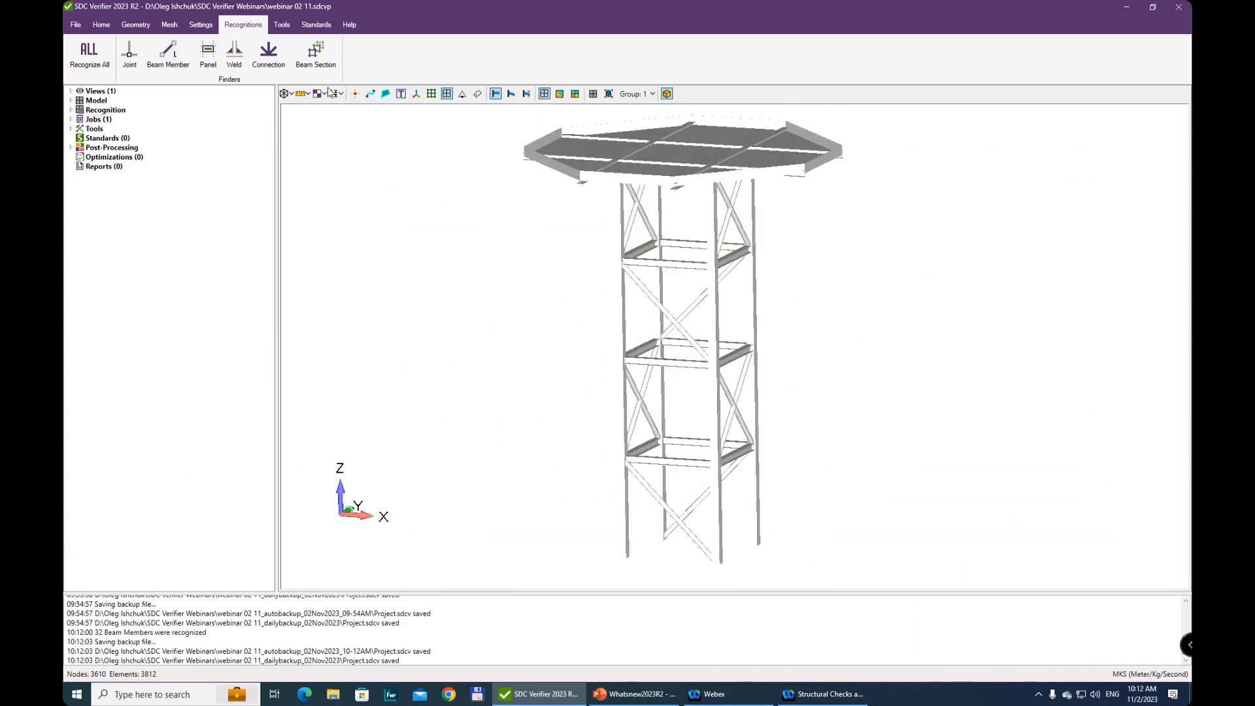
left_click(287, 94)
mouse_move(334, 300)
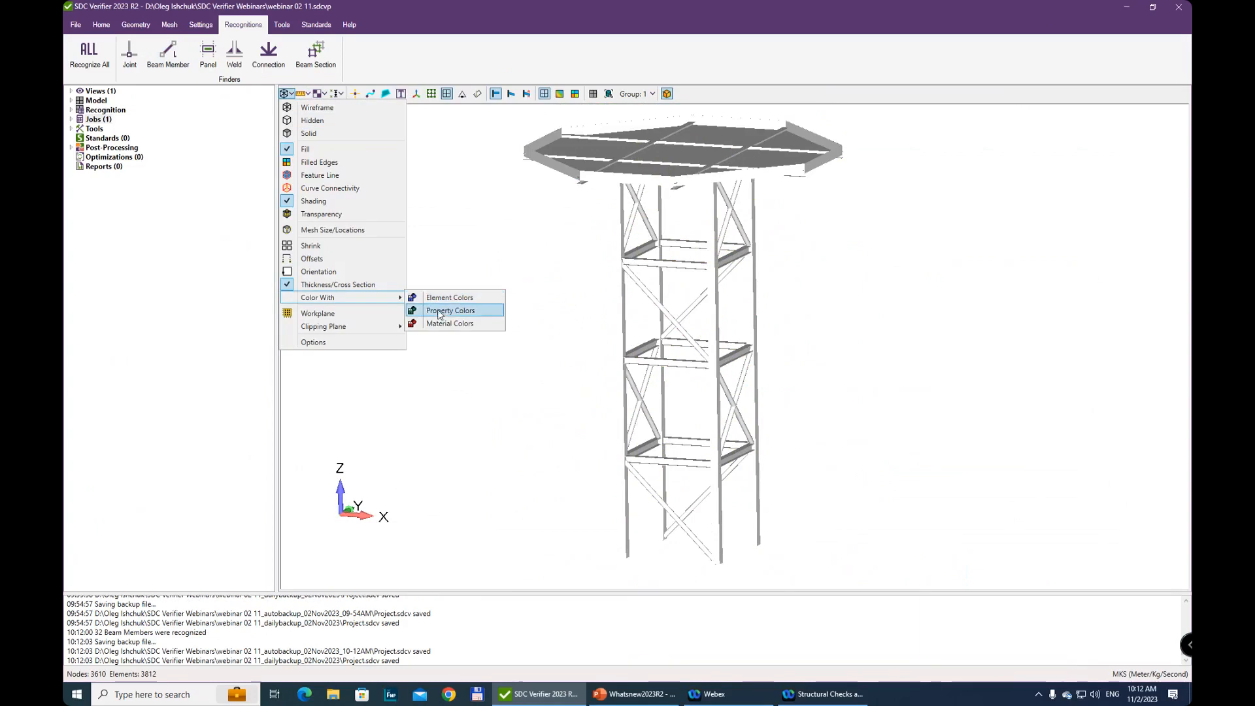
left_click(439, 312)
Show the tower model with filled edges so the element mesh is displayed
left_click(287, 94)
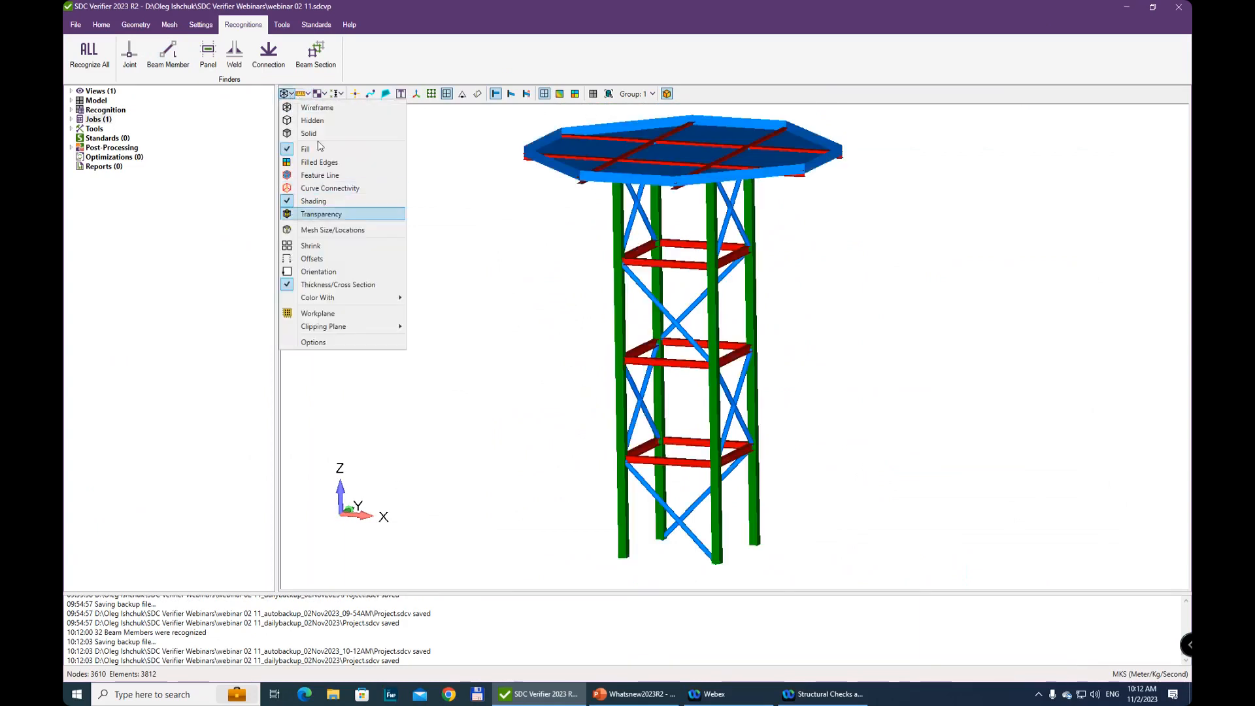
left_click(329, 165)
scroll(701, 342, "down", 1)
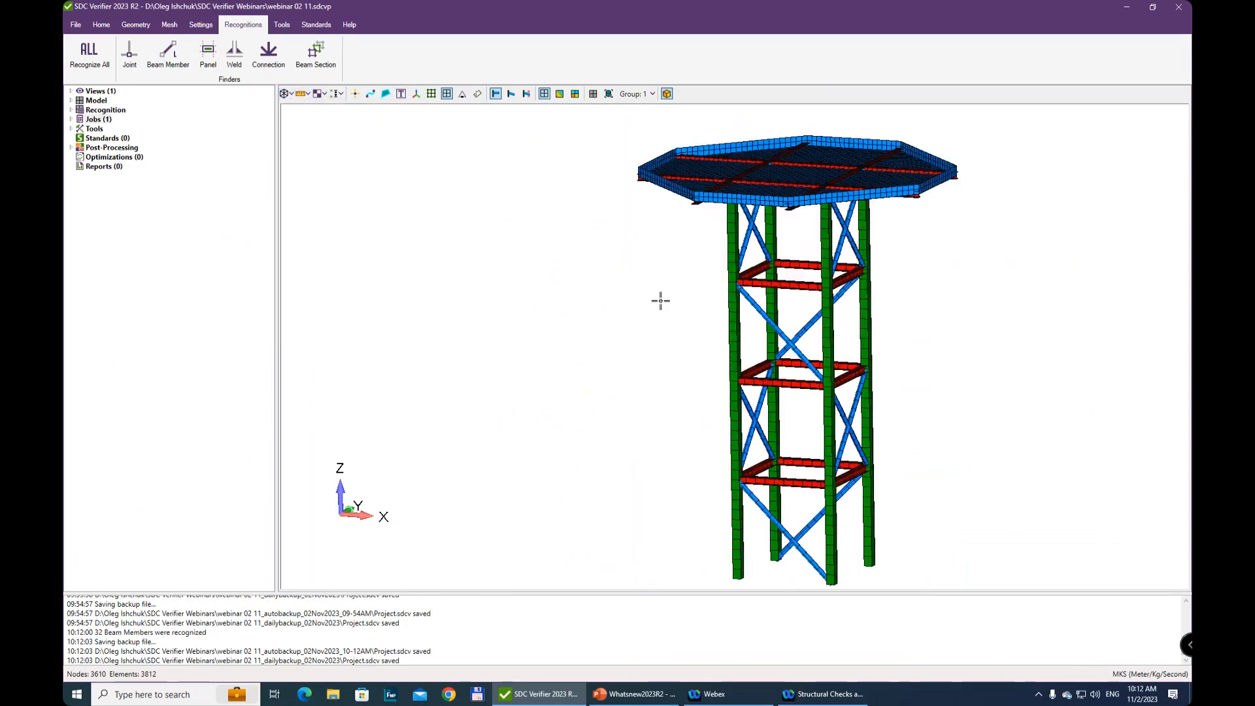
scroll(652, 323, "up", 2)
mouse_move(652, 323)
middle_mouse_down()
mouse_move(661, 311)
mouse_move(656, 322)
middle_mouse_up()
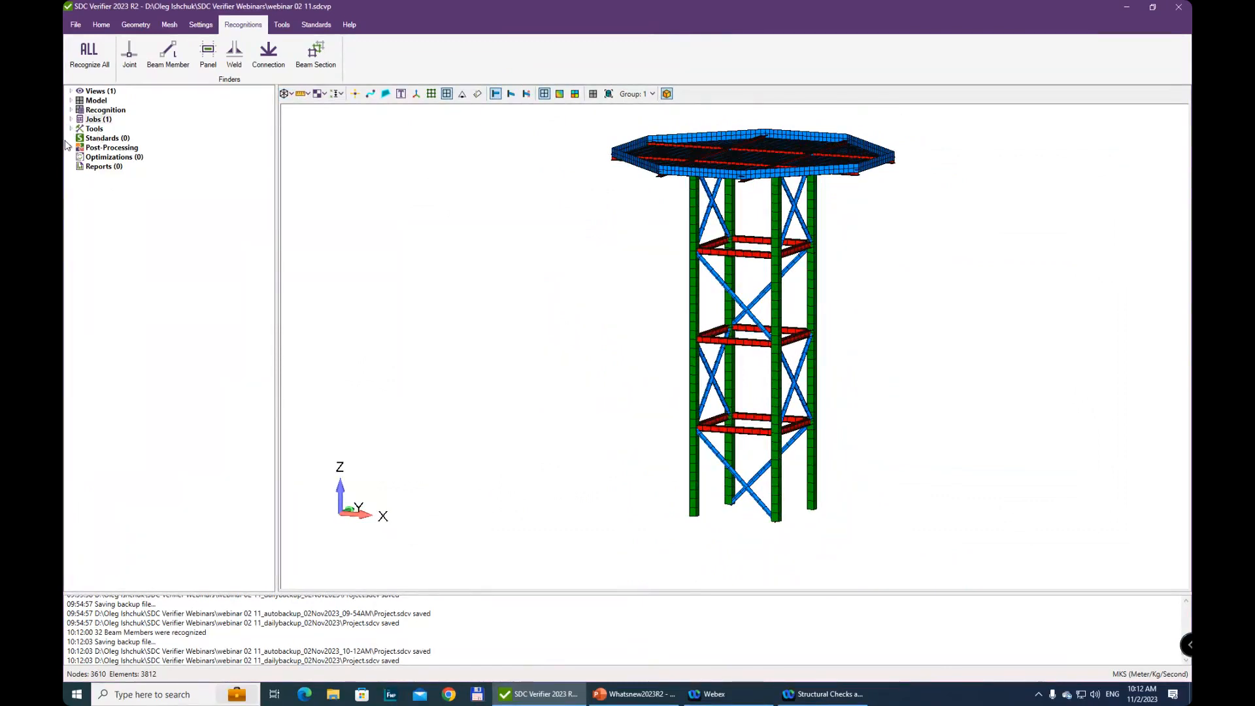
Look through the available standards and start adding AISC 360-22 Members (2022)
left_click(127, 137)
left_click(315, 26)
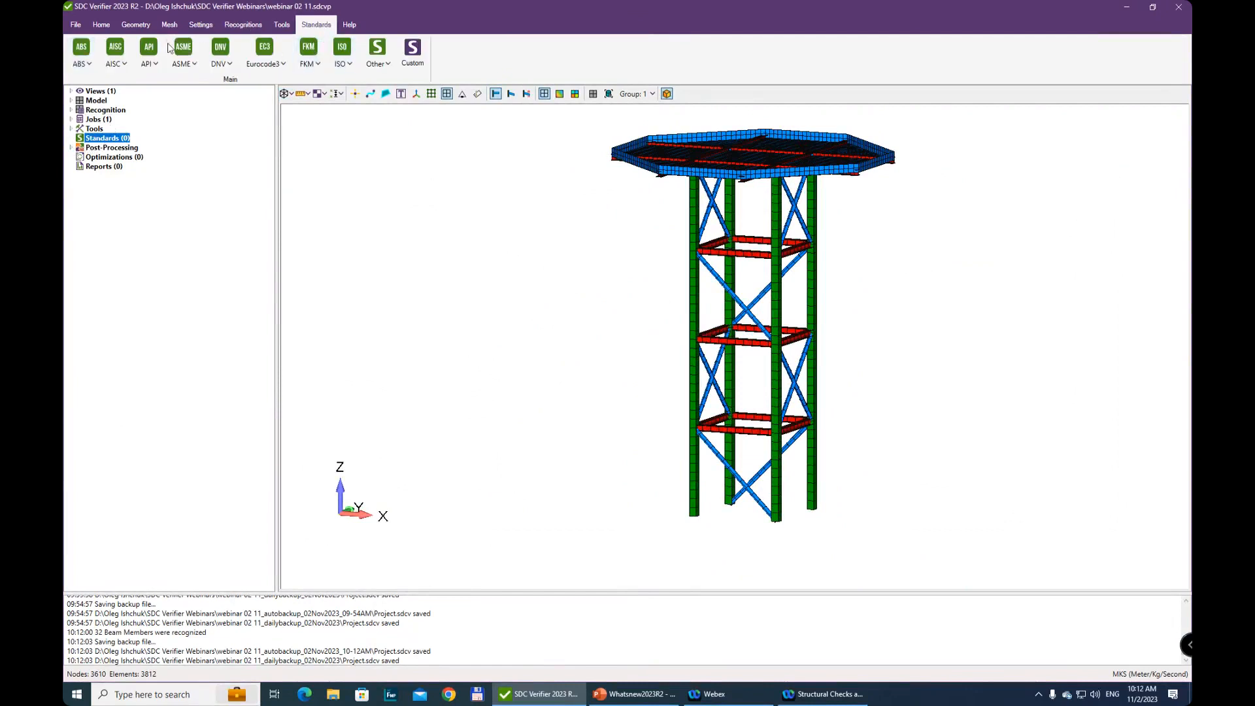
right_click(113, 141)
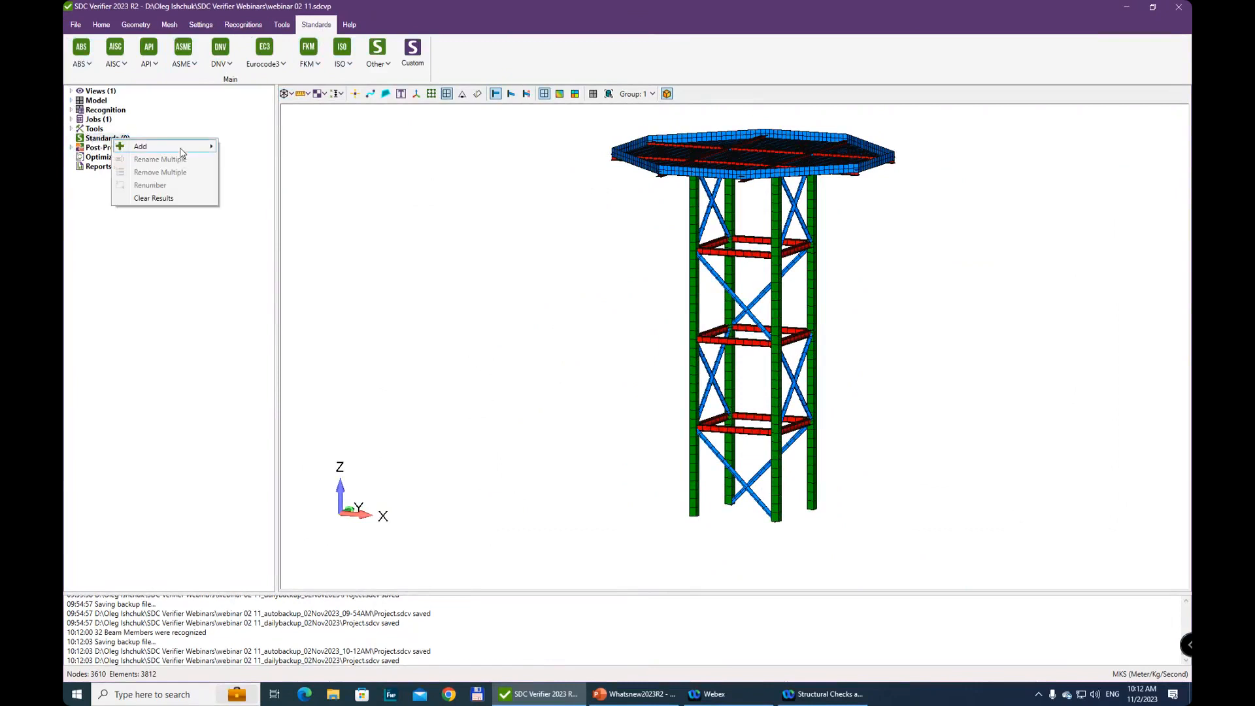
mouse_move(187, 146)
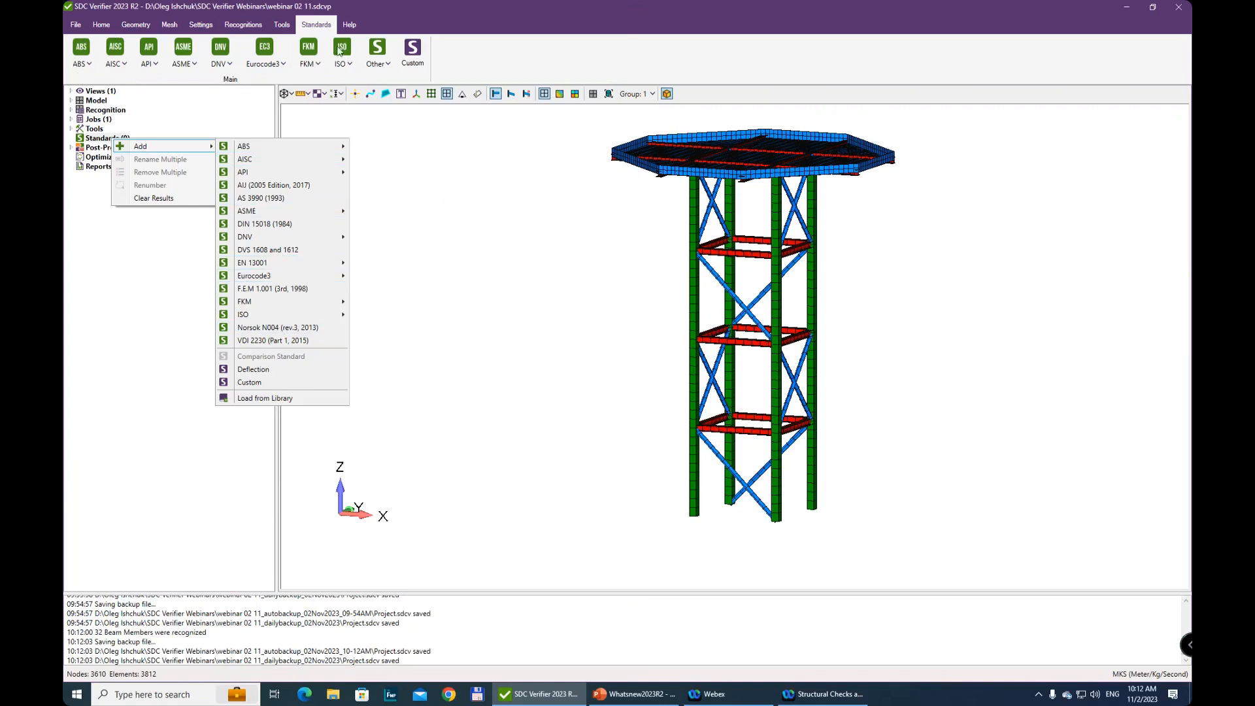
left_click(123, 64)
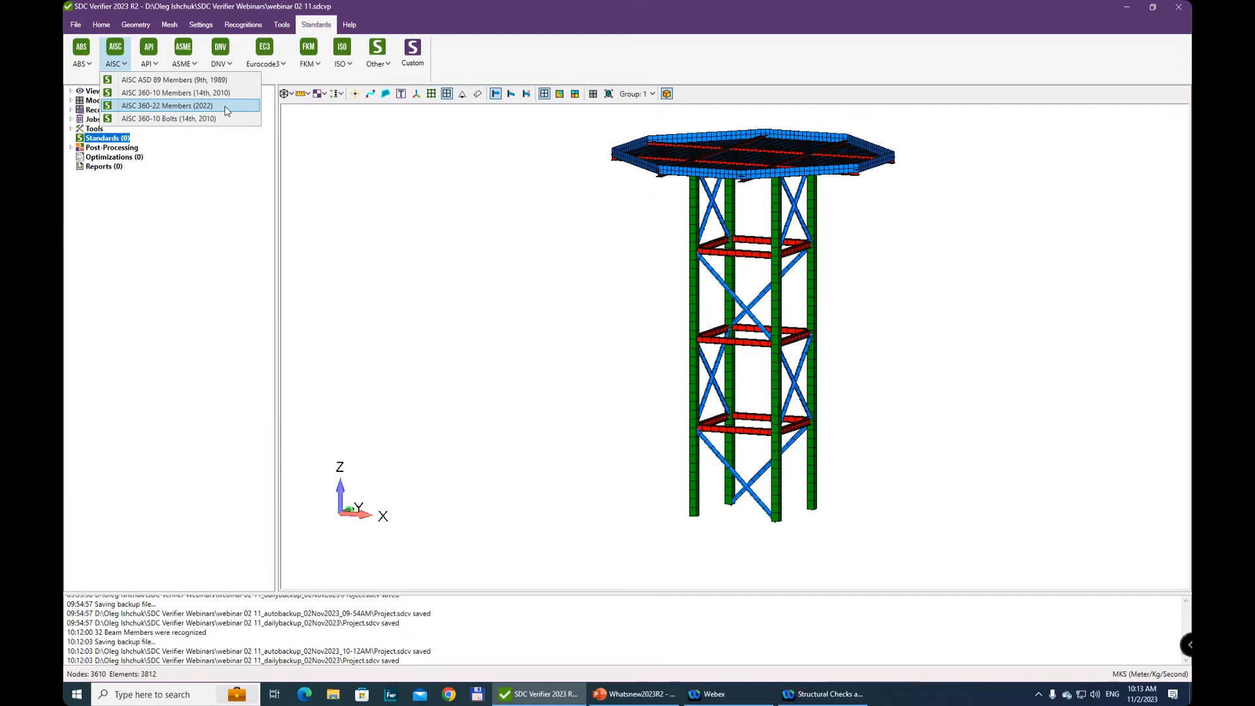
left_click(169, 107)
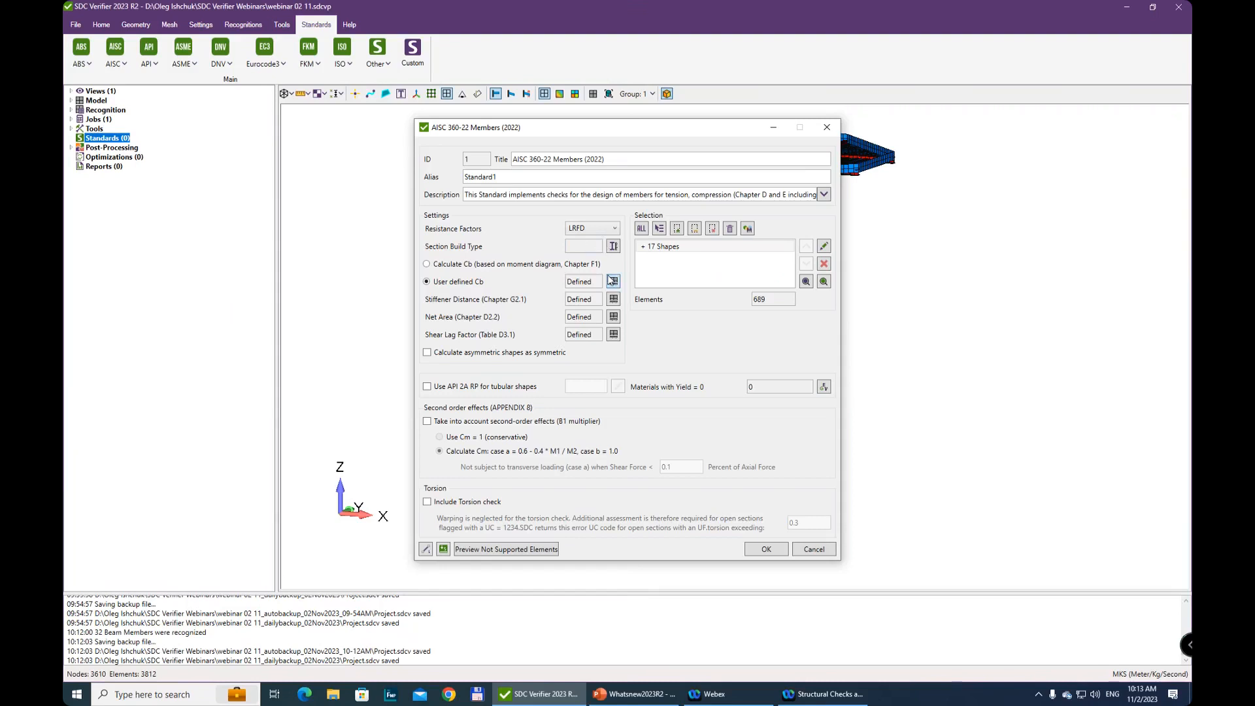
Keep LRFD as the resistance factors and set the section build type to Rolled for all properties
left_click(608, 229)
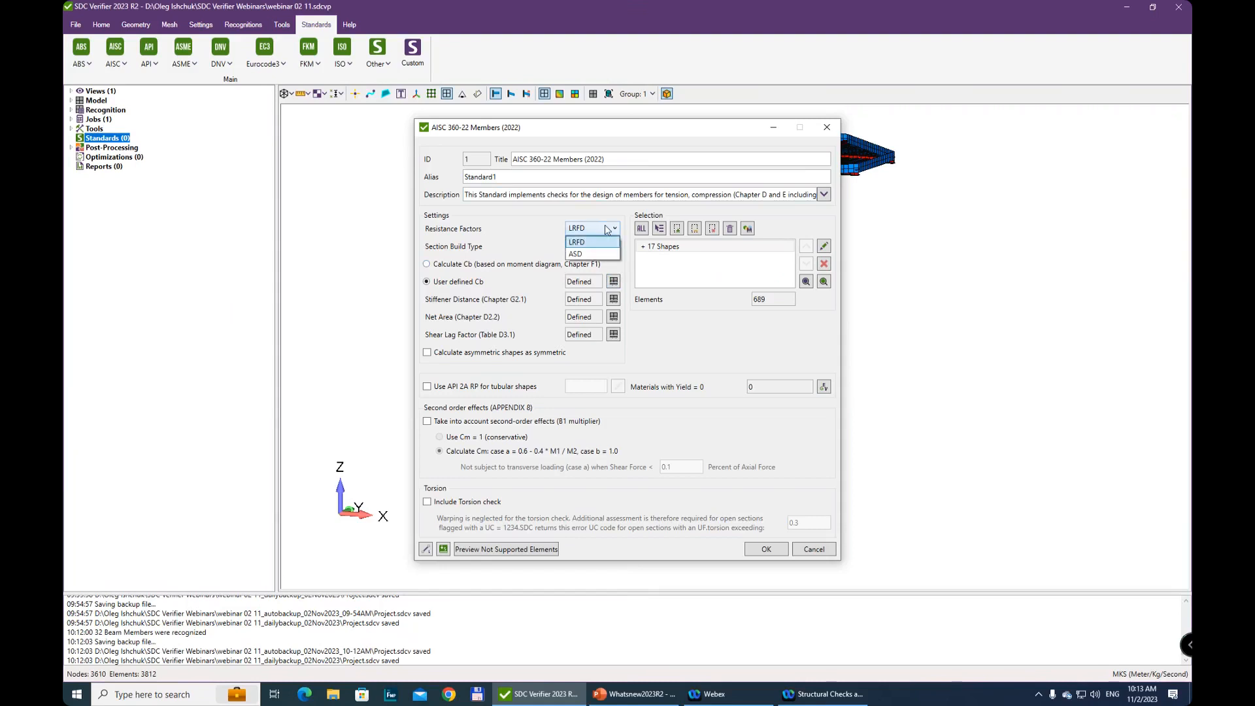
left_click(610, 239)
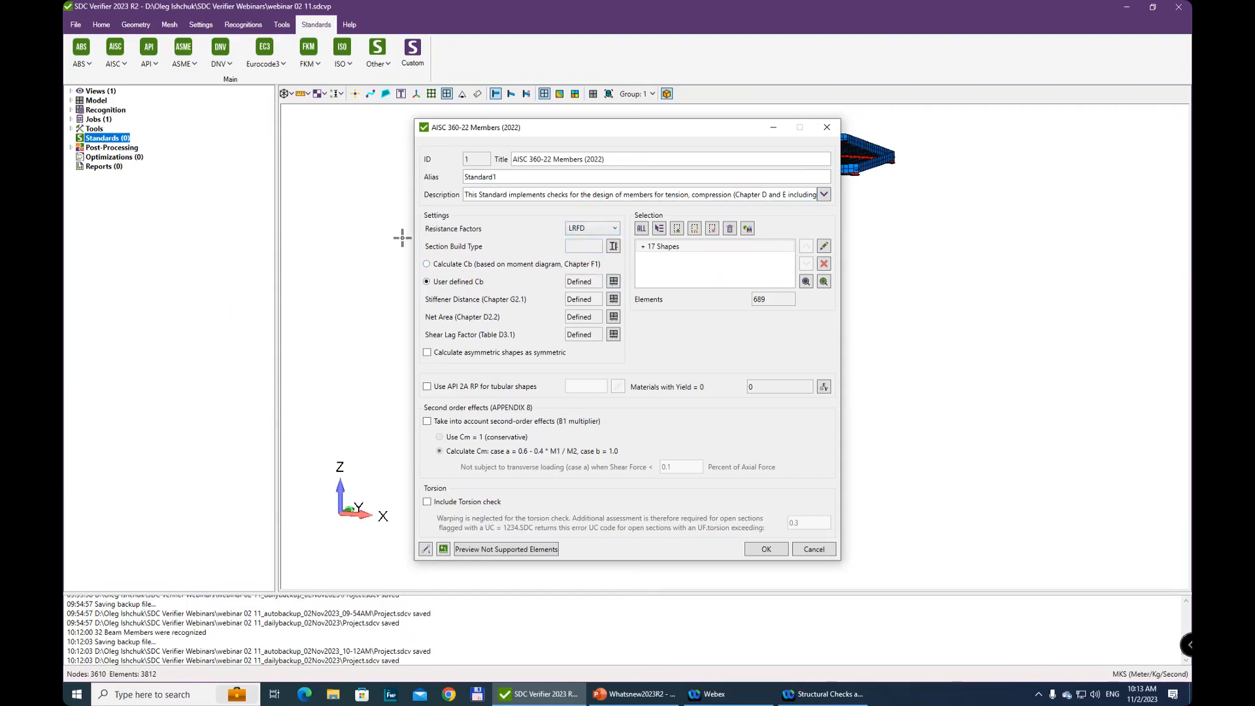
left_click(613, 246)
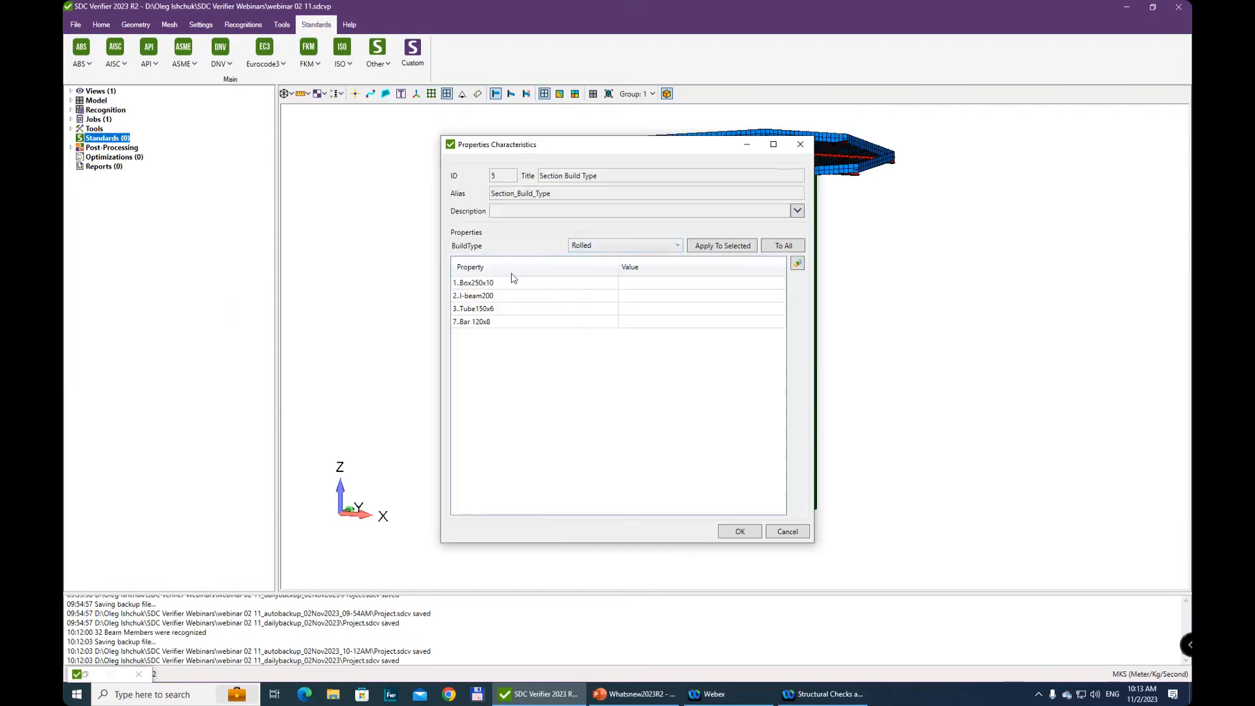
left_click(639, 246)
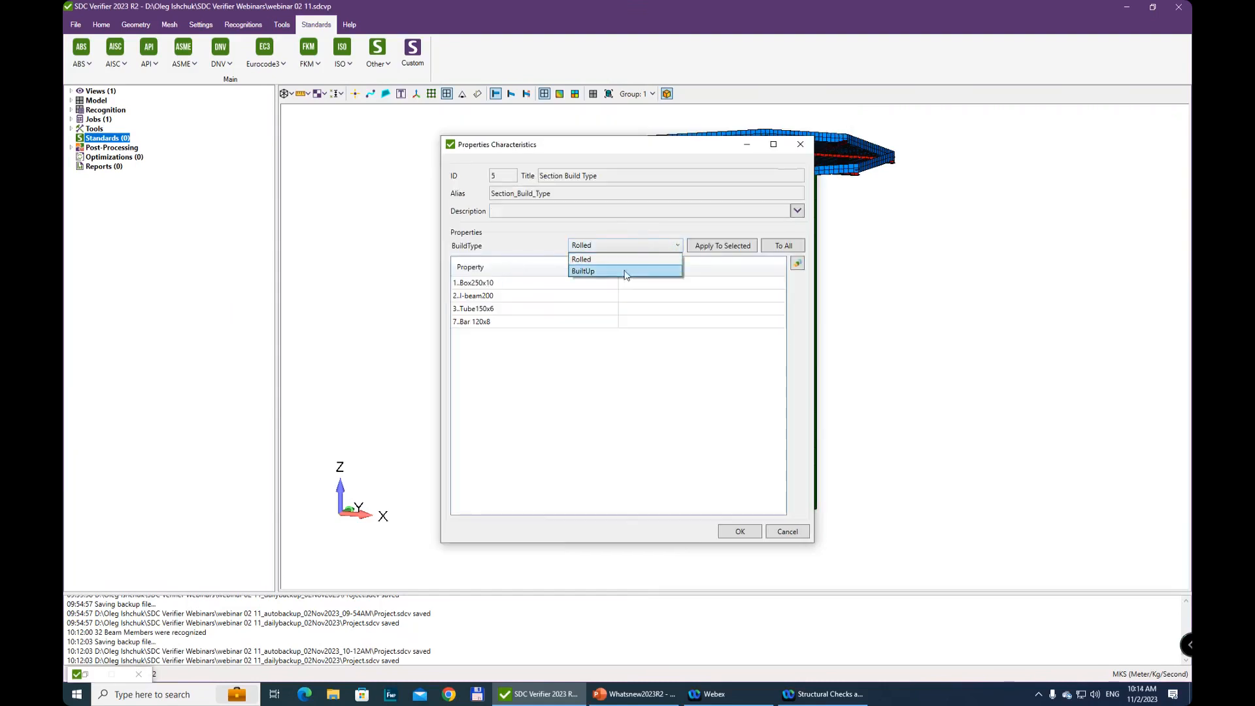
left_click(639, 246)
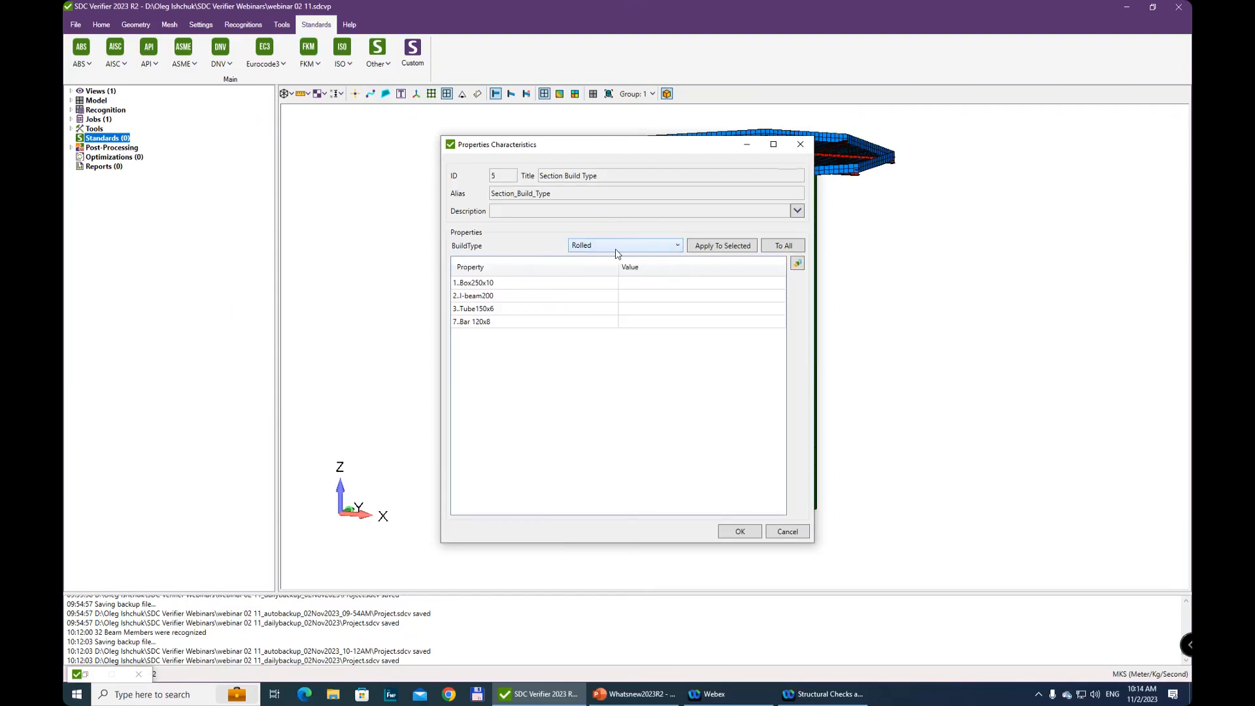
left_click(788, 246)
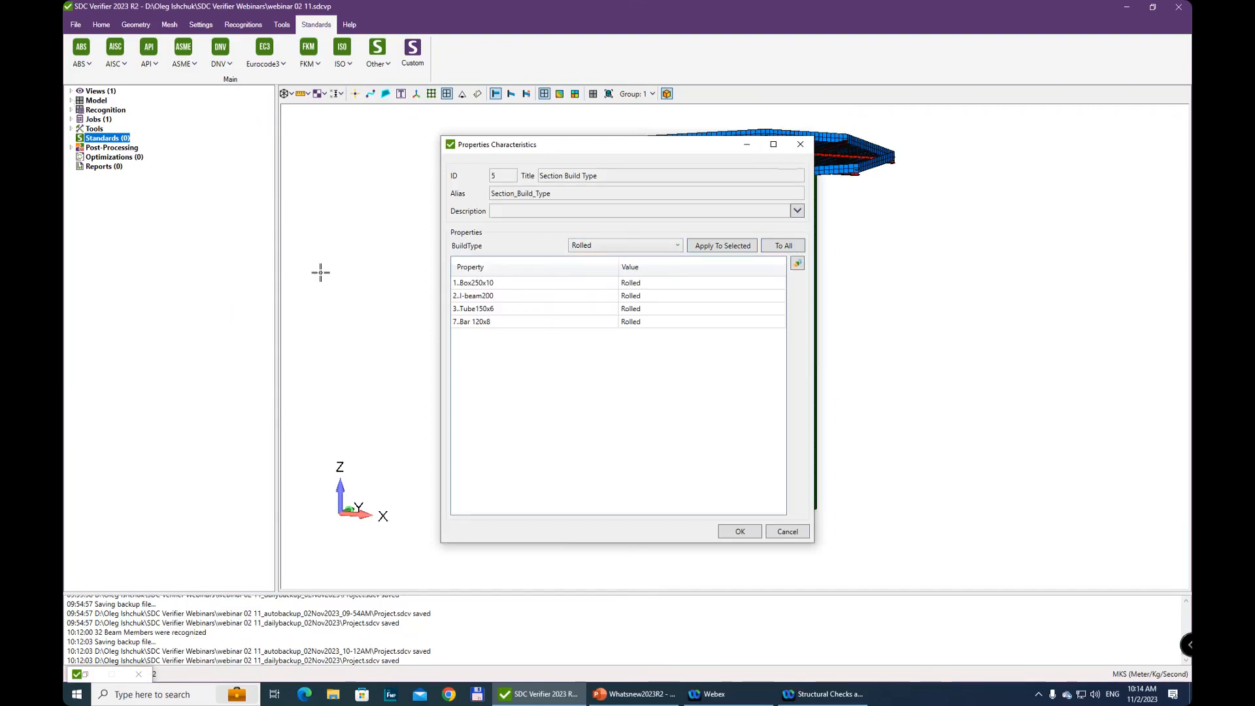
left_click(739, 532)
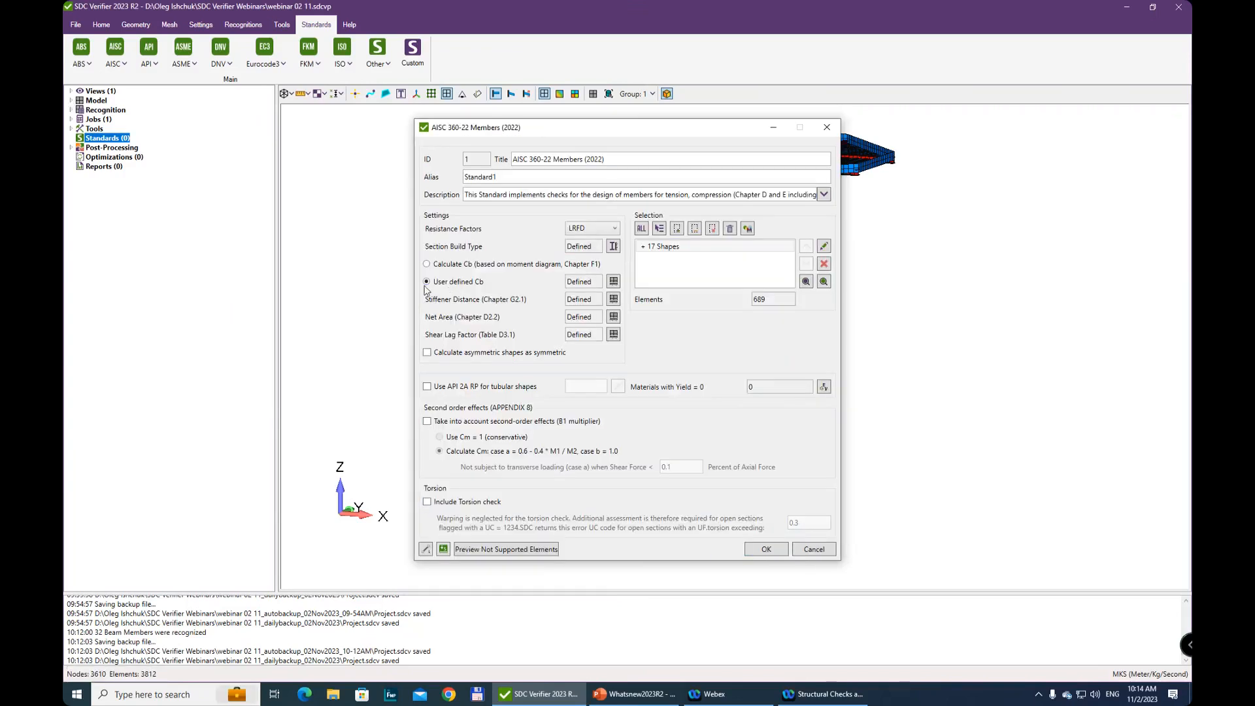
Check the user defined Cb characteristic, and open the online help for AISC 360-22 Members (2022), accepting its cookies
left_click(614, 282)
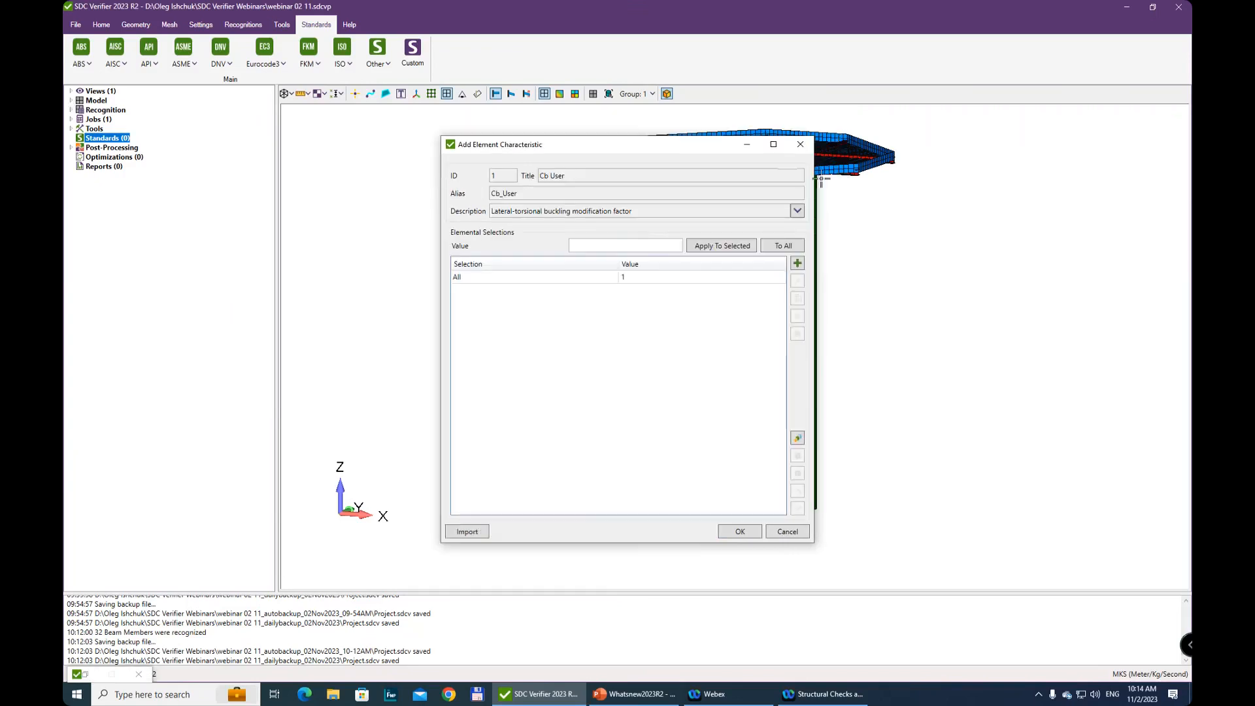
left_click(801, 145)
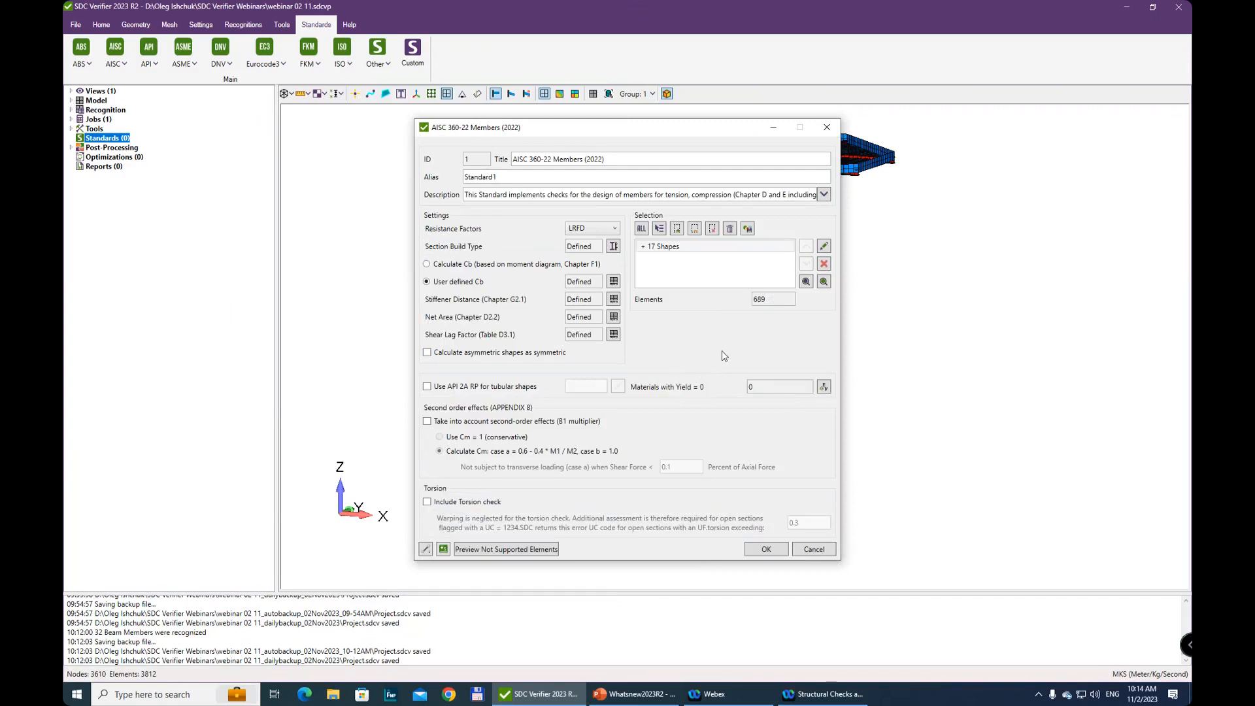
key("F1")
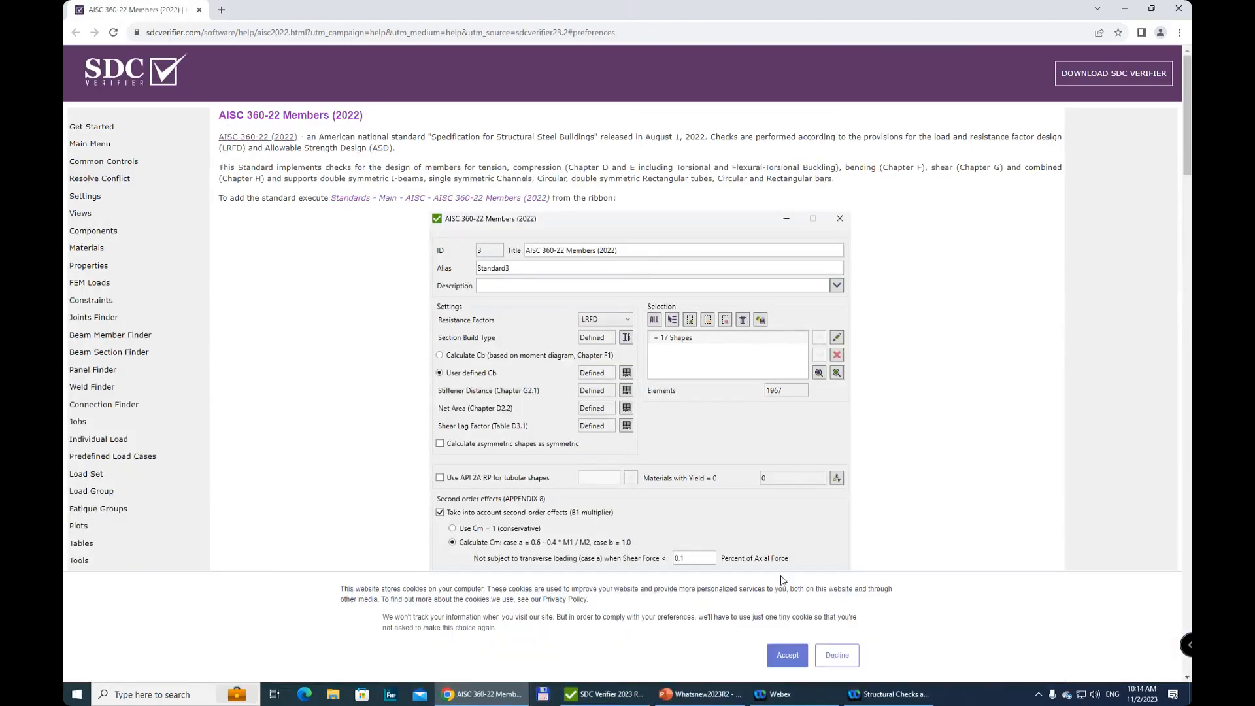
left_click(786, 659)
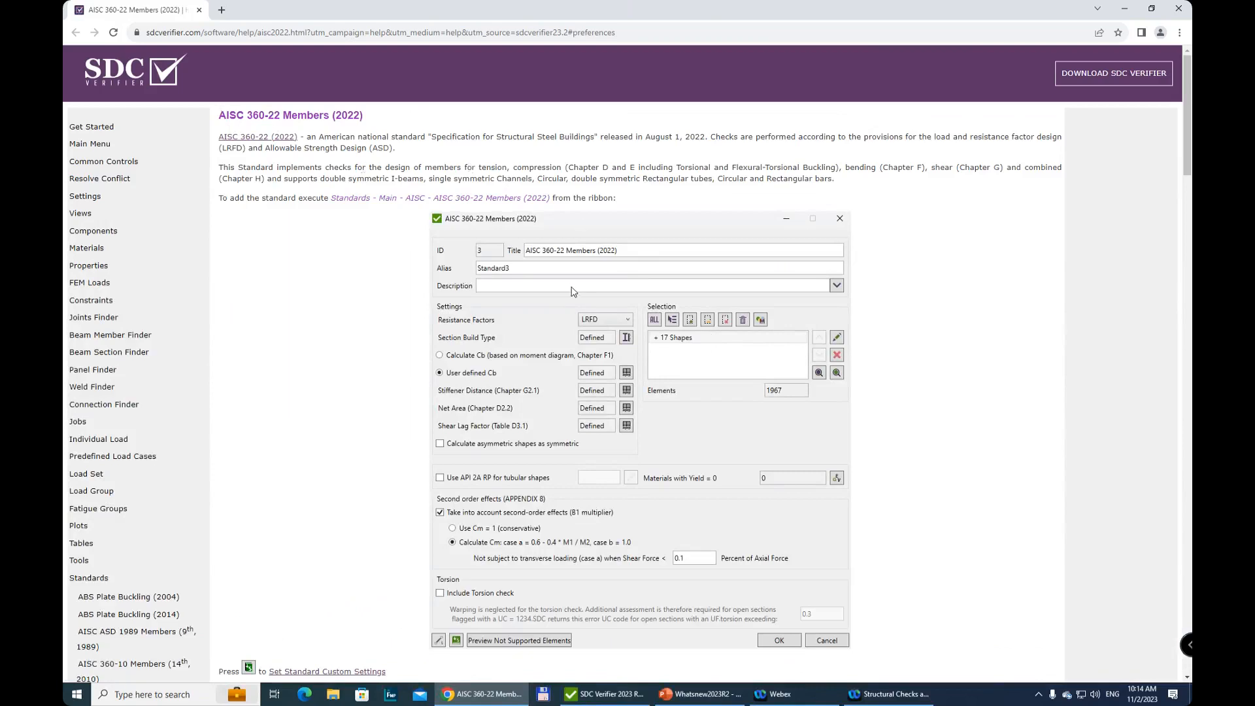
Read the AISC 360-22 Members (2022) help page on resistance factors, section build type, Cb and stiffener distance
scroll(576, 310, "down", 1)
scroll(575, 311, "down", 4)
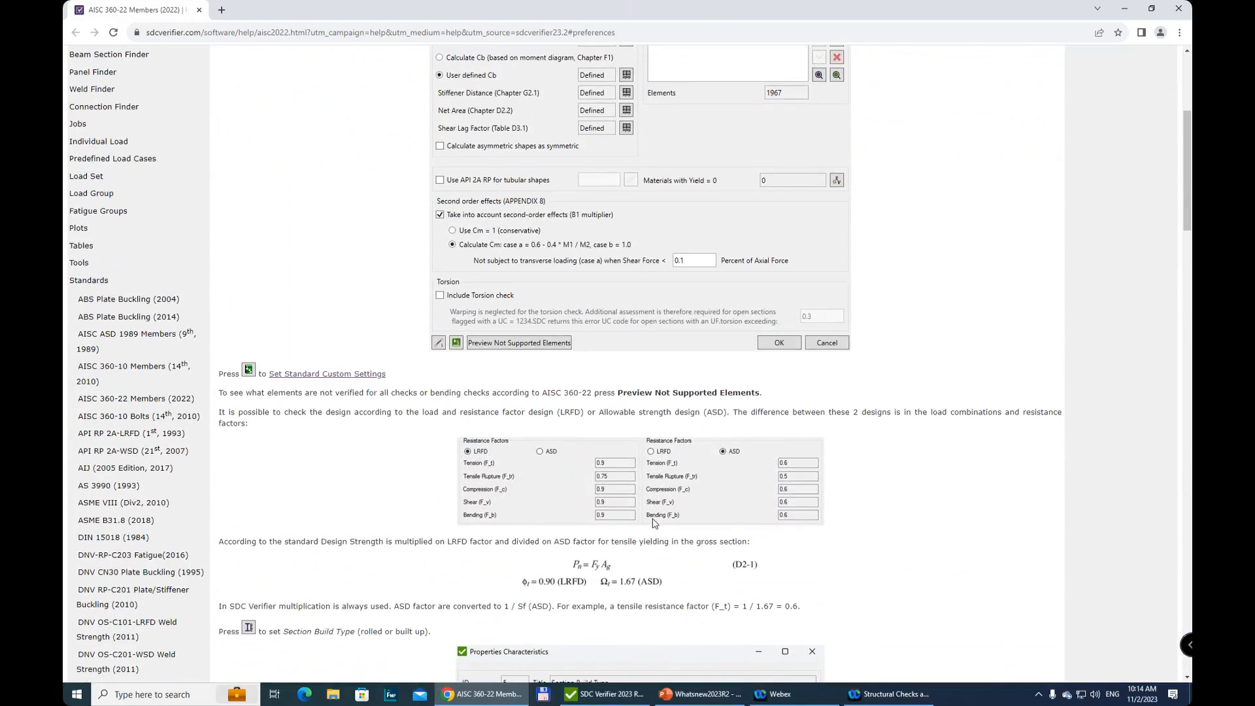
scroll(386, 389, "down", 3)
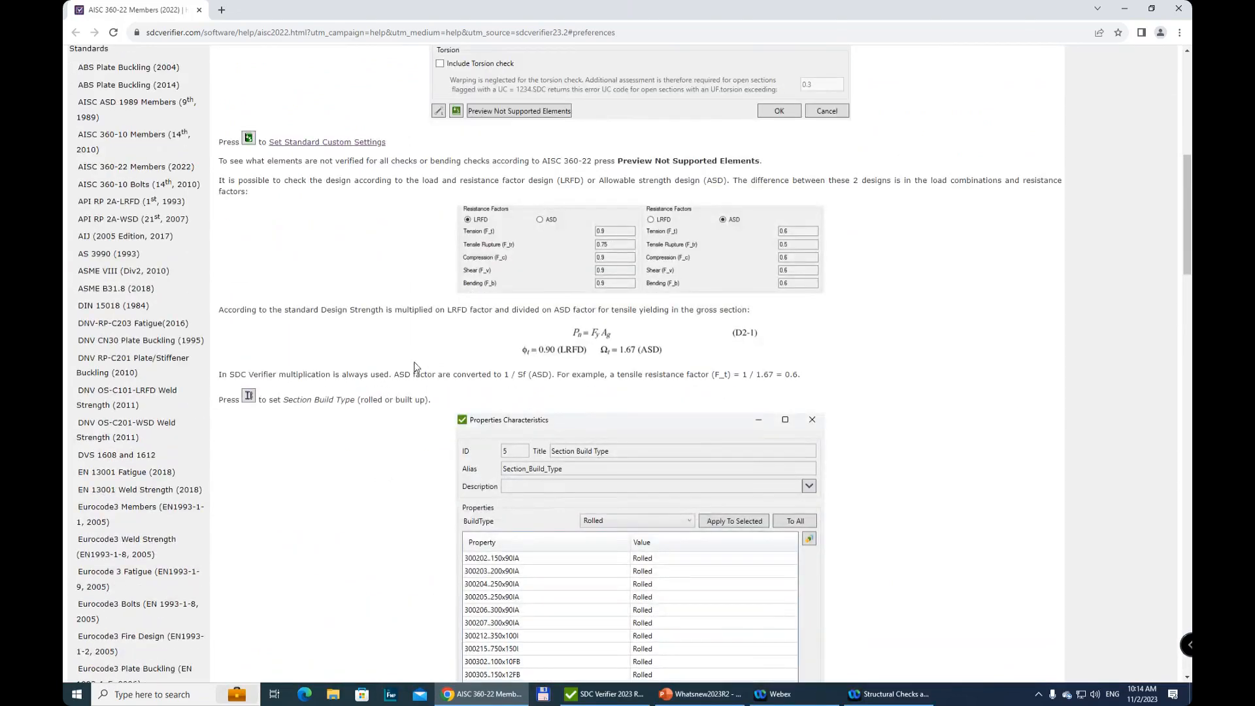
scroll(415, 366, "down", 2)
scroll(591, 366, "down", 3)
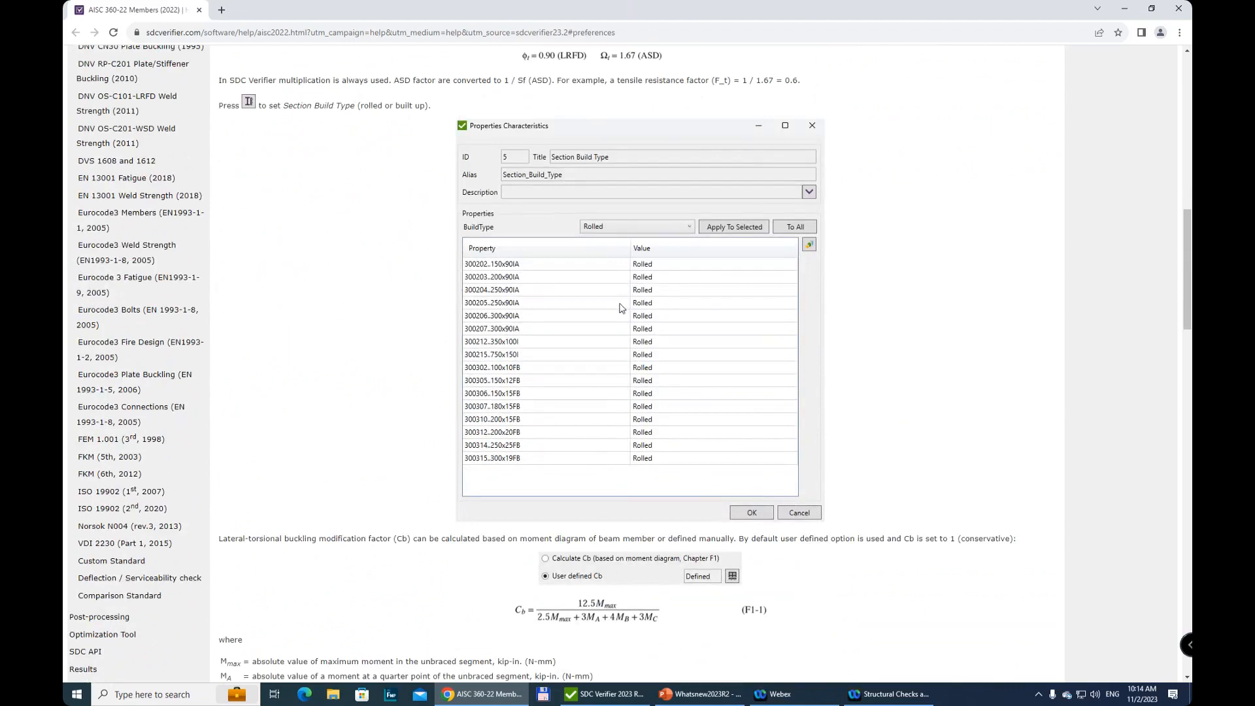
scroll(620, 308, "down", 4)
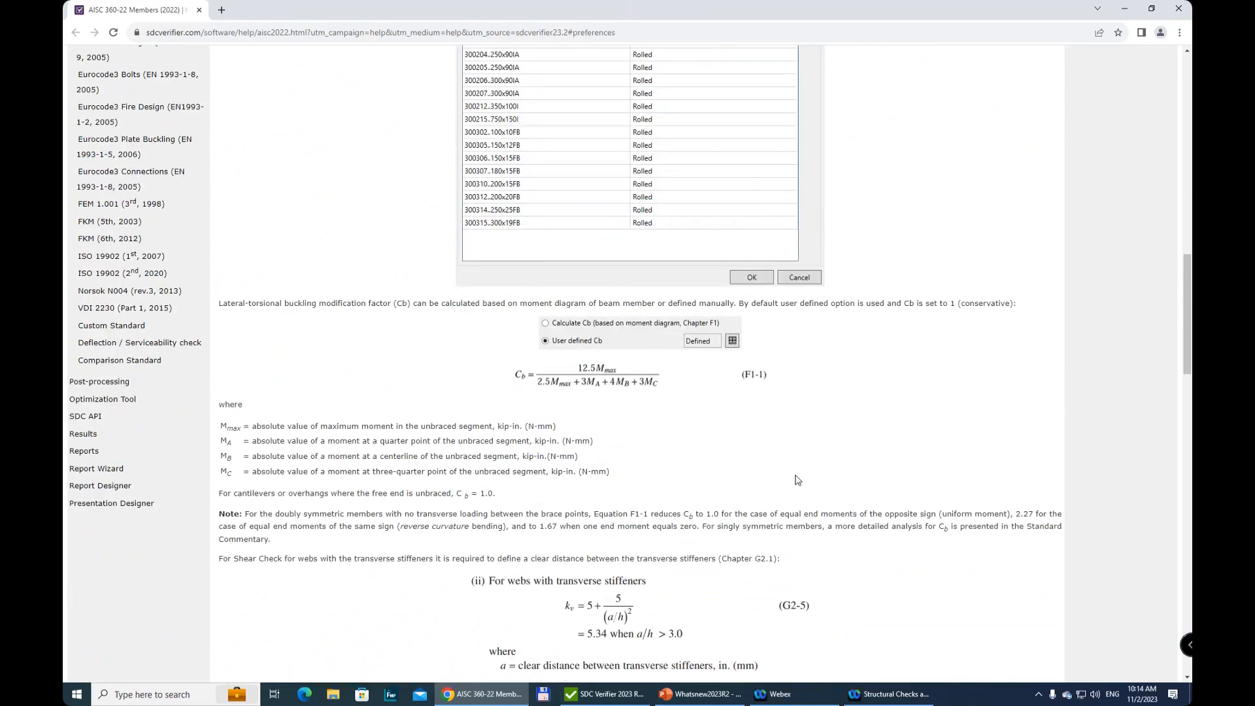
scroll(798, 480, "down", 6)
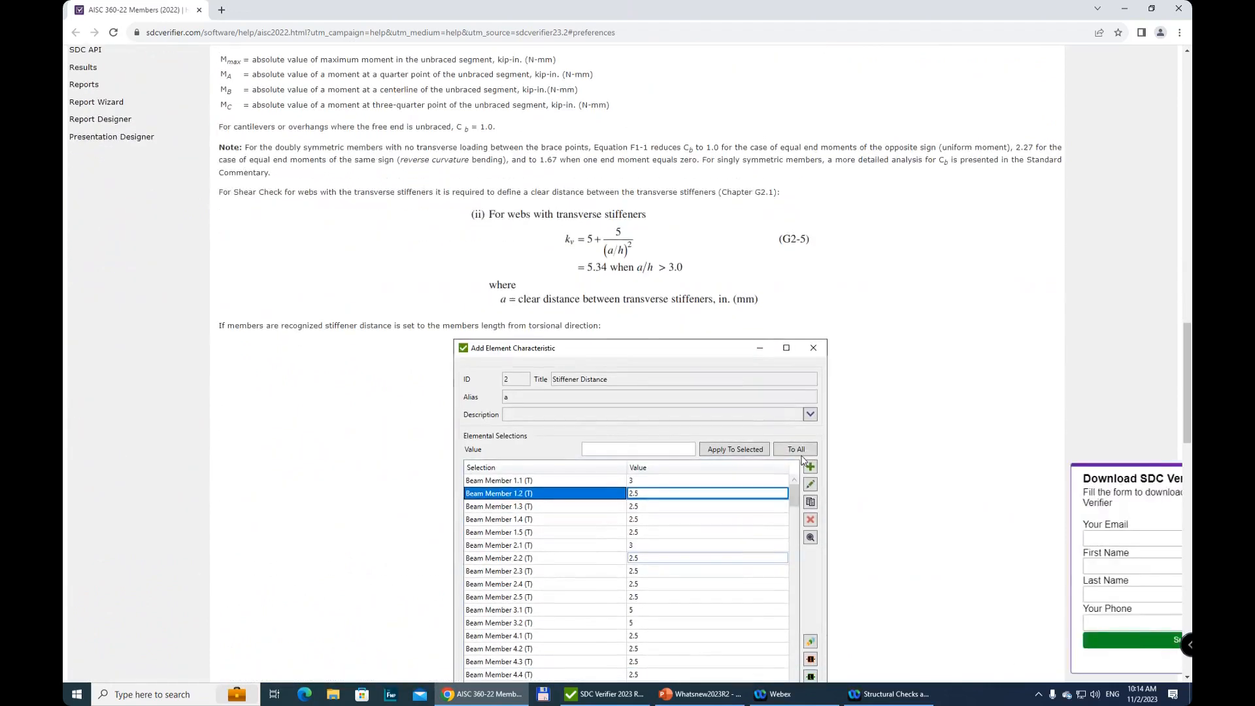
scroll(654, 461, "down", 1)
scroll(654, 457, "down", 3)
scroll(658, 454, "up", 7)
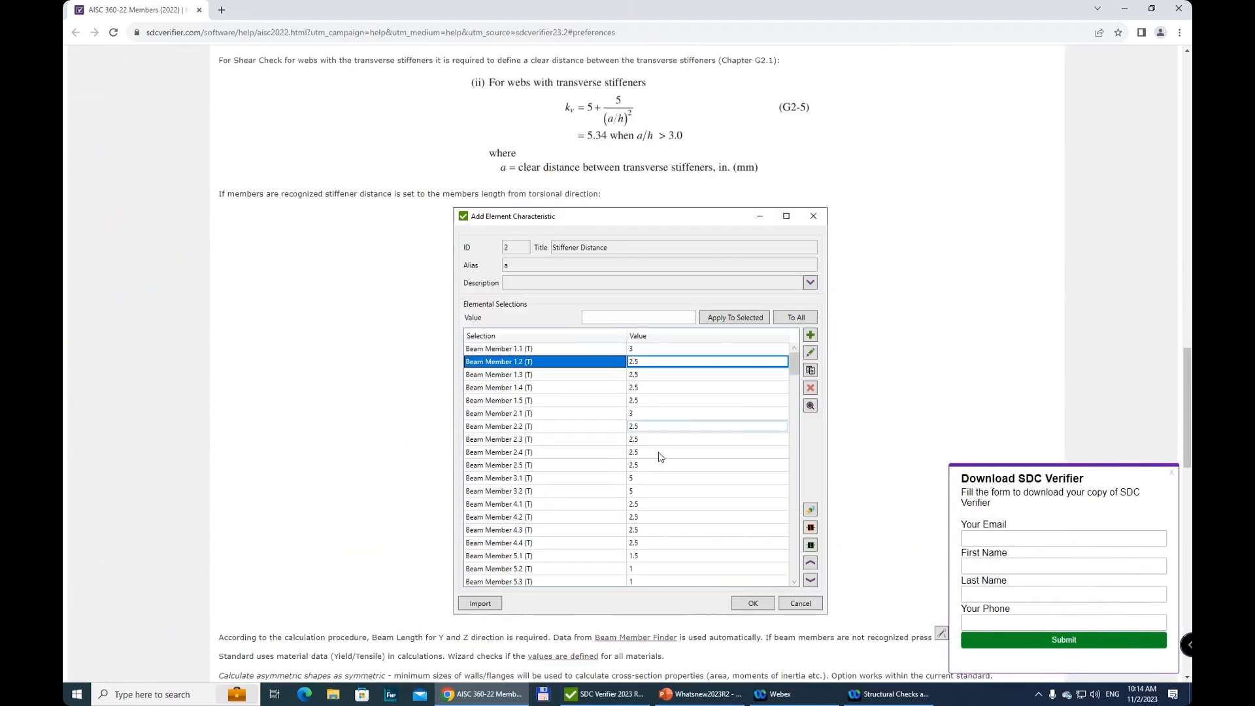
scroll(662, 456, "down", 6)
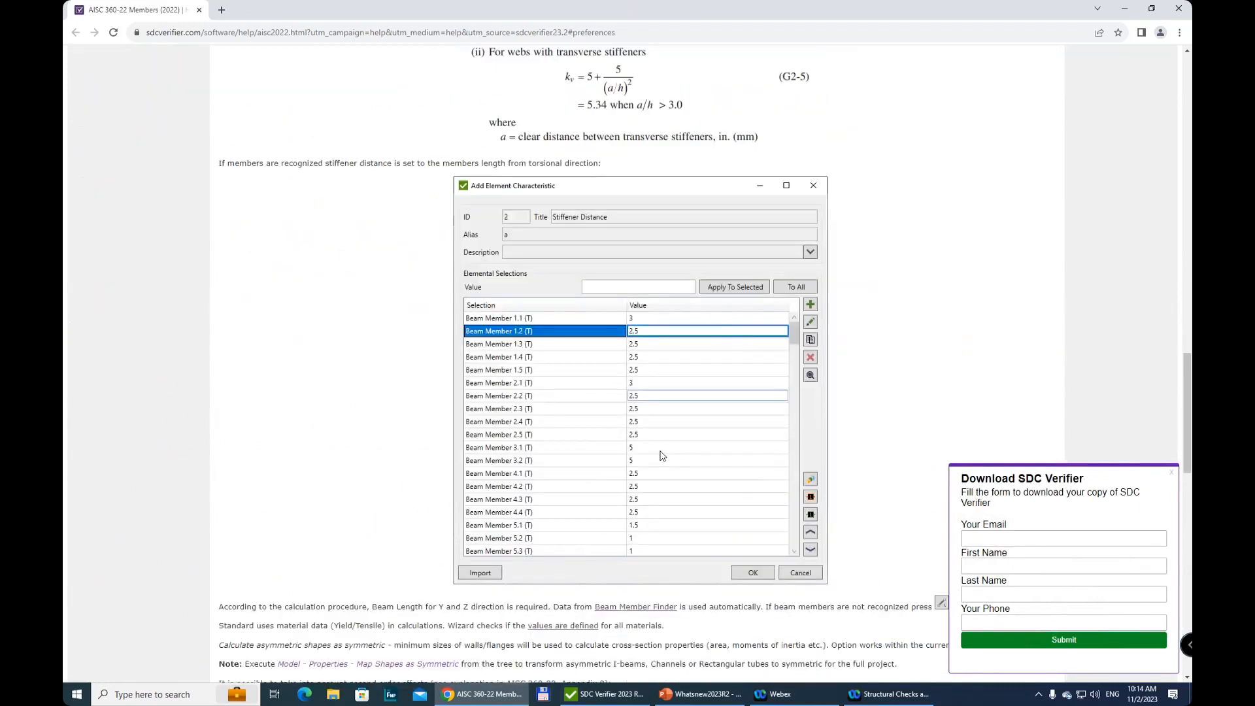
scroll(662, 456, "up", 6)
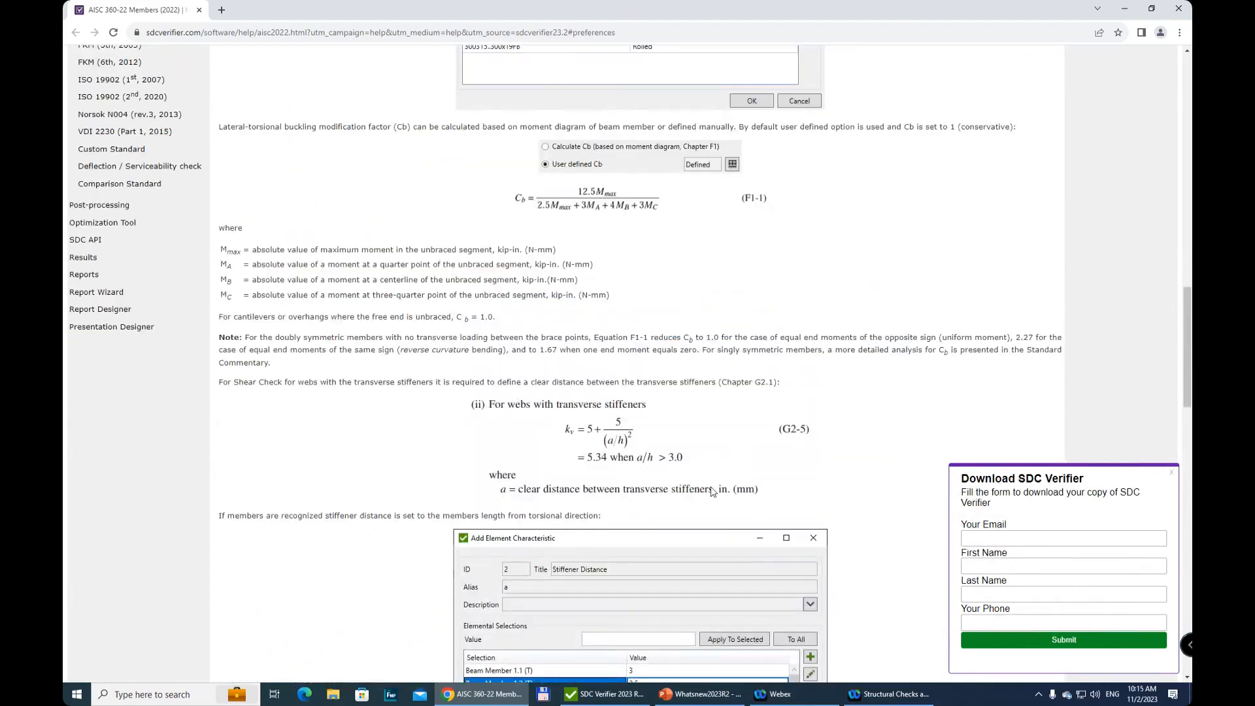
Switch back to SDC Verifier and review the Stiffener Distance (Chapter G2.1) values of all beam members
left_click(605, 695)
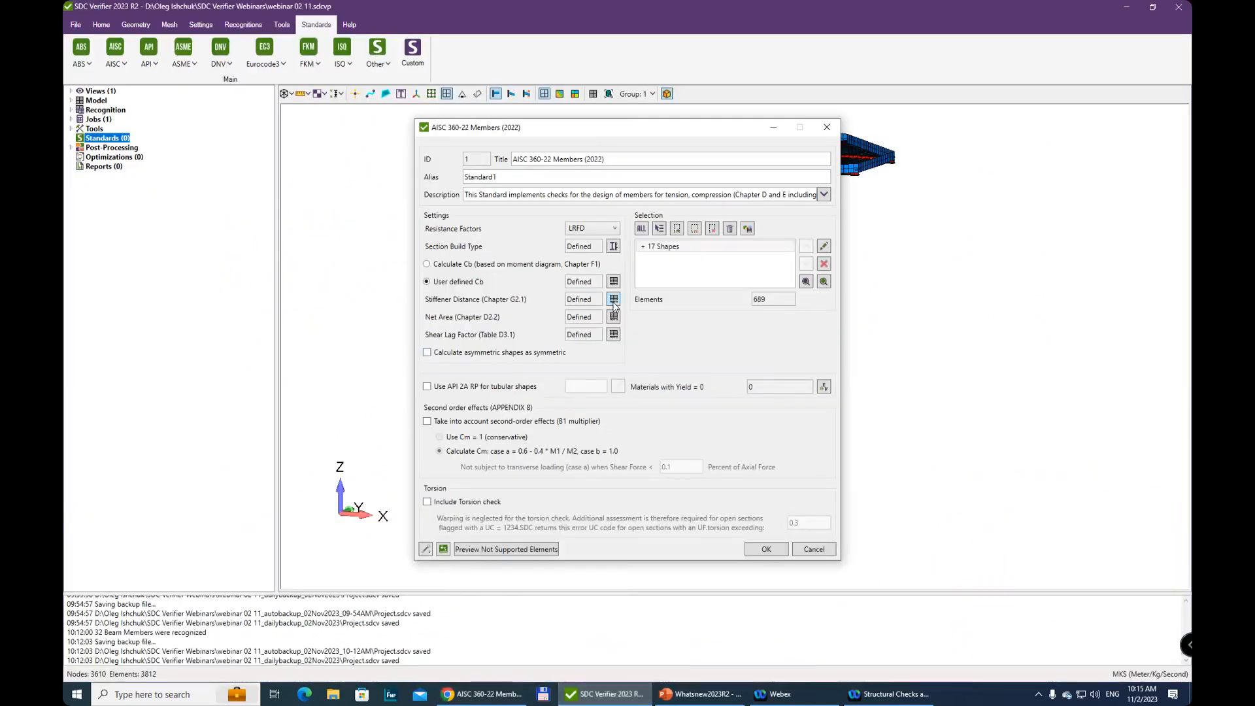
left_click(613, 300)
scroll(631, 392, "down", 8)
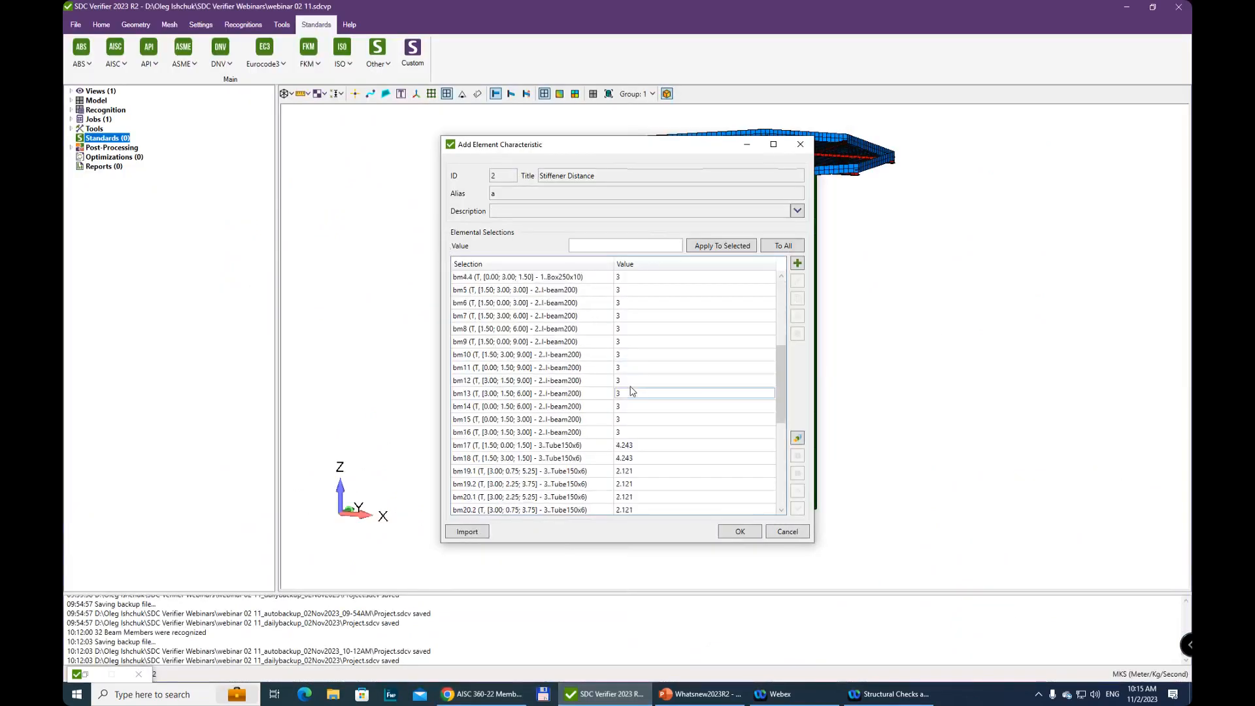
scroll(628, 366, "up", 7)
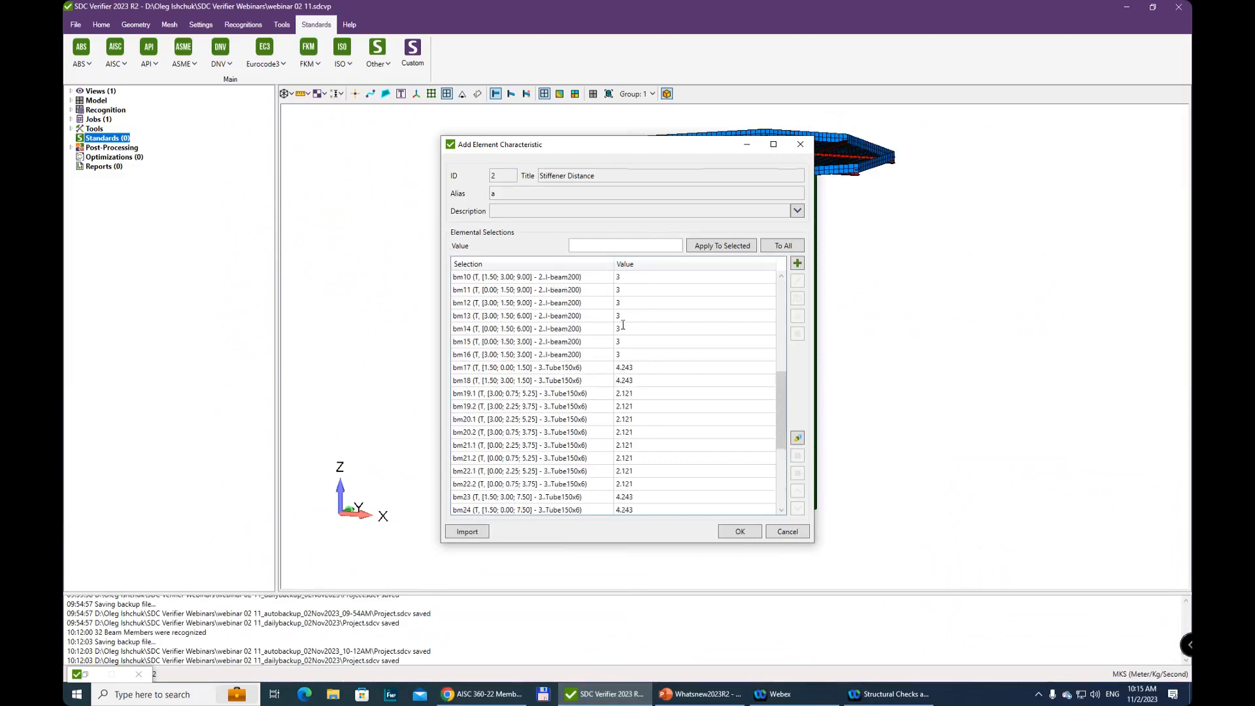
left_click(623, 329)
scroll(628, 327, "up", 3)
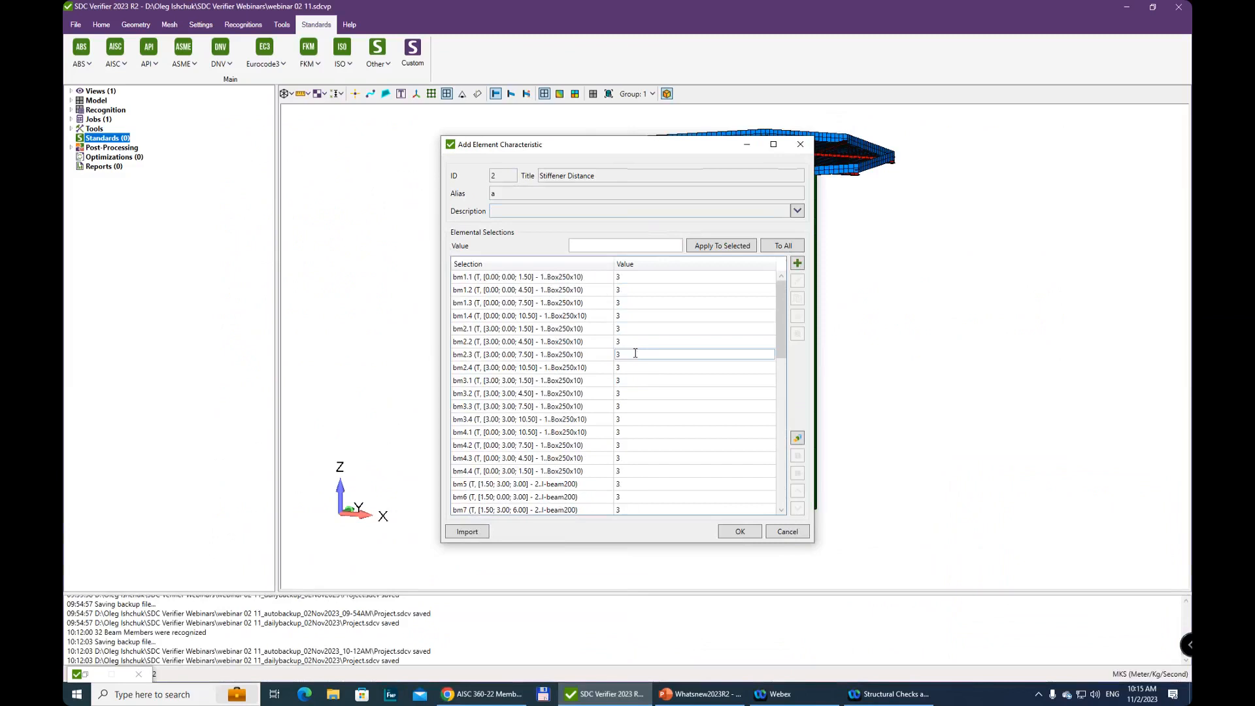
scroll(635, 353, "down", 2)
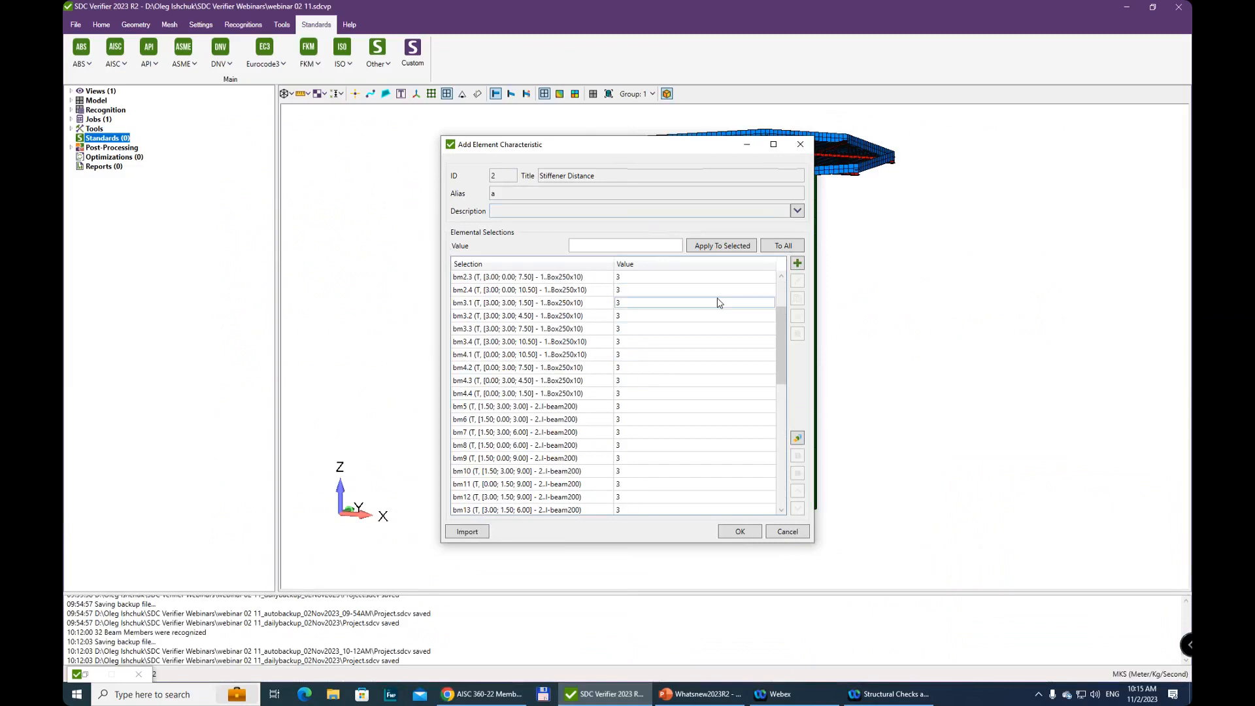
scroll(719, 353, "up", 2)
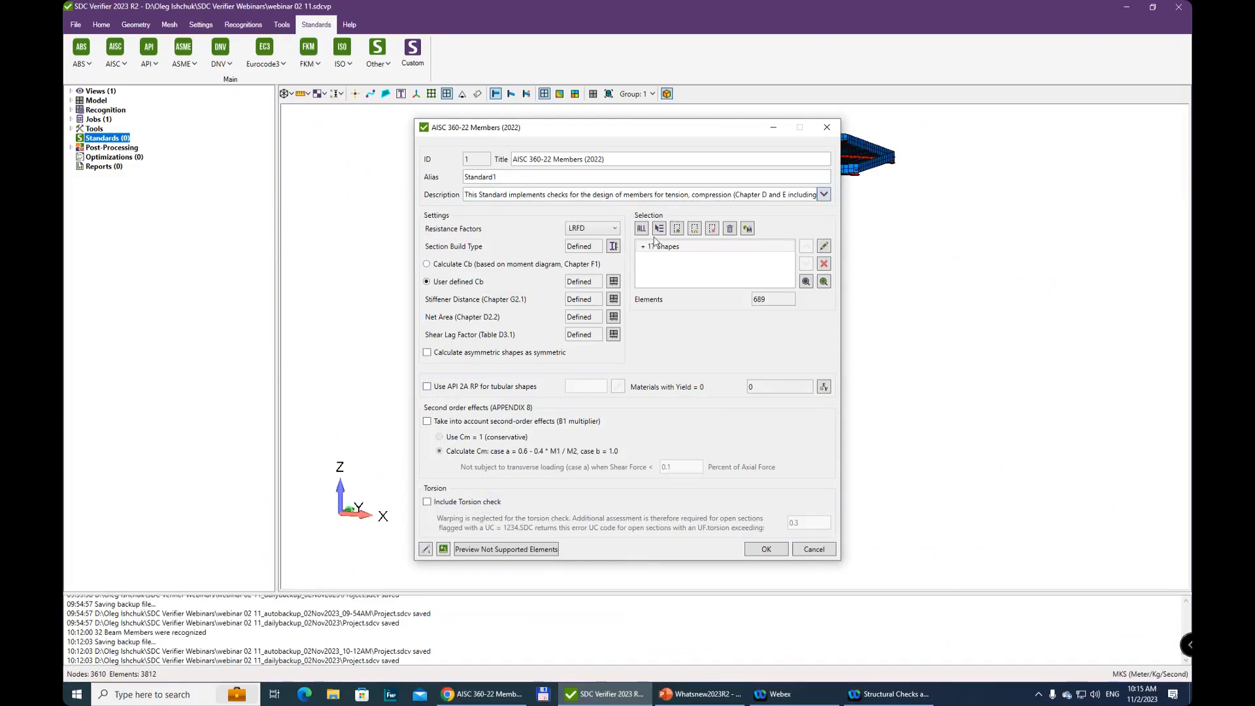
Review the shapes included in the standard's element selection and the other available selection criteria
left_click(824, 246)
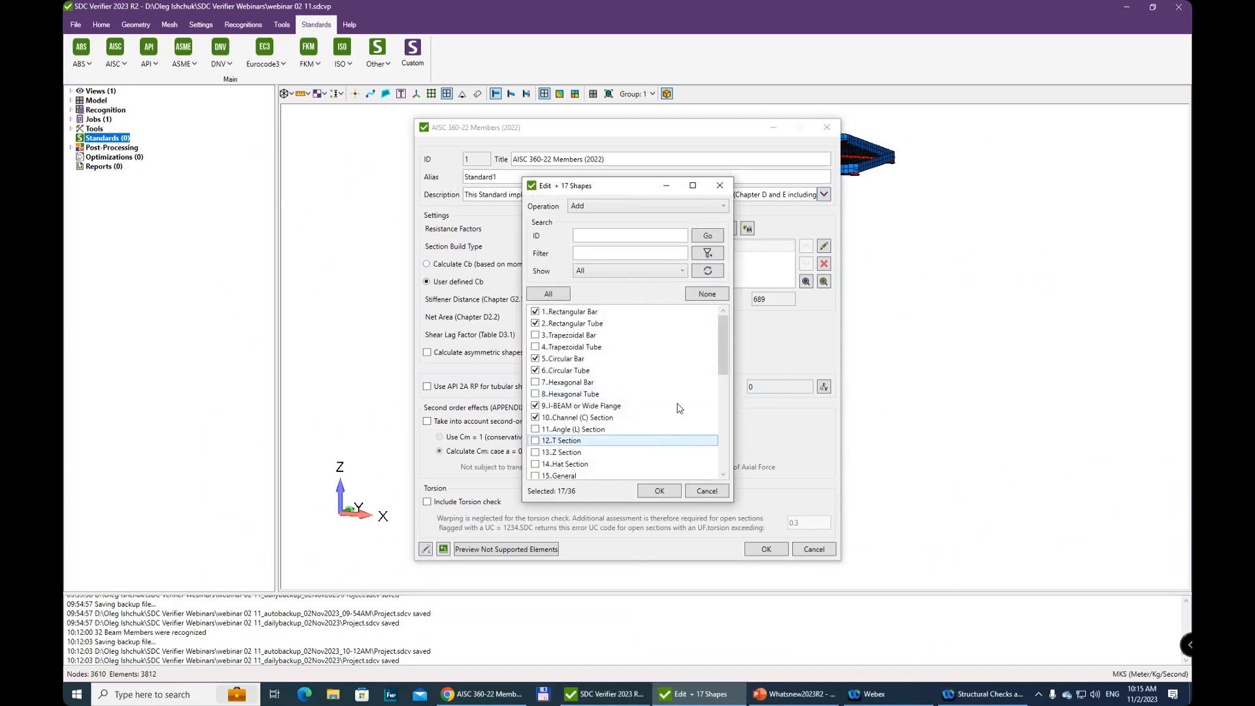
left_click_drag(724, 364, 709, 306)
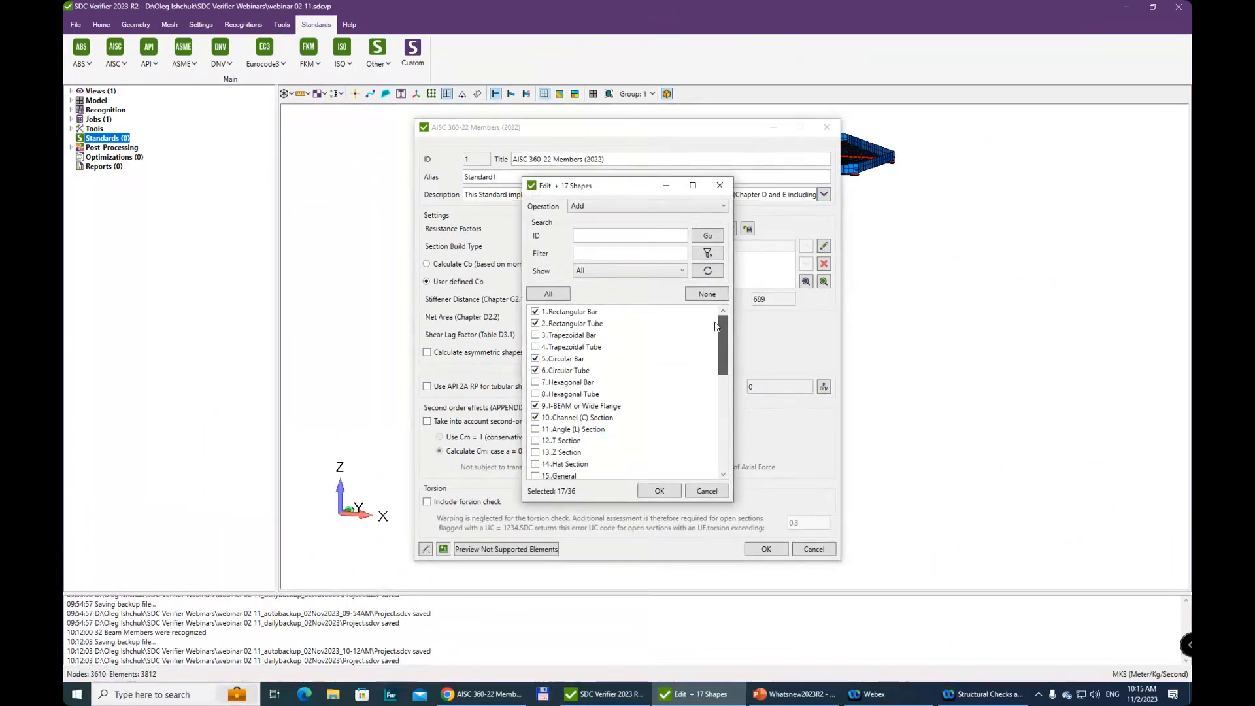
scroll(719, 362, "down", 5)
scroll(729, 416, "down", 2)
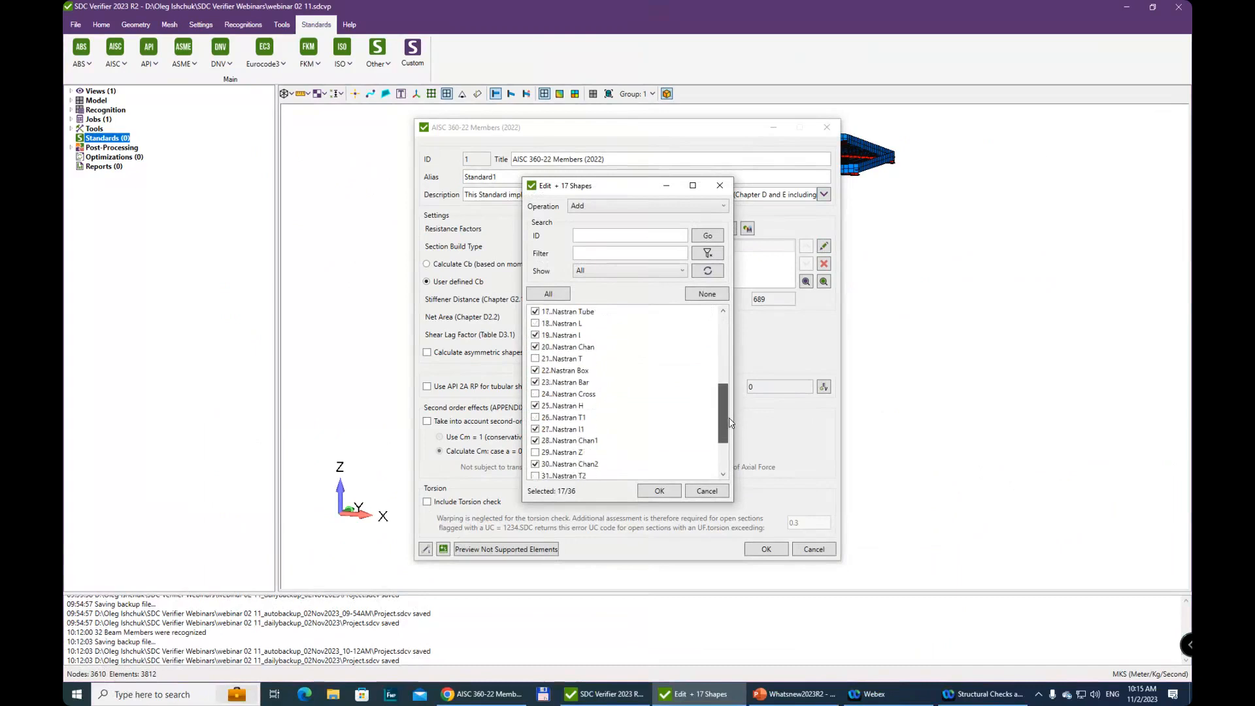
scroll(562, 379, "down", 1)
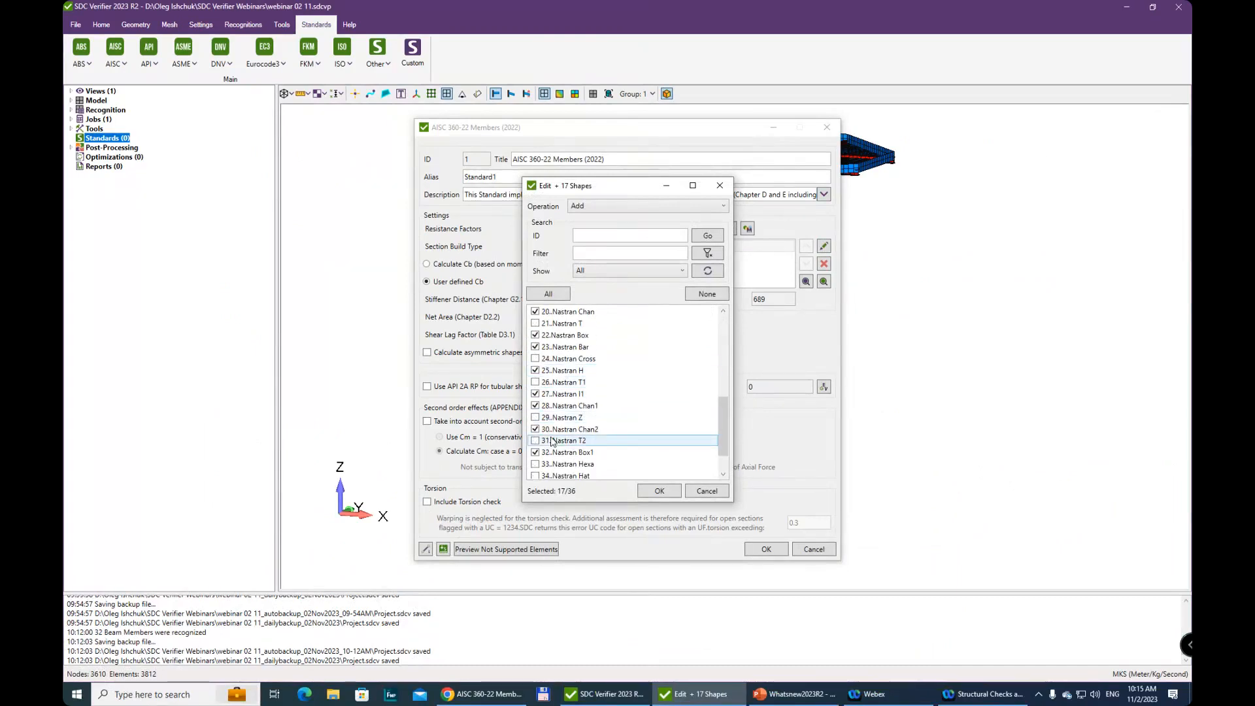
left_click(720, 186)
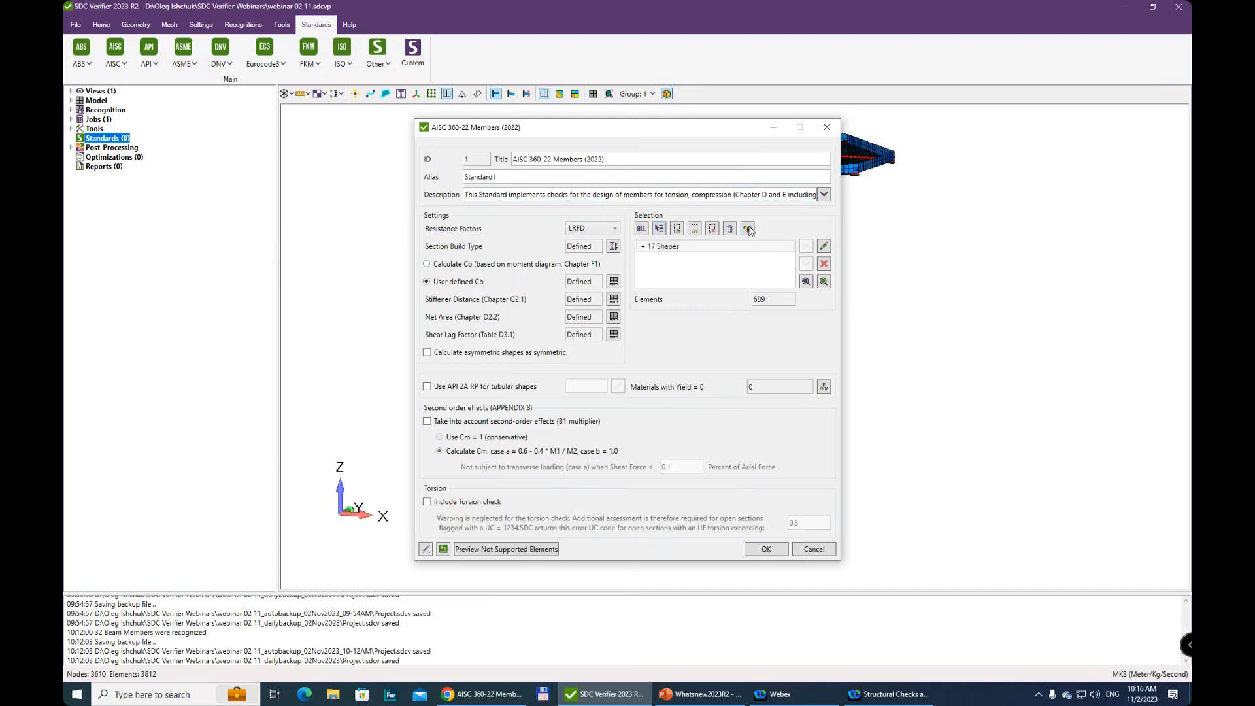
left_click(661, 228)
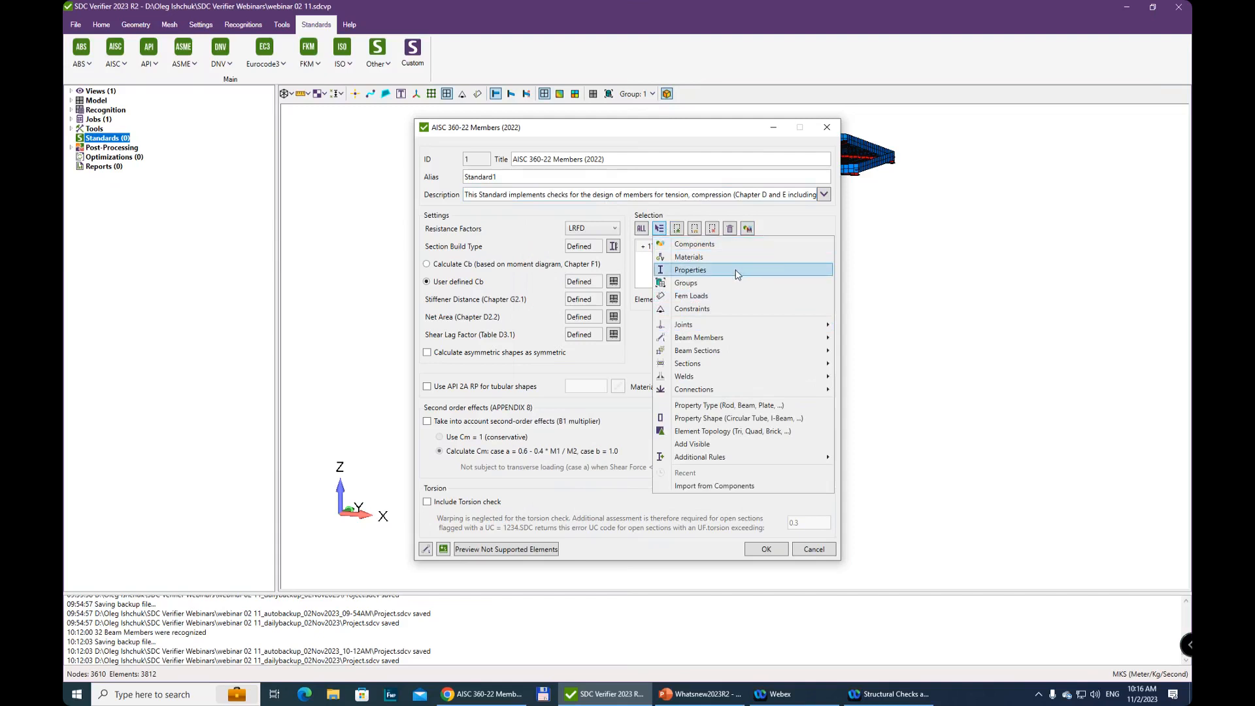
left_click(646, 278)
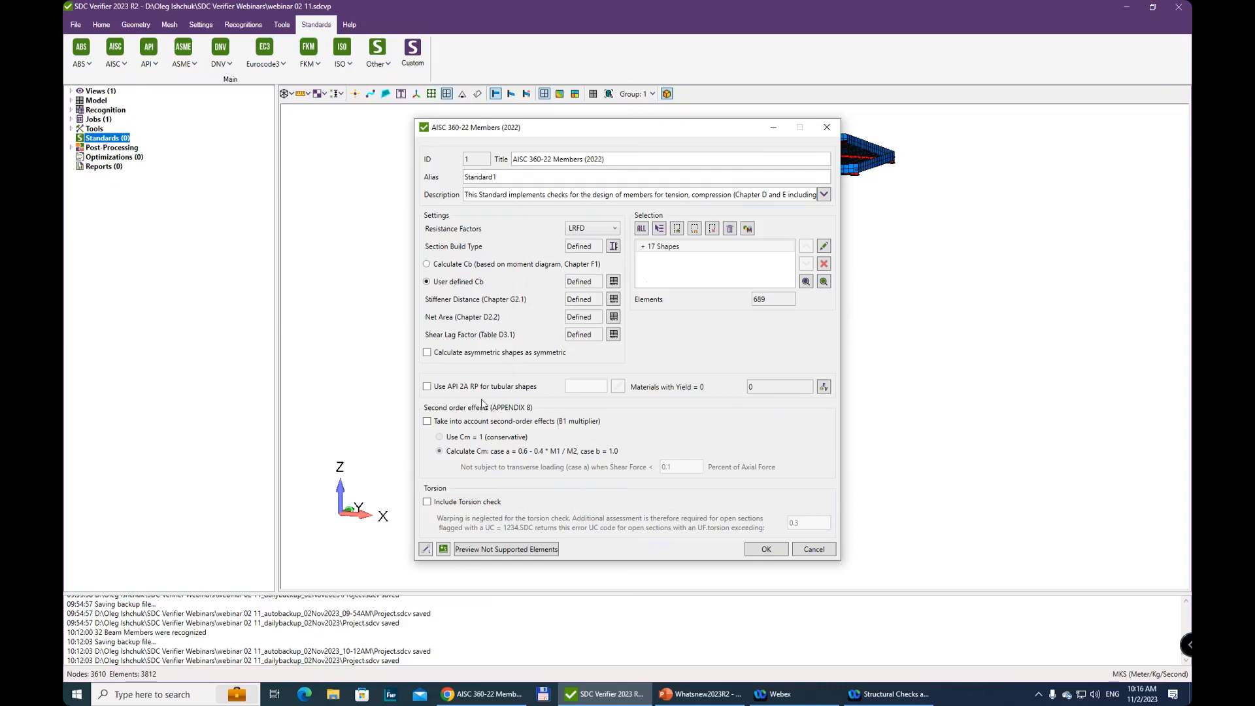
Try the API 2A RP option for tubular shapes and view its API RP 2A-LRFD (1st, 1993) settings
left_click(428, 387)
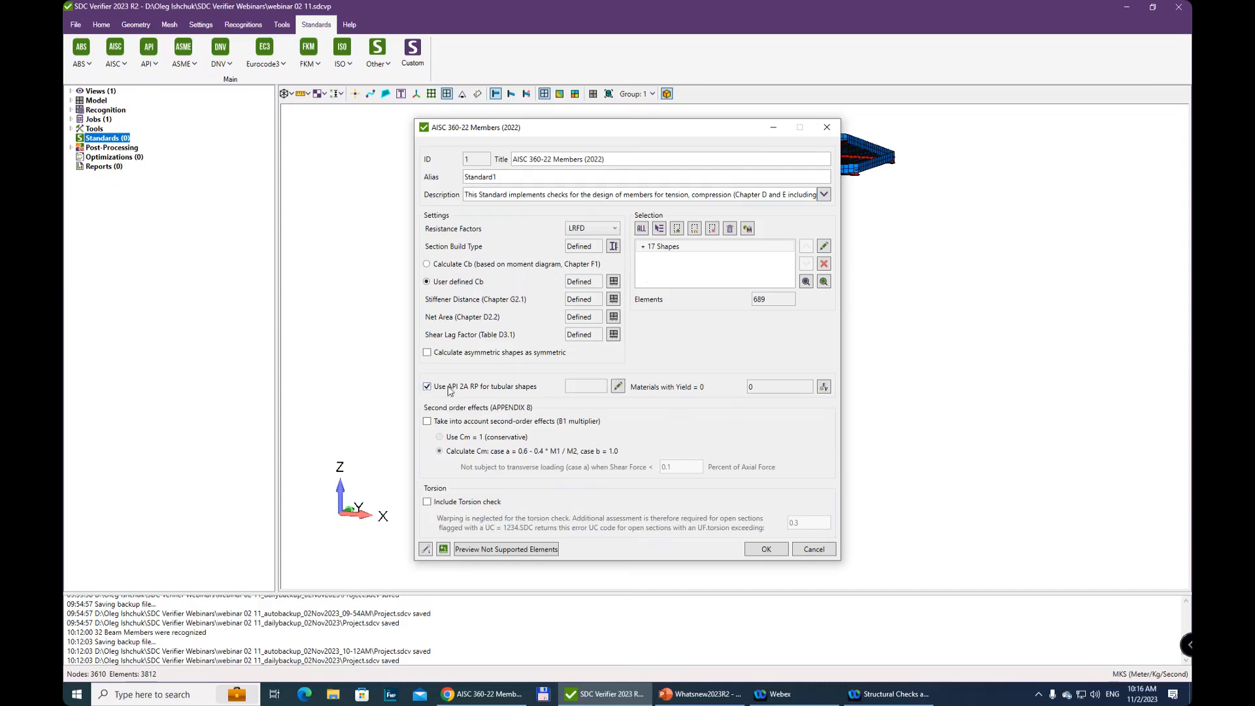
left_click(618, 387)
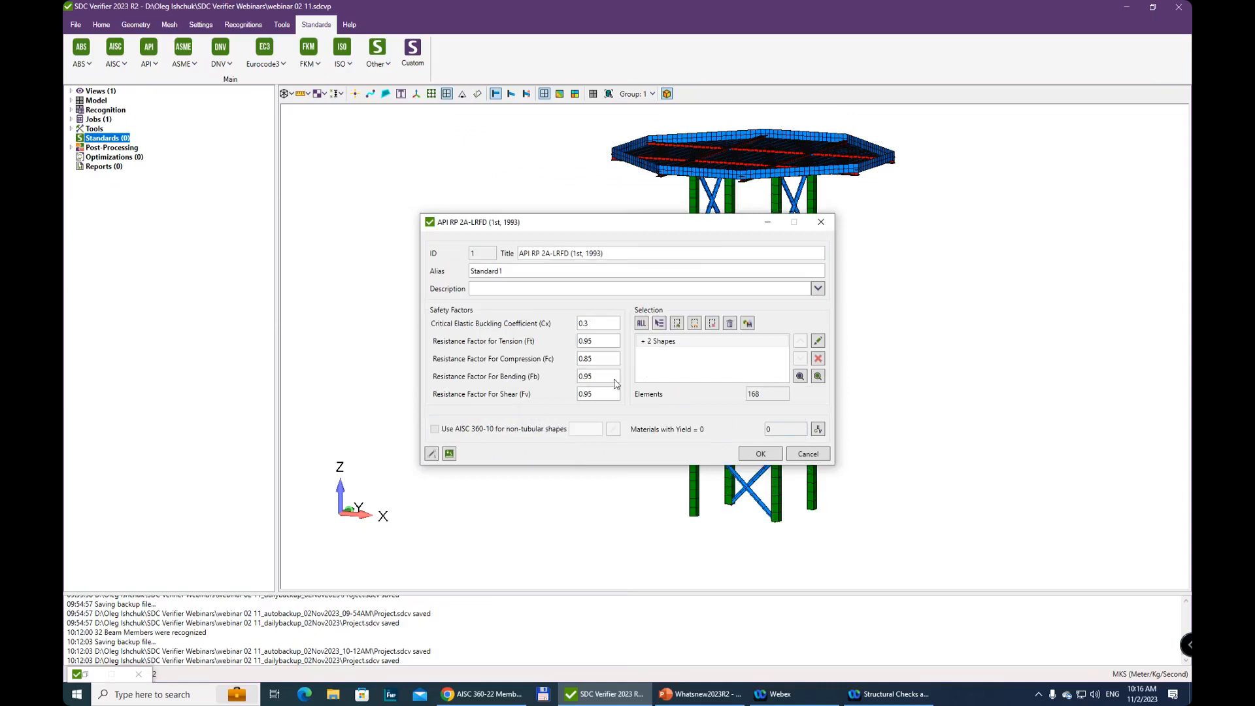
left_click(822, 223)
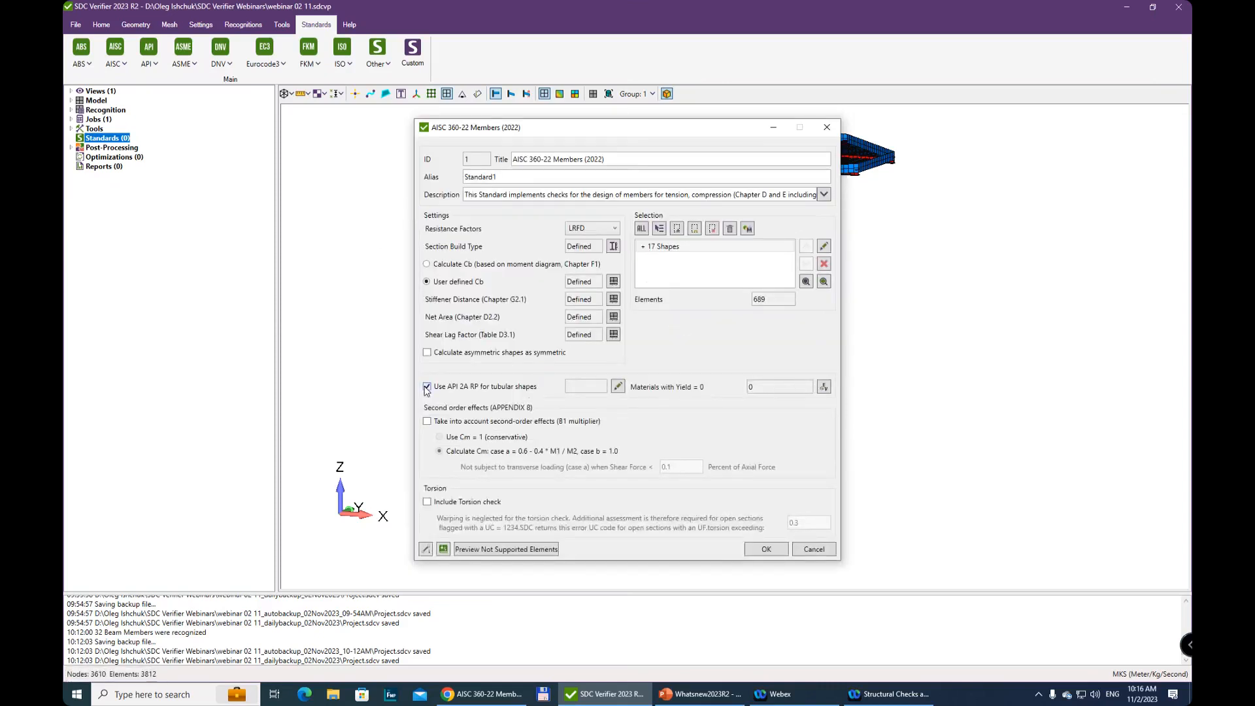
left_click(427, 387)
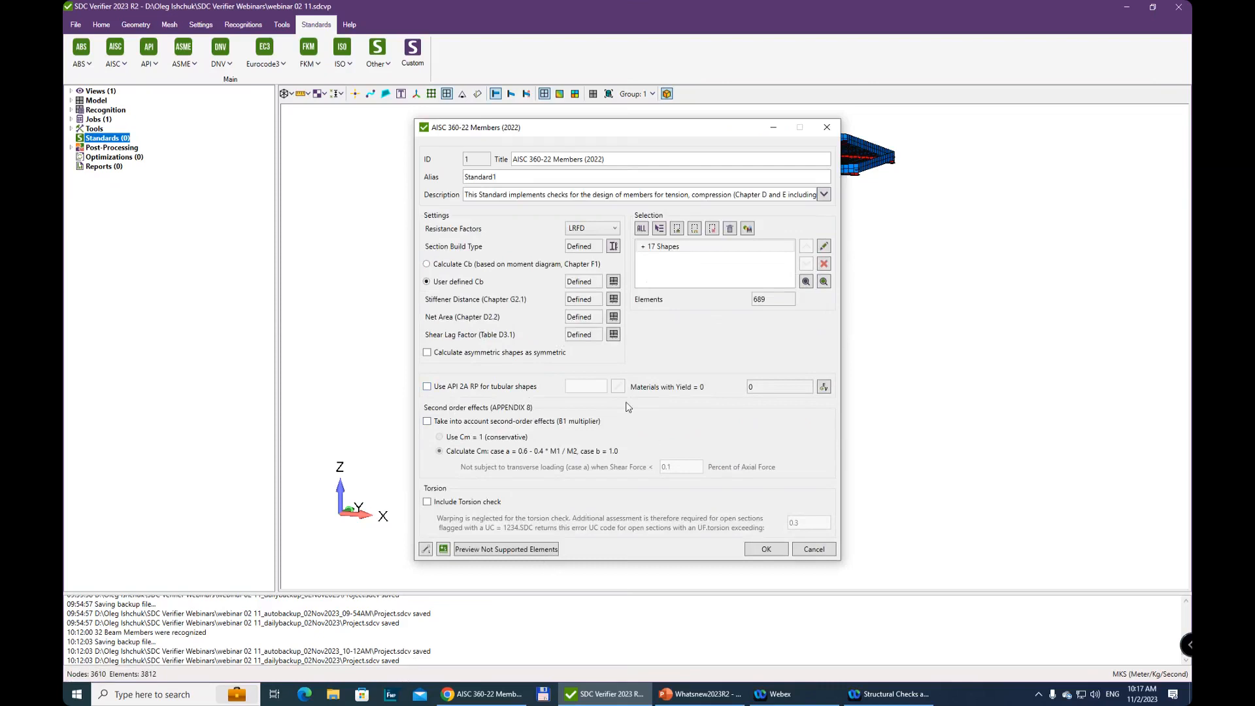
Check the material's tensile strength and yield stress, and try the option for second-order effects (B1 multiplier)
left_click(824, 387)
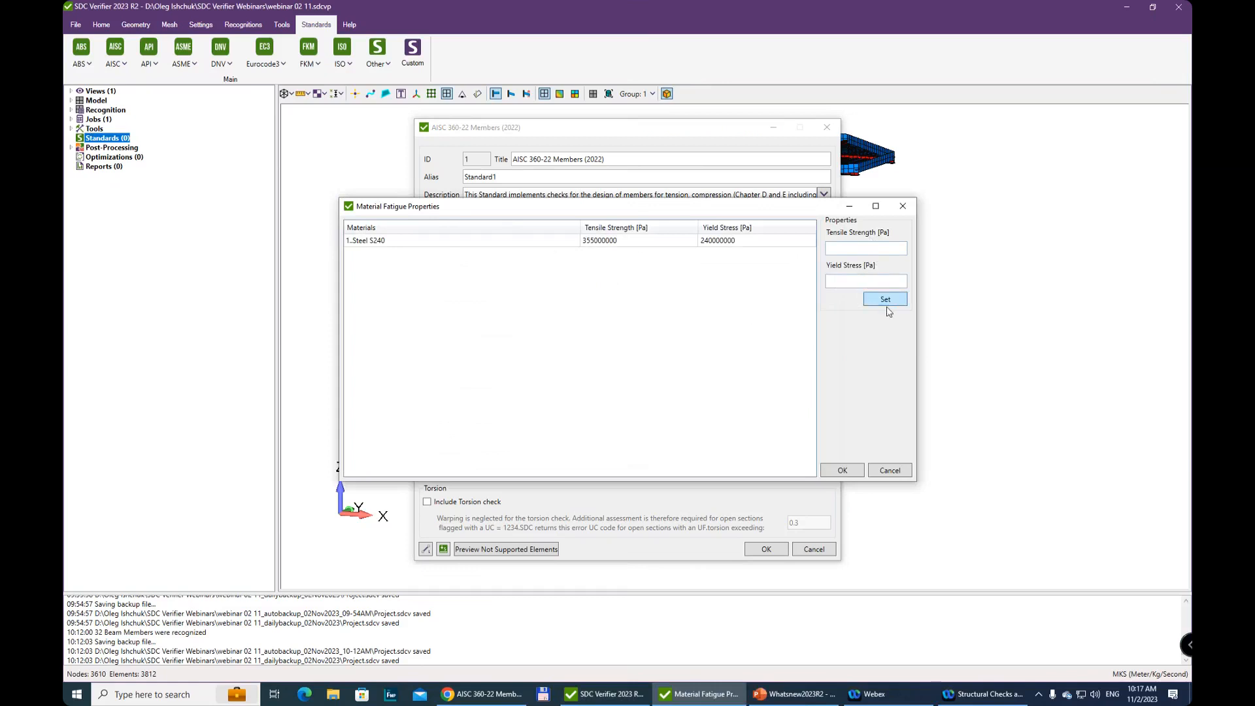
left_click(903, 208)
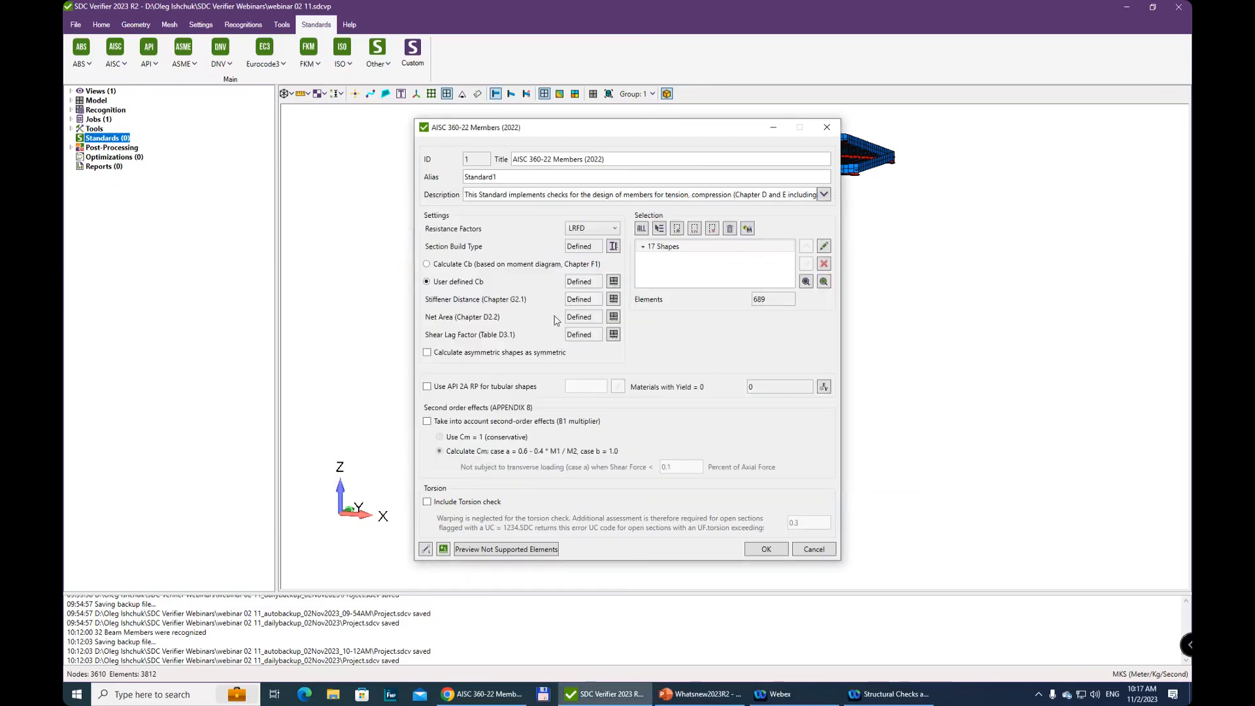
left_click(427, 422)
left_click(427, 422)
Read the online help on second-order effects, the torsion check and combining the standard with API RP 2A-LRFD
left_click(466, 695)
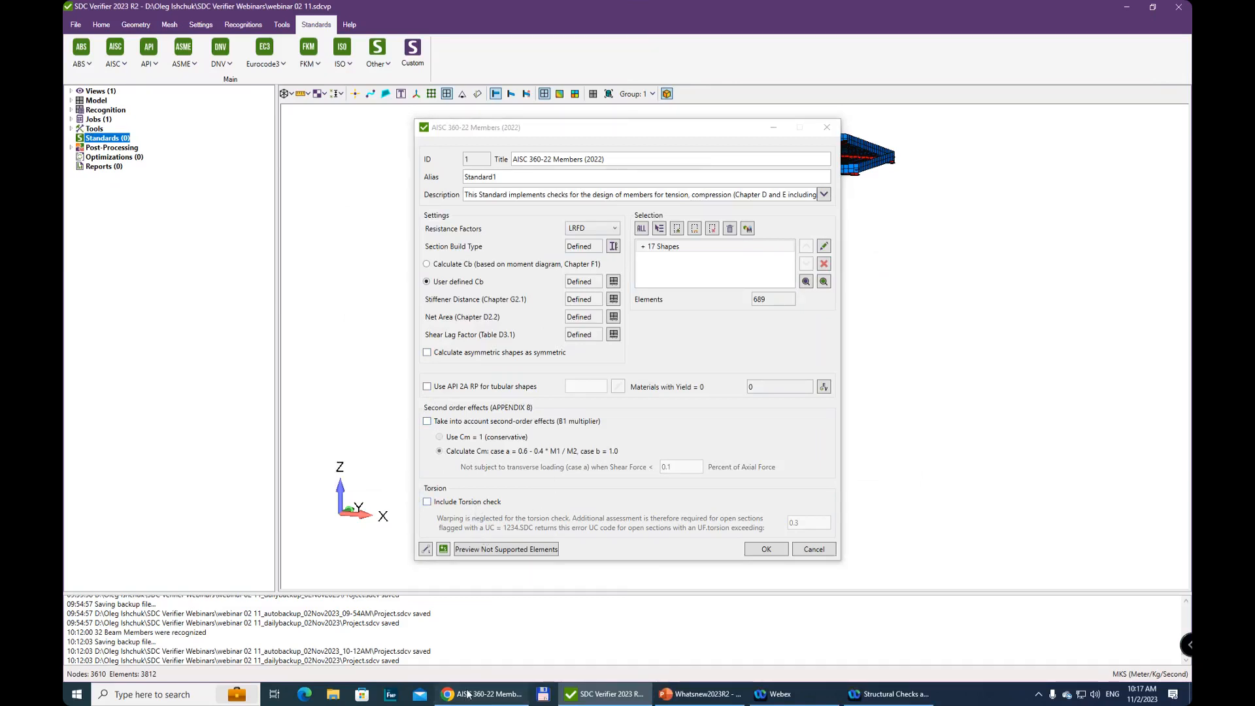
scroll(552, 492, "down", 5)
scroll(552, 491, "down", 12)
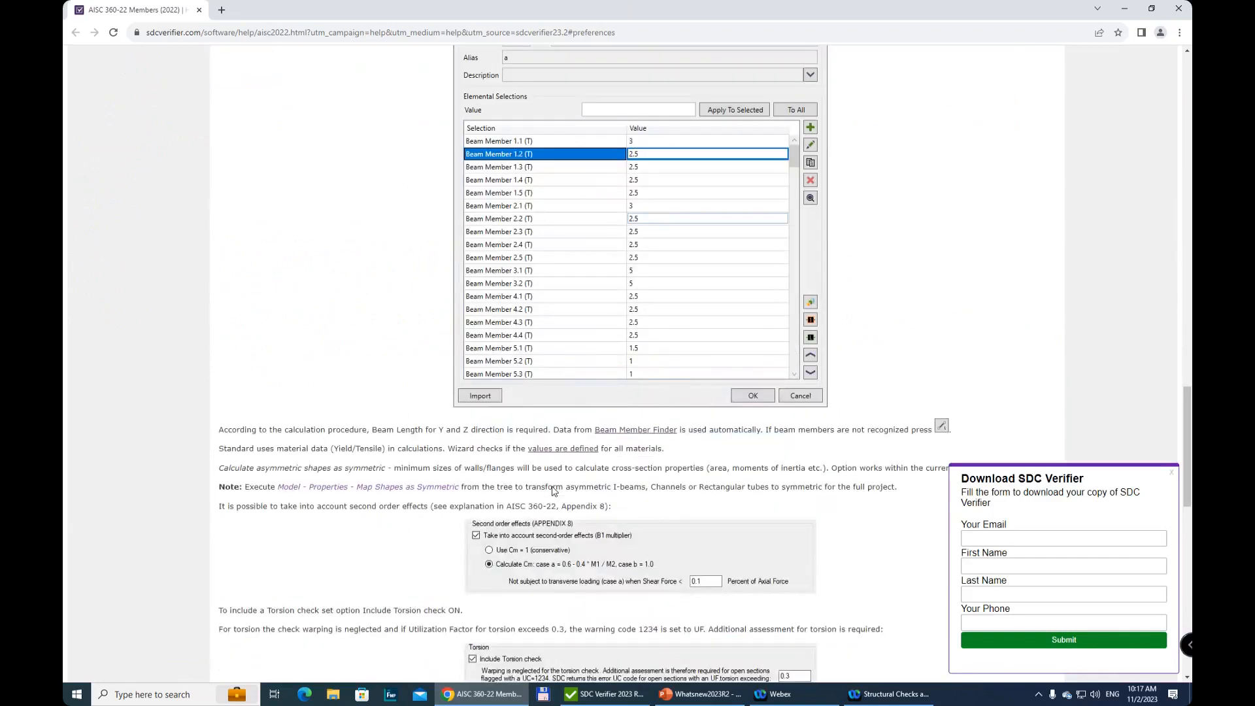
scroll(559, 495, "up", 5)
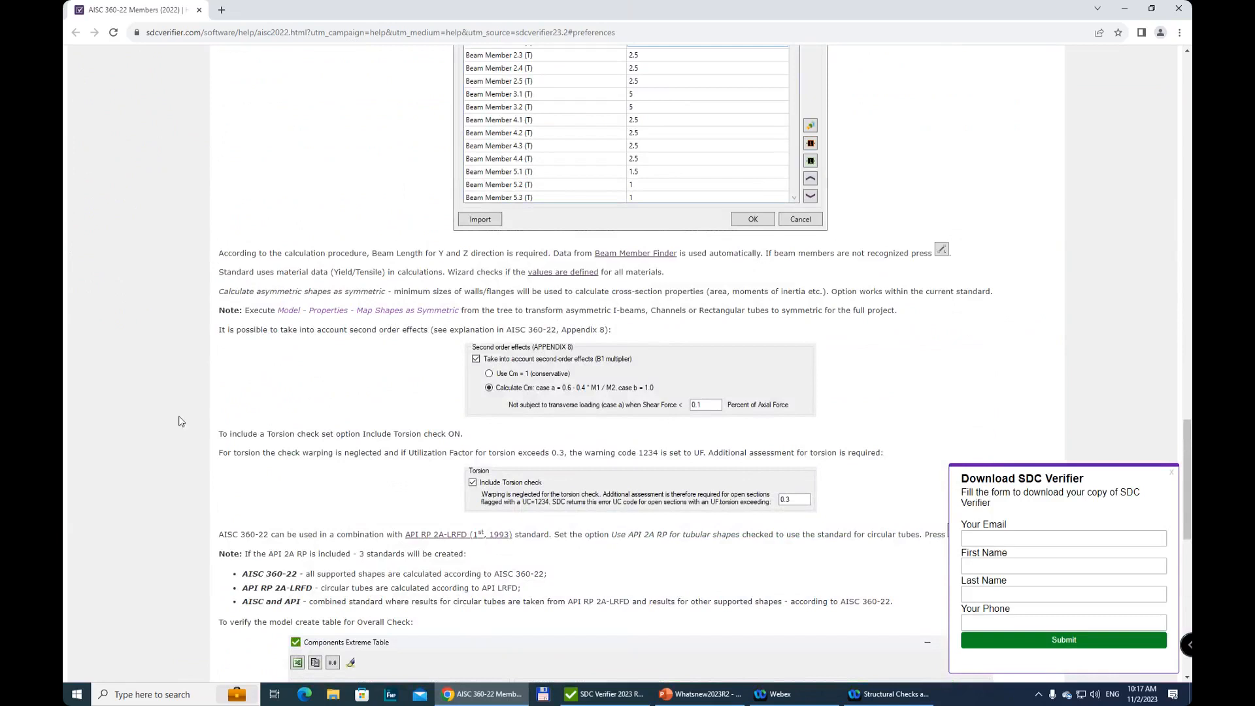
left_click(1126, 9)
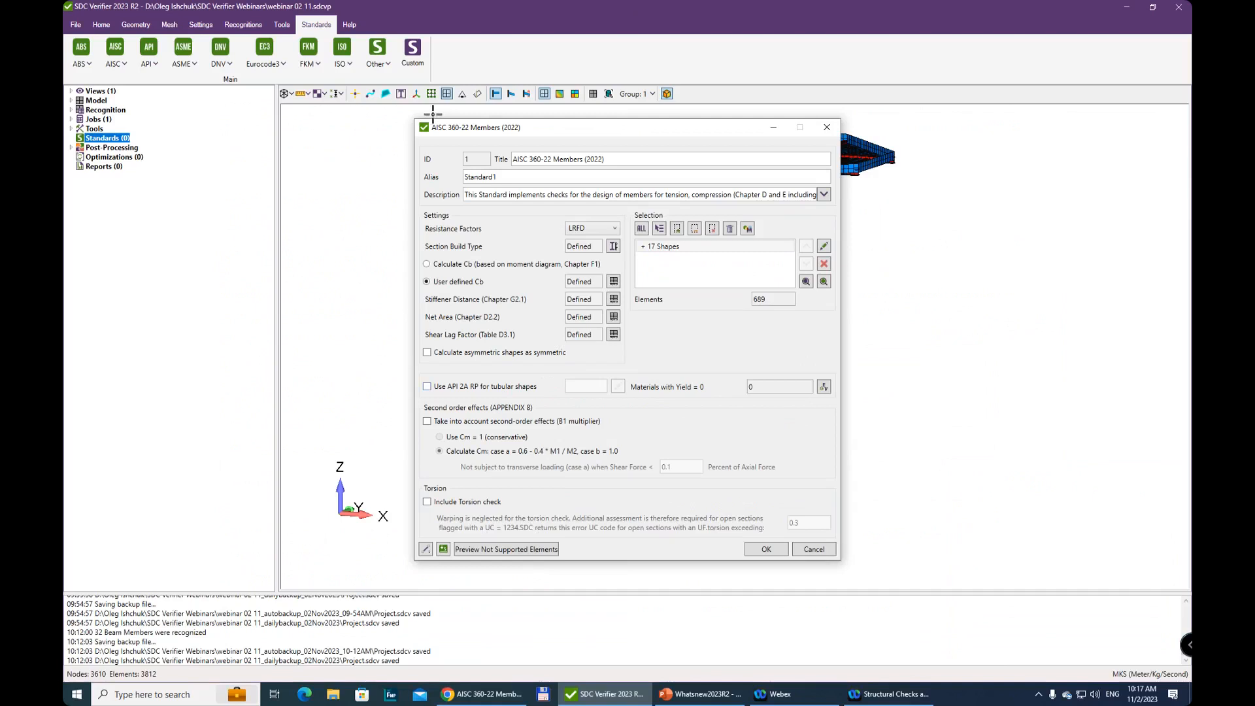
Leave the standard custom settings unapplied, and add AISC 360-22 Members (2022) with LRFD resistance factors
left_click(444, 550)
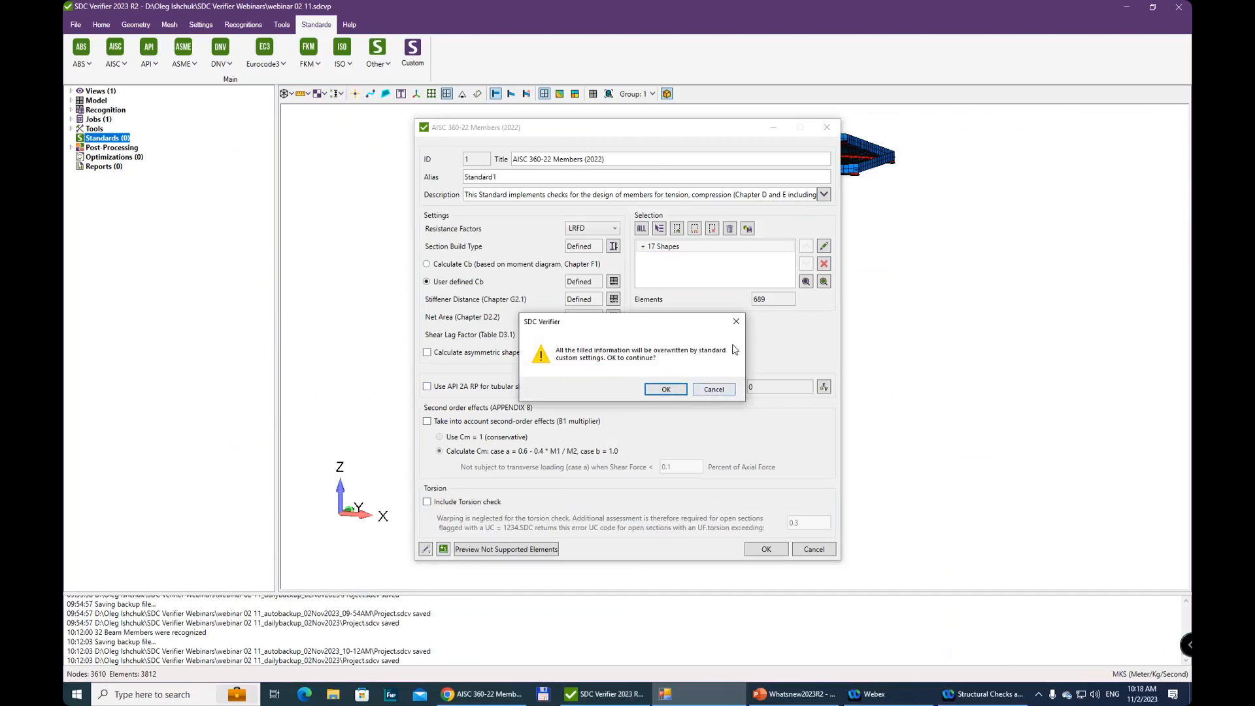
left_click(715, 390)
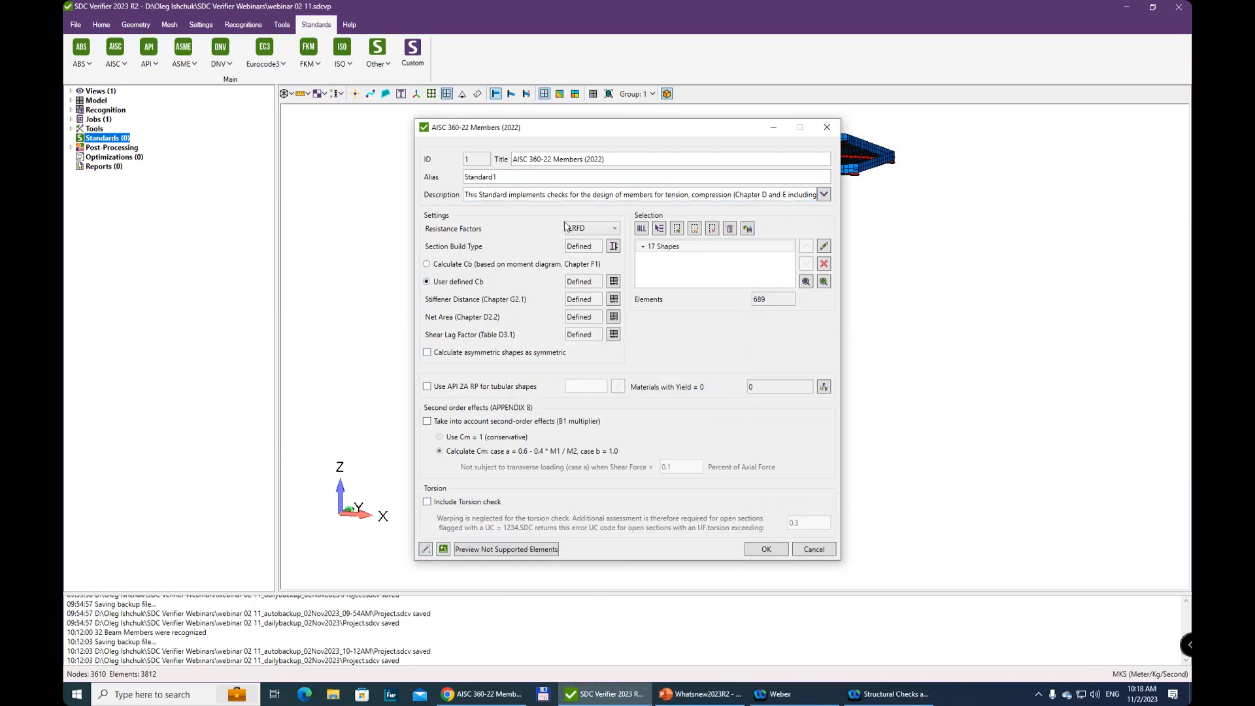
left_click(591, 229)
left_click(592, 229)
left_click(761, 551)
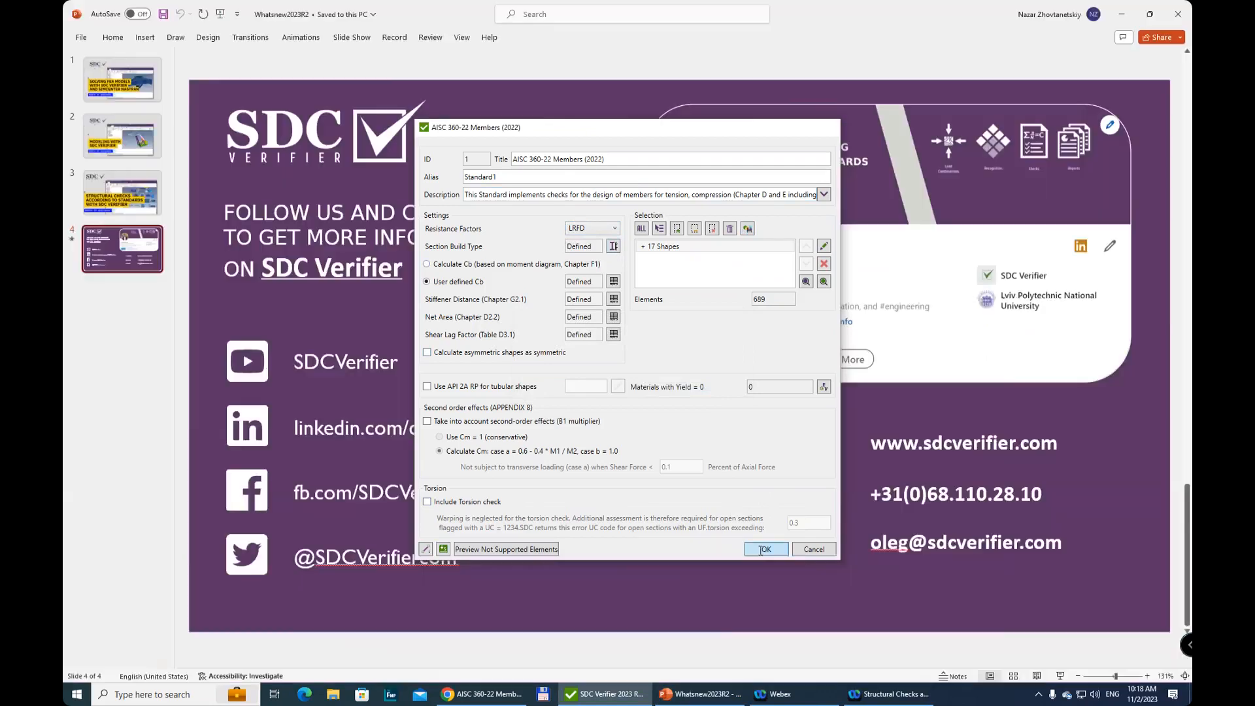
left_click(610, 692)
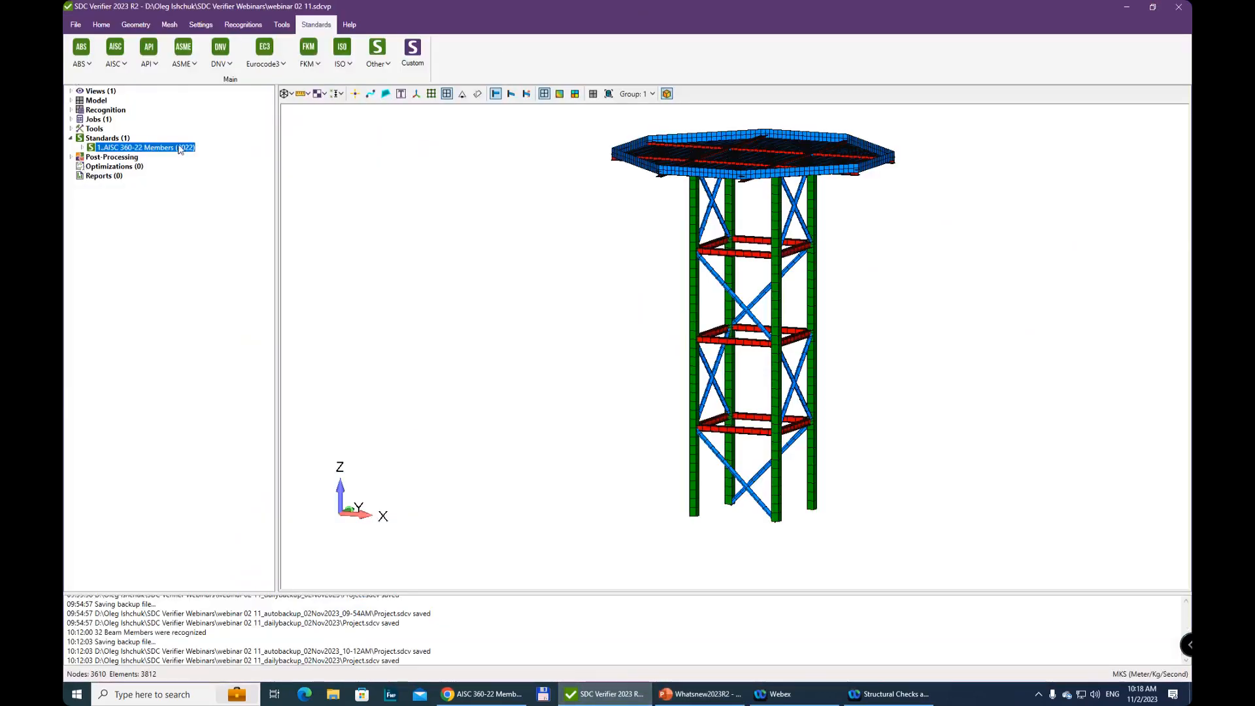
Expand the added AISC 360-22 Members (2022) standard to view its list of checks
left_click(82, 149)
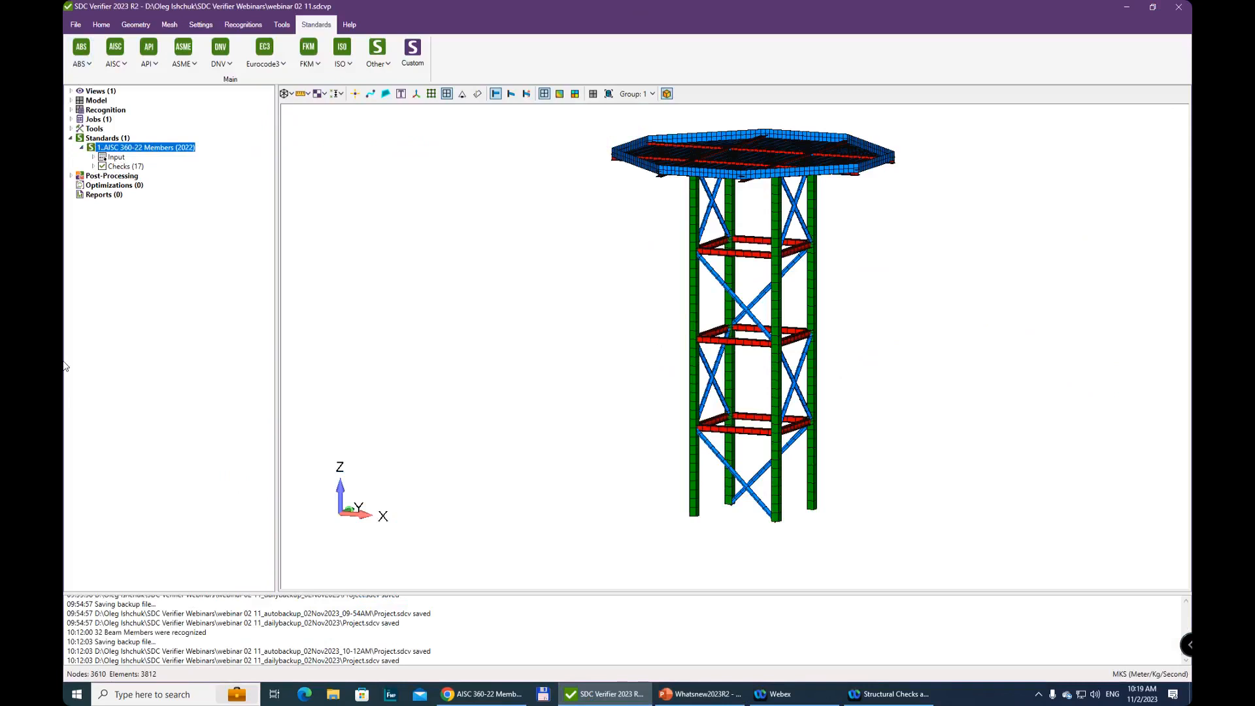
left_click(93, 167)
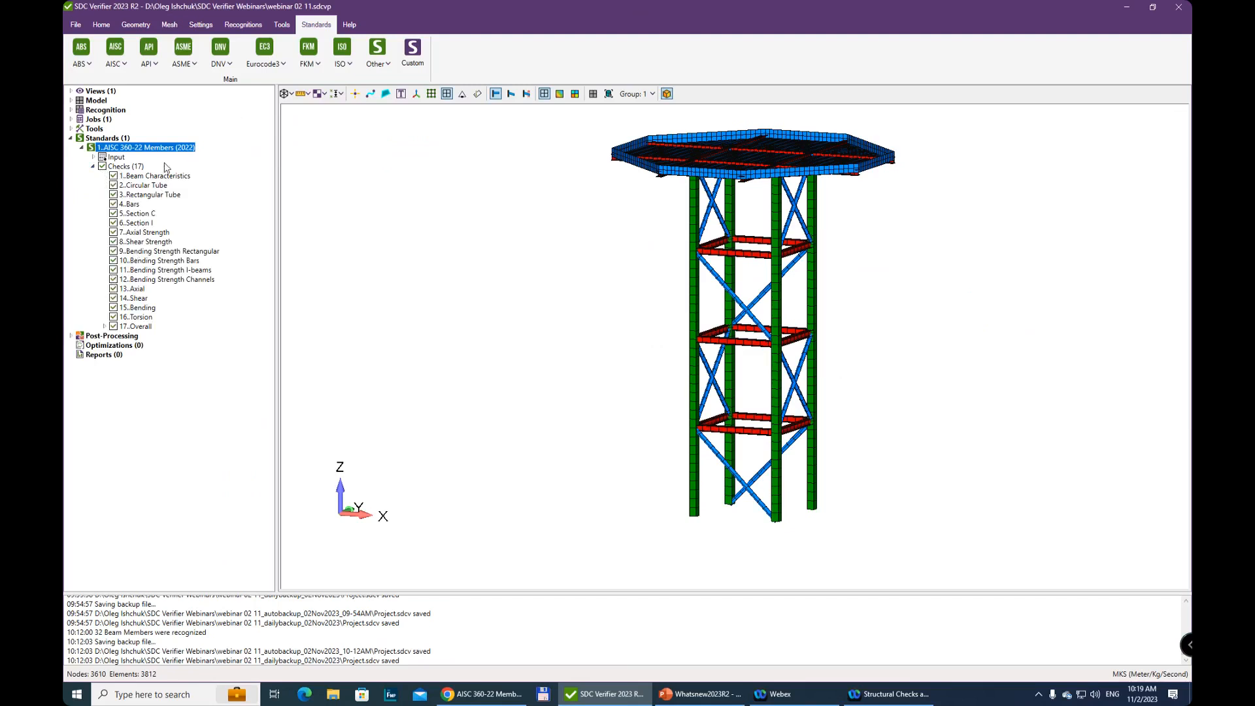
Open the built-in Axial Strength check of the AISC 360-22 Members (2022) standard and enlarge its window to show more formulas
left_click(82, 148)
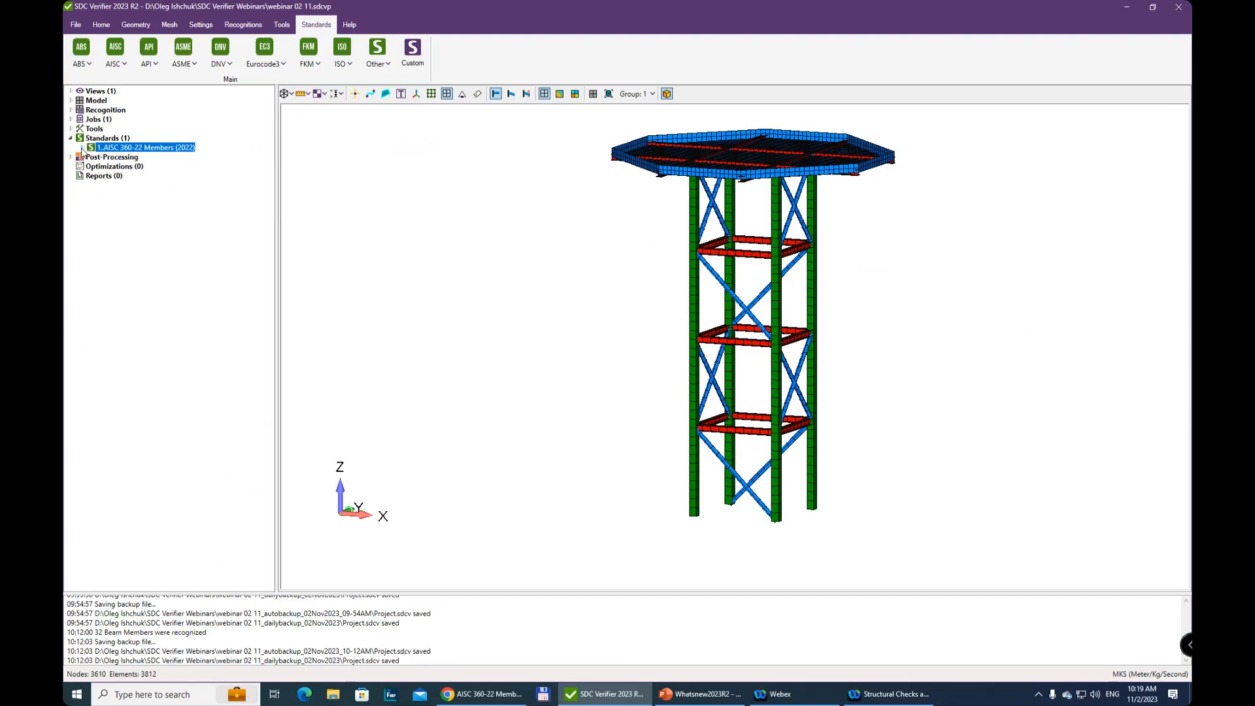
left_click(82, 148)
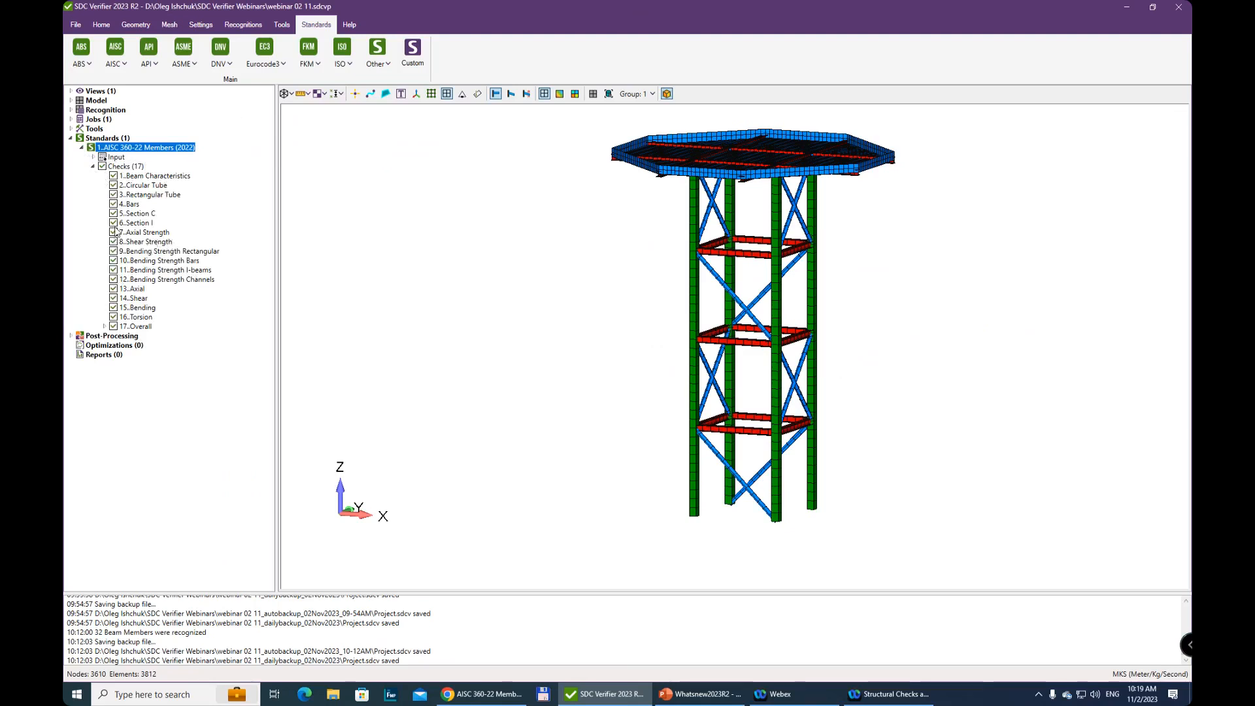
left_click(146, 237)
right_click(149, 234)
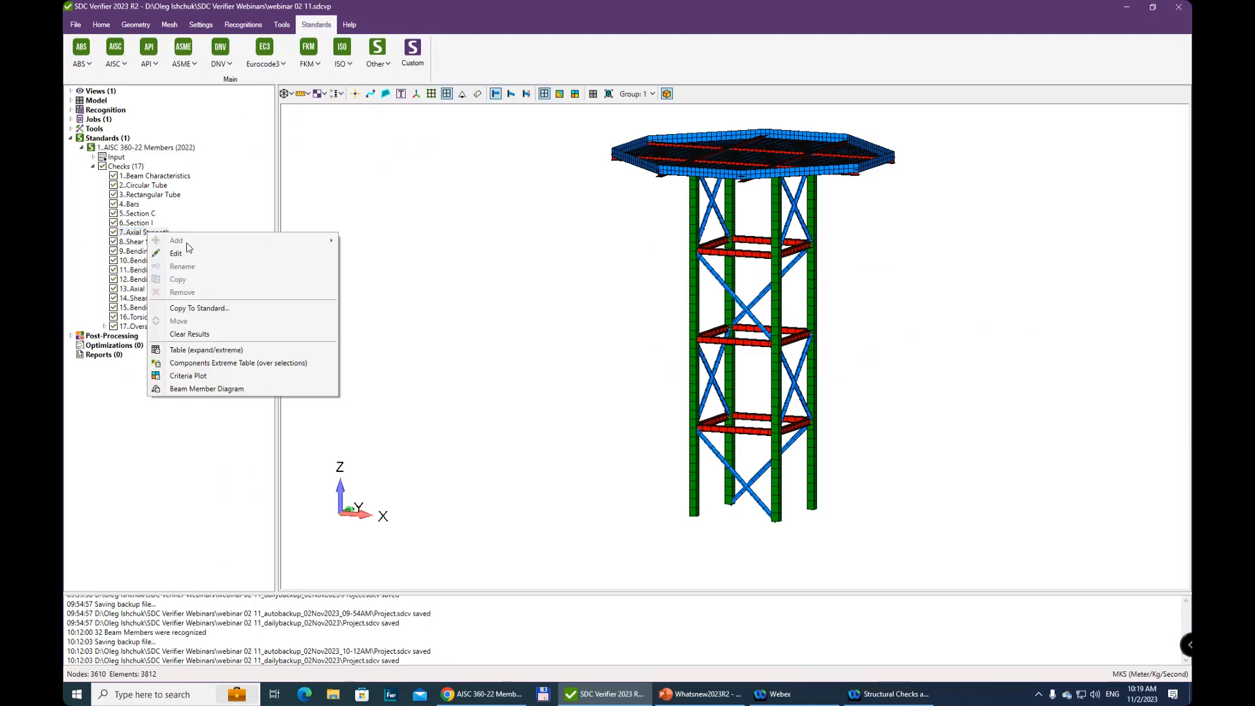
left_click(180, 254)
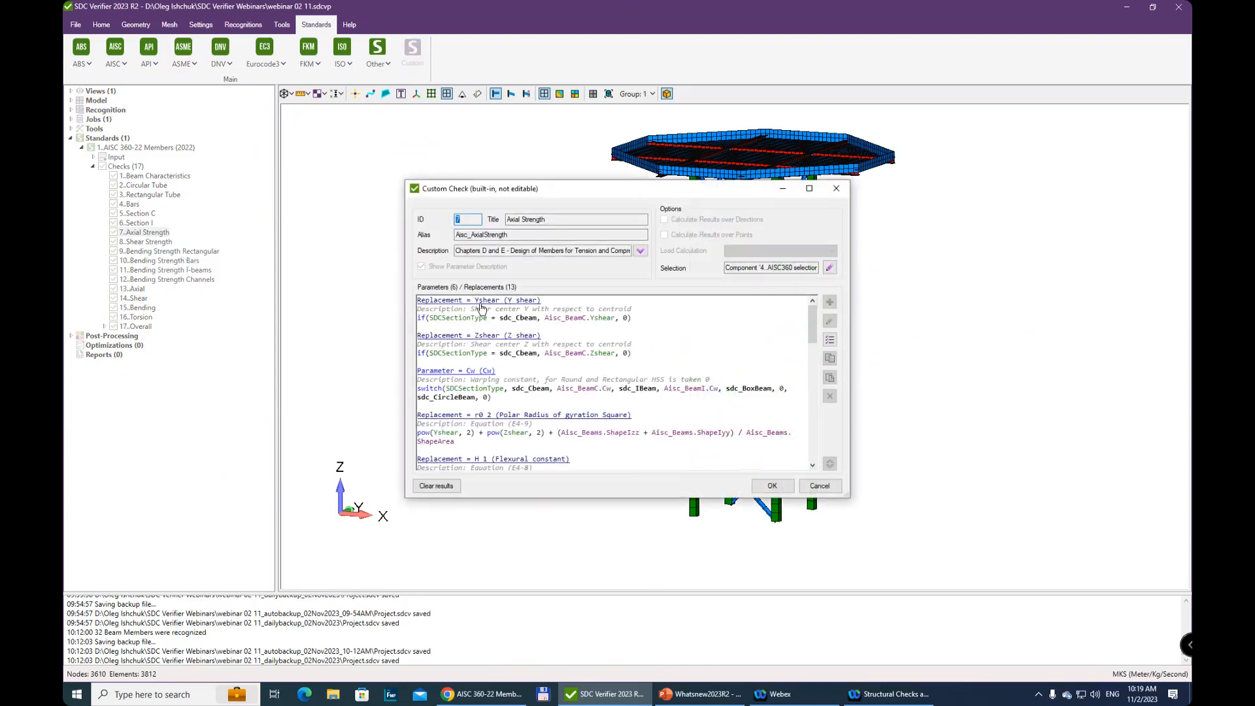
left_click_drag(849, 496, 999, 649)
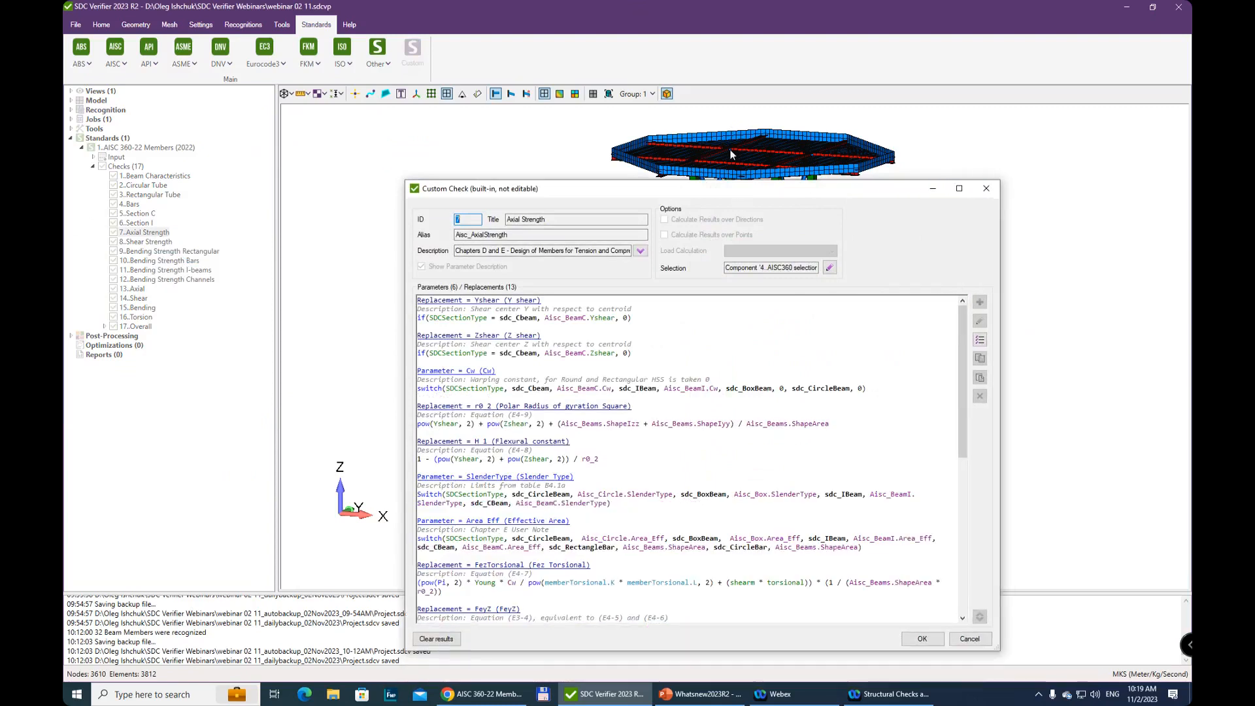
left_click_drag(727, 195, 719, 117)
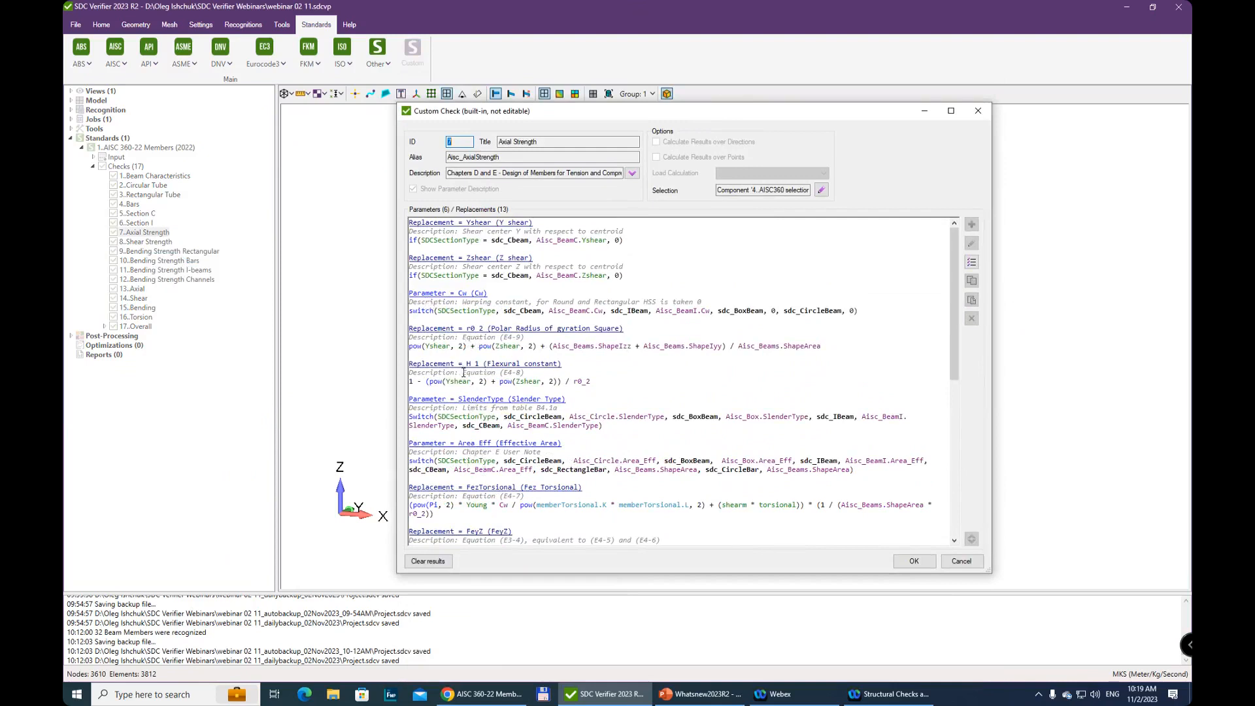
Read through the Axial Strength check's parameters, replacements and their equation references, and close it without changes
left_click_drag(463, 373, 535, 371)
scroll(477, 471, "down", 2)
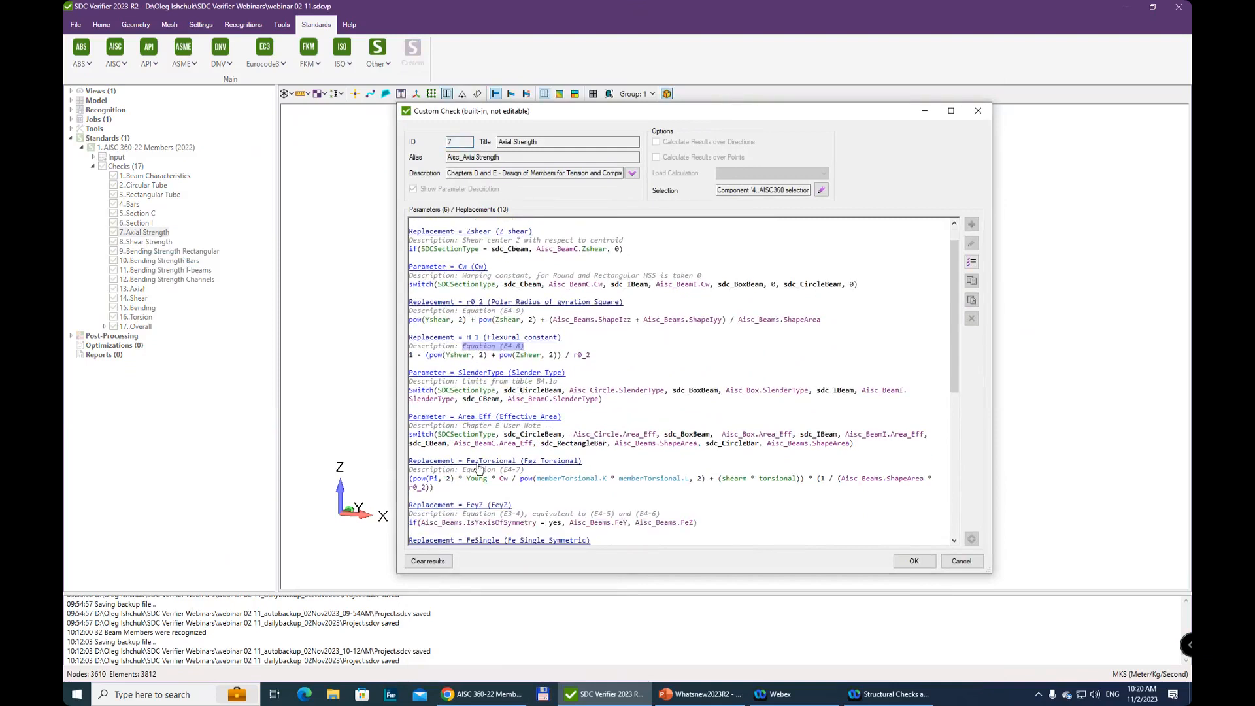
scroll(467, 495, "down", 7)
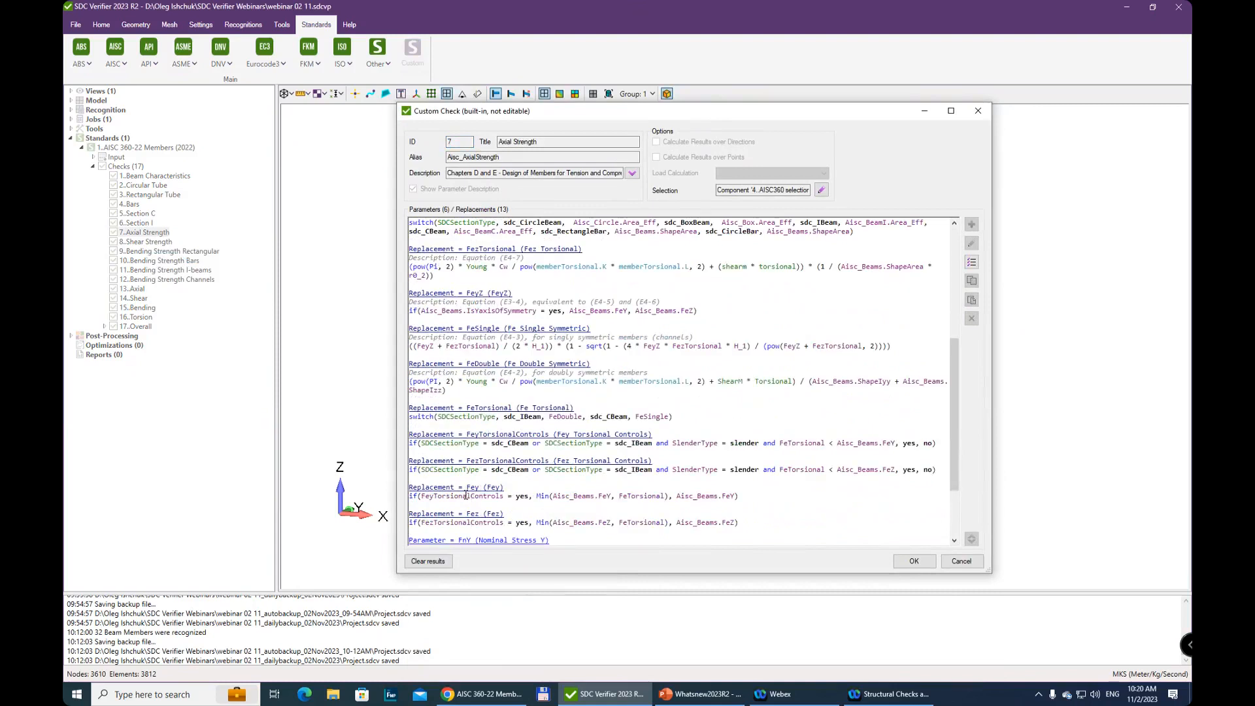
scroll(465, 496, "down", 4)
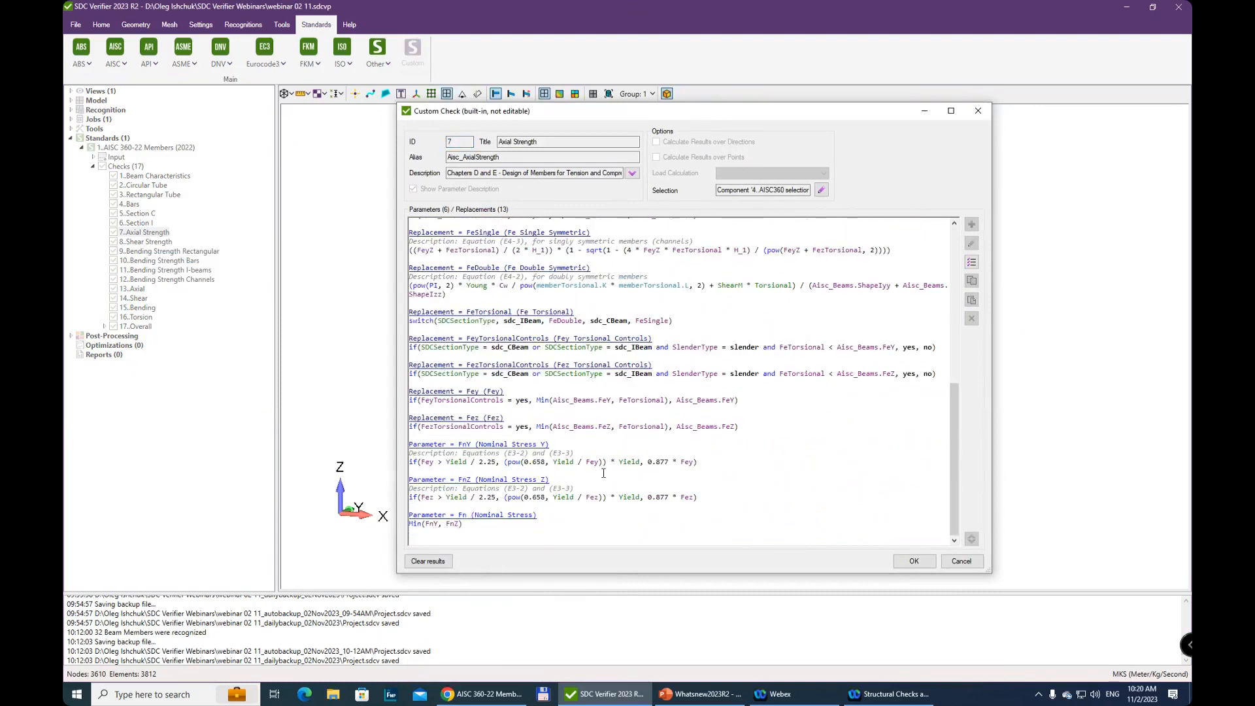
scroll(611, 470, "up", 10)
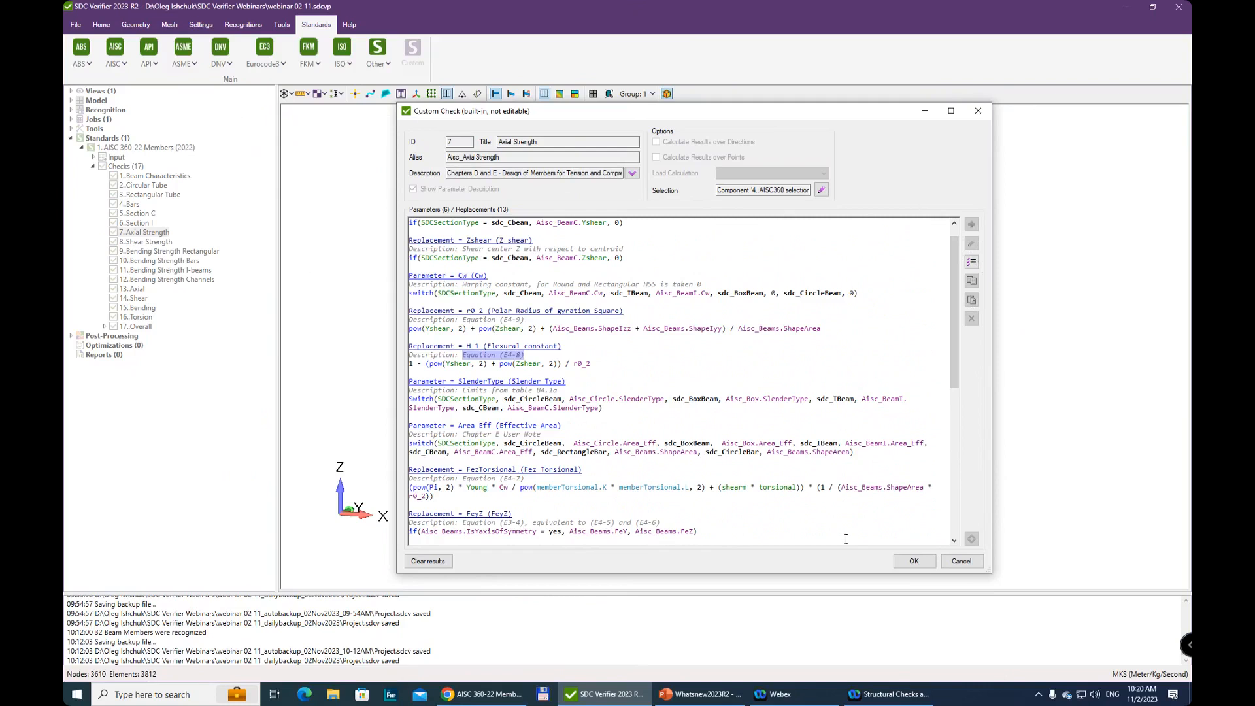
left_click(962, 561)
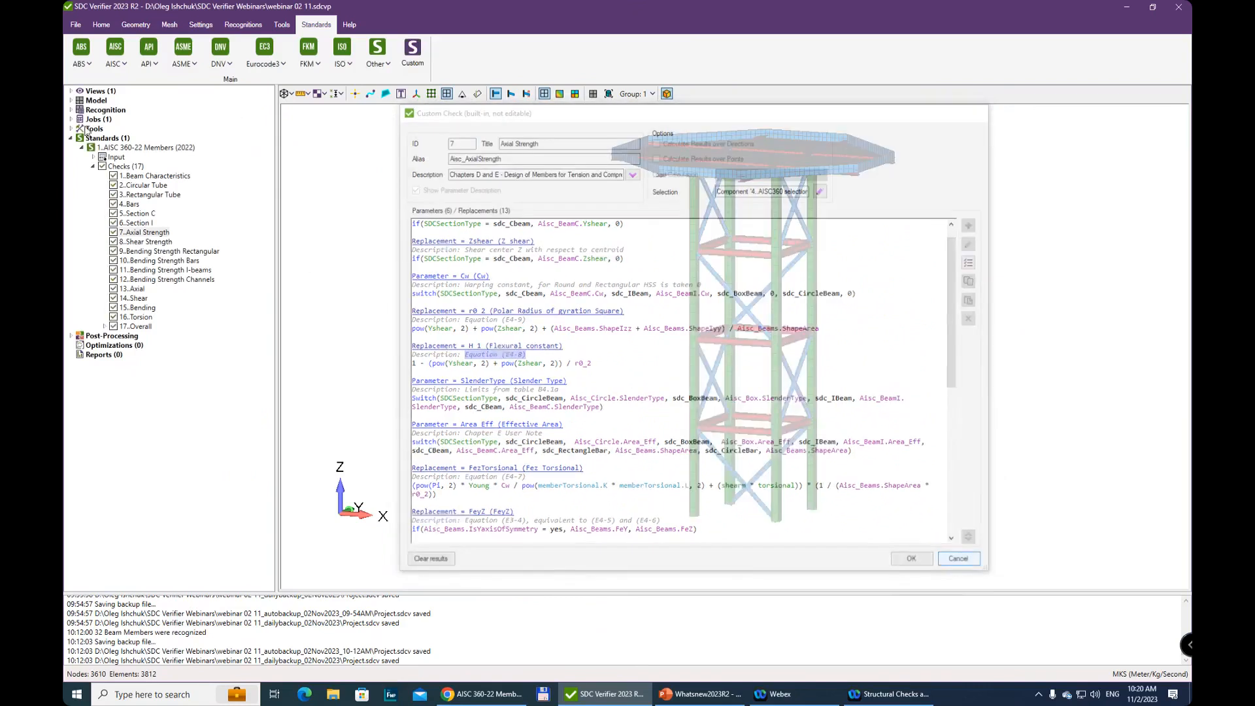
right_click(124, 149)
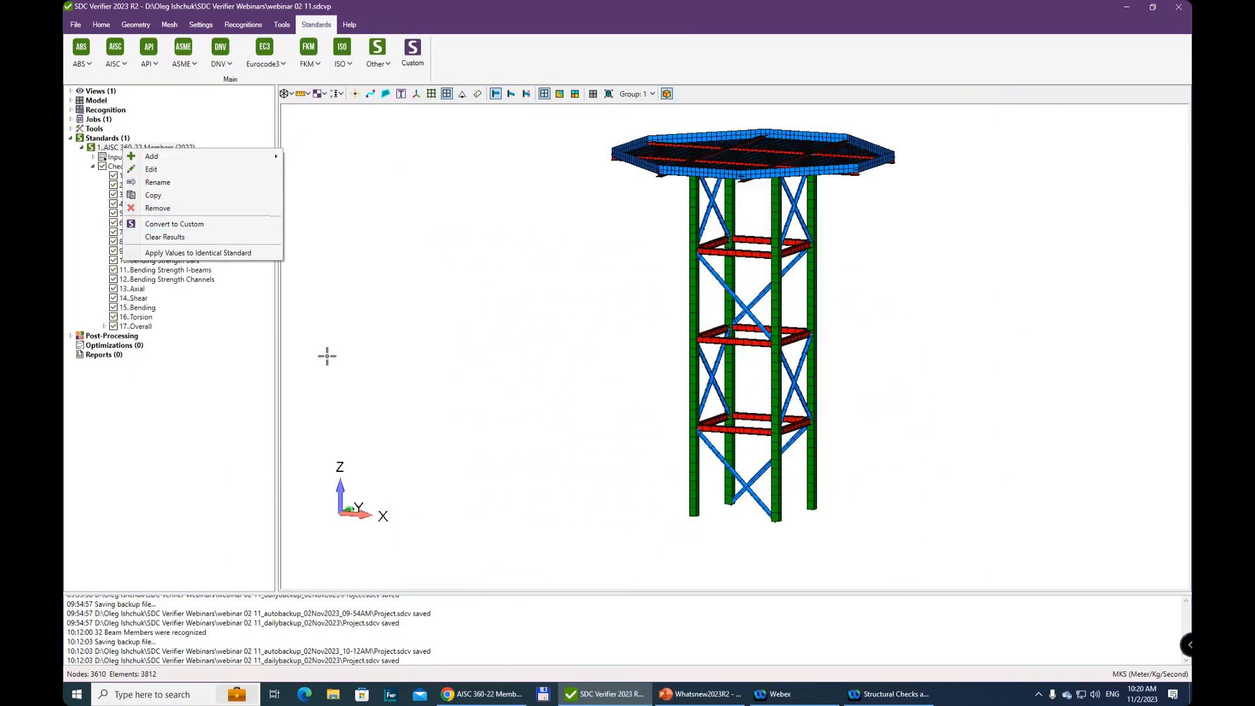
left_click(237, 496)
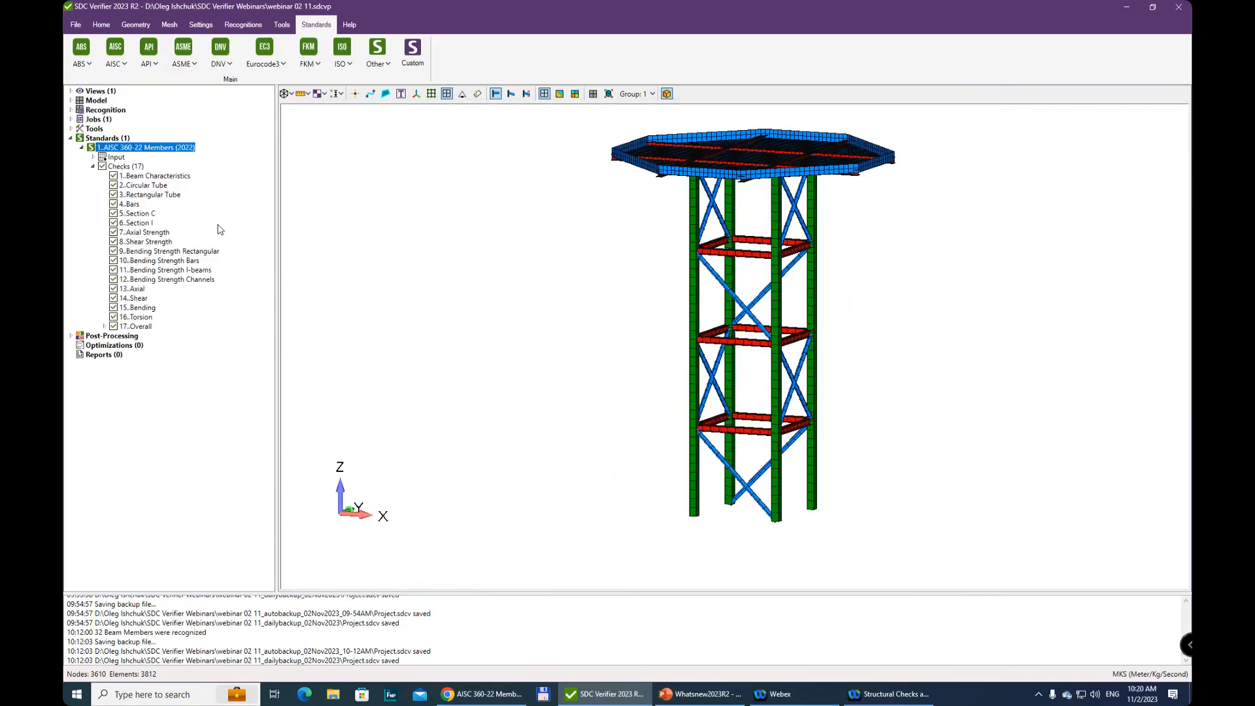
right_click(142, 225)
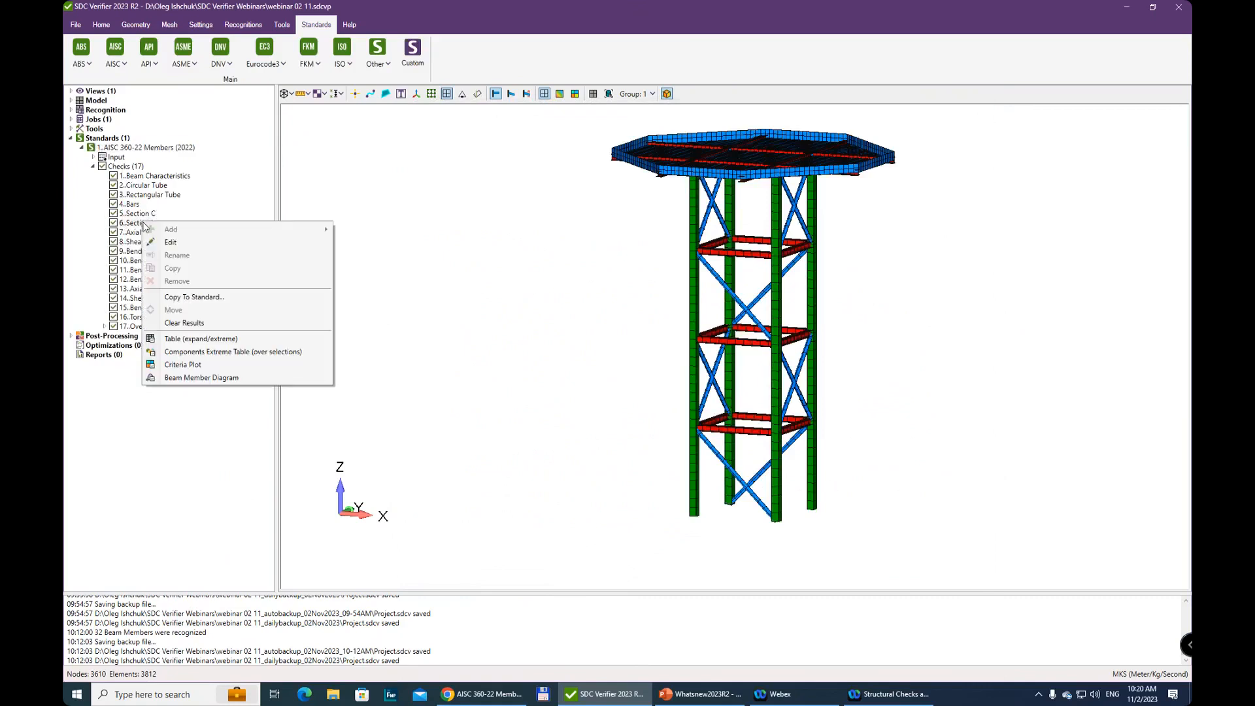
left_click(122, 265)
Review the formulas of the Axial check, and look at the custom standard dialog without creating a standard
left_click(131, 289)
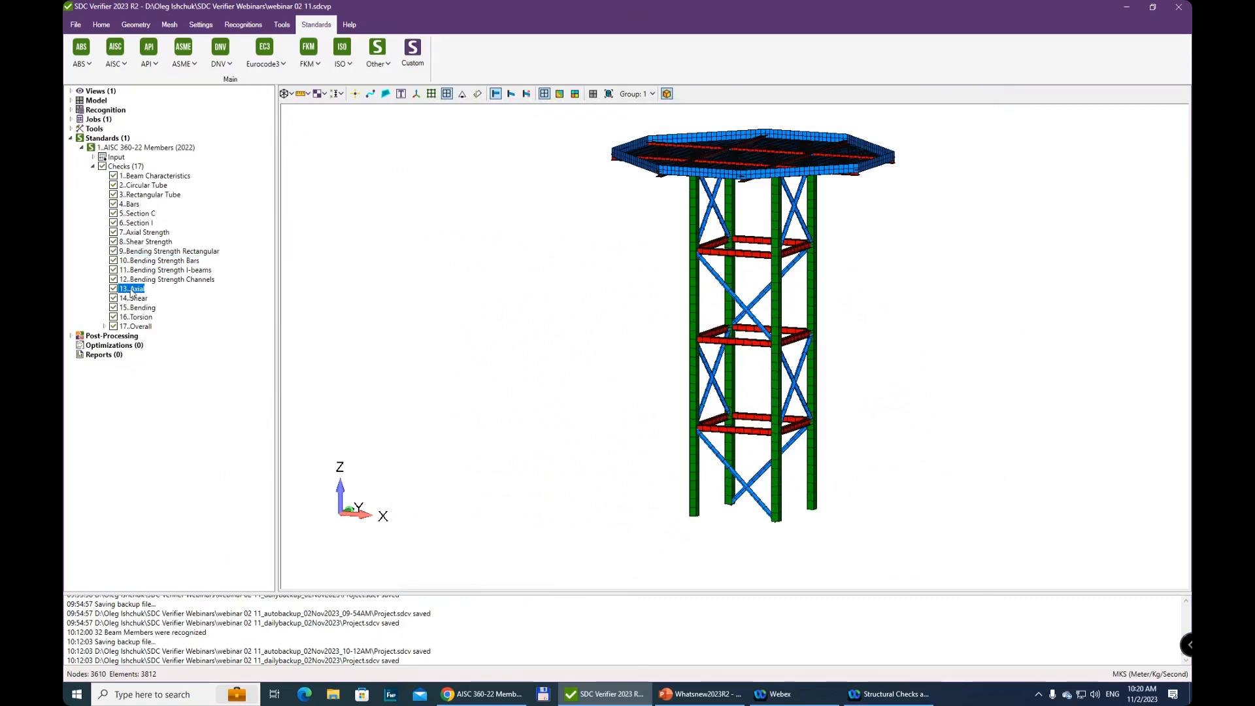
right_click(131, 292)
left_click(170, 306)
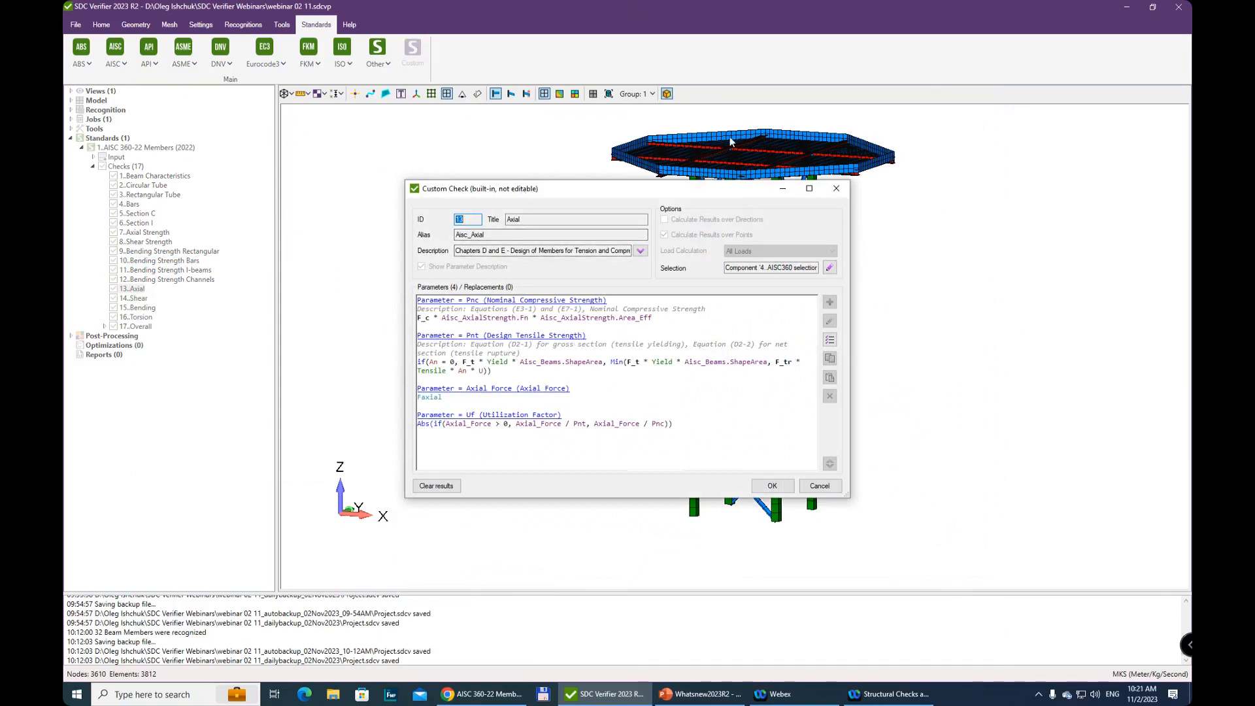
left_click(845, 189)
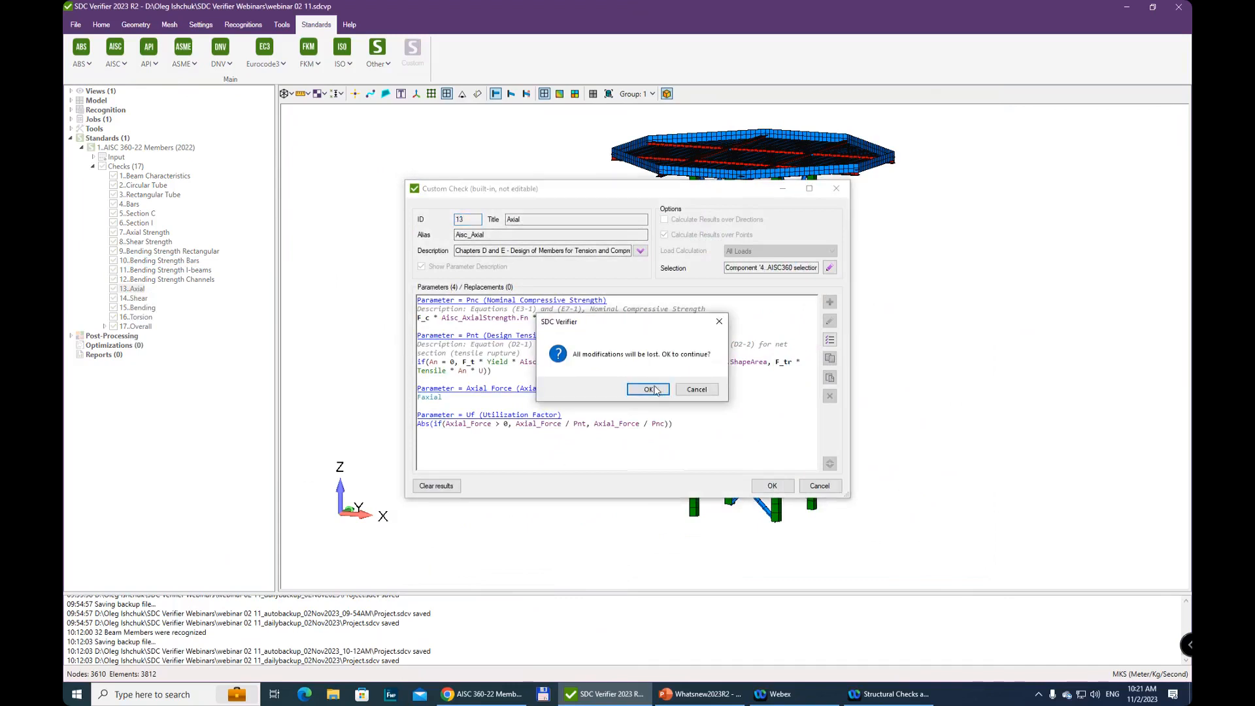
left_click(655, 391)
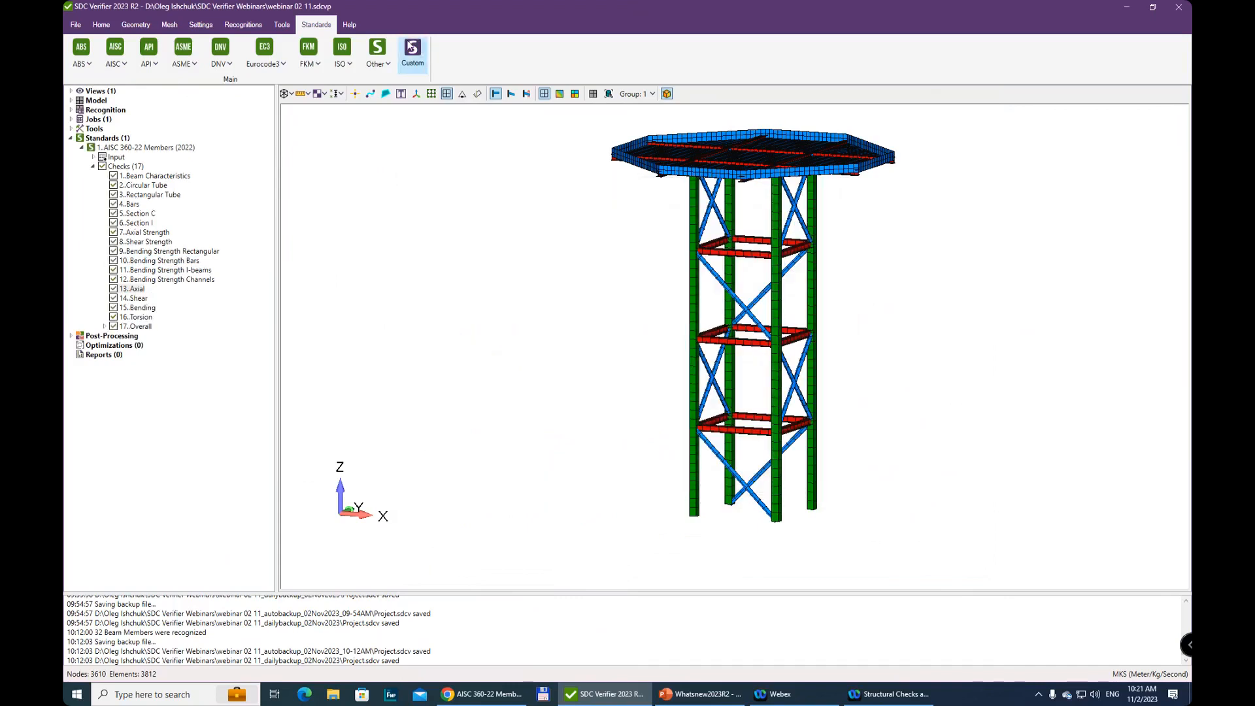
left_click(411, 54)
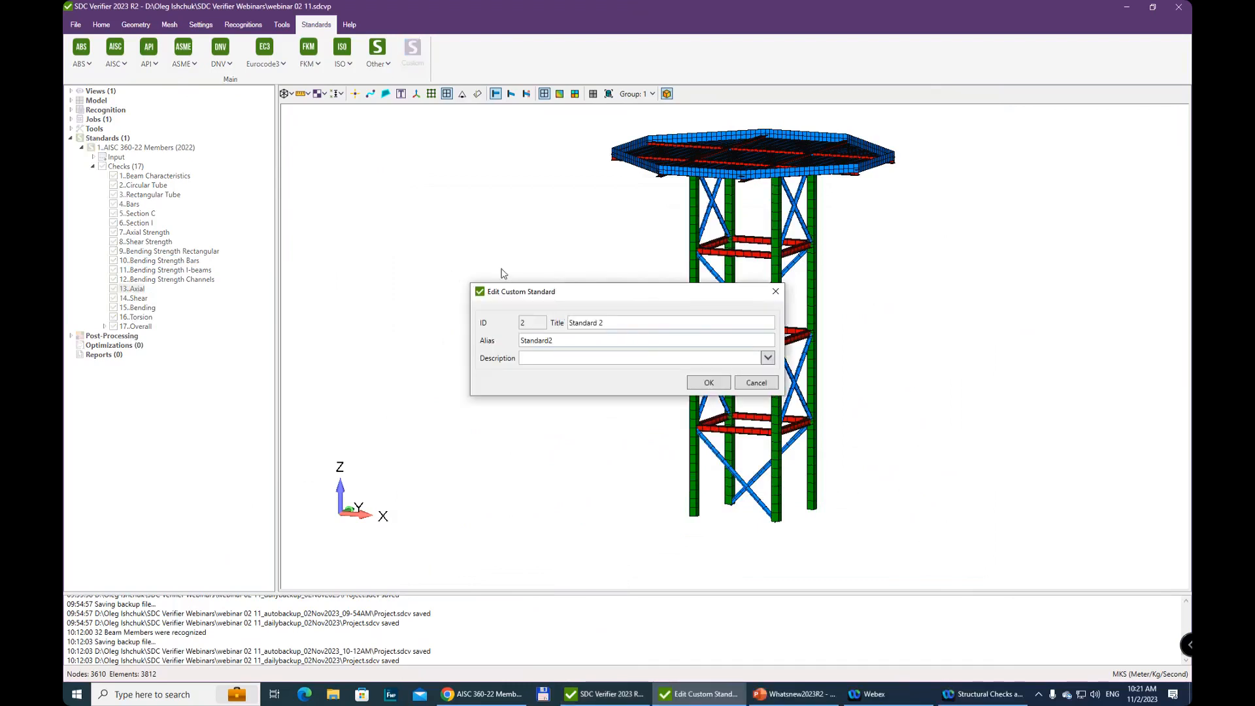
left_click(775, 292)
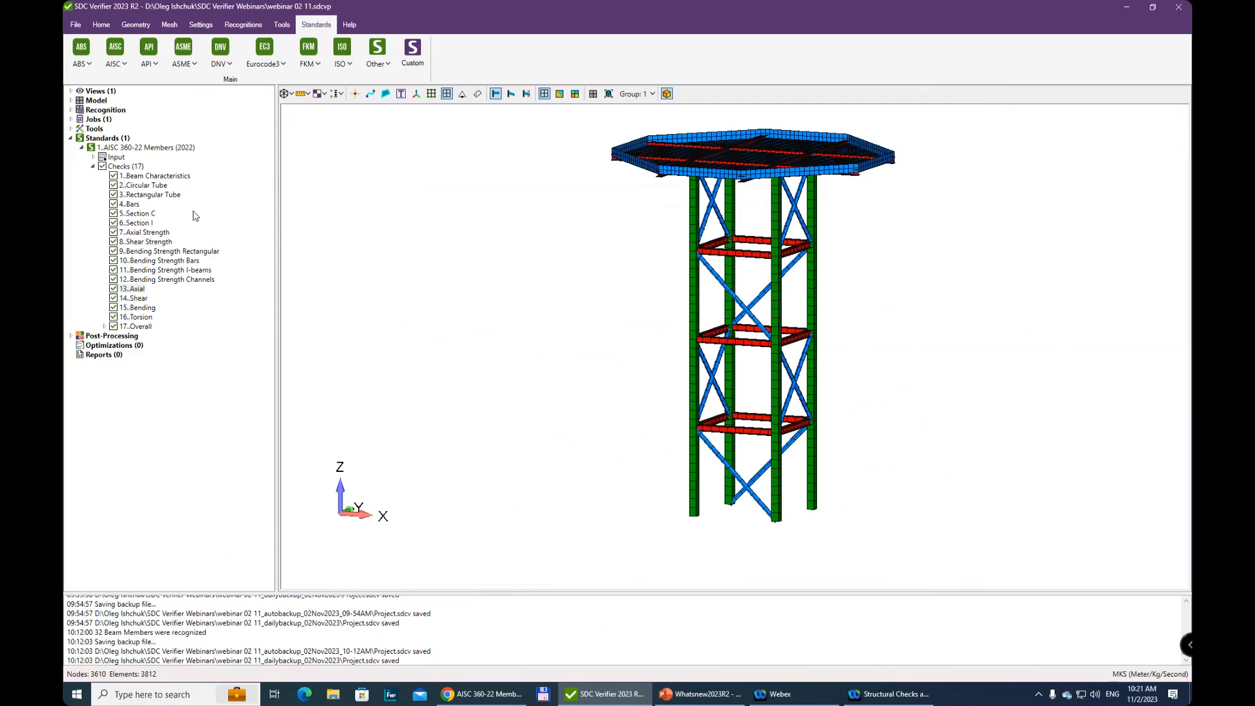
Preview the Overall check's utilization factor plot for load group LG2 on the AISC360 selection
left_click(104, 327)
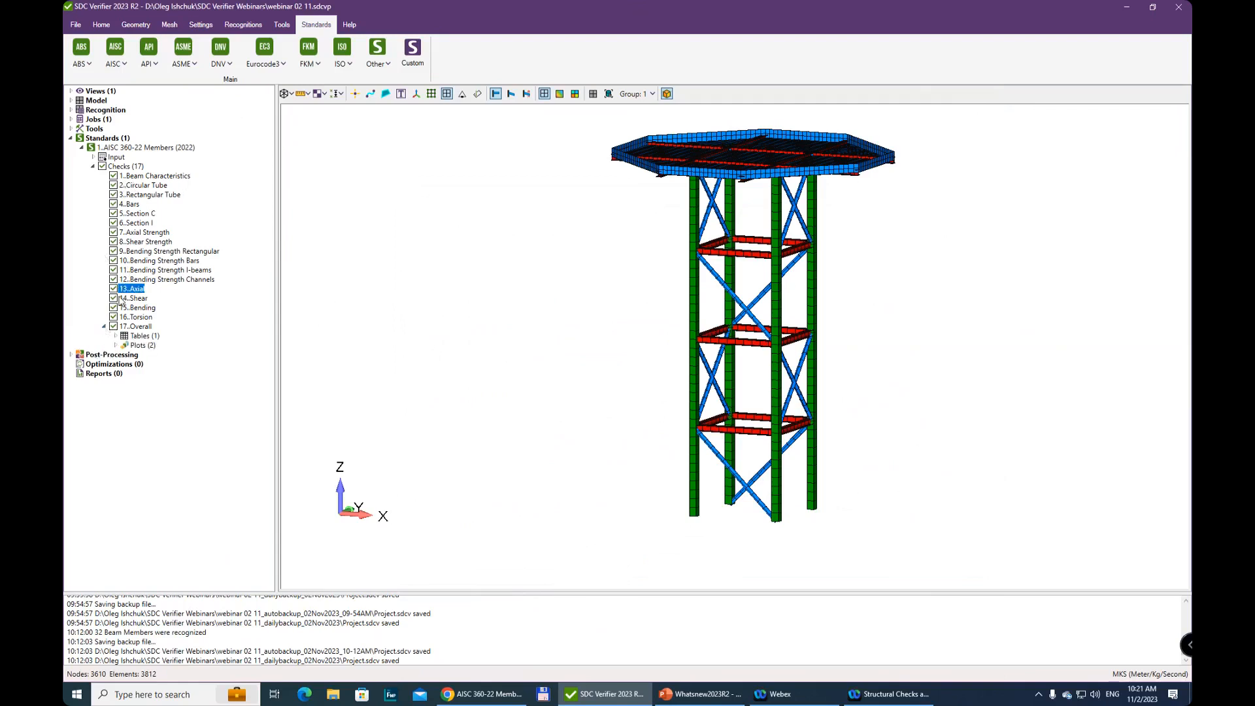
left_click(115, 345)
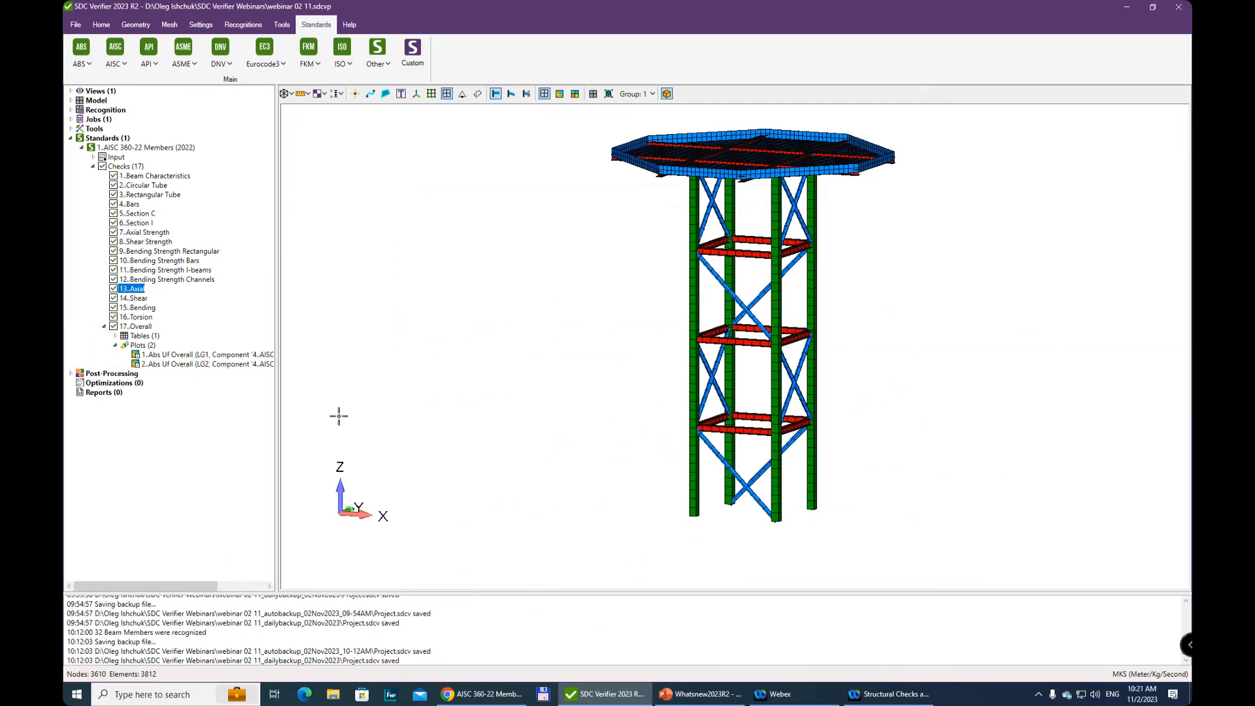
left_click(218, 365)
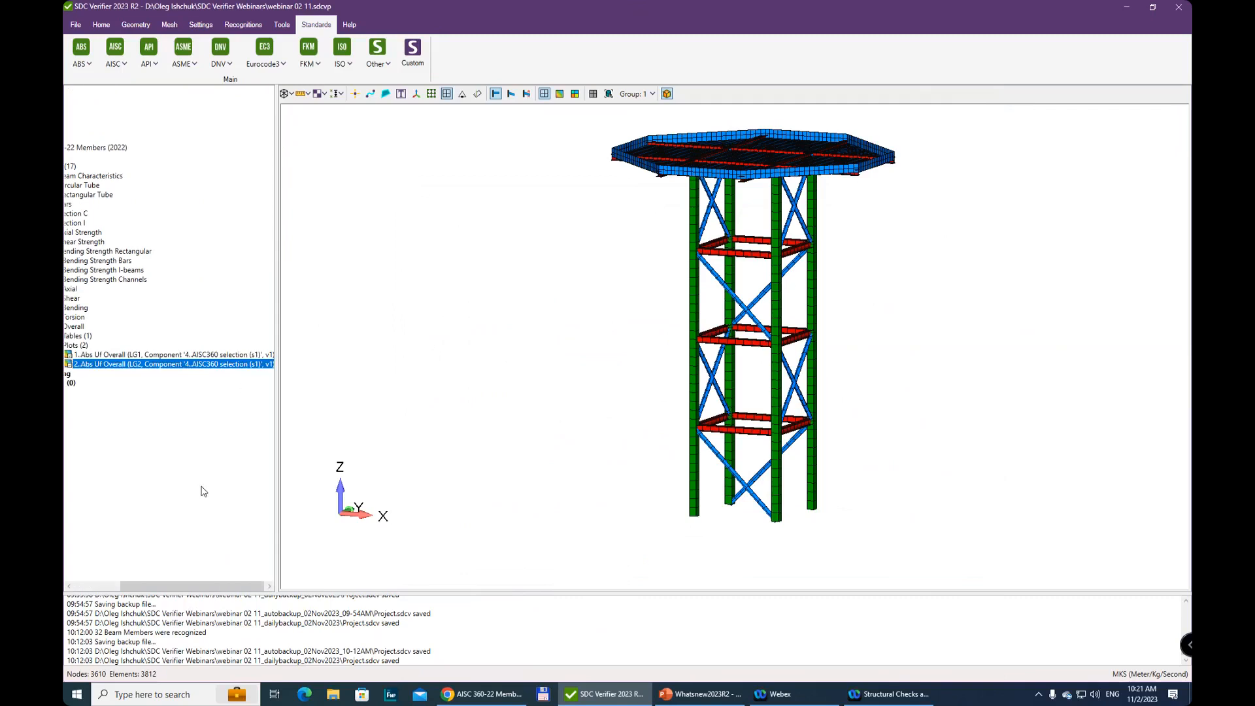
left_click_drag(203, 584, 161, 406)
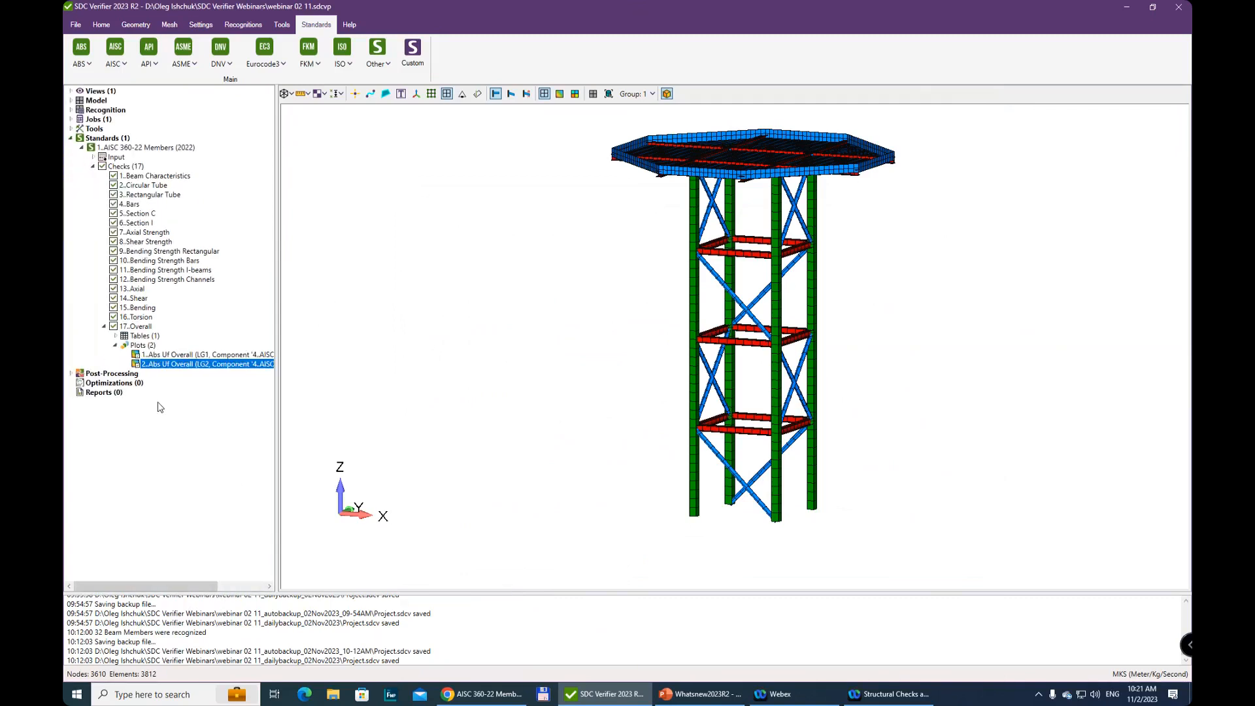
right_click(186, 370)
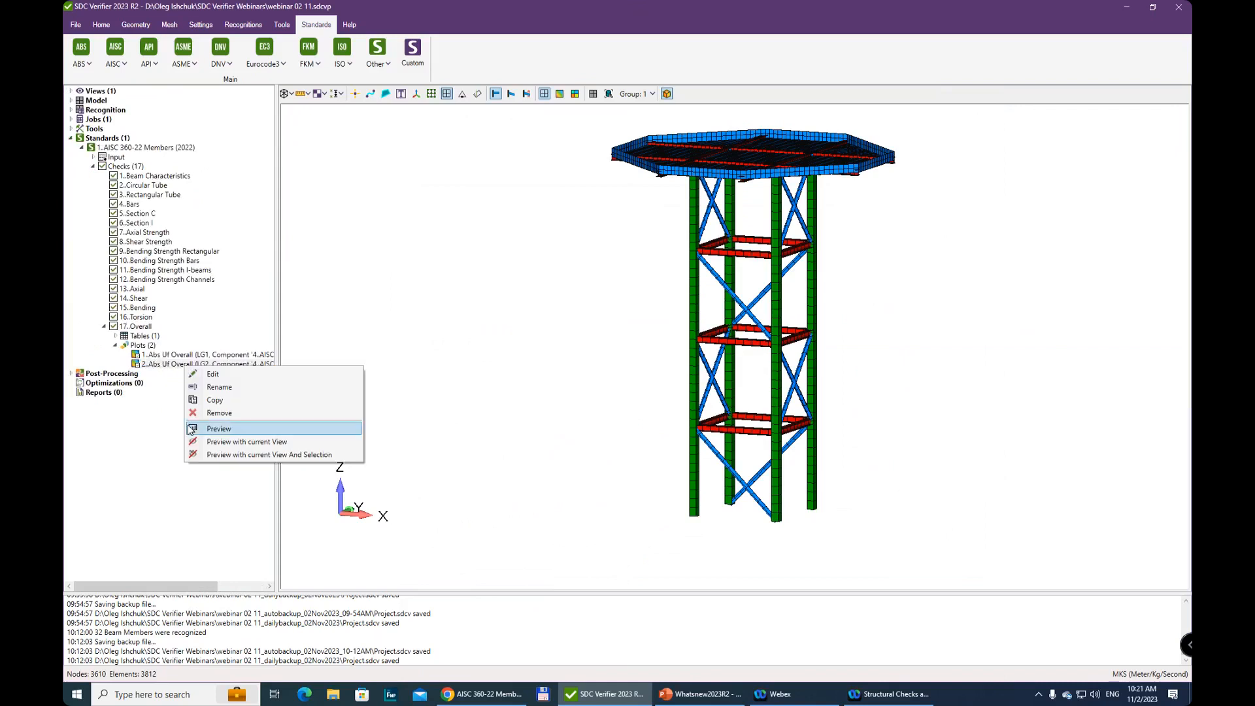
left_click(209, 429)
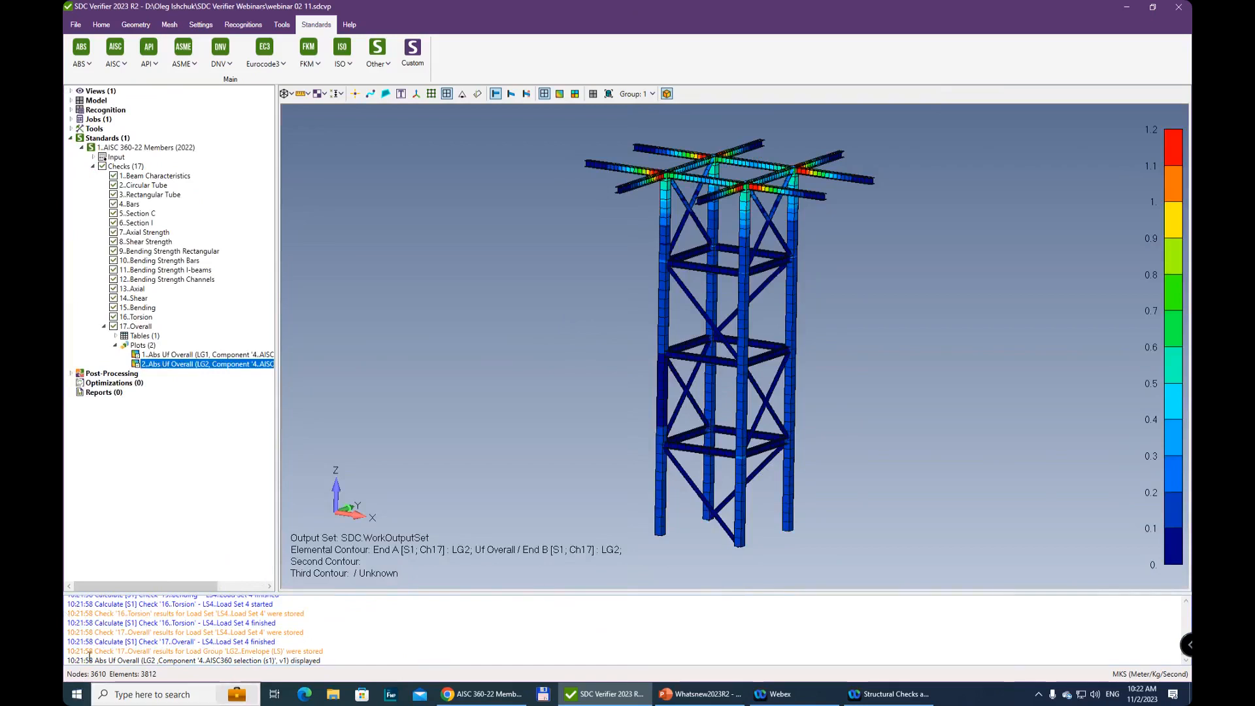
Examine the message log for the sequence and timing of the calculated checks across the load sets
scroll(96, 642, "up", 5)
scroll(96, 642, "up", 10)
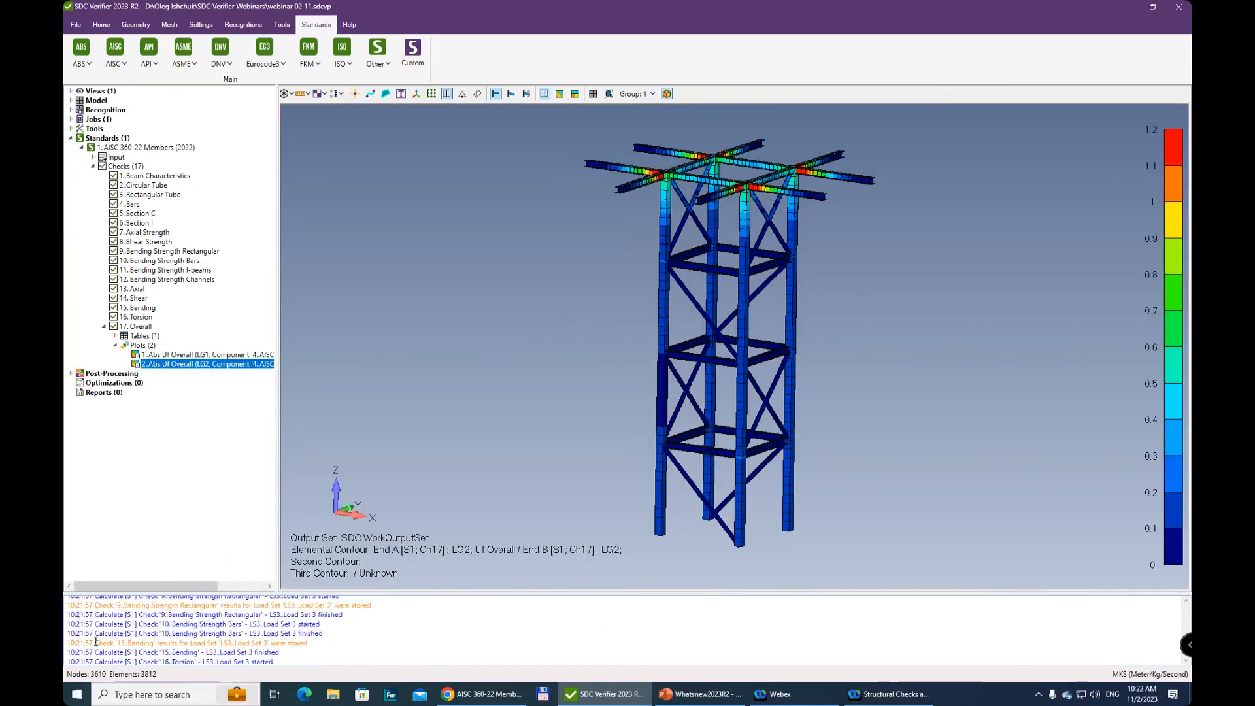
scroll(100, 621, "up", 20)
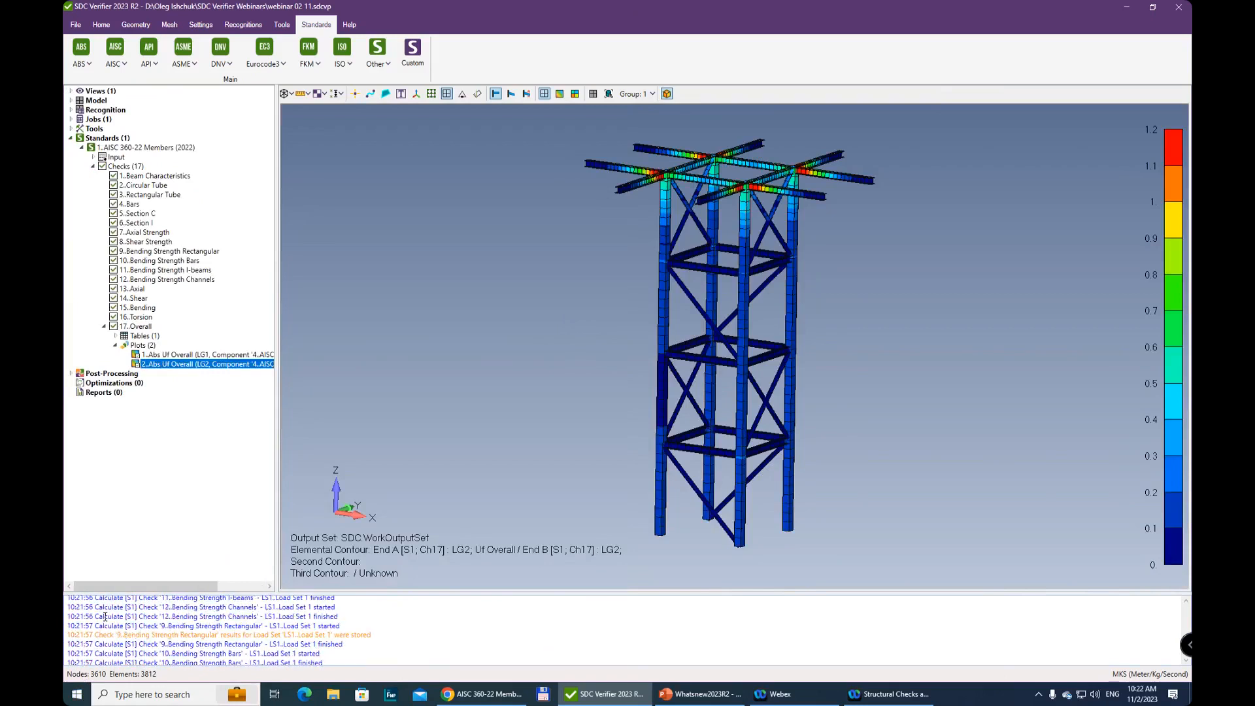
scroll(106, 617, "up", 1)
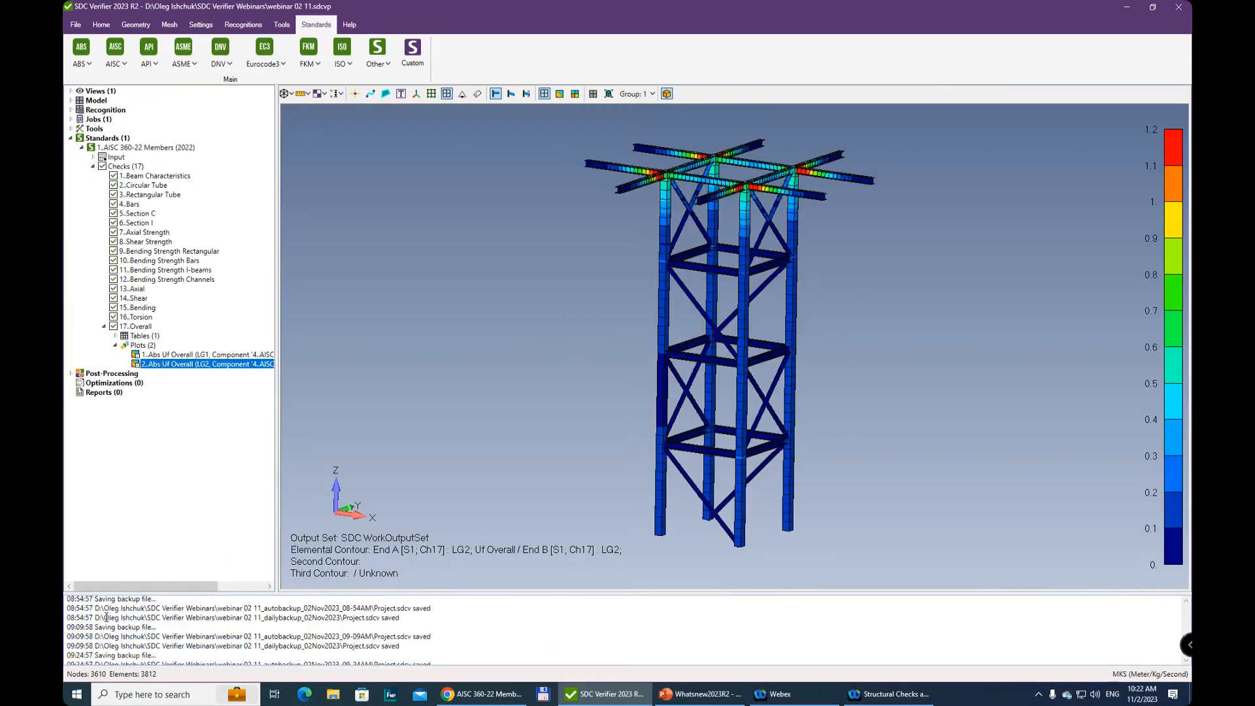
scroll(106, 616, "down", 5)
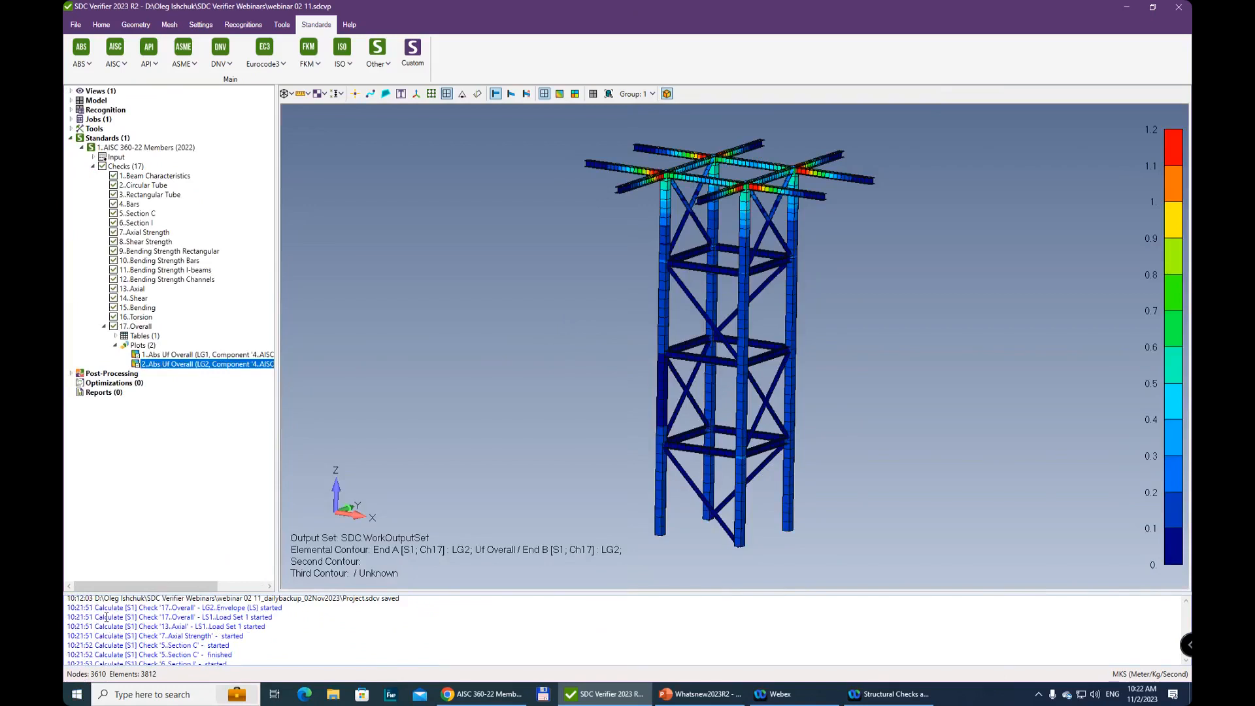
scroll(106, 617, "up", 1)
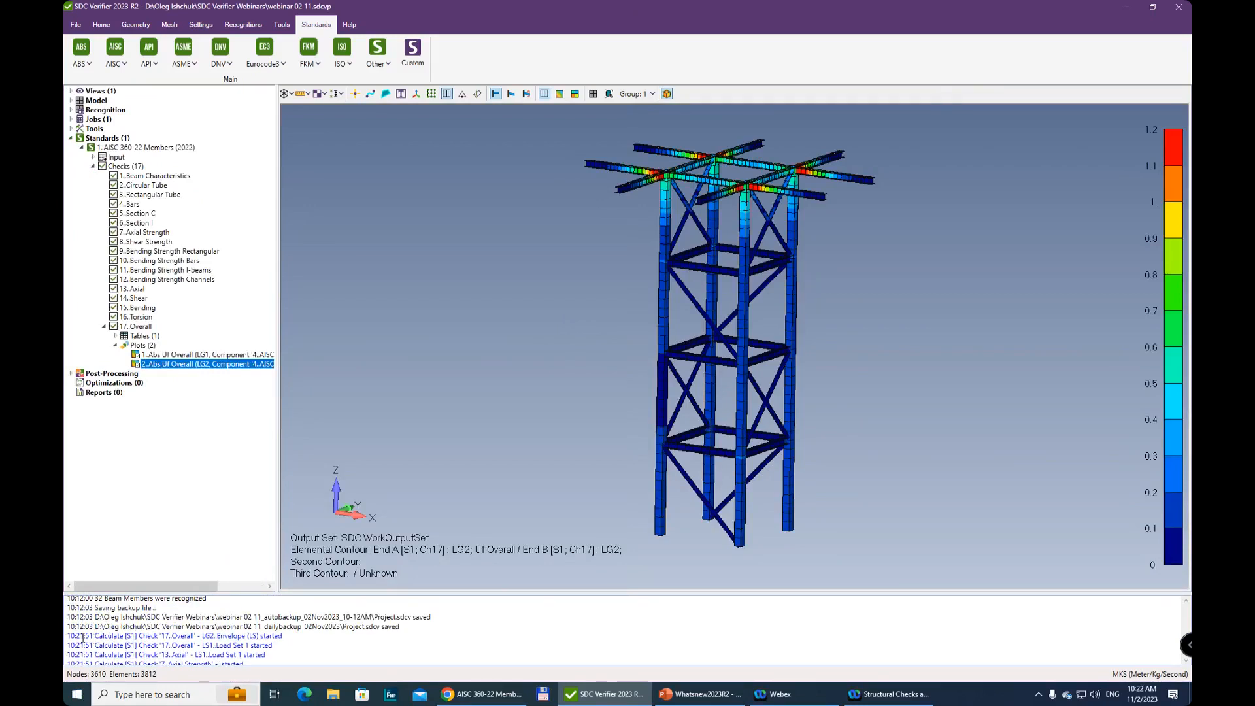
scroll(290, 646, "down", 5)
scroll(293, 636, "down", 3)
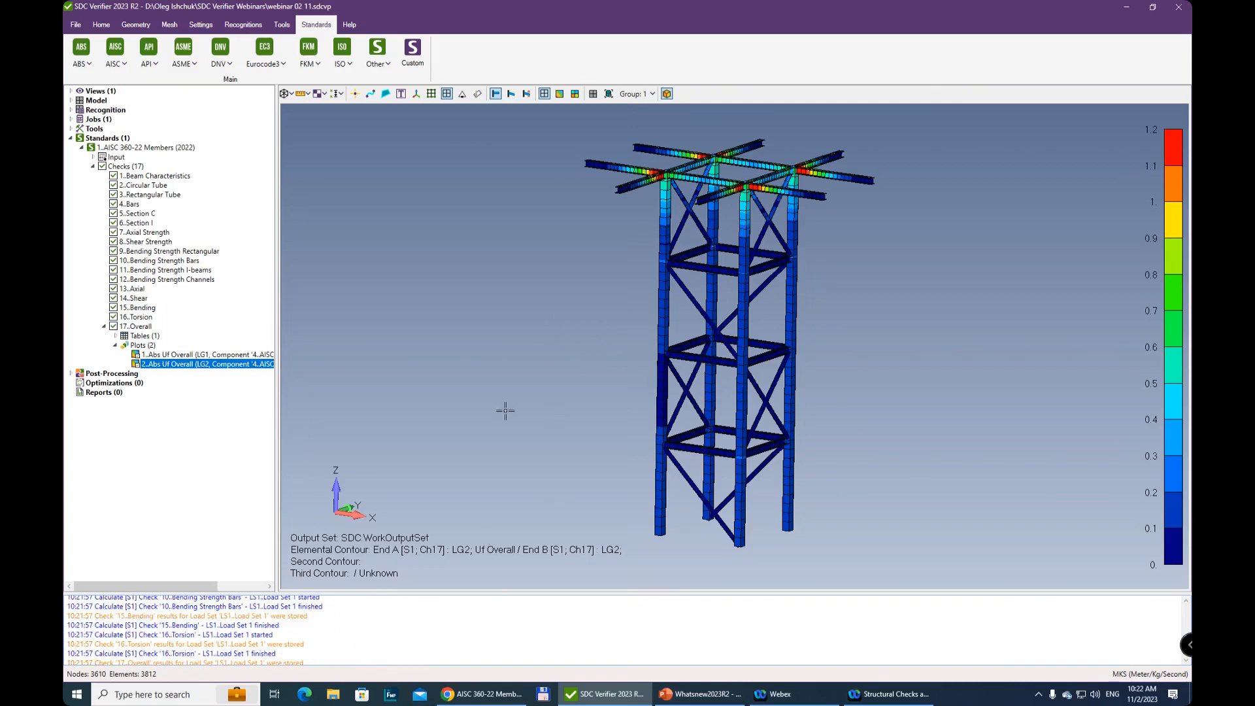
Change the Overall check's LG2 plot parameter to Uf Axial and preview the plot, inspecting the upper beams
right_click(176, 366)
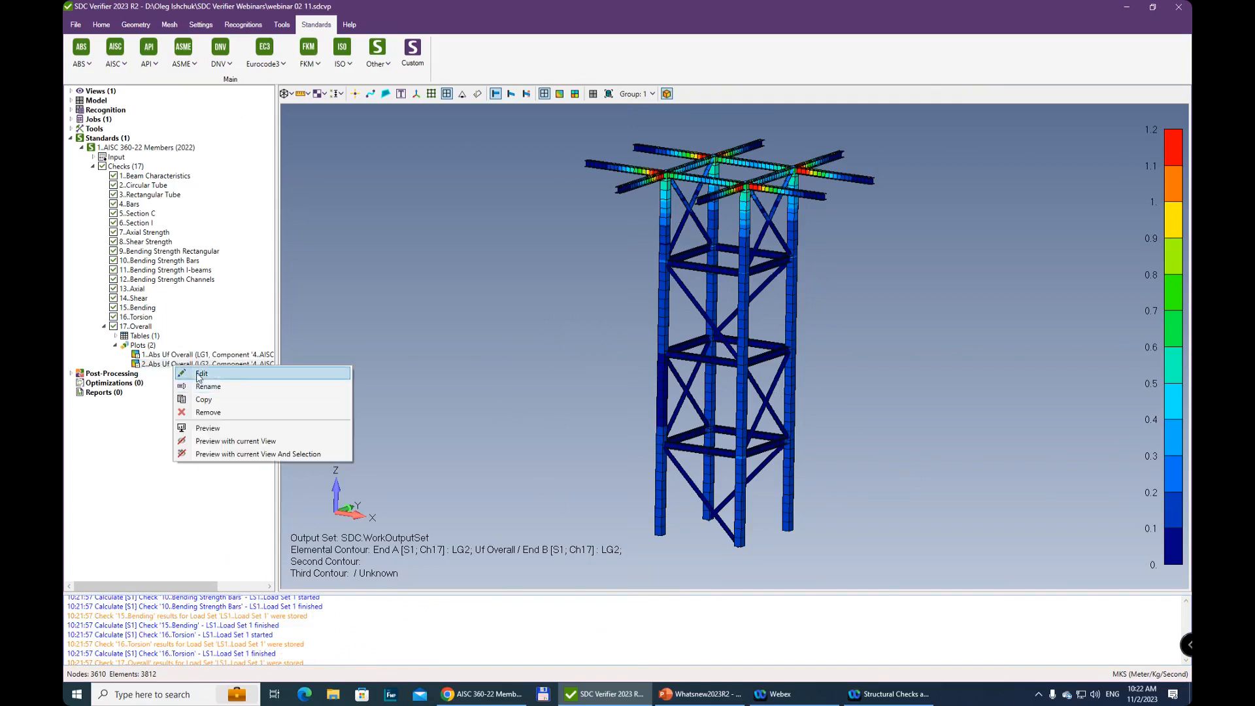
left_click(200, 374)
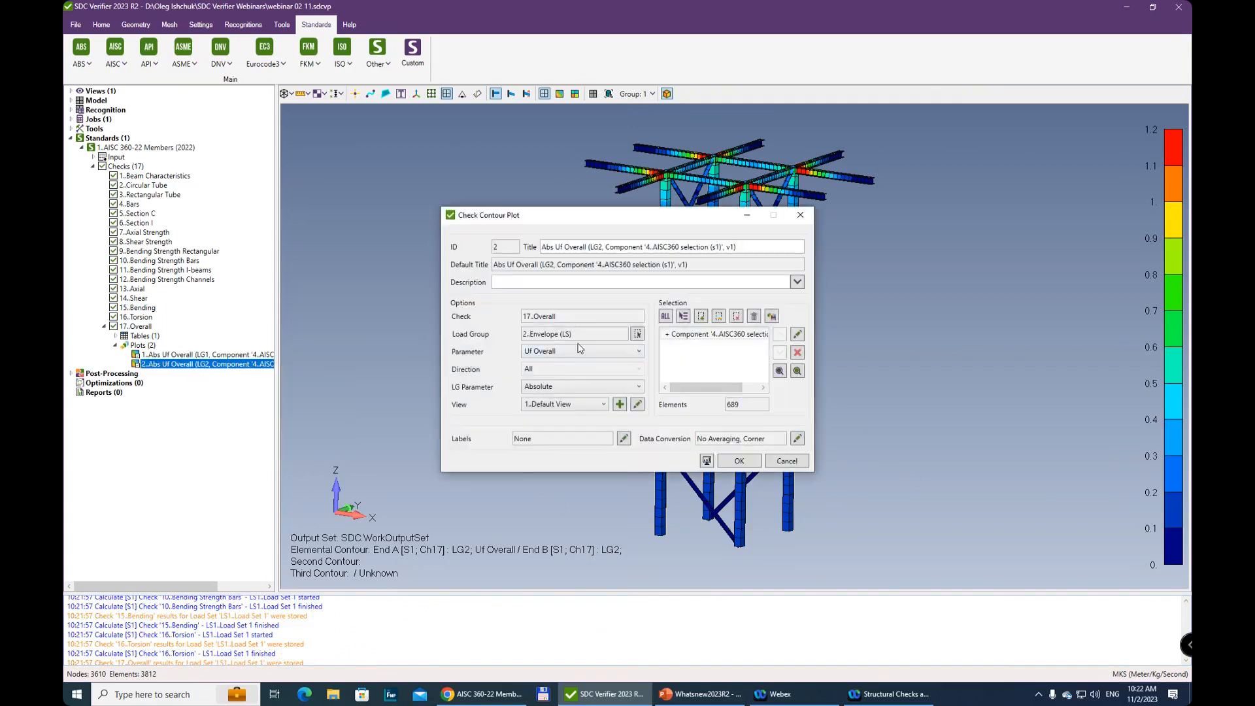
left_click(568, 357)
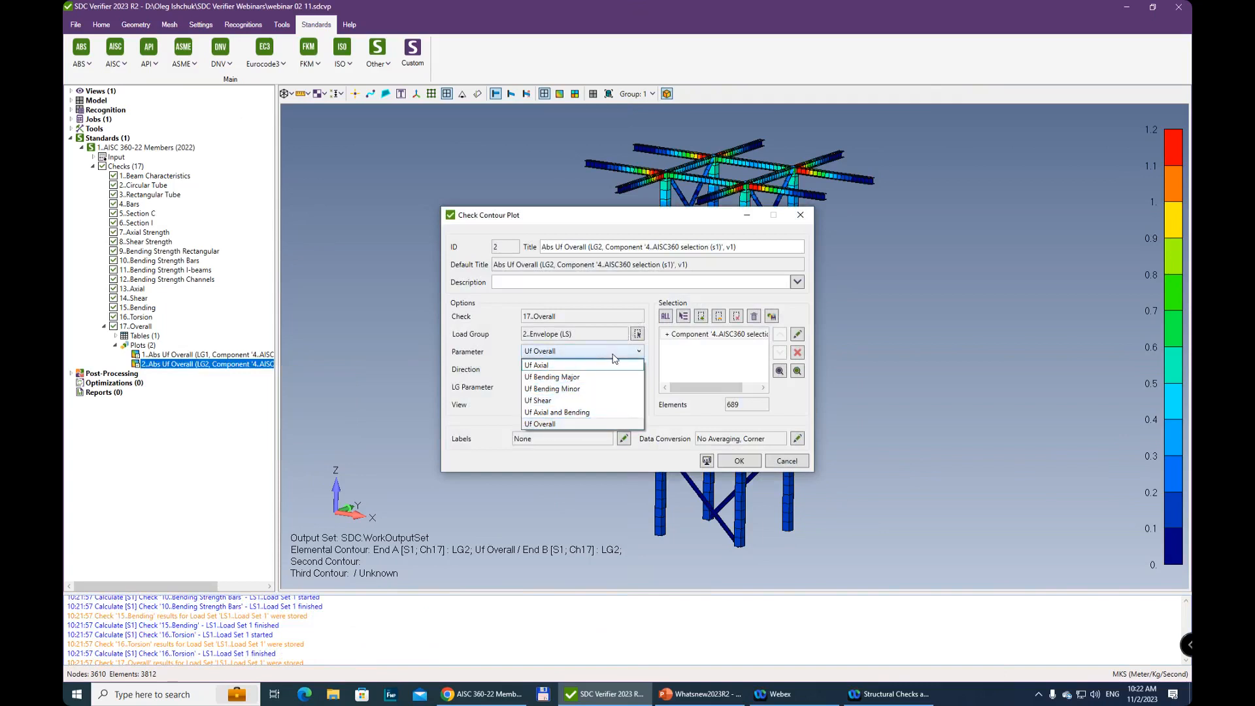
left_click(589, 365)
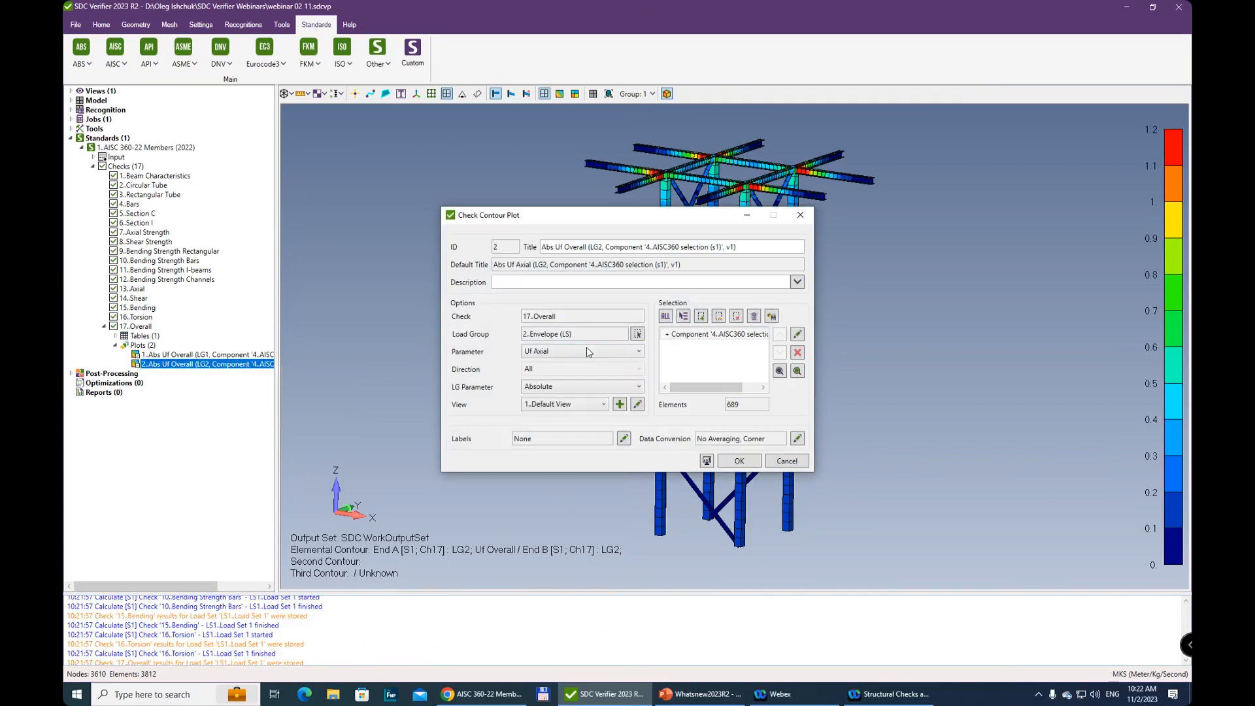
left_click(740, 462)
right_click(171, 364)
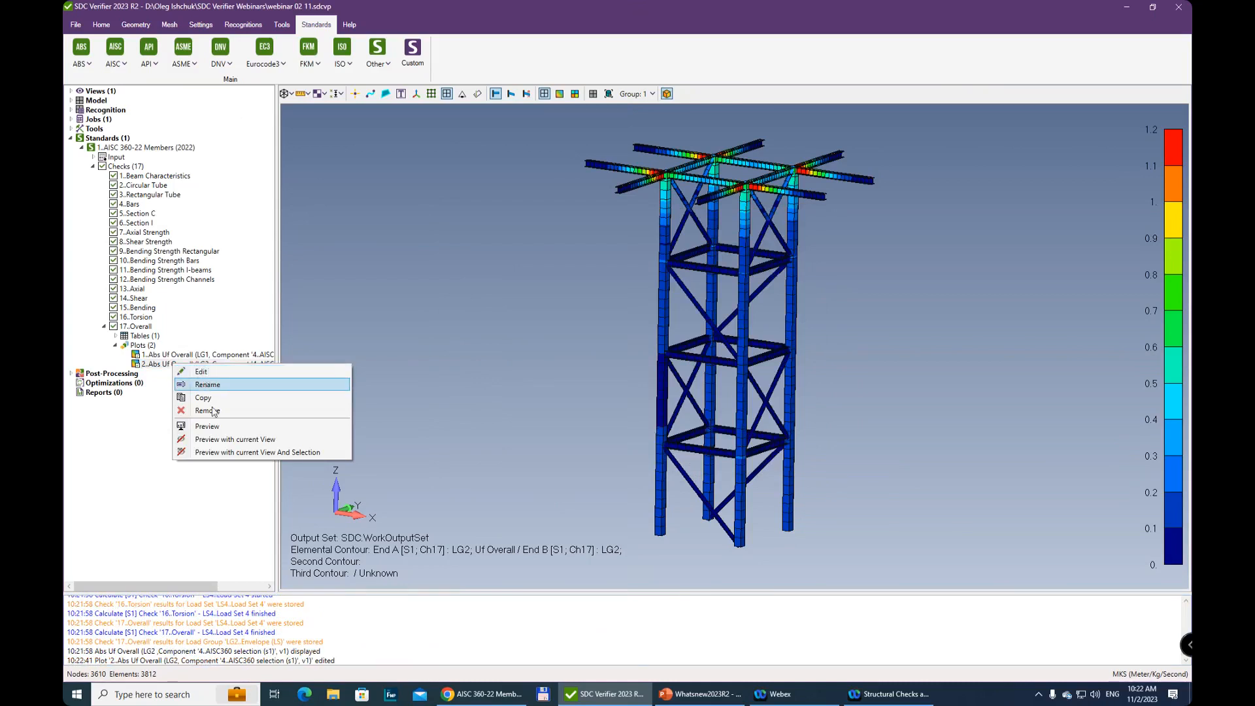
left_click(204, 432)
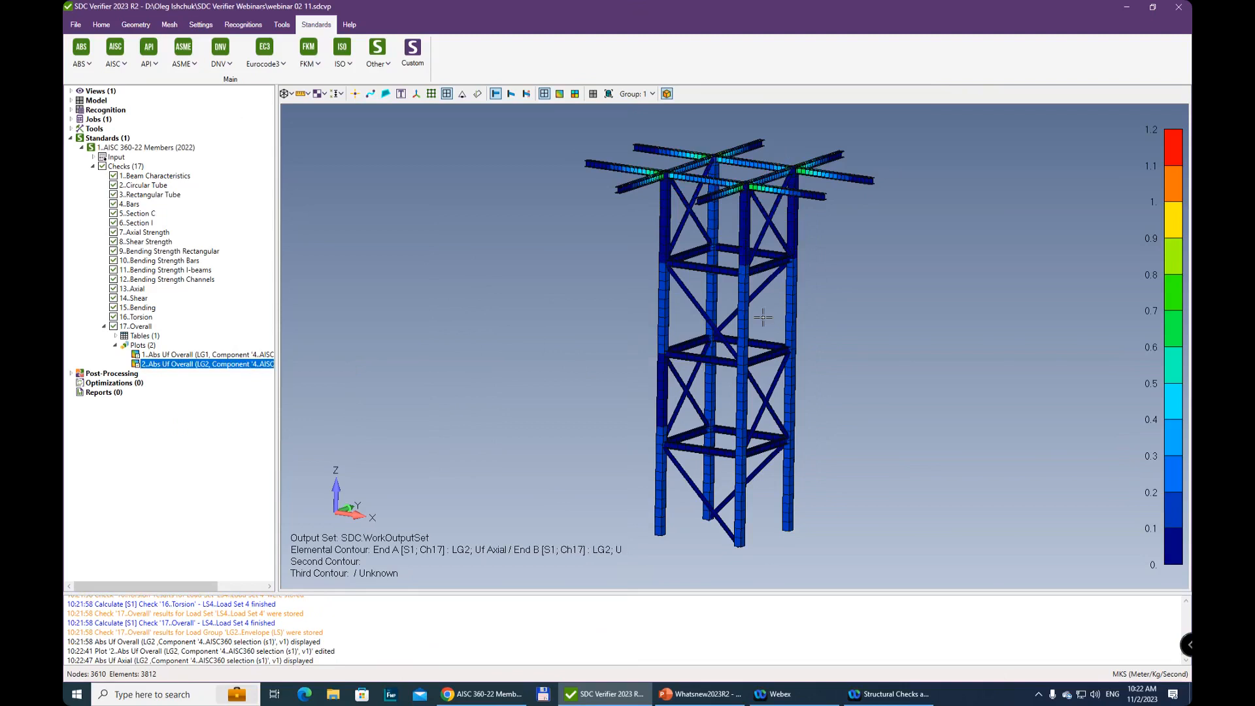
scroll(763, 317, "up", 5)
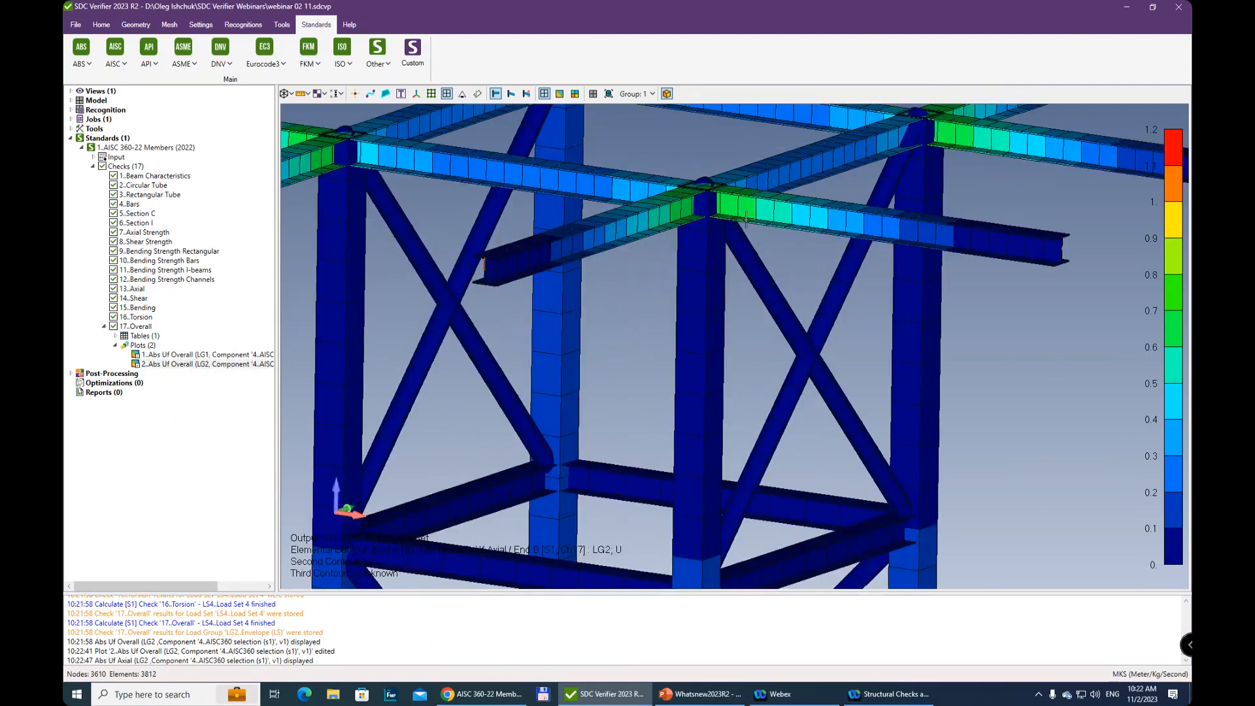
scroll(743, 288, "down", 3)
scroll(727, 370, "down", 2)
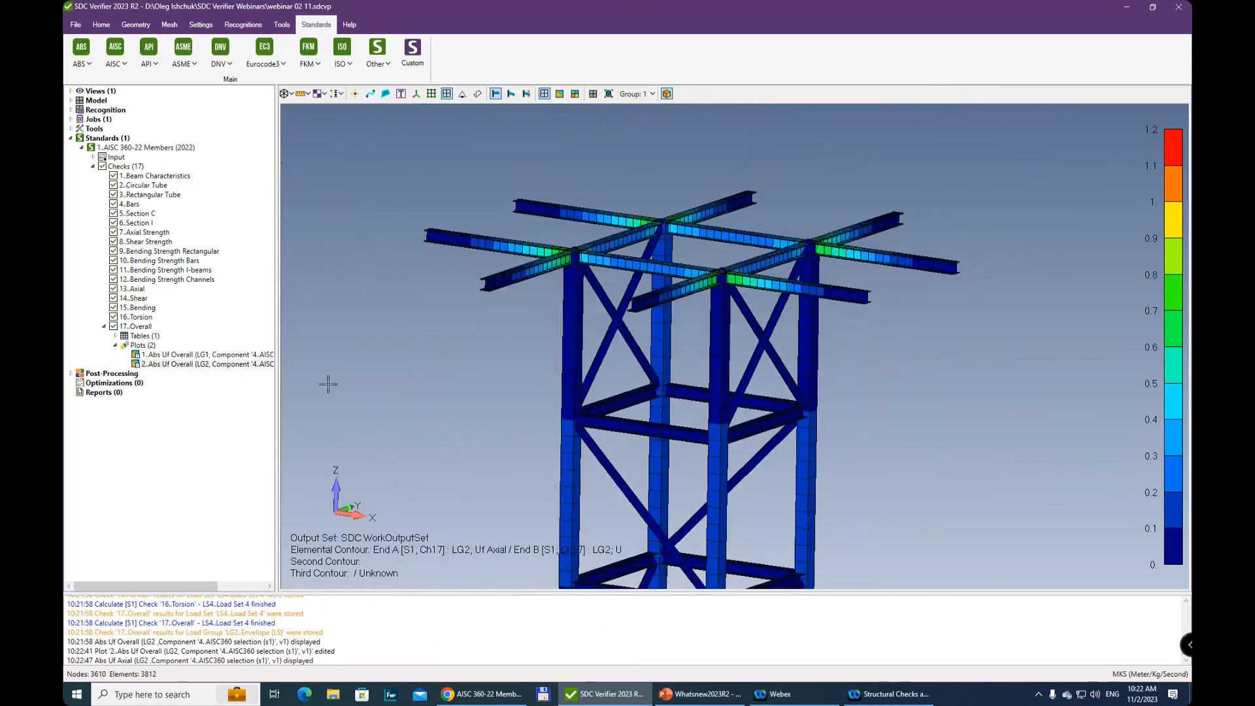
Set the LG2 plot's parameter to Uf Overall and preview the plot, inspecting the top of the tower
right_click(182, 368)
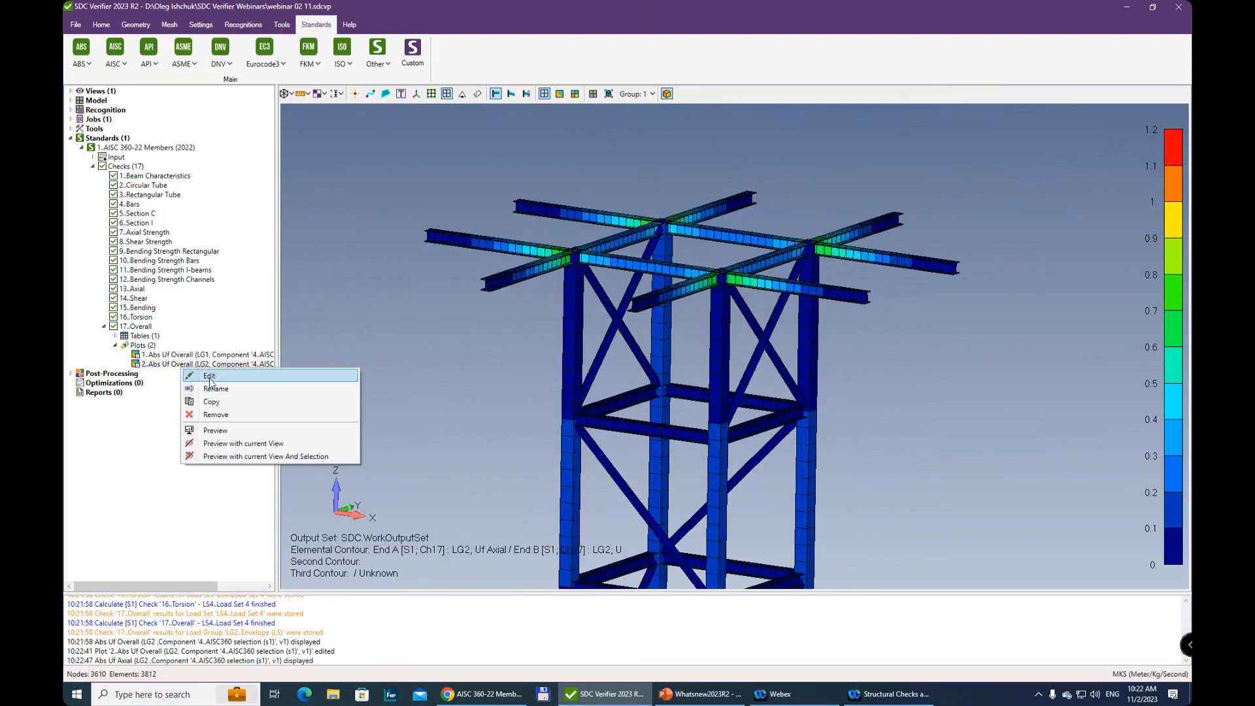
left_click(208, 376)
left_click(555, 352)
left_click(544, 431)
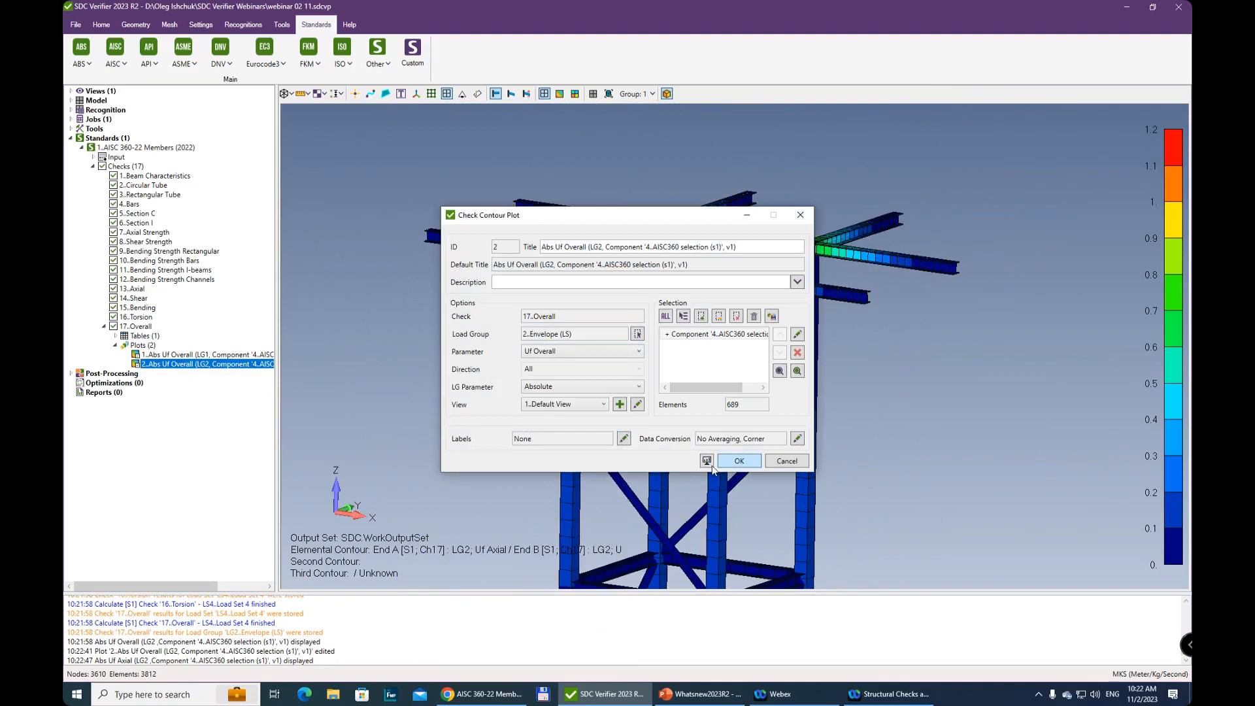
left_click(740, 463)
right_click(229, 367)
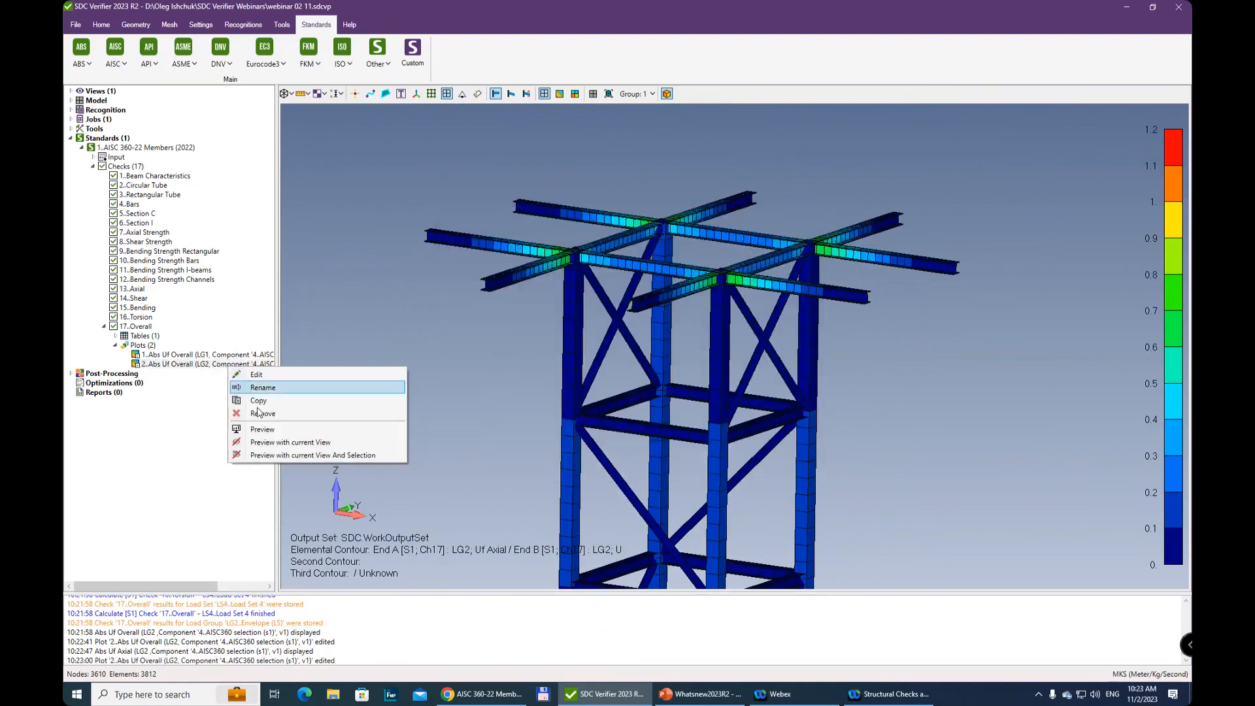
left_click(262, 430)
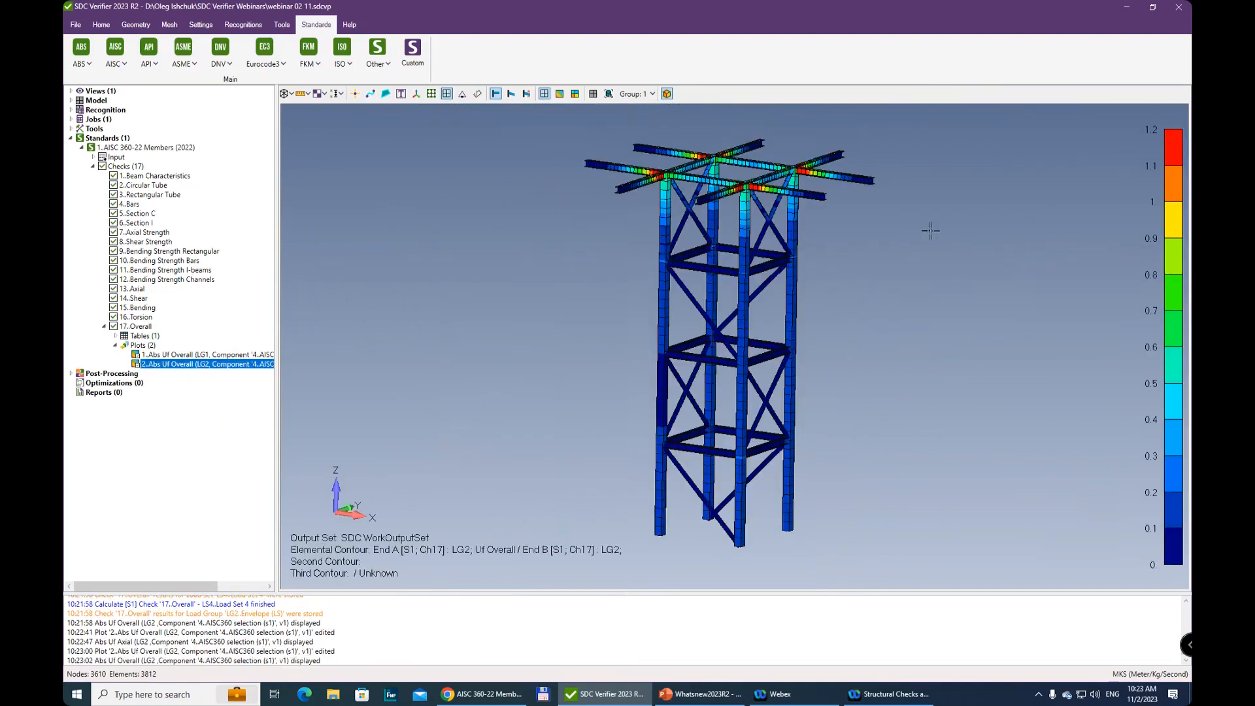
scroll(782, 196, "up", 3)
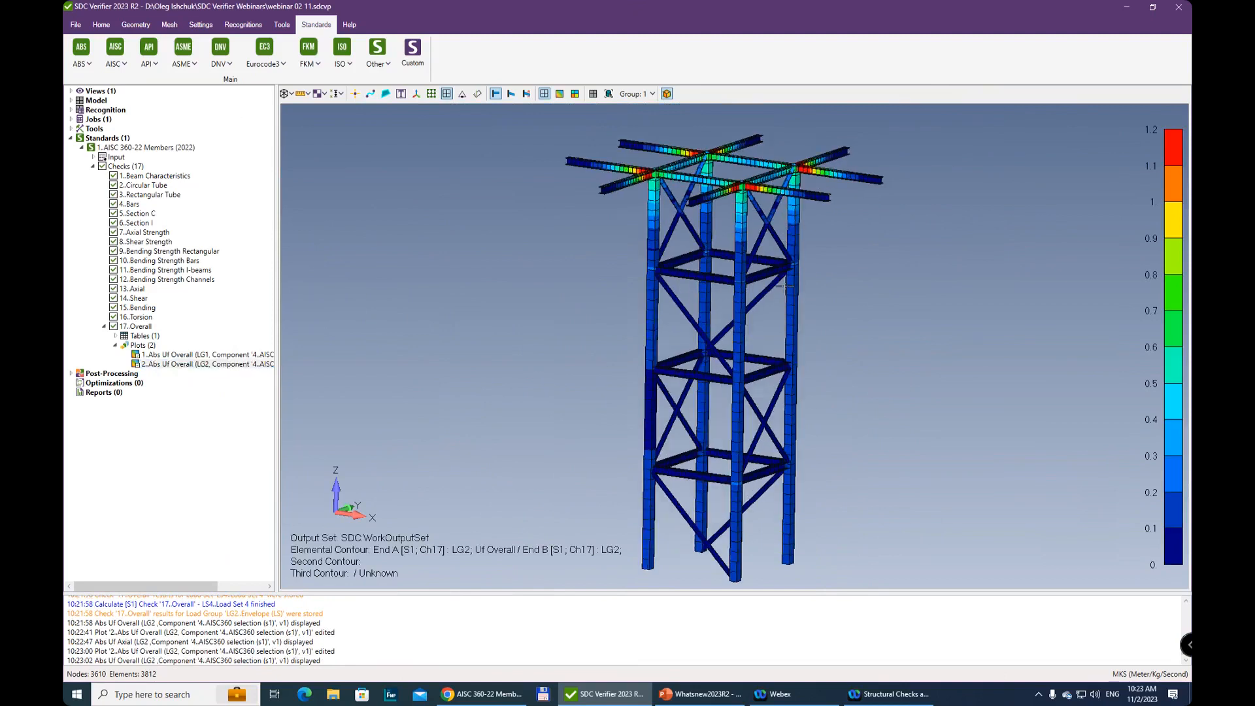
scroll(730, 538, "up", 4)
scroll(720, 159, "down", 5)
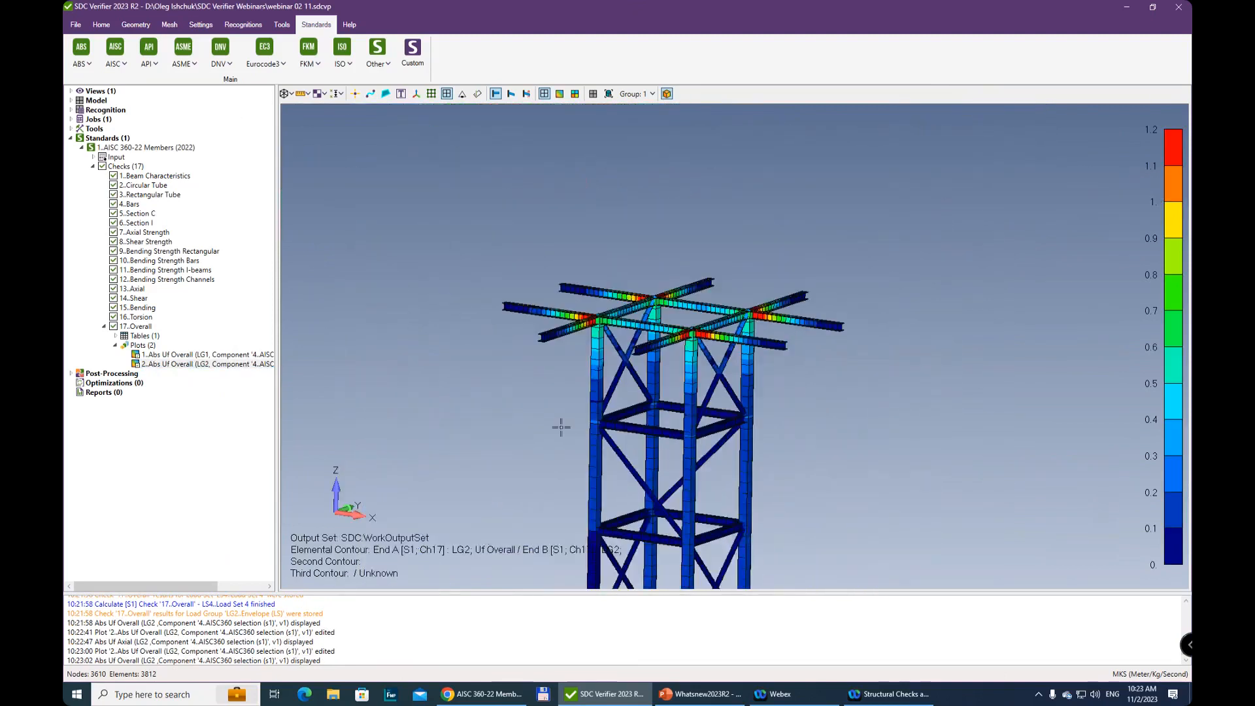
middle_click_drag(527, 415, 504, 451)
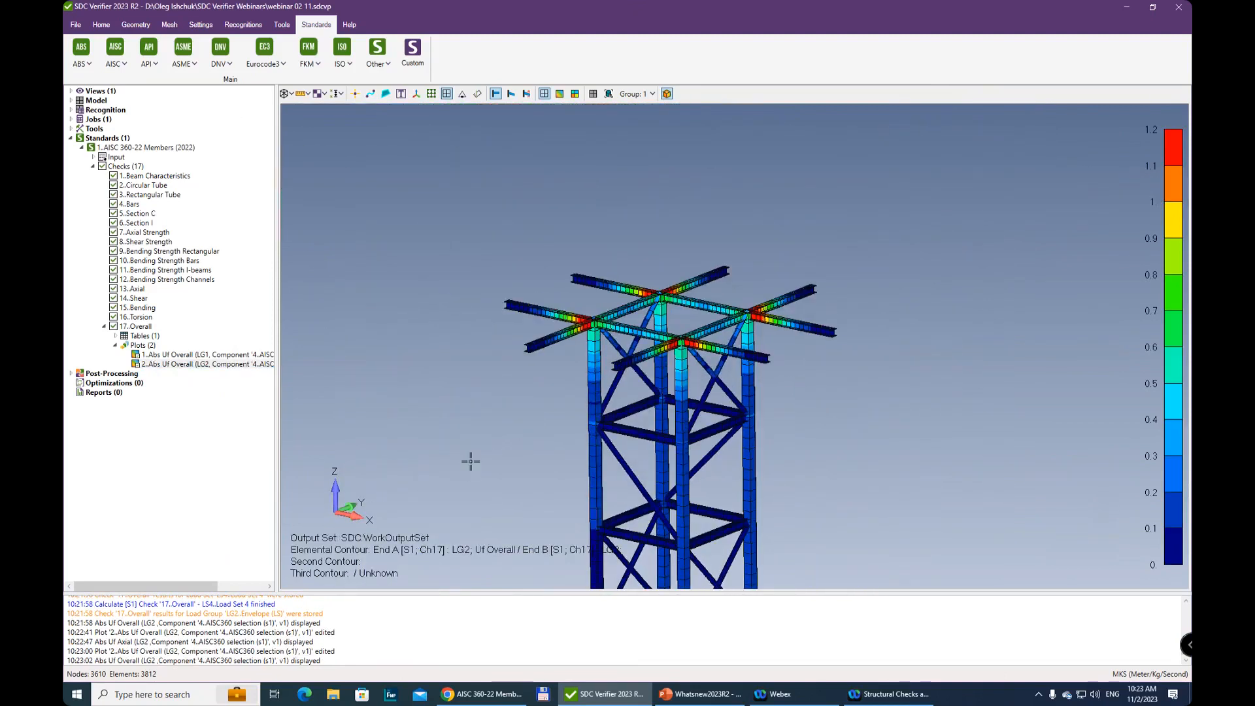
middle_click_drag(649, 428, 721, 327, "ctrl")
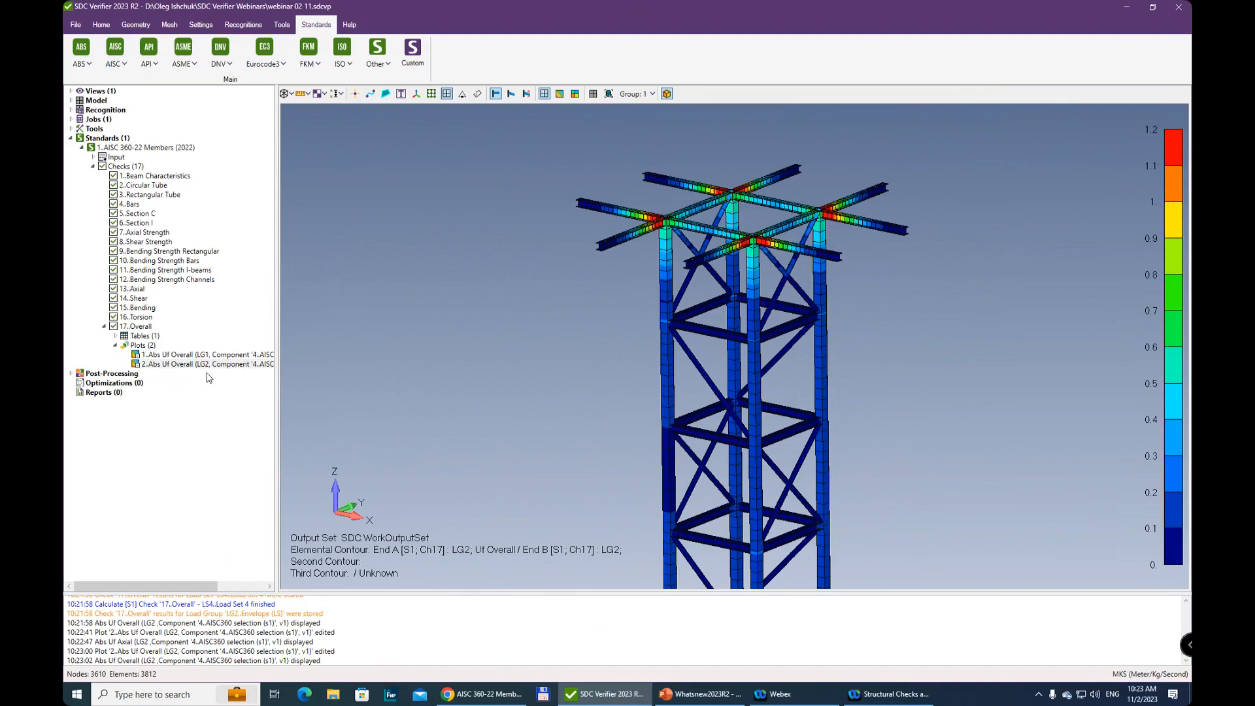
Open the Overall check's Over Load Groups table for editing, fill it for the selected load groups and widen the window
left_click(116, 336)
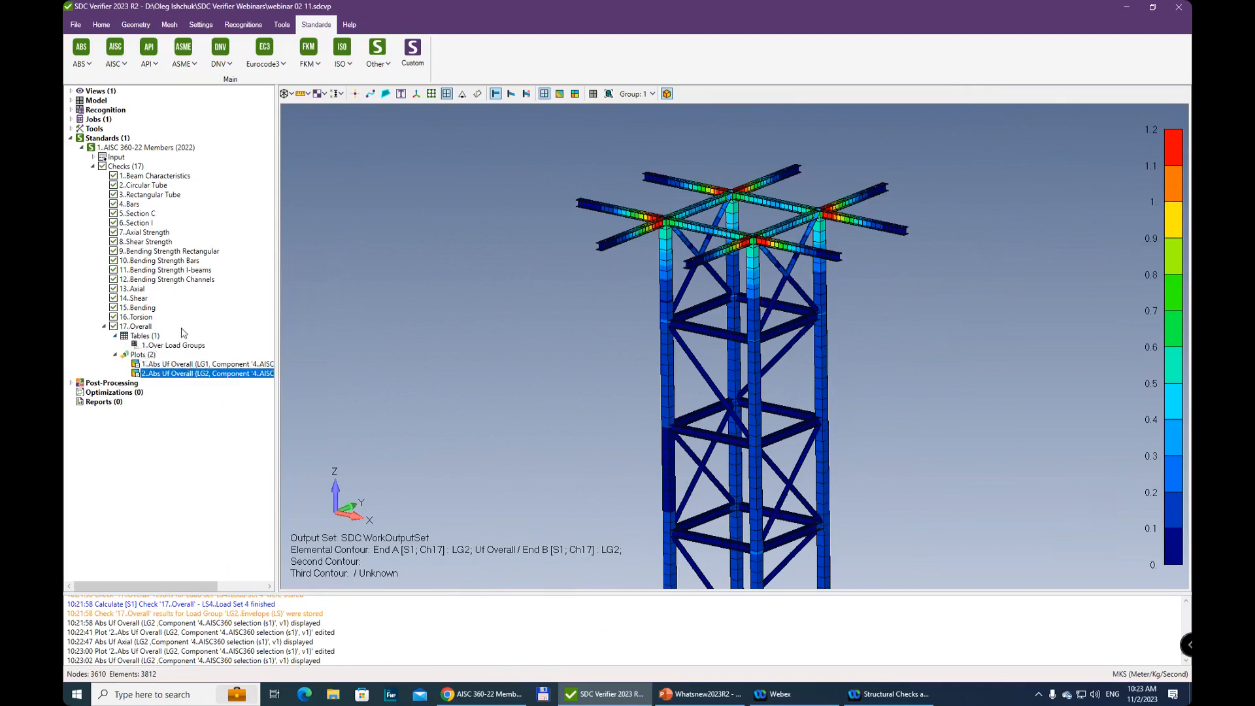
right_click(185, 349)
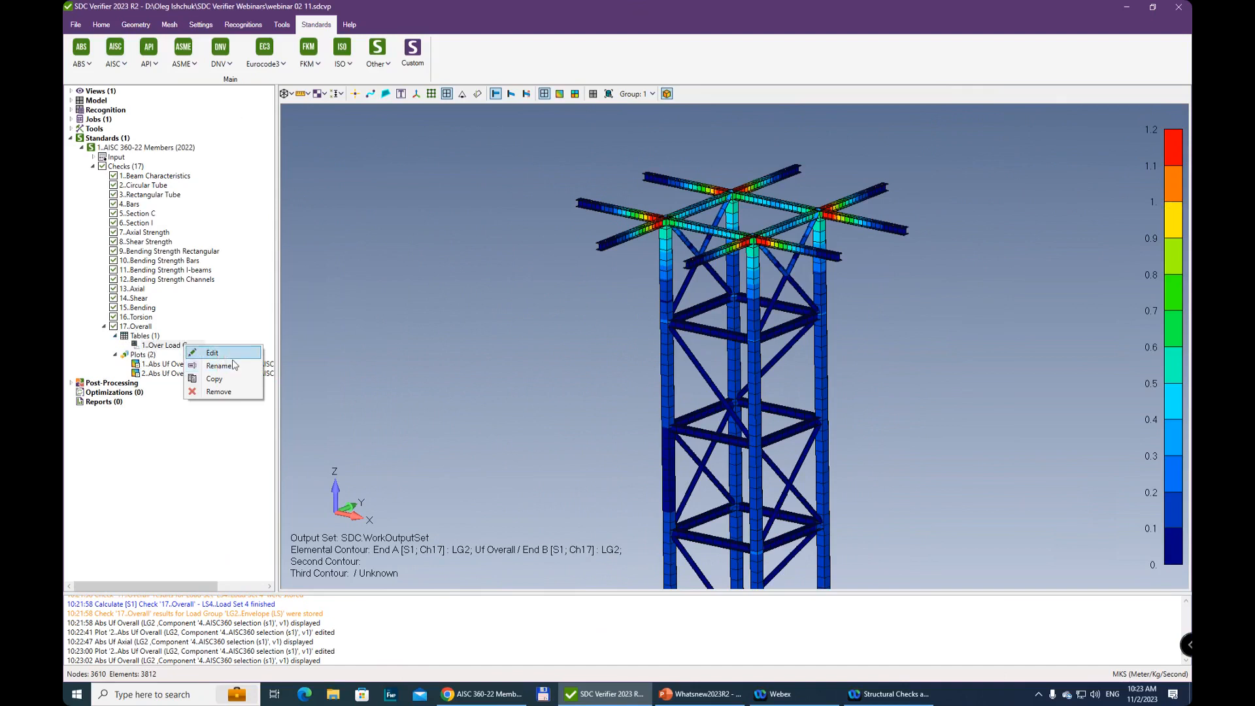
left_click(216, 353)
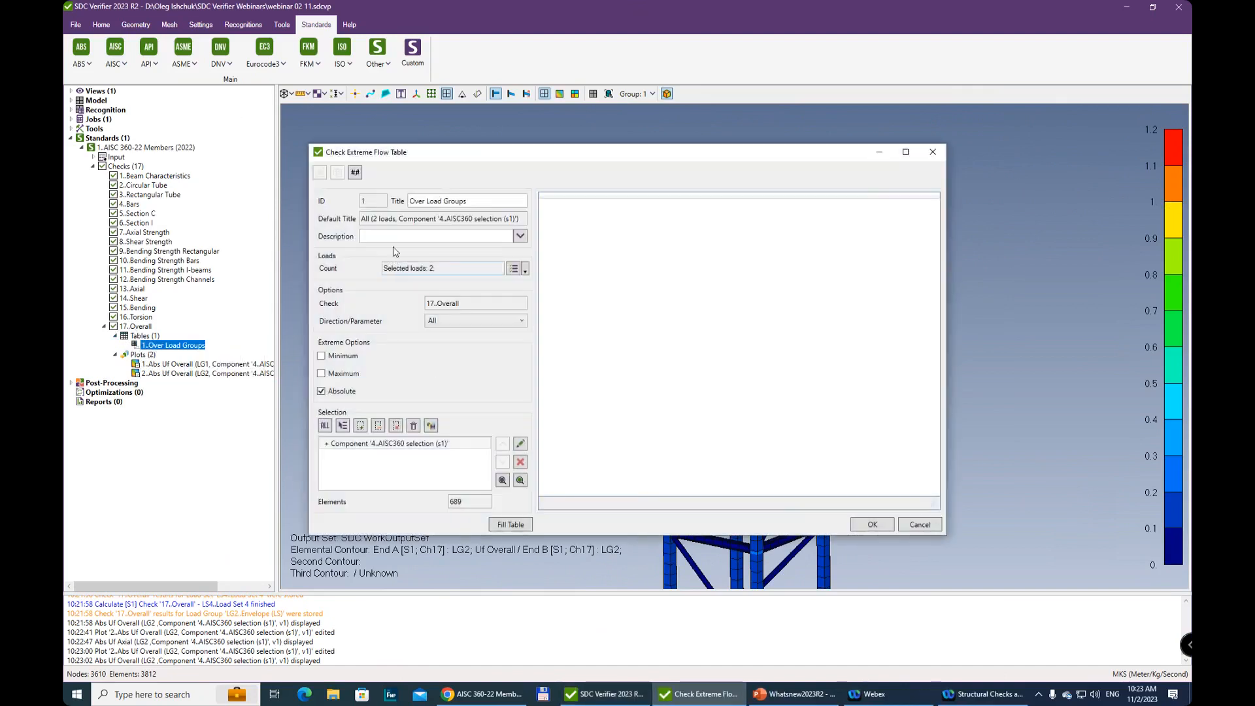
left_click(512, 269)
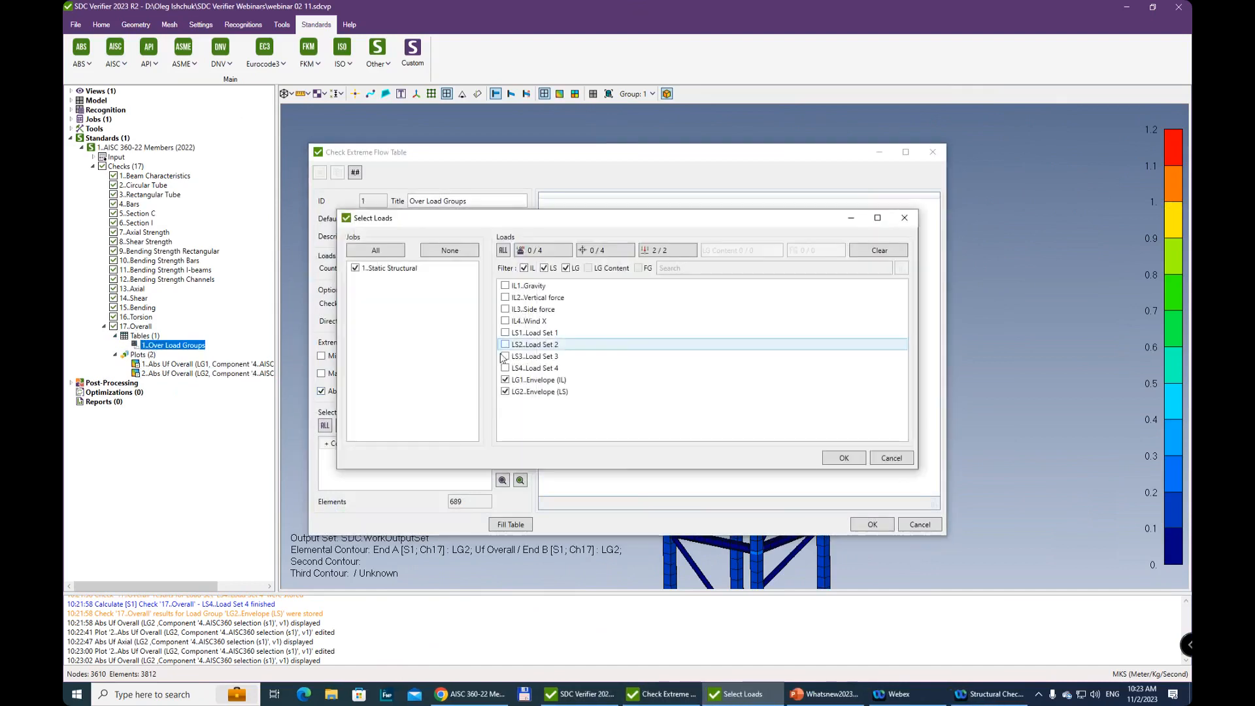
left_click(890, 460)
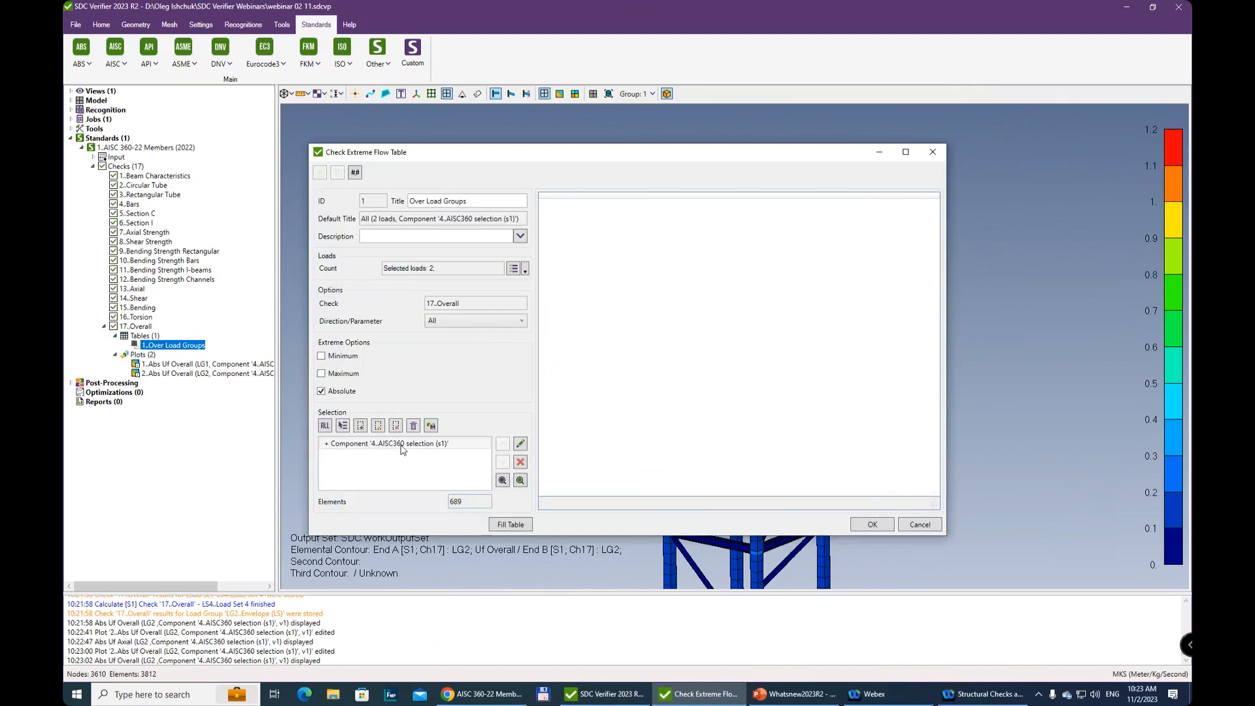
left_click(512, 525)
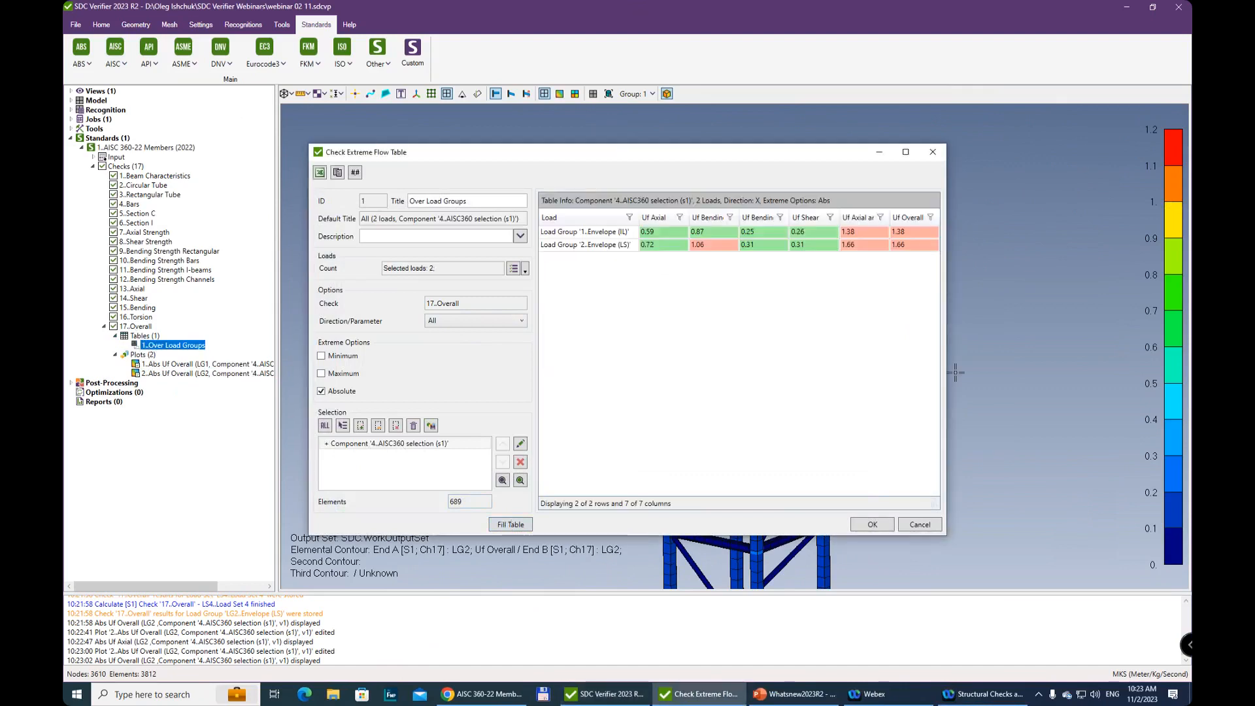
left_click_drag(946, 360, 1040, 350)
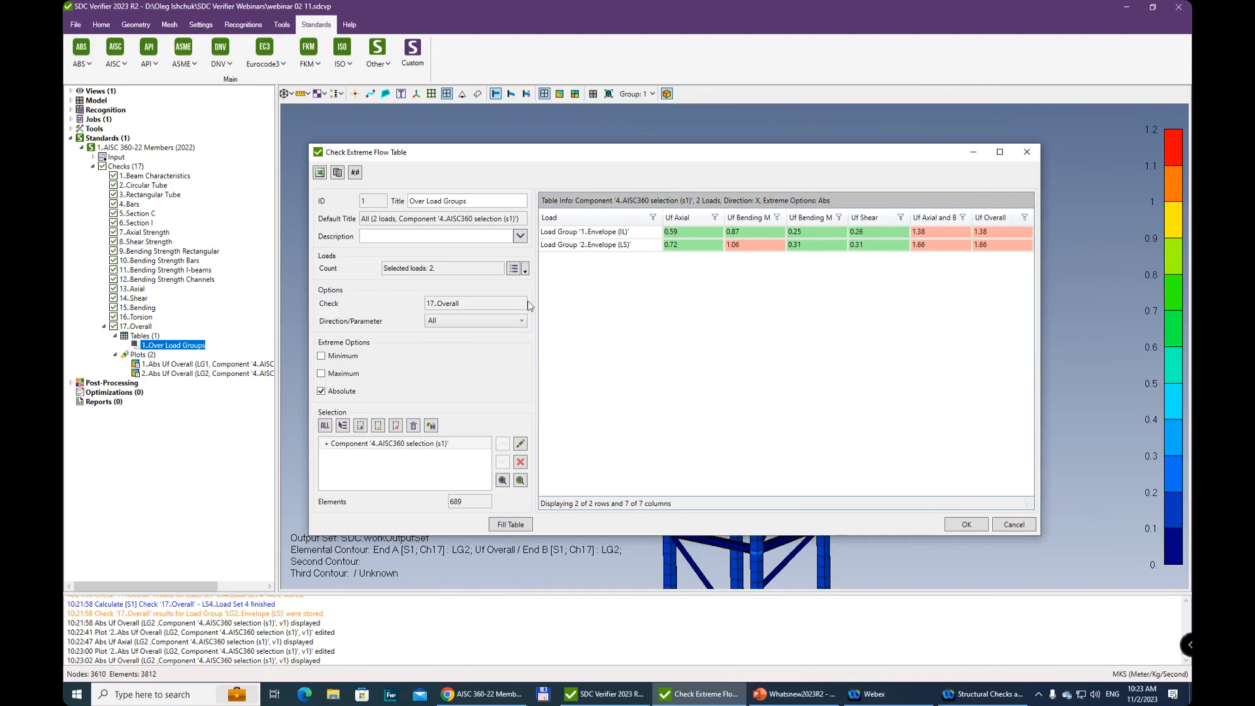
Add all individual loads and load sets to the table's selected loads and refill the table
left_click(514, 270)
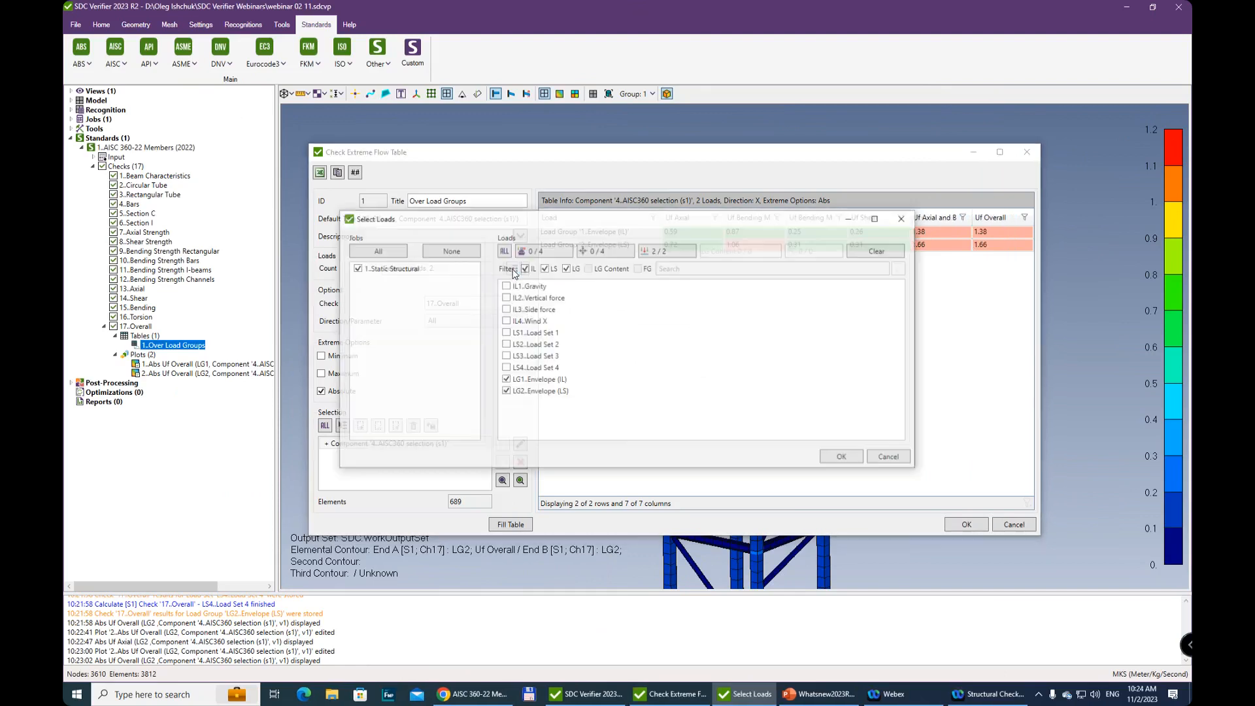
left_click(602, 257)
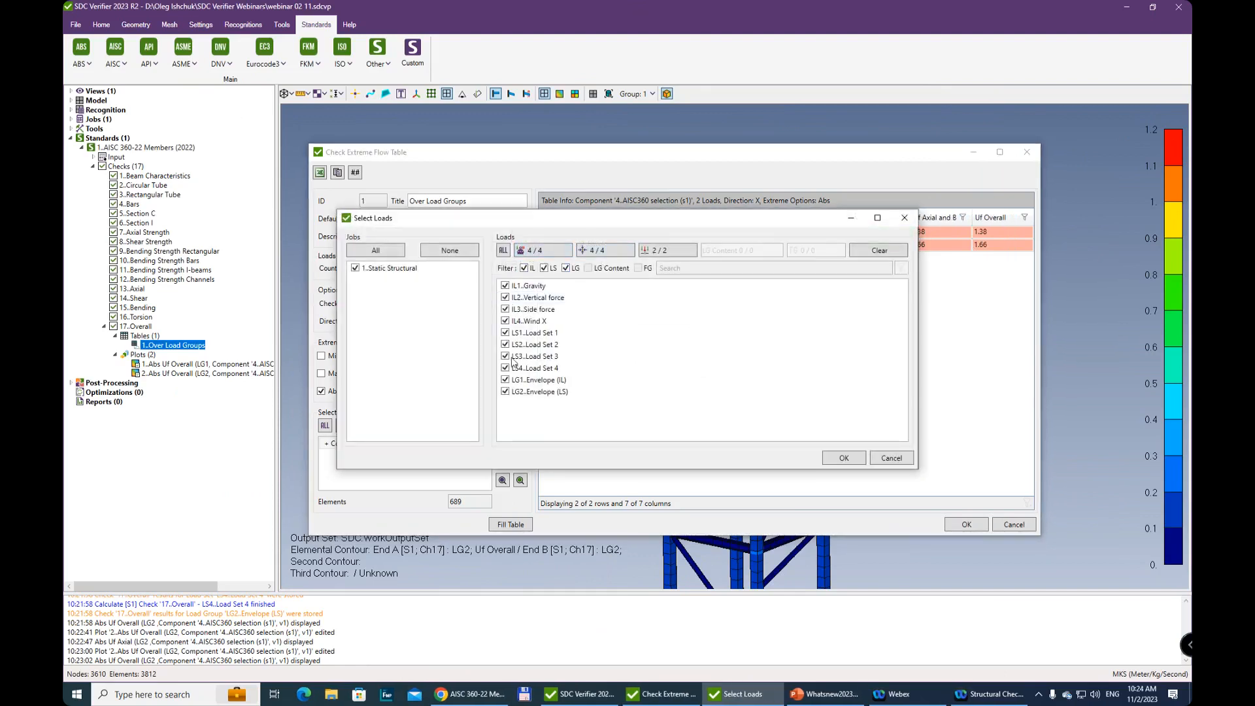
left_click(844, 458)
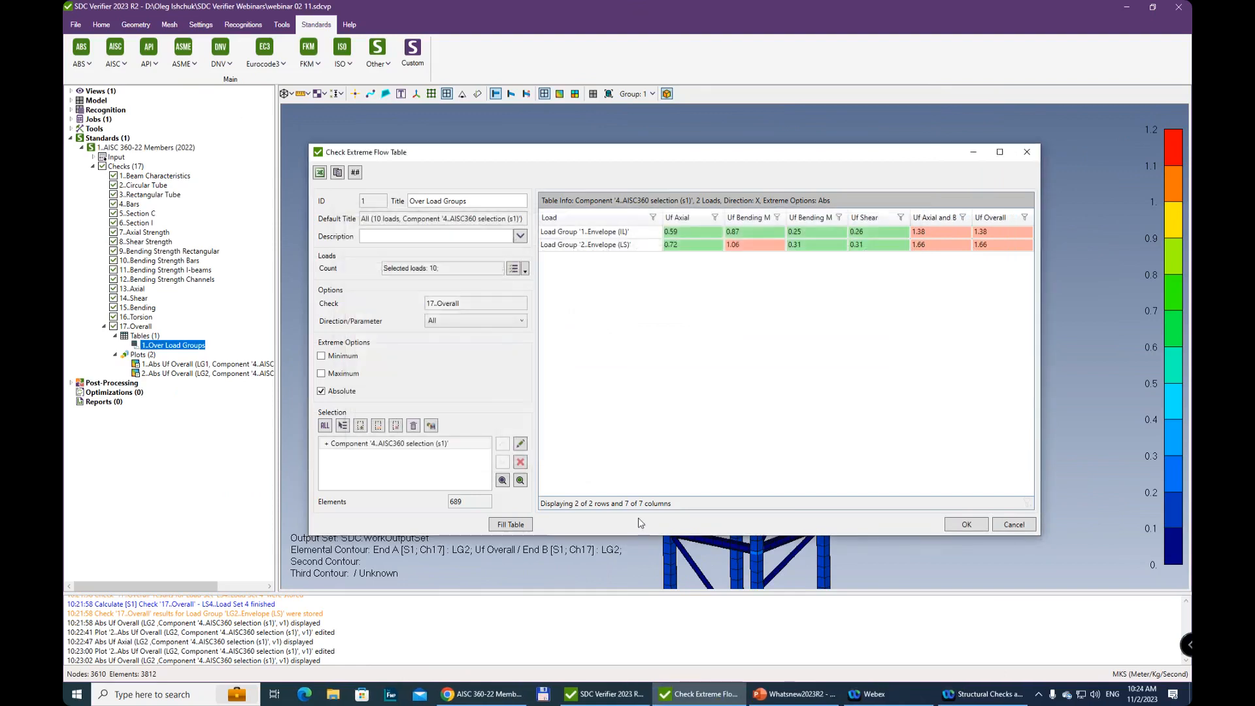
left_click(511, 525)
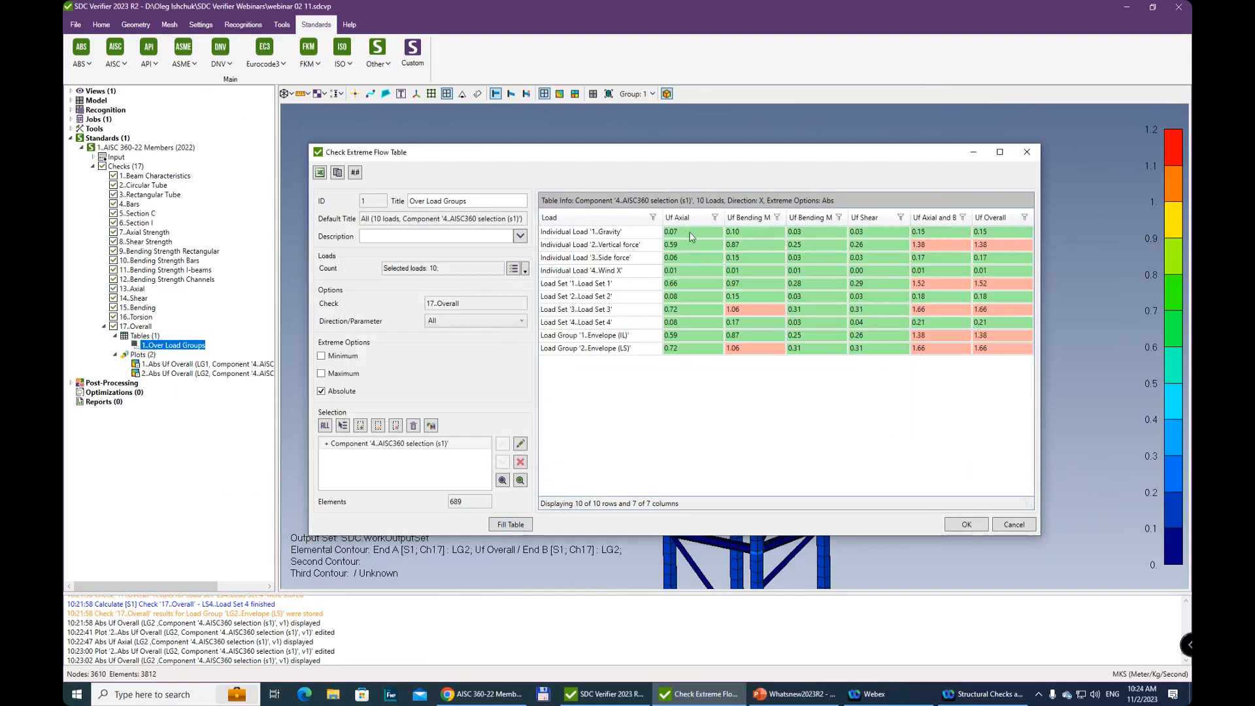
Compare the axial, bending, shear and overall utilization factors across the individual loads and load sets in the table
left_click(573, 231)
left_click(855, 257)
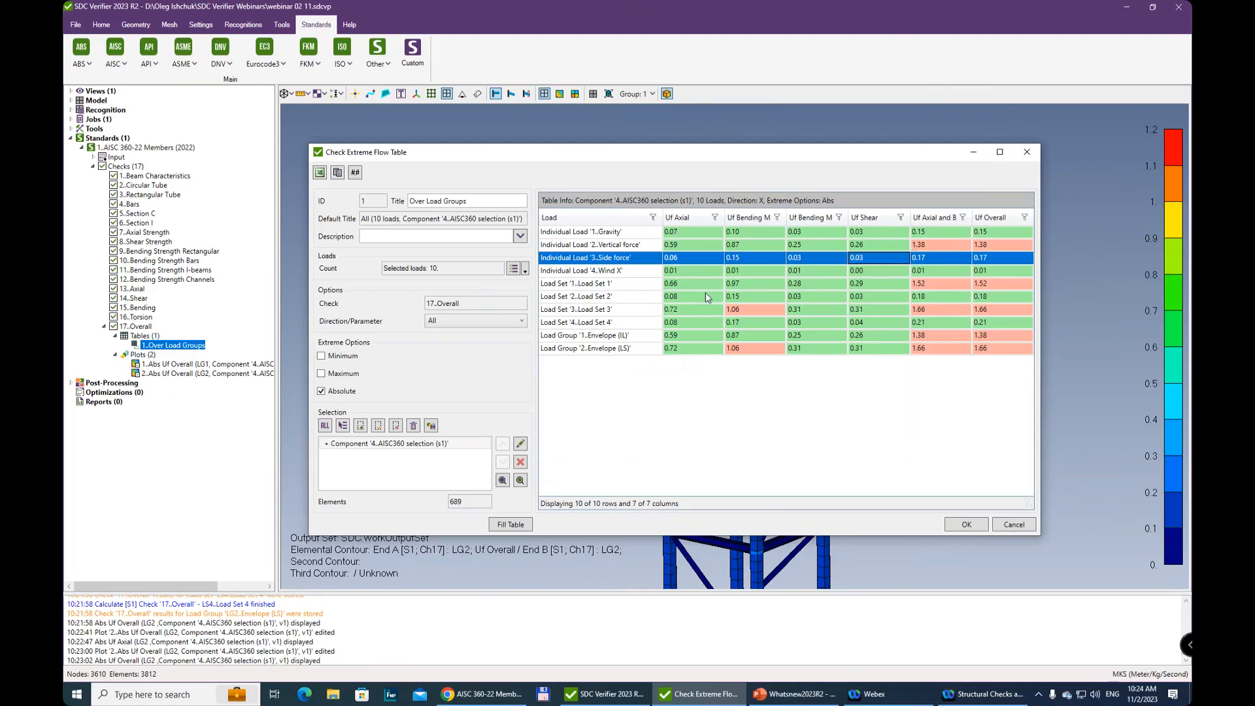
left_click(616, 249)
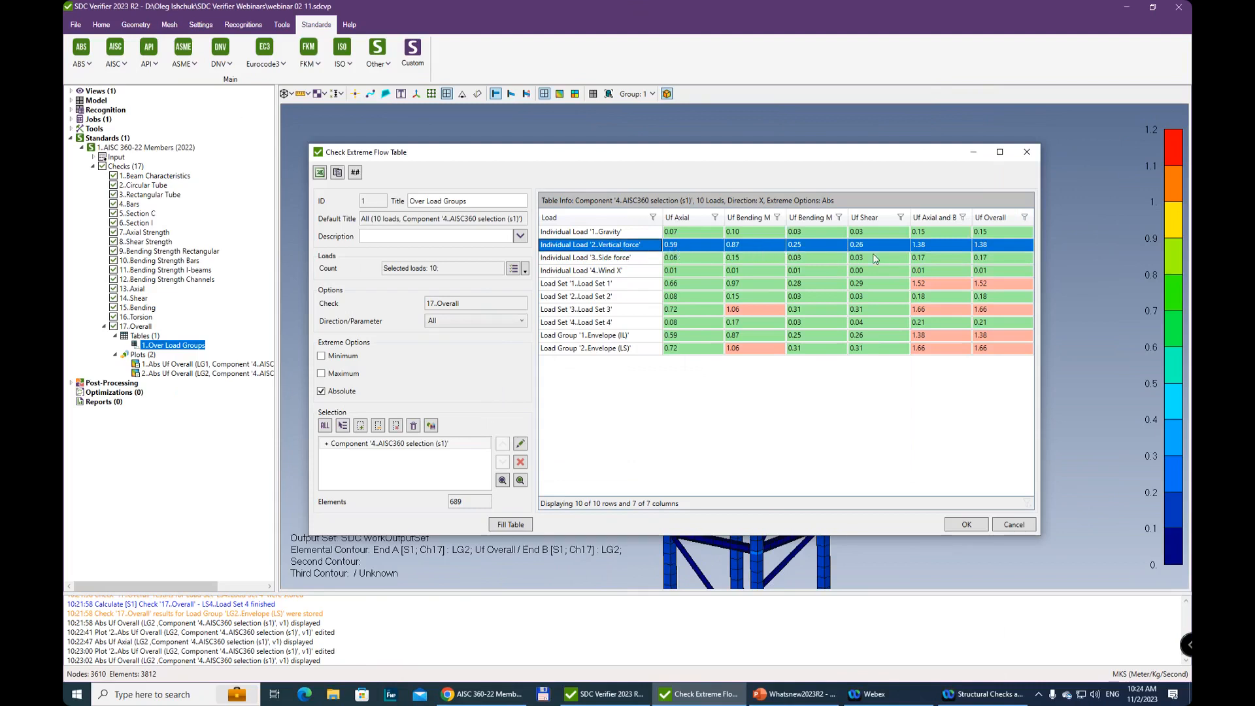
left_click(943, 251)
left_click(943, 260)
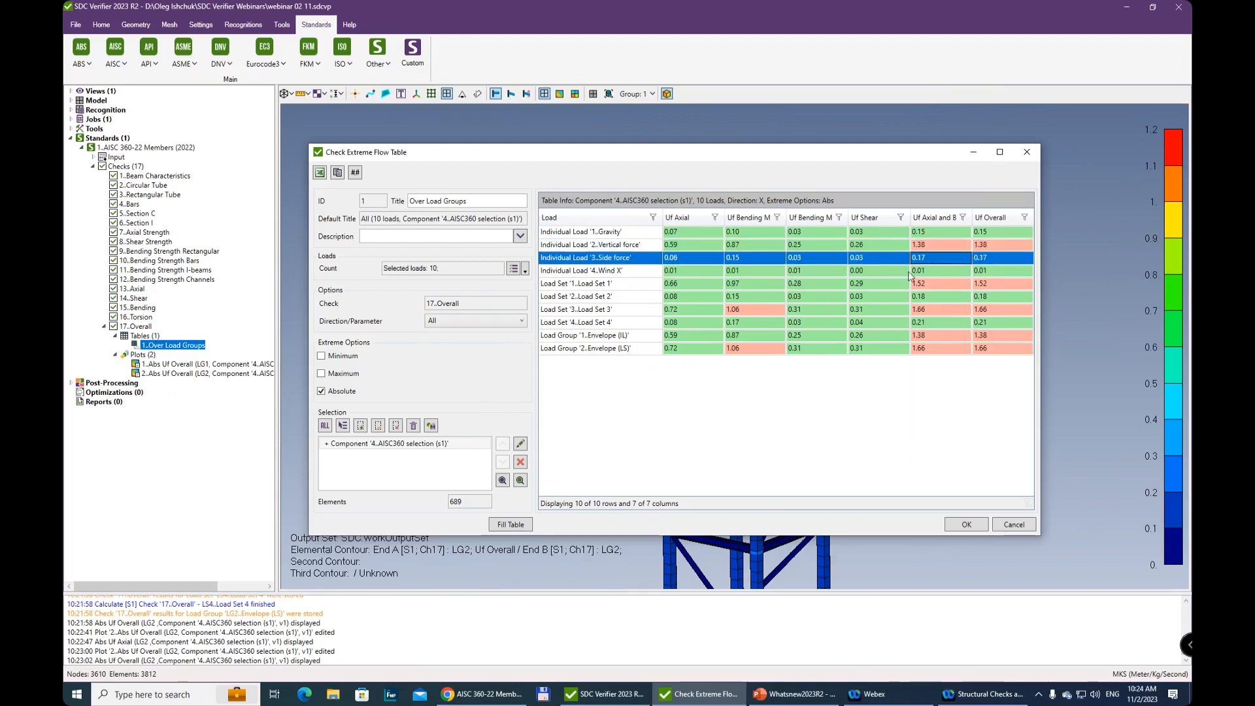
left_click(934, 269)
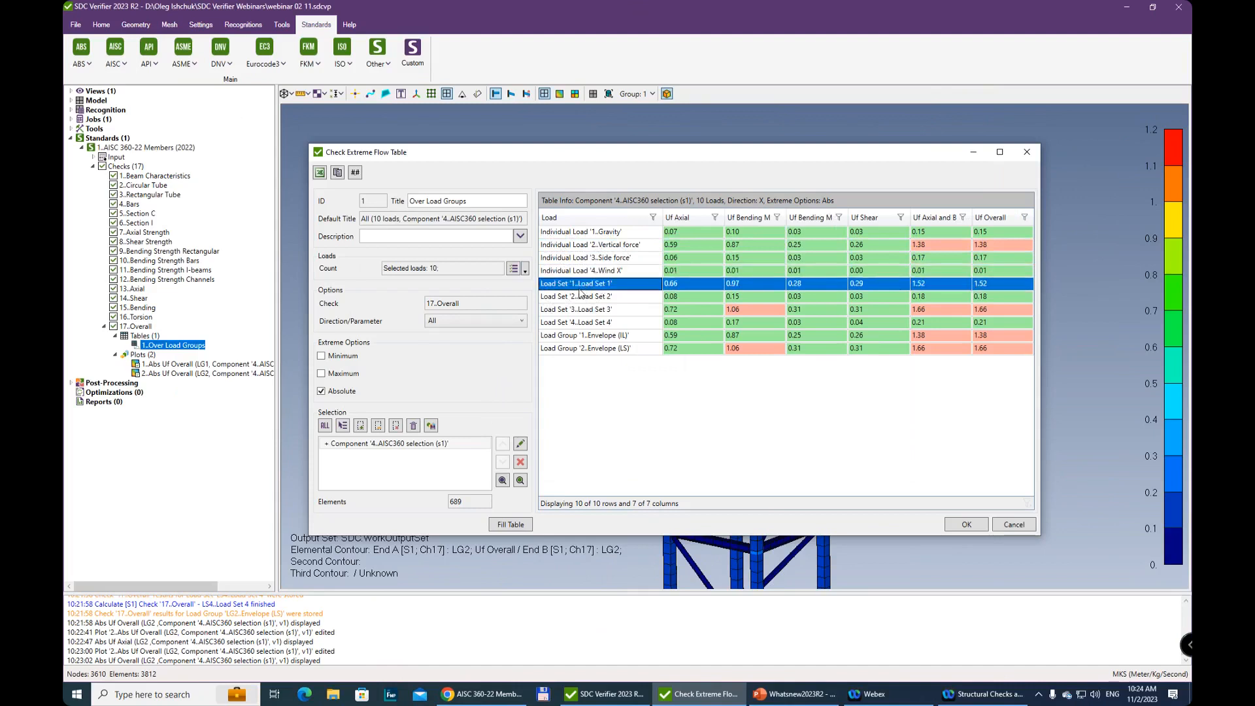
left_click(590, 307)
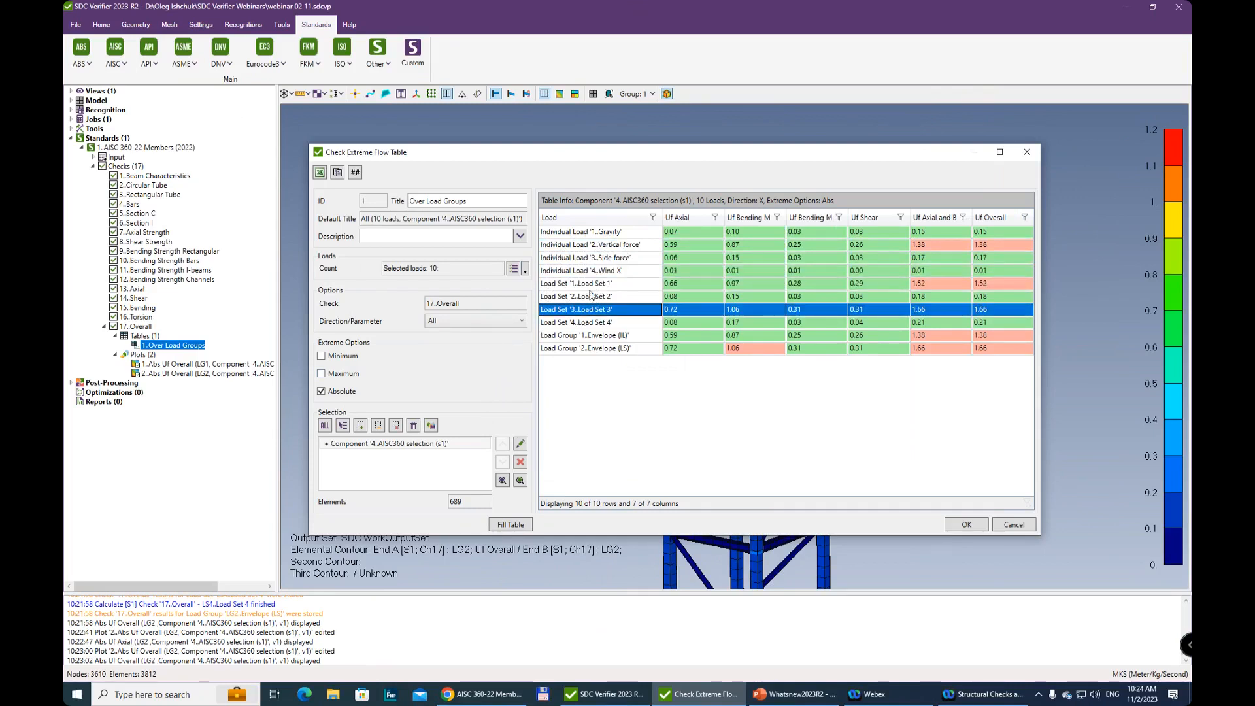
left_click(601, 285)
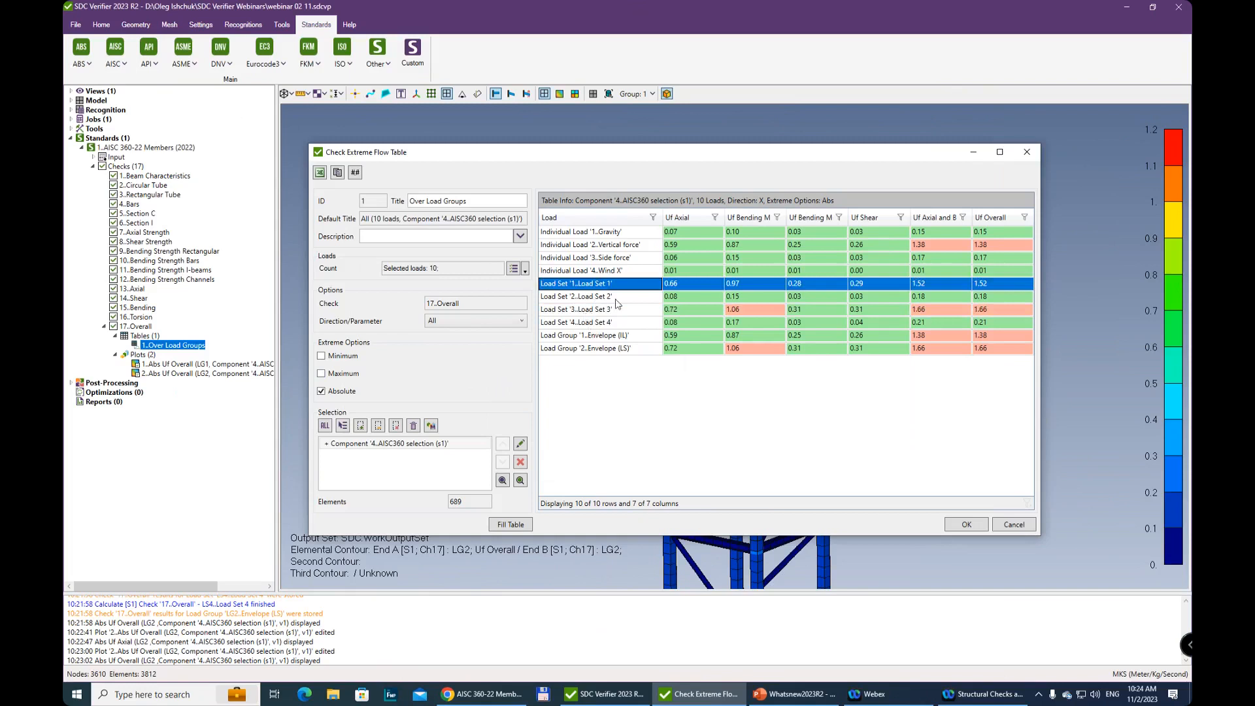
left_click(651, 298)
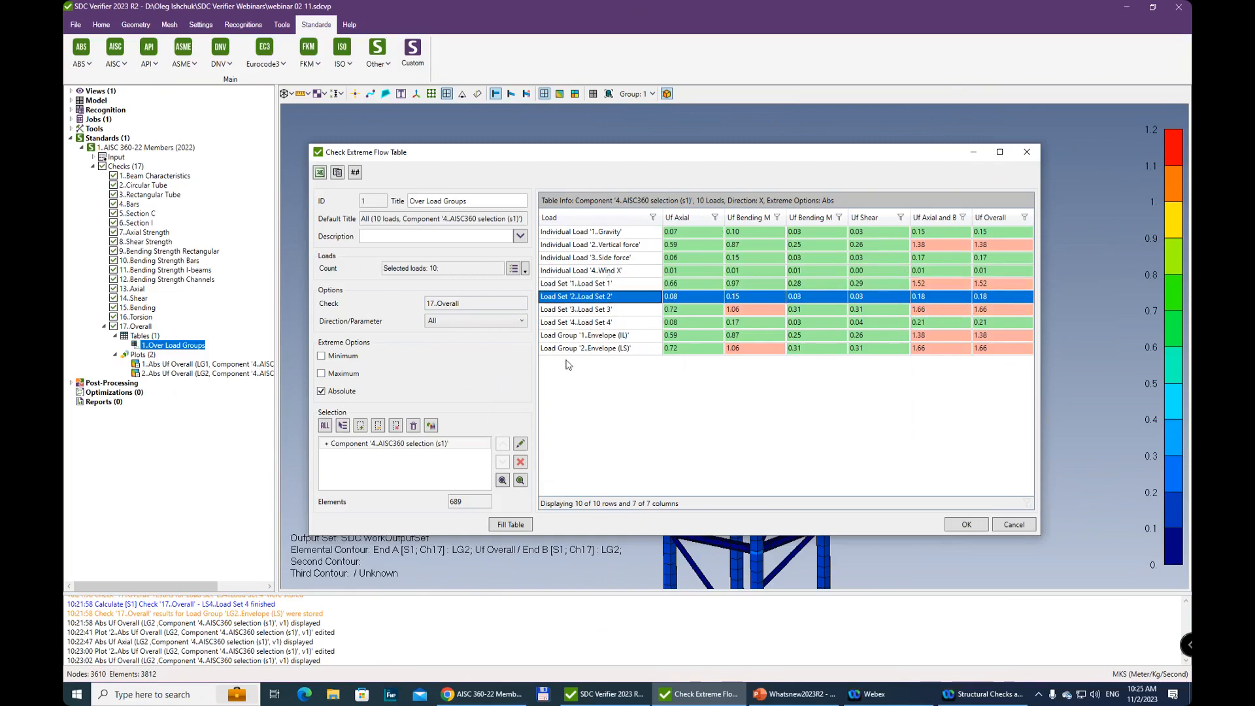
Filter the table's Uf Overall column to values between 1 and 2 and select the Vertical force row
left_click(715, 218)
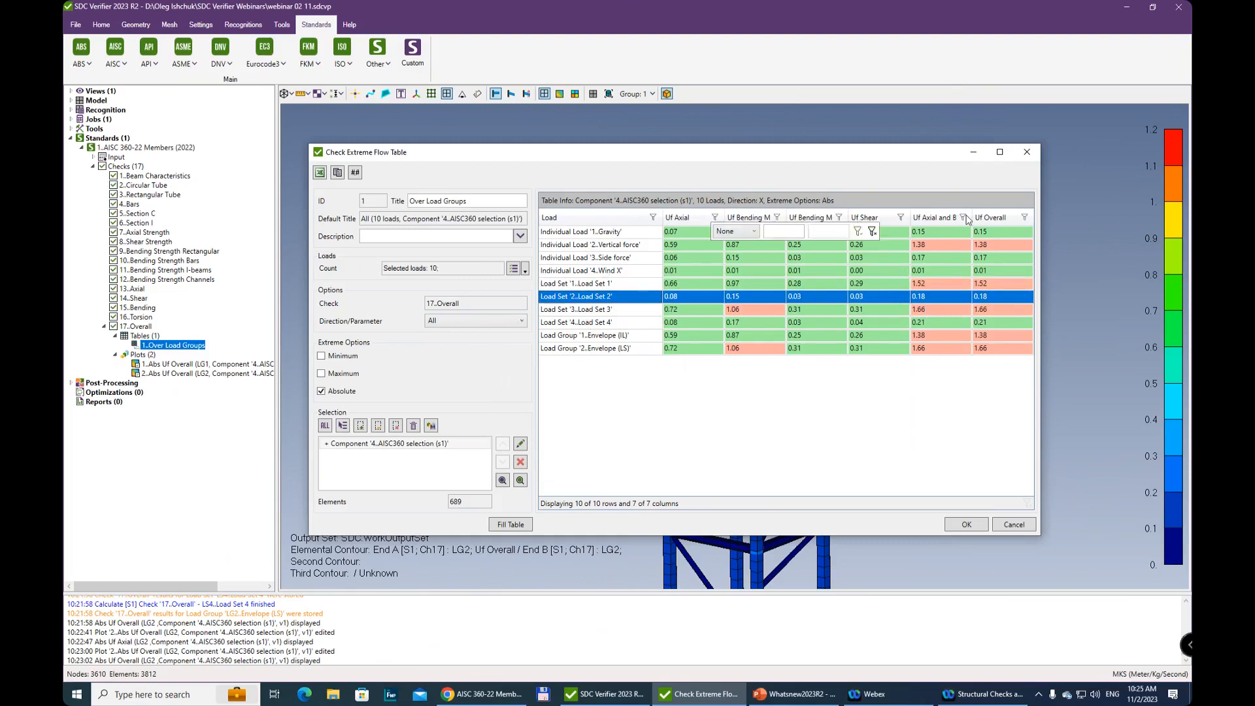
left_click(1025, 219)
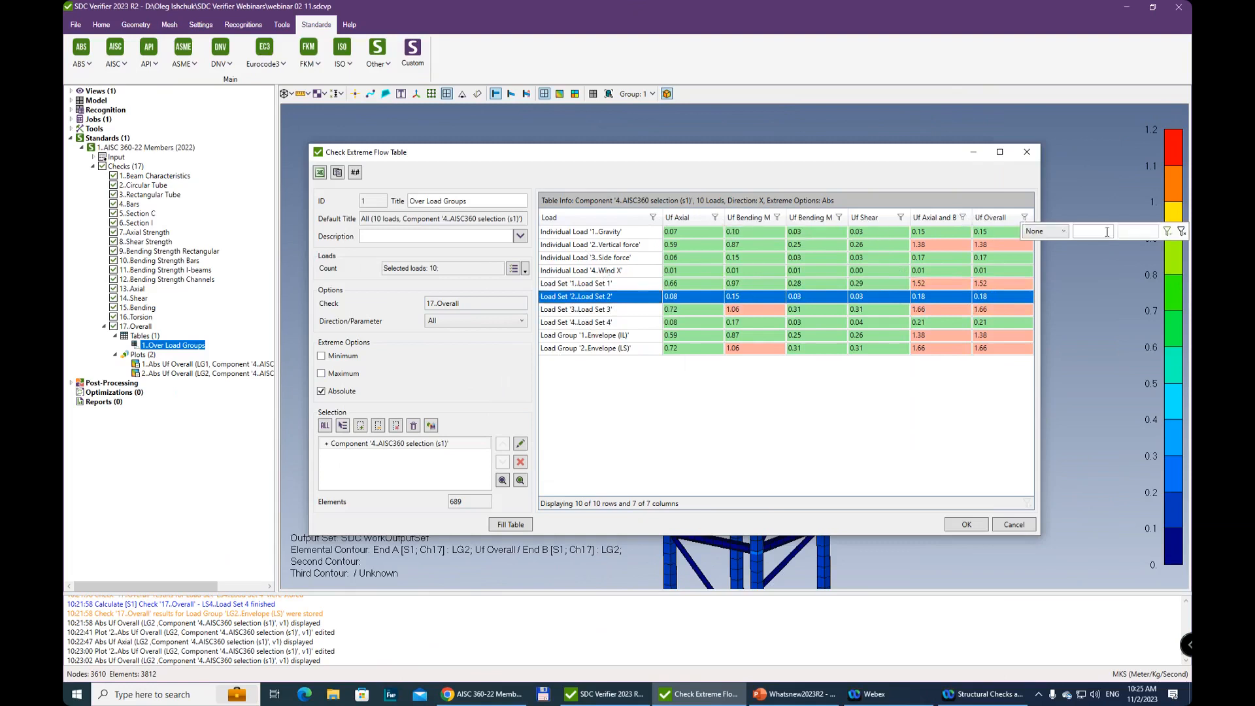
left_click(1066, 232)
left_click(1045, 268)
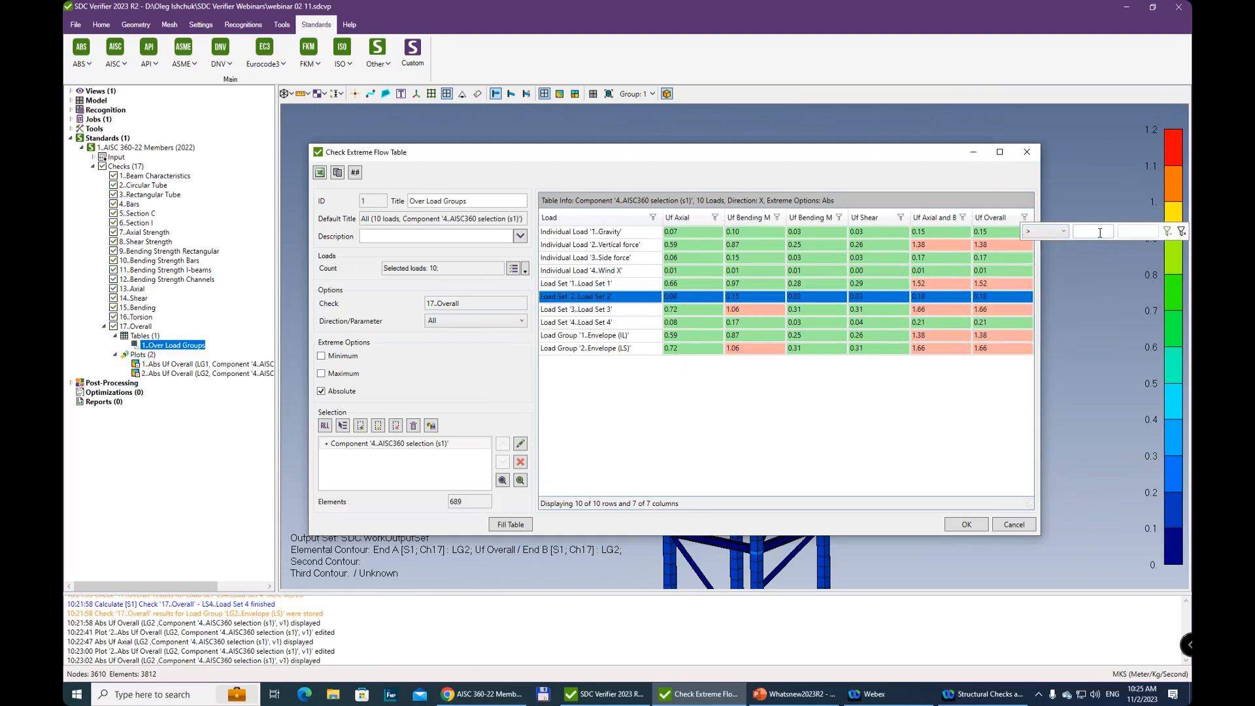
type("1")
left_click(1066, 232)
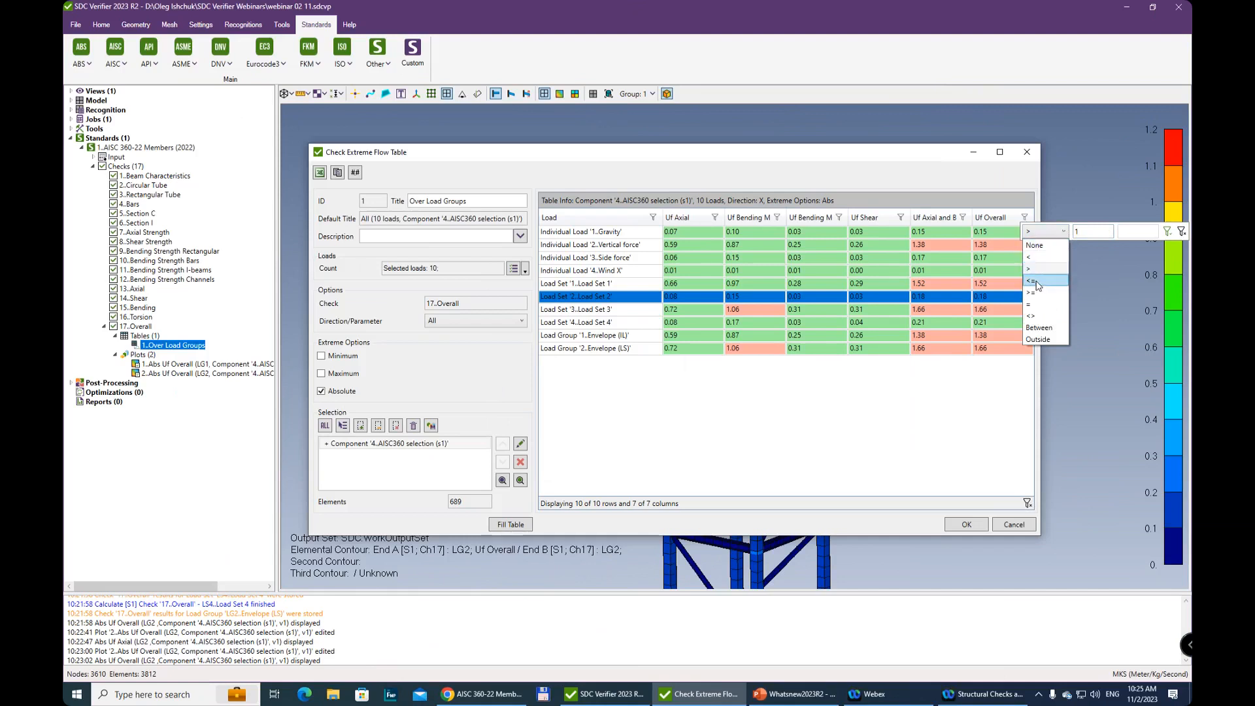
left_click(1040, 328)
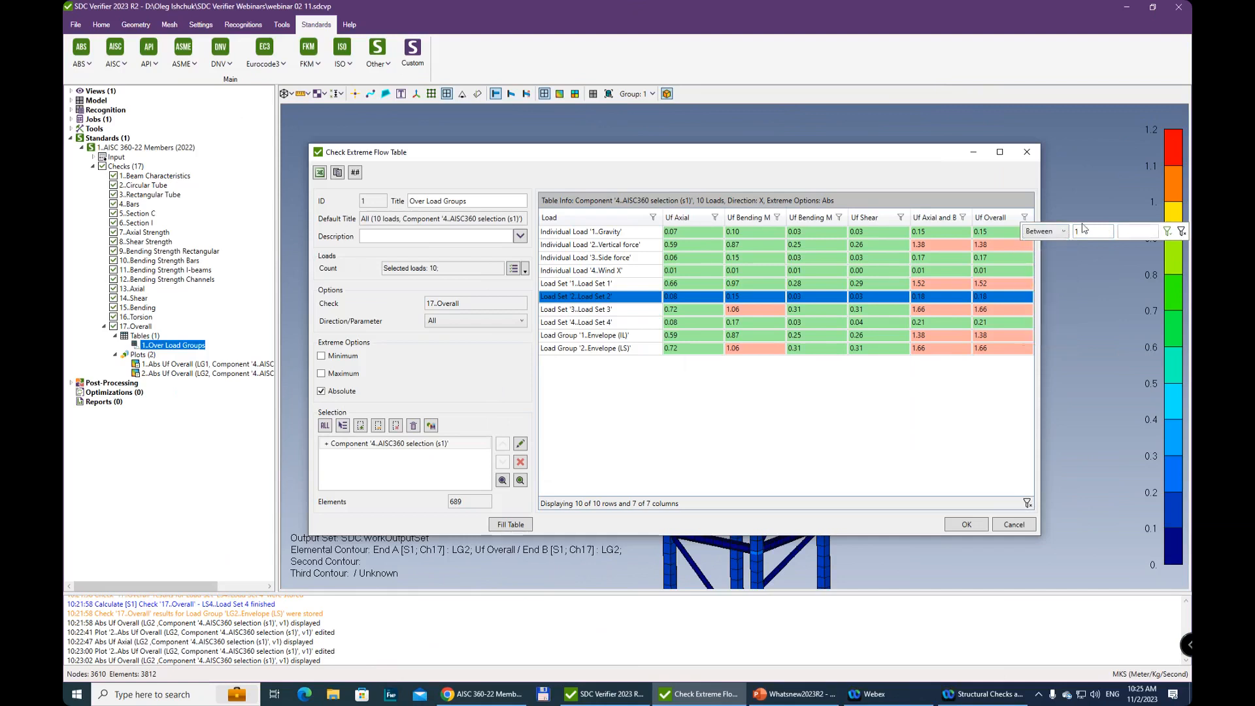
left_click(1134, 230)
type("2")
left_click(1168, 230)
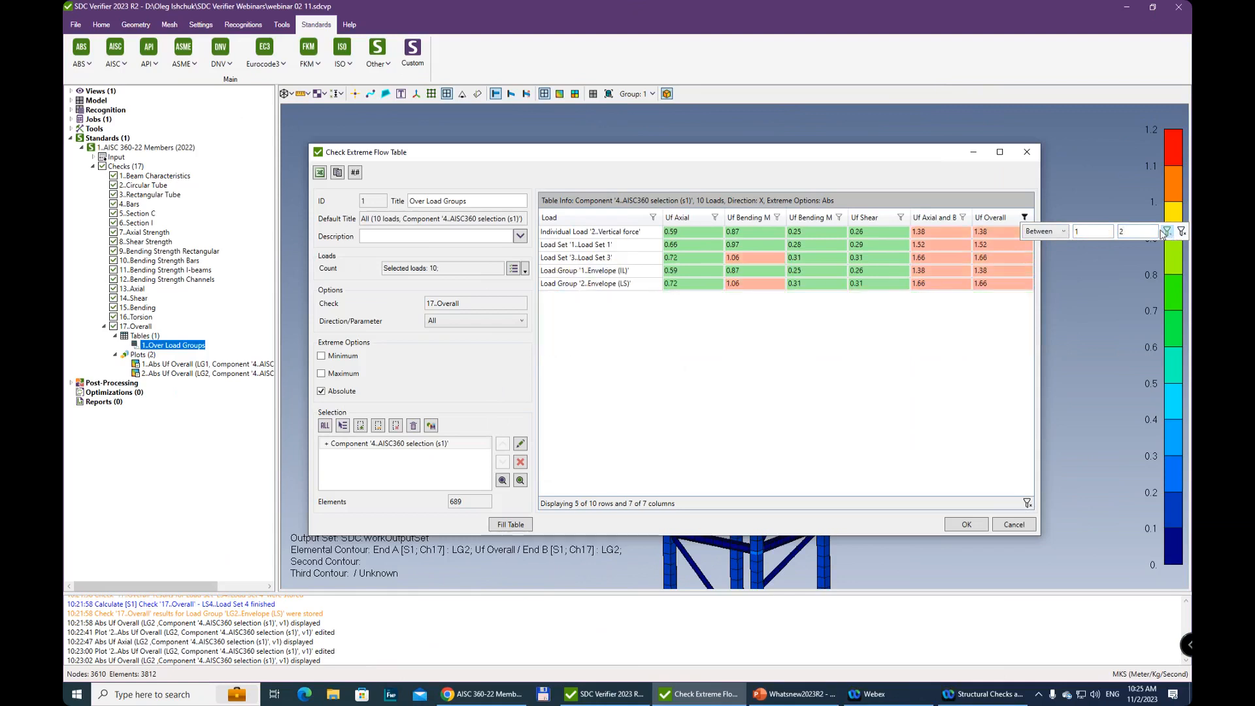
left_click(816, 361)
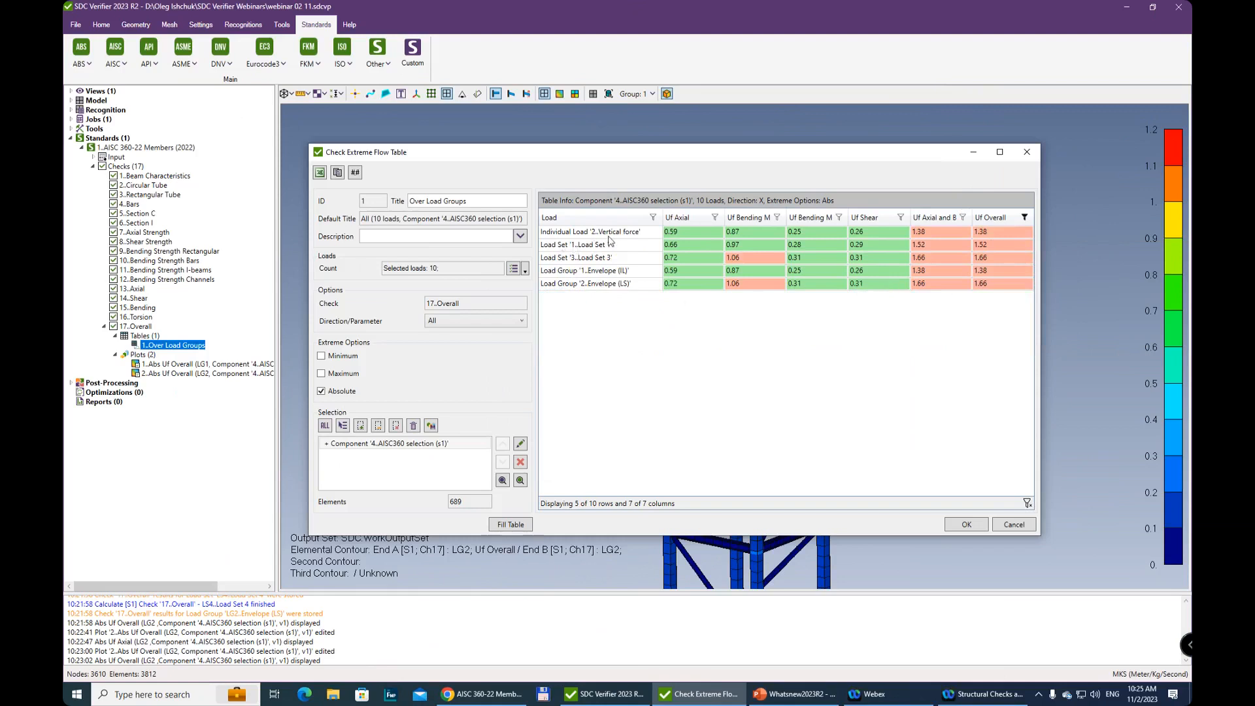
left_click(641, 233)
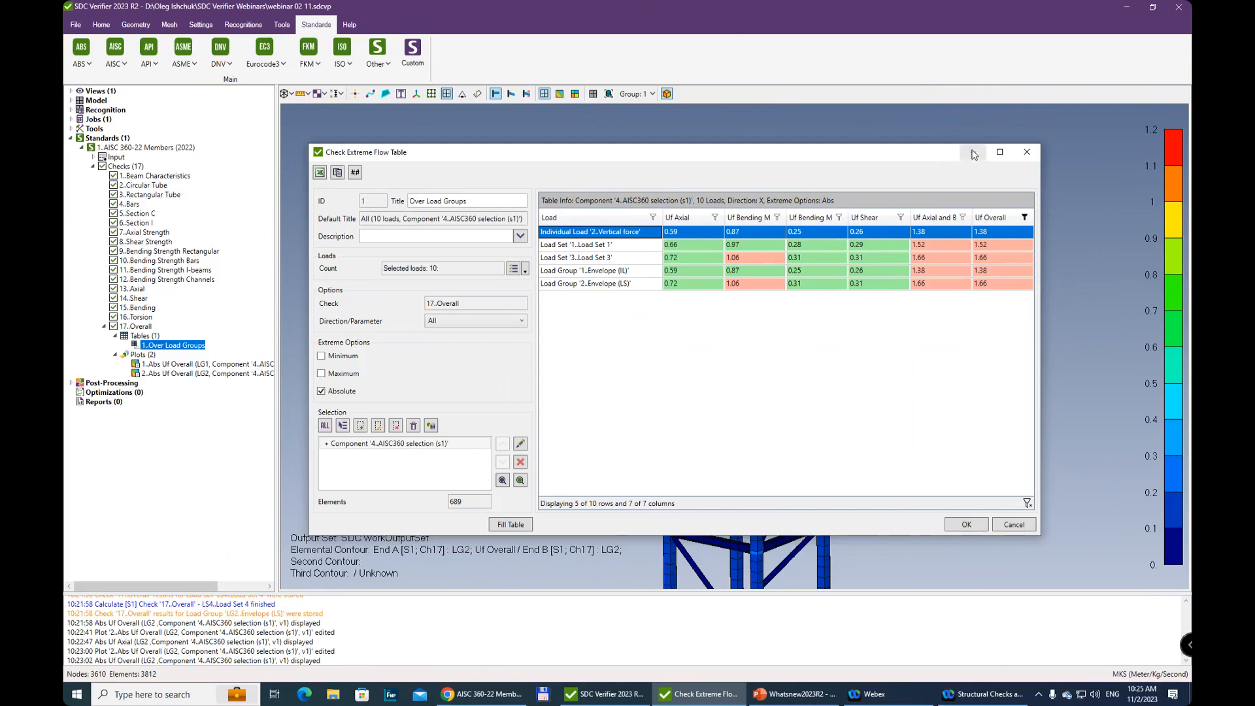
Clear the Uf Overall filter so all ten loads are listed and save the Over Load Groups table
left_click_drag(804, 156, 837, 593)
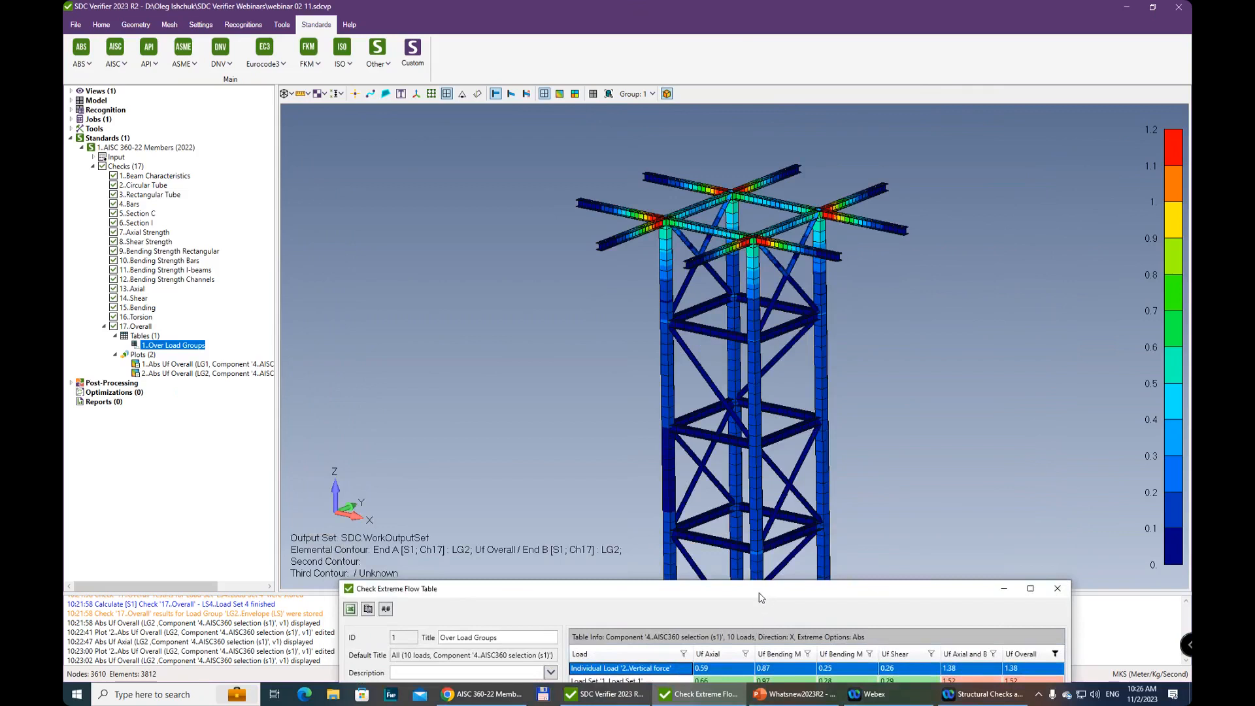
left_click_drag(761, 597, 785, 174)
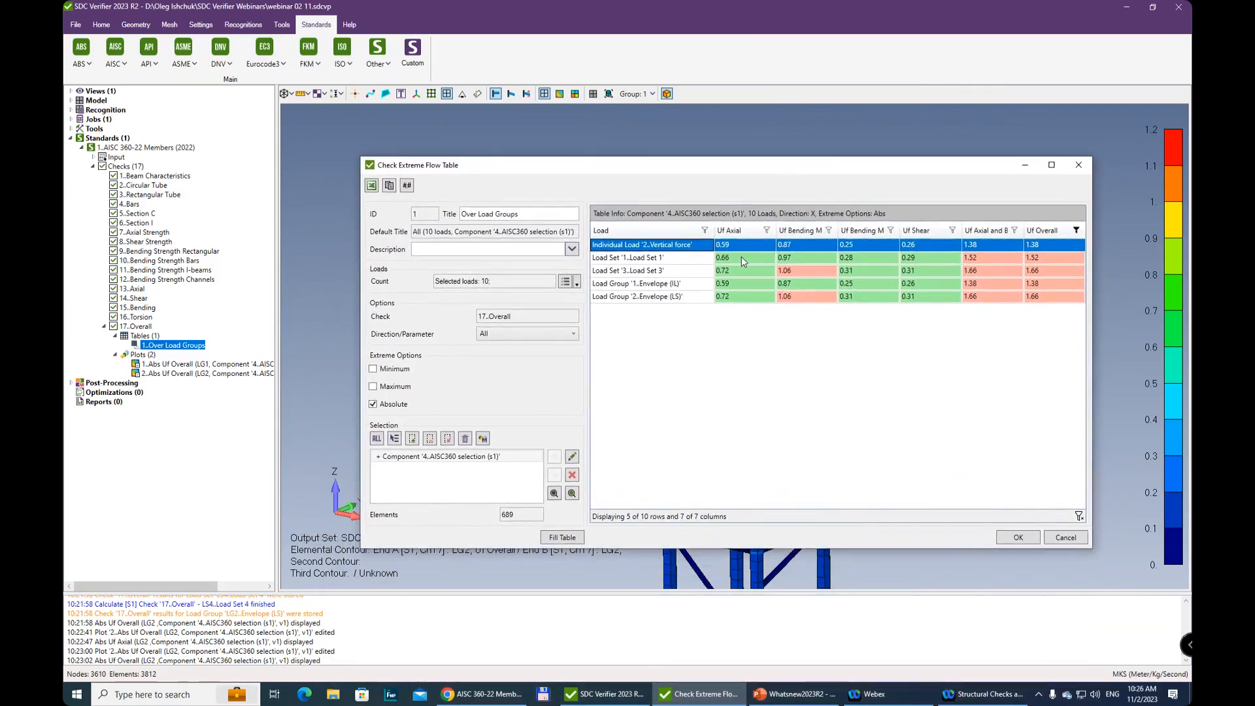
left_click_drag(795, 171, 718, 405)
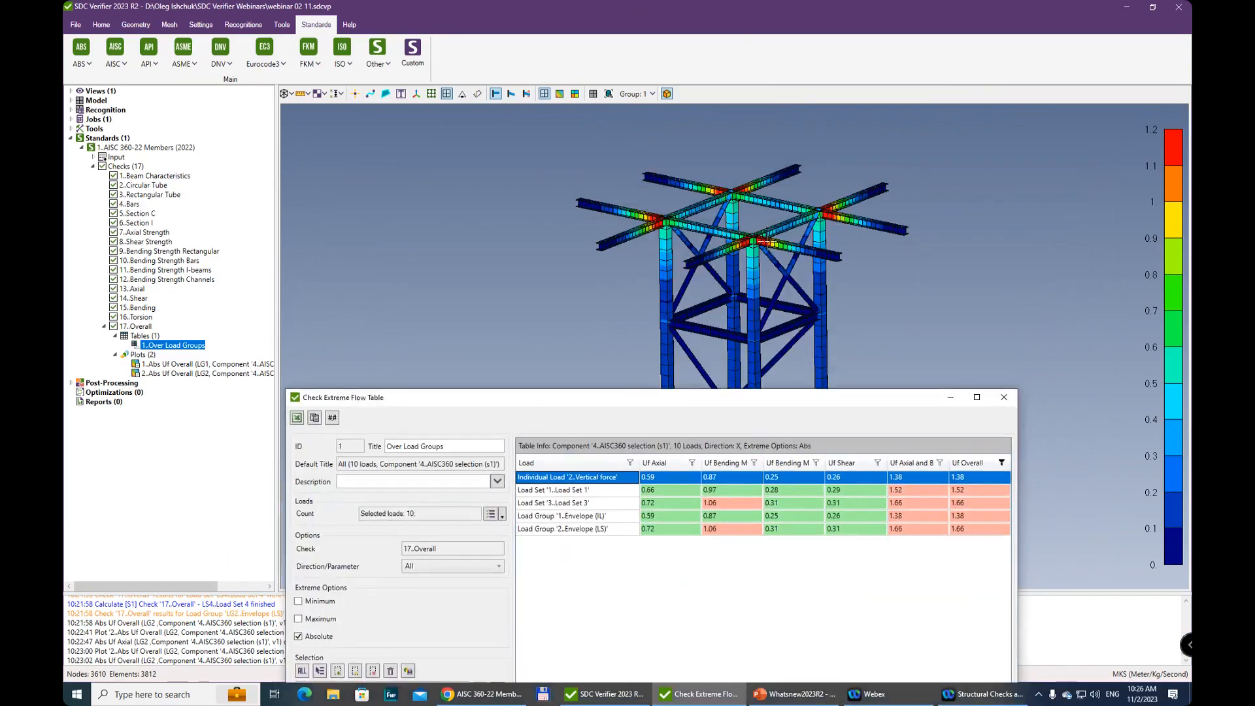
left_click_drag(577, 400, 588, 276)
left_click(1011, 347)
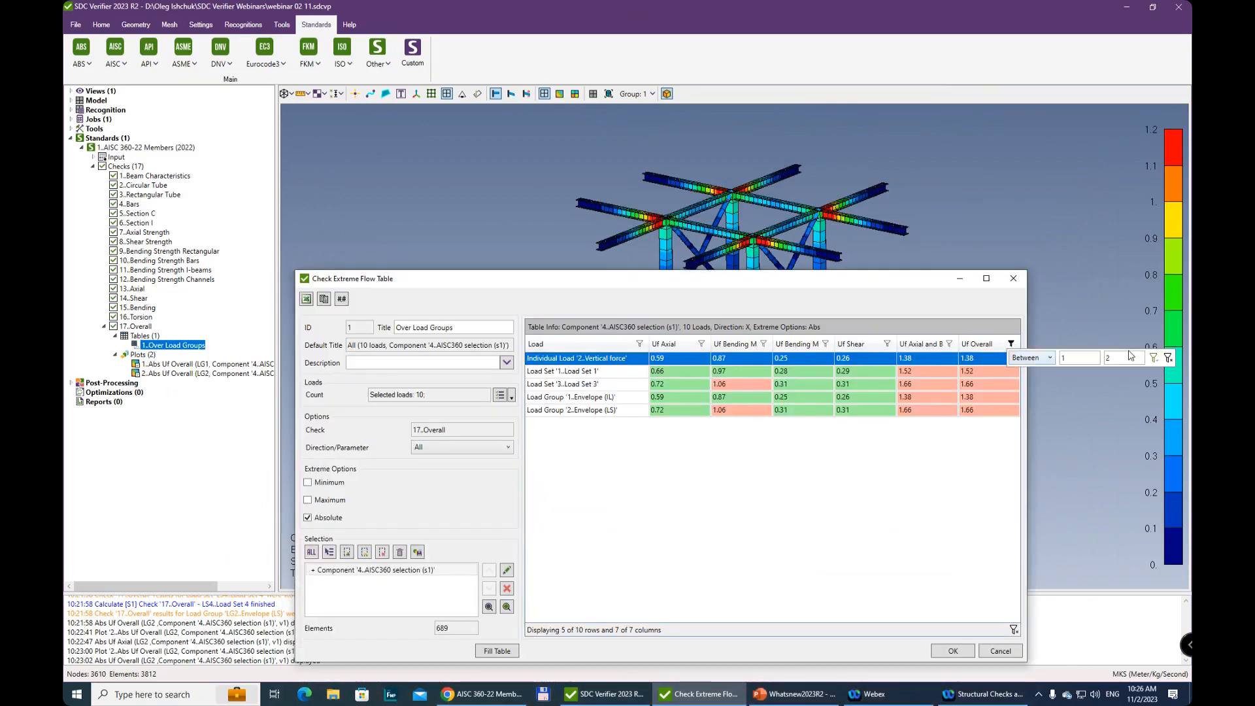
left_click(1168, 358)
left_click(750, 395)
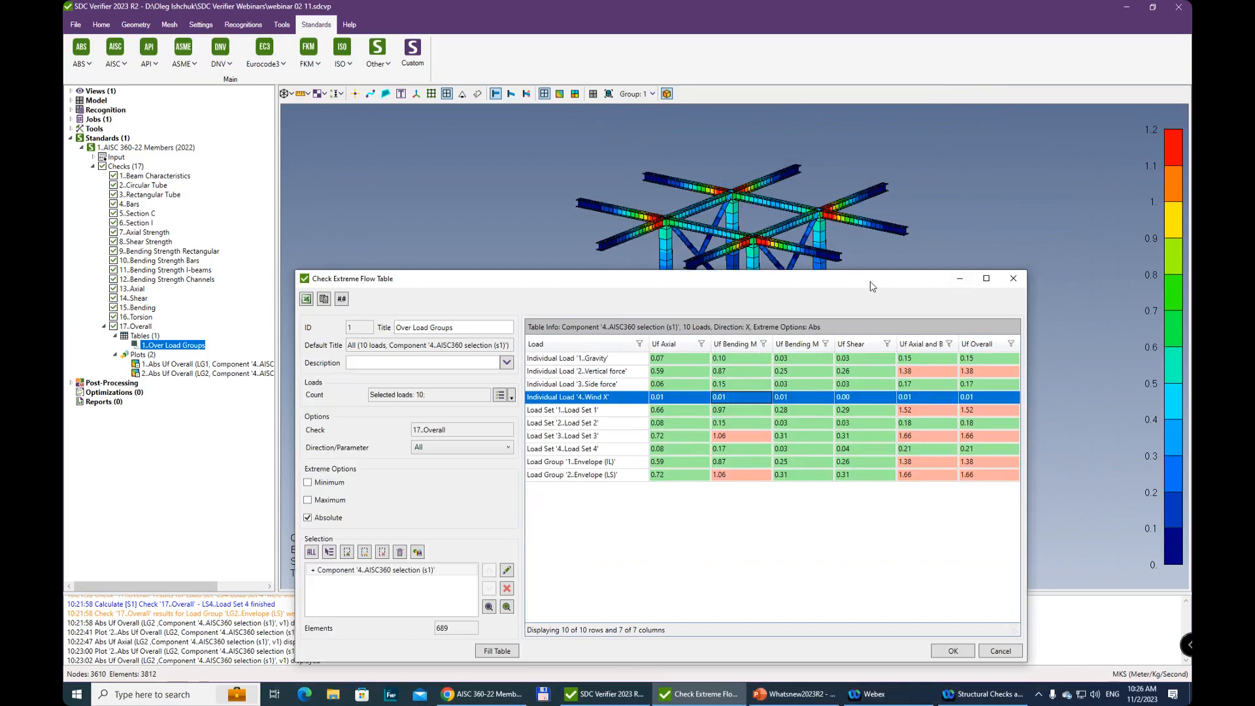
left_click_drag(871, 287, 888, 189)
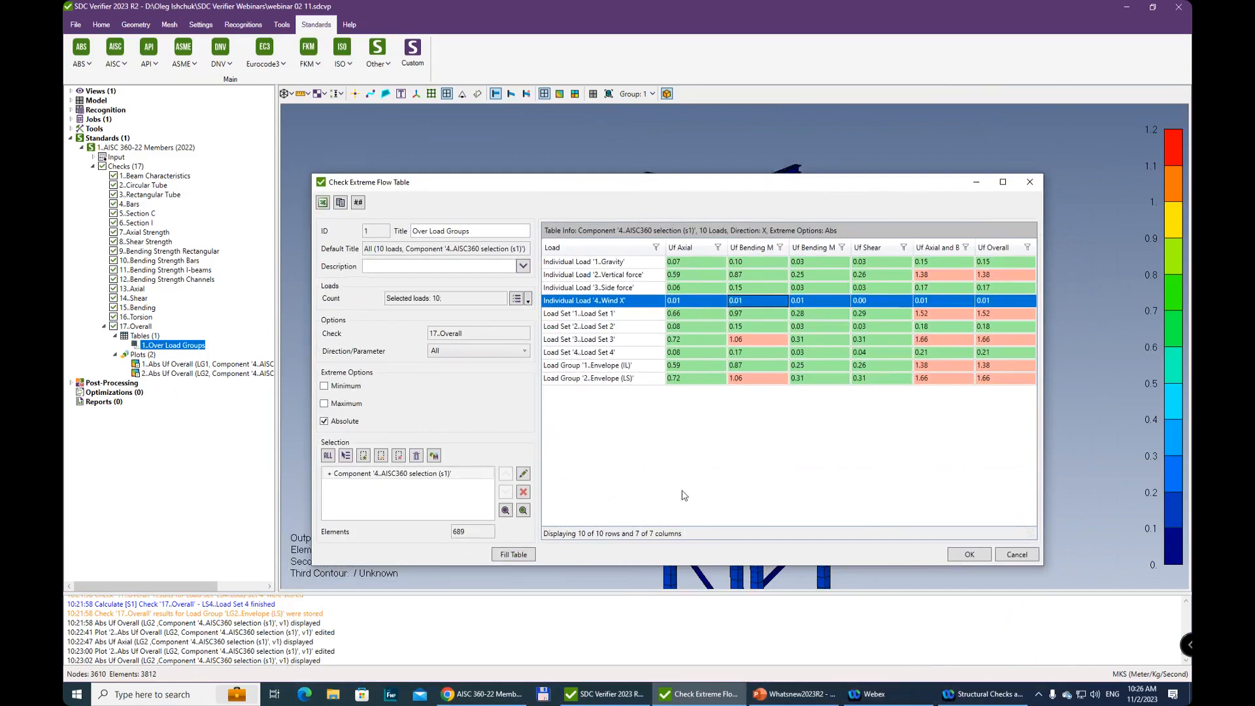
left_click(970, 555)
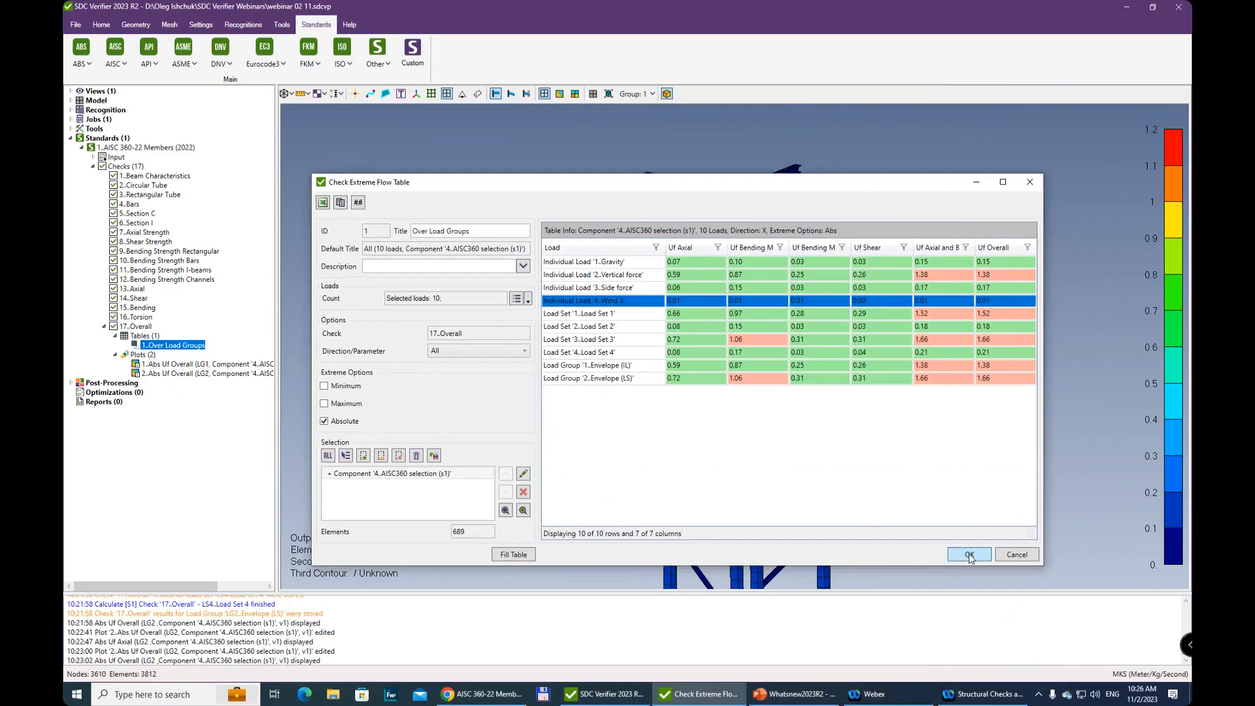
left_click(595, 699)
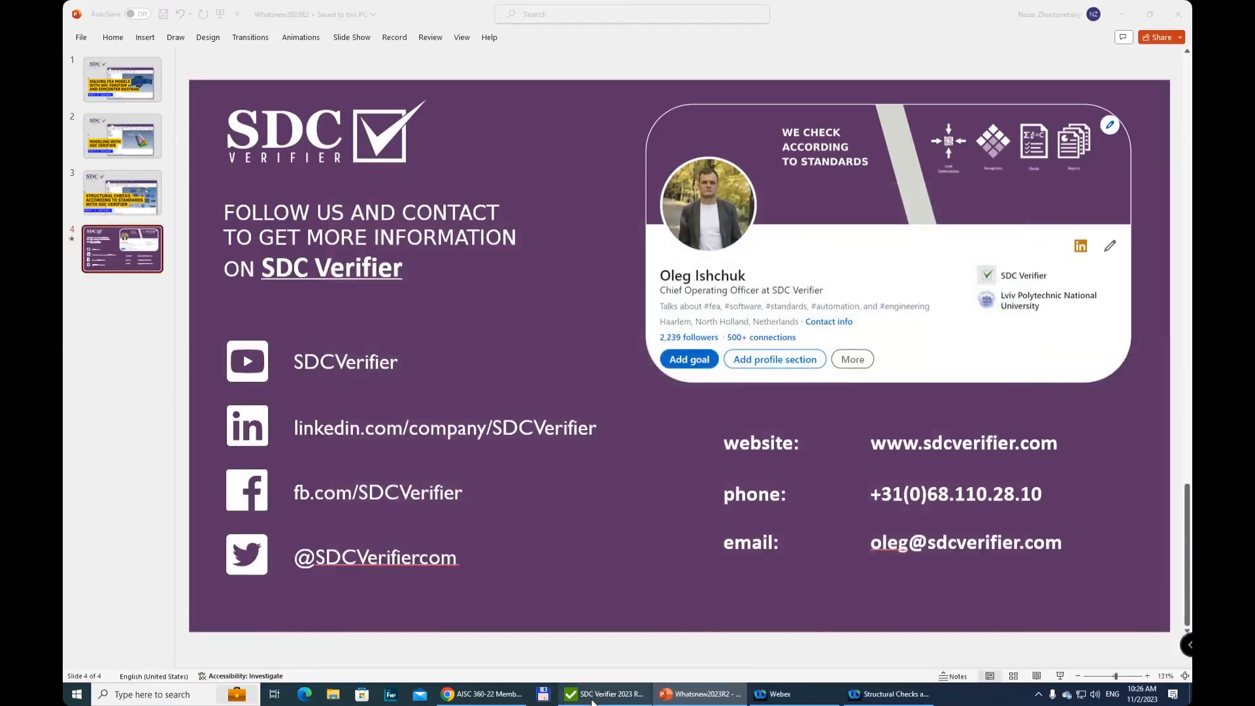
Limit the display to the active group and look through the commands available for SDC.WorkGroup in the model tree
left_click(81, 148)
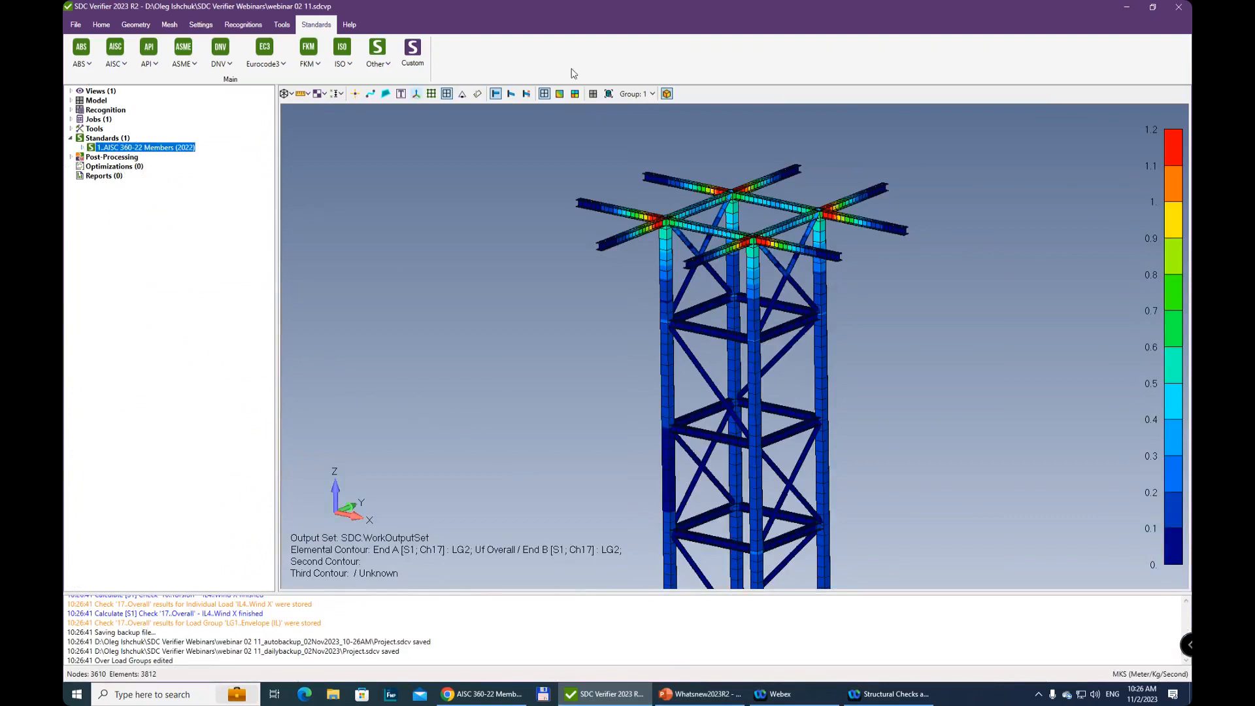
left_click(639, 95)
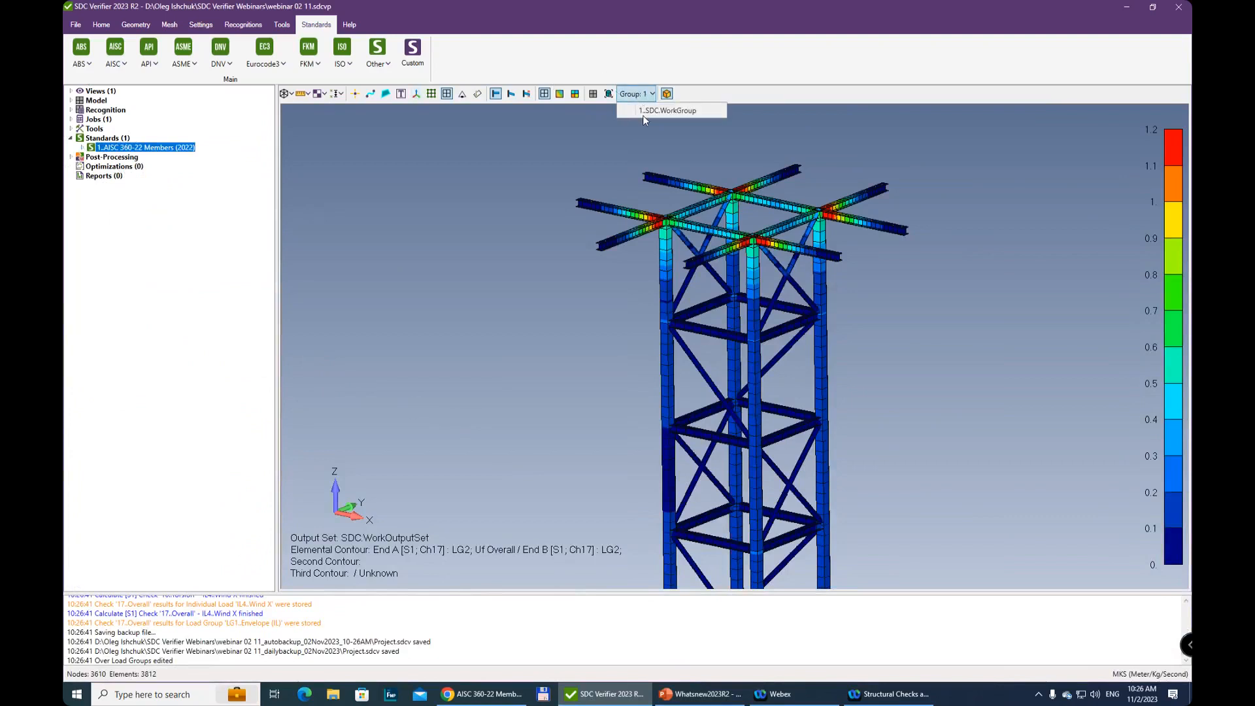
left_click(611, 95)
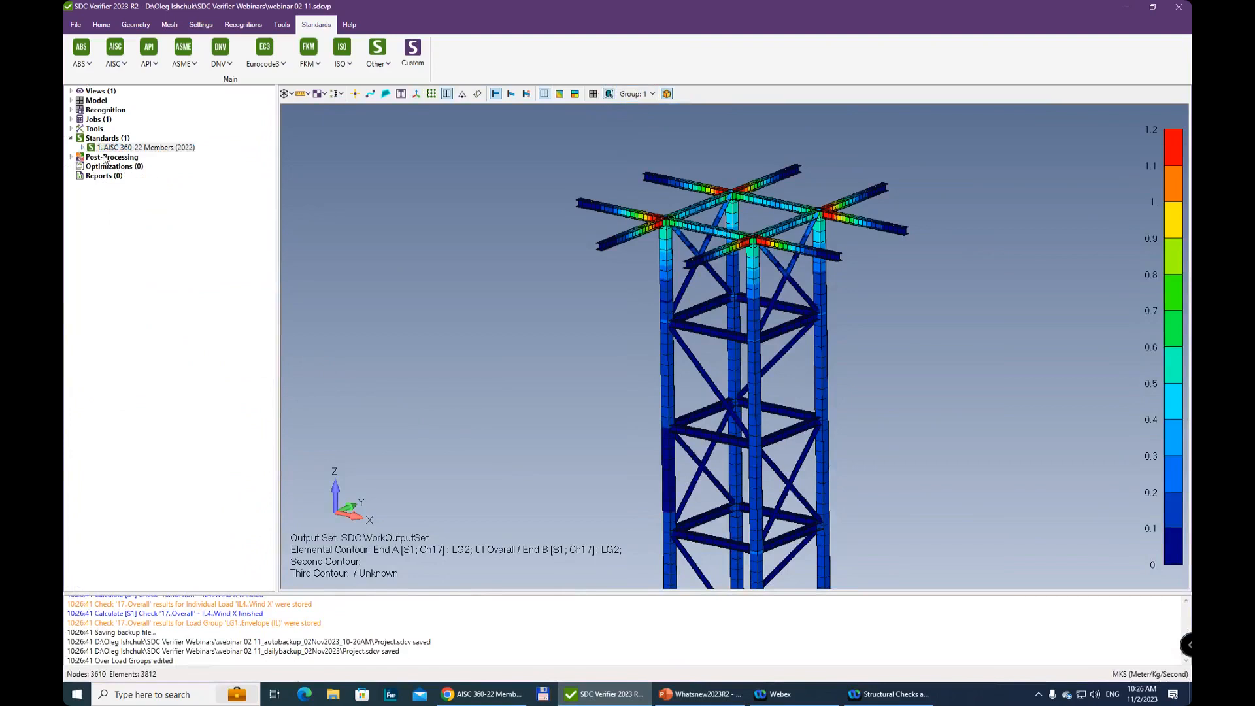
left_click(71, 101)
left_click(115, 110)
right_click(115, 111)
left_click(84, 111)
left_click(82, 111)
left_click(136, 121)
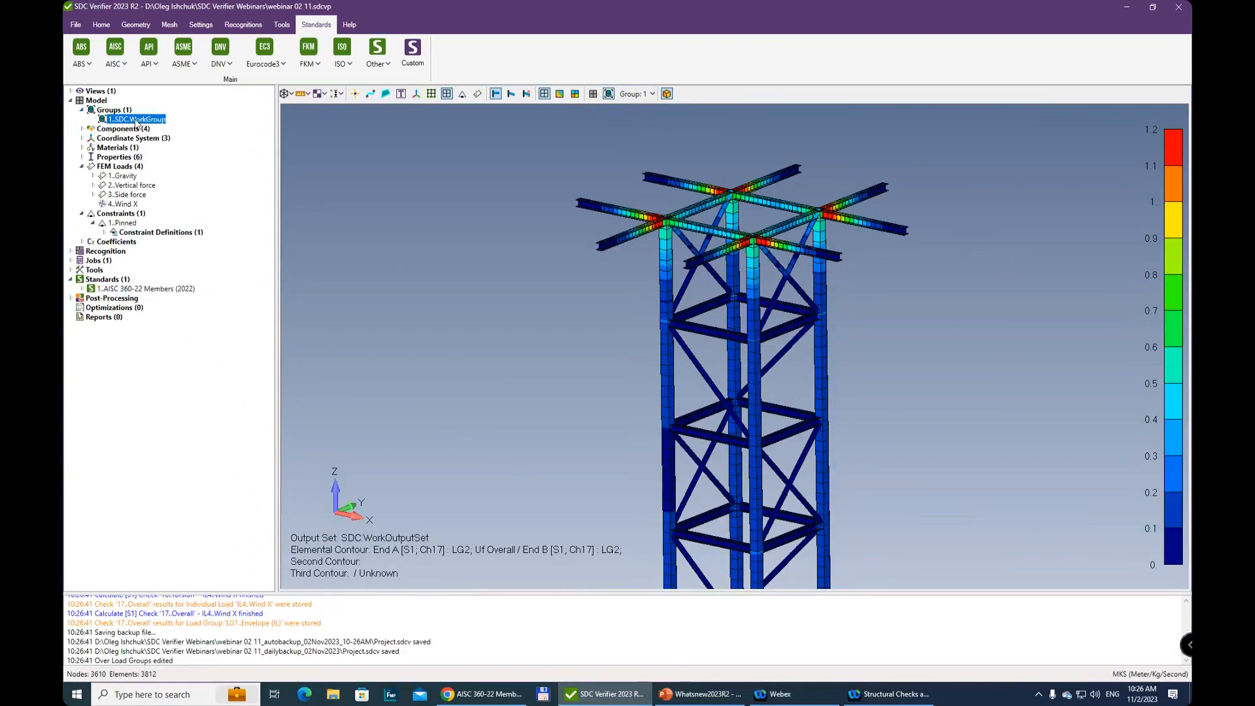
right_click(136, 121)
mouse_move(174, 128)
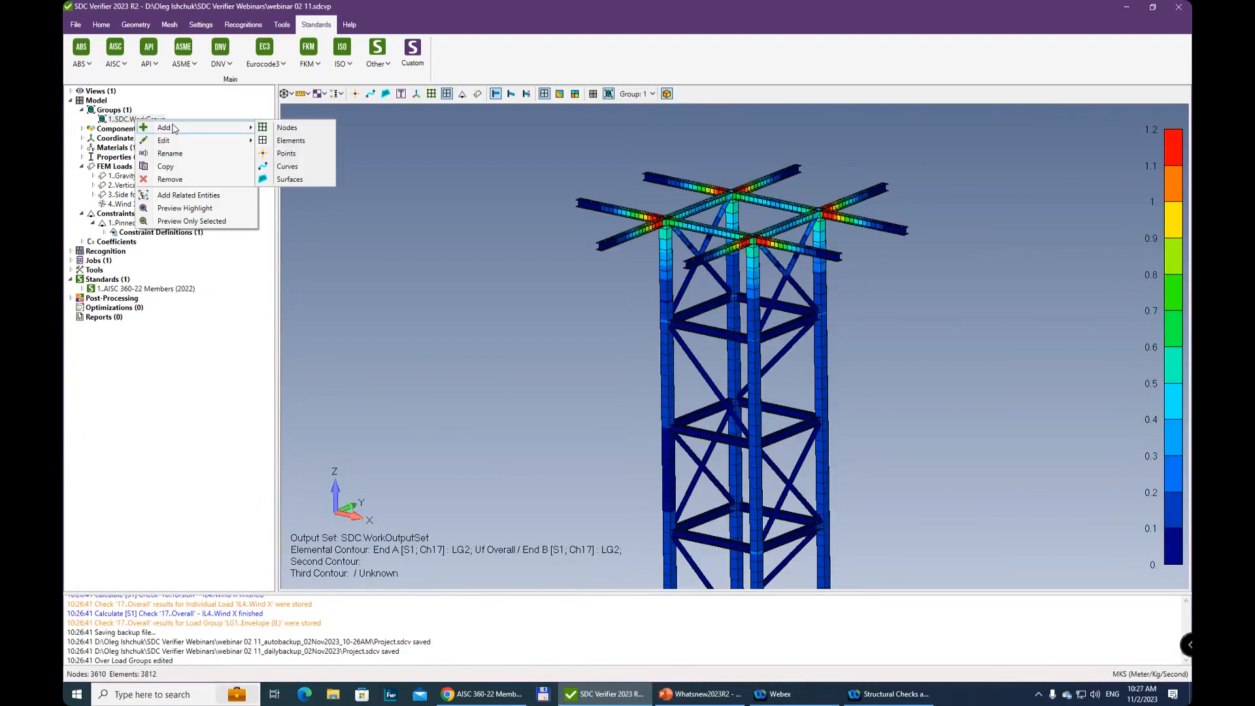
left_click(106, 272)
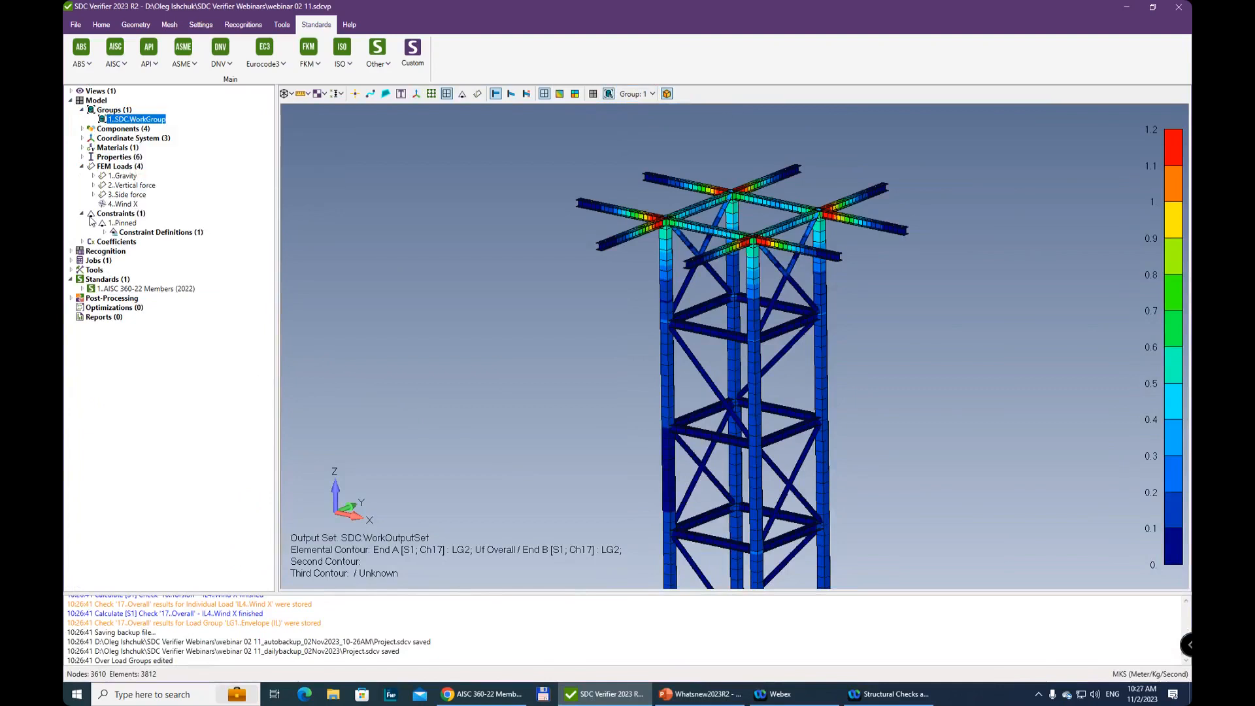
Preview the Overall check's Abs Uf Overall plot for load group LG2
left_click(82, 289)
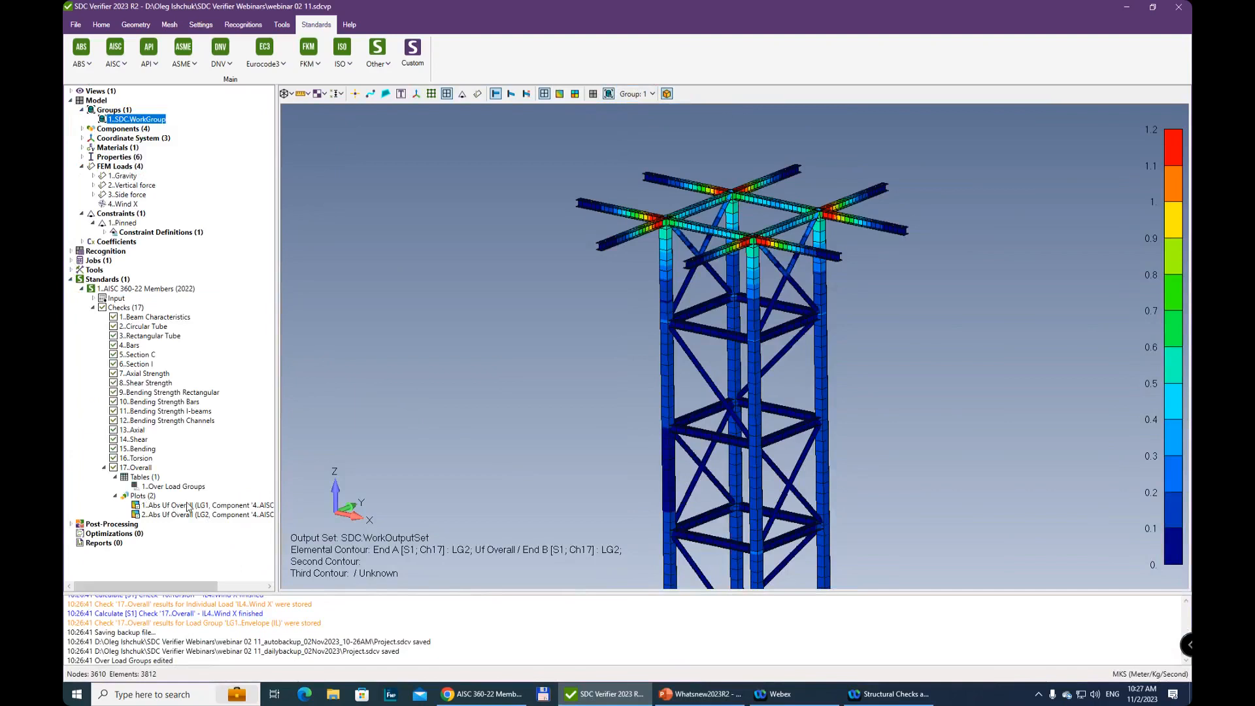
left_click(193, 507)
left_click_drag(175, 585, 128, 583)
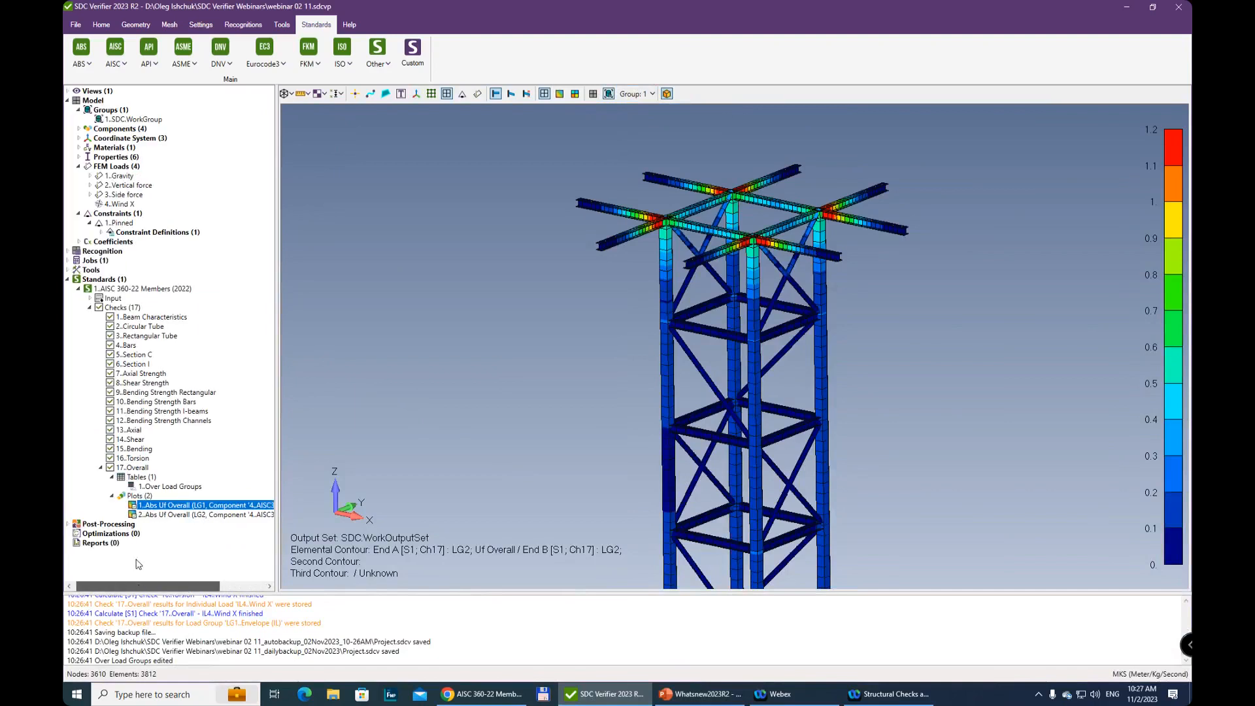
right_click(180, 517)
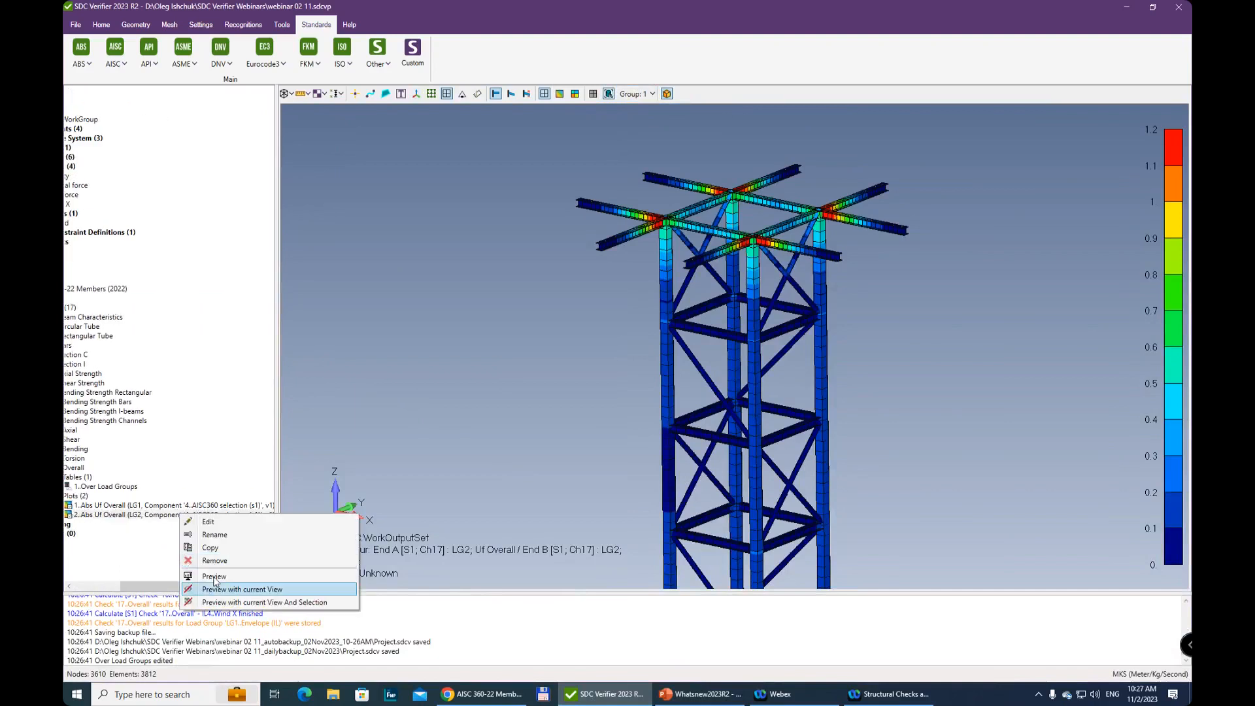
left_click(215, 578)
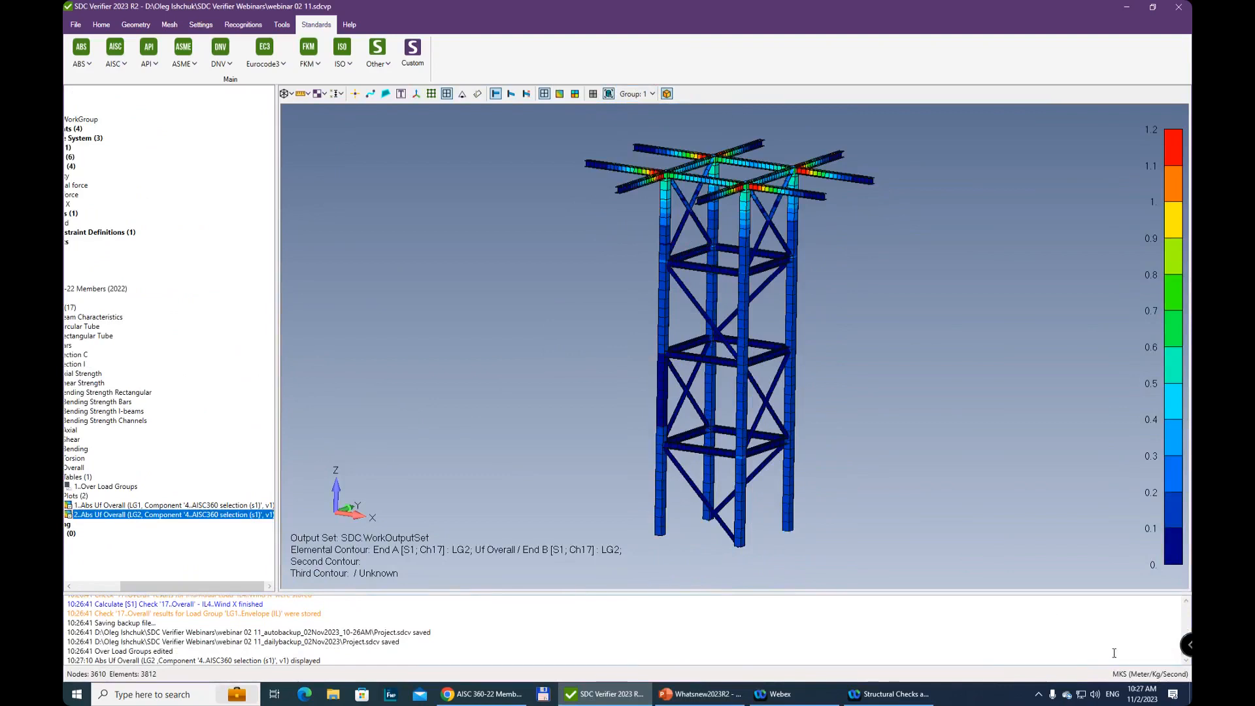
left_click_drag(193, 586, 146, 585)
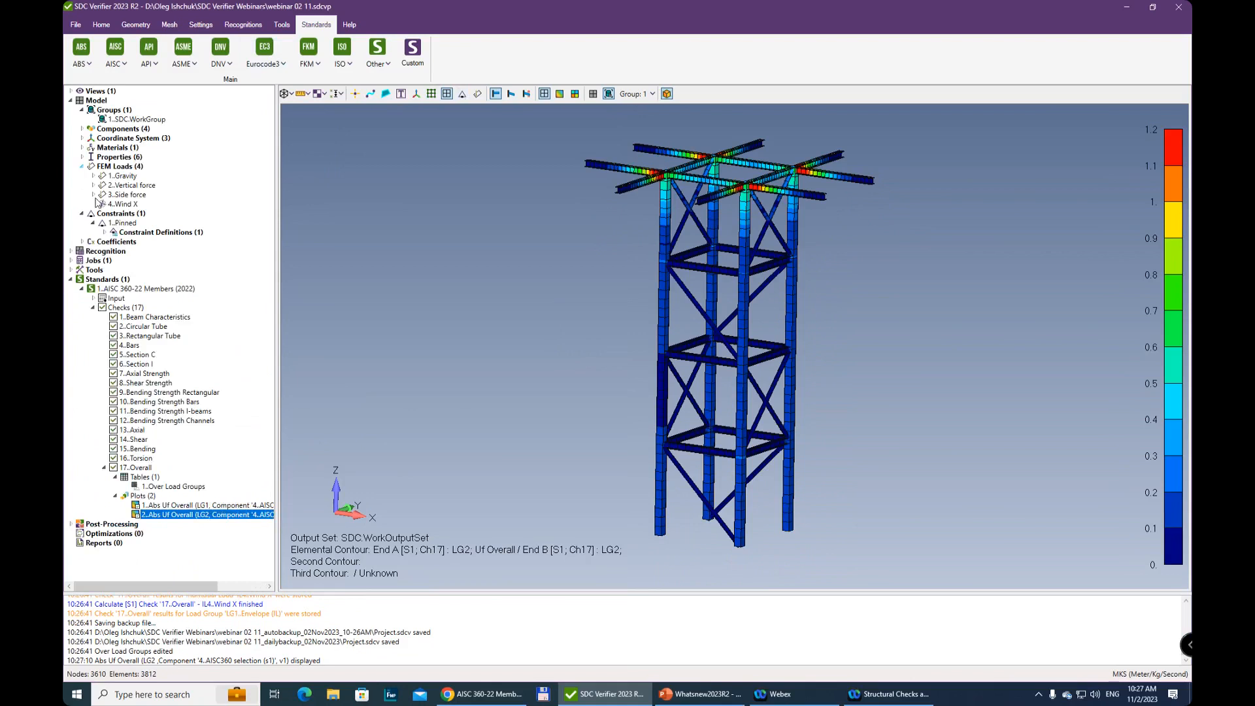
Turn off the group-only display and show the complete model including the platform plating
left_click(135, 120)
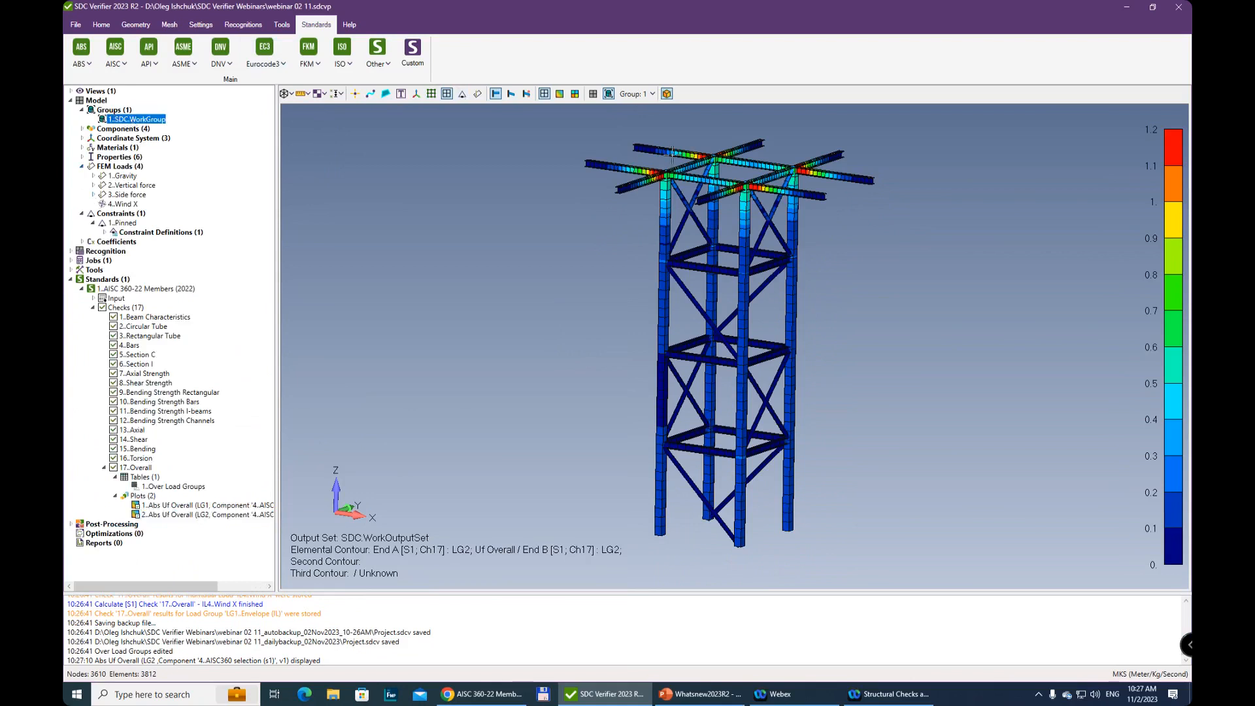
left_click(610, 95)
left_click(593, 93)
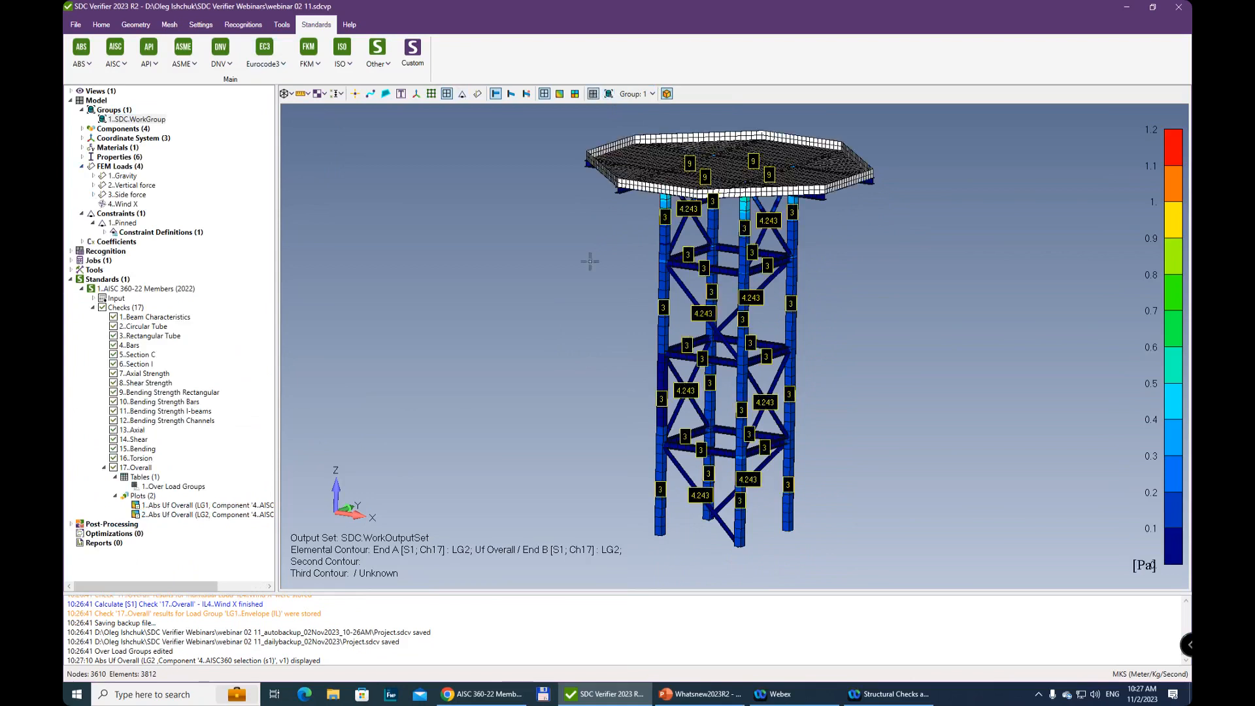
Switch the utilization plot to criteria and then elemental contour display, with the text labels hidden
left_click(575, 95)
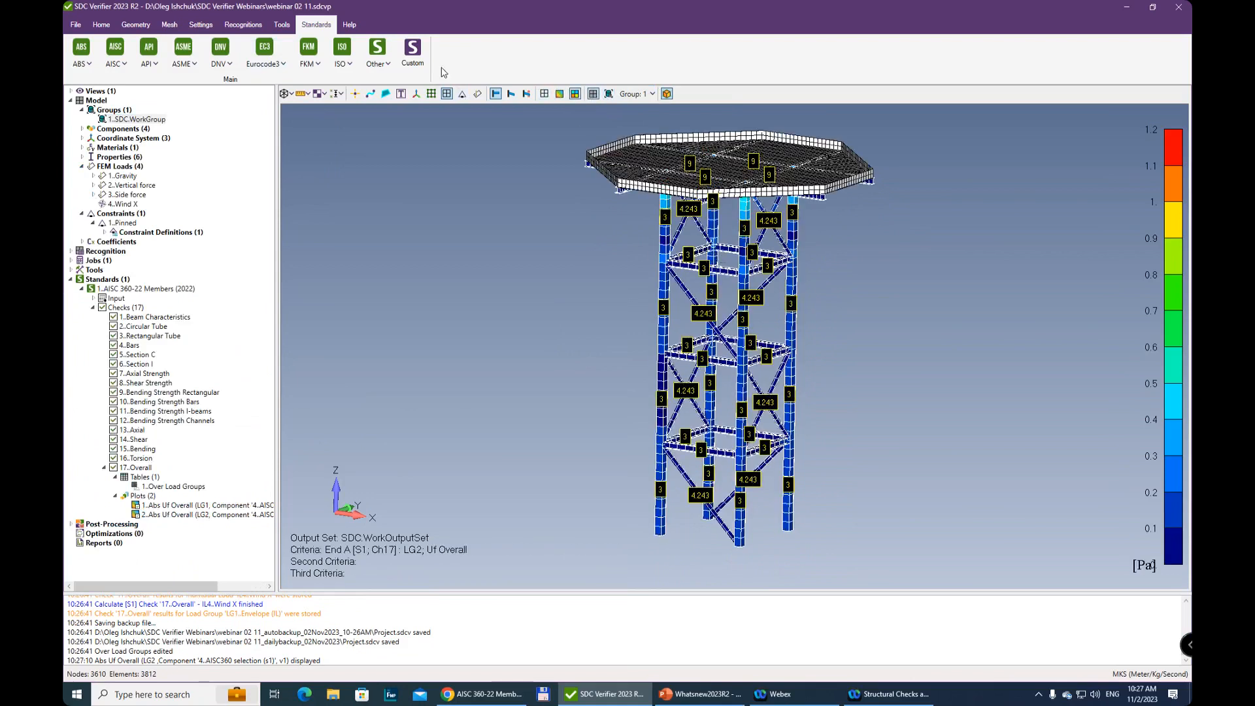
left_click(401, 97)
middle_click_drag(527, 170, 510, 162)
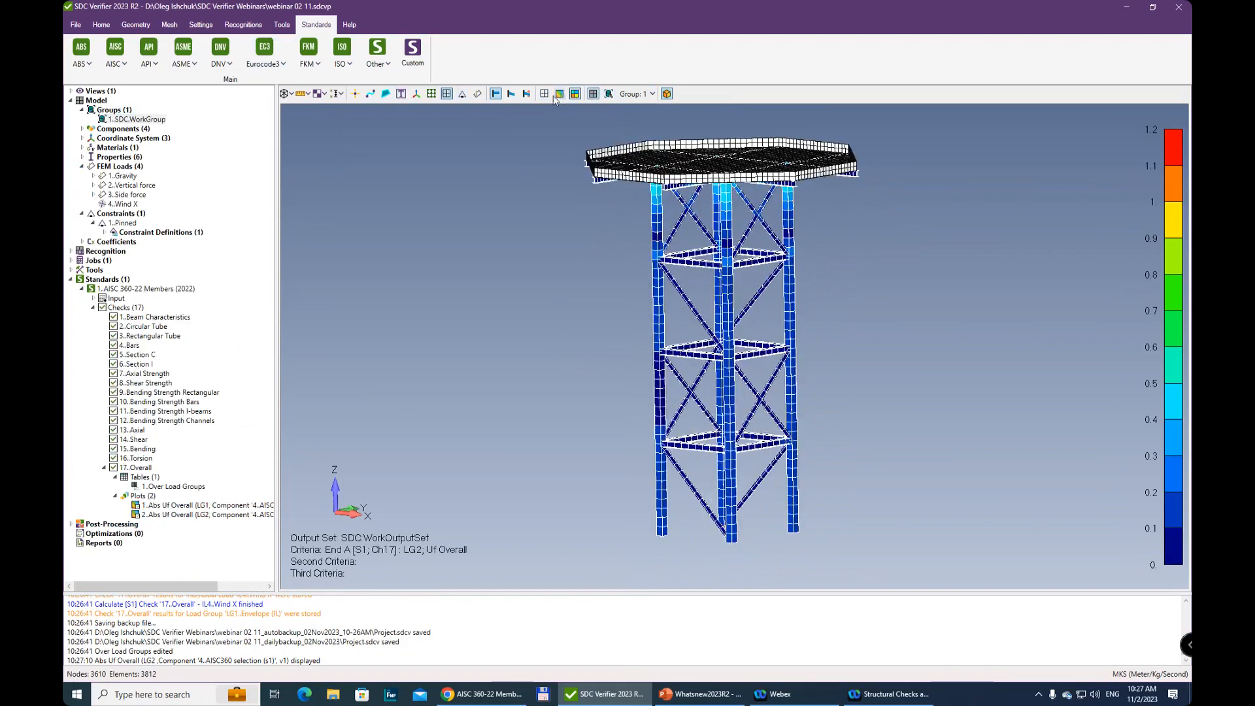
left_click(560, 95)
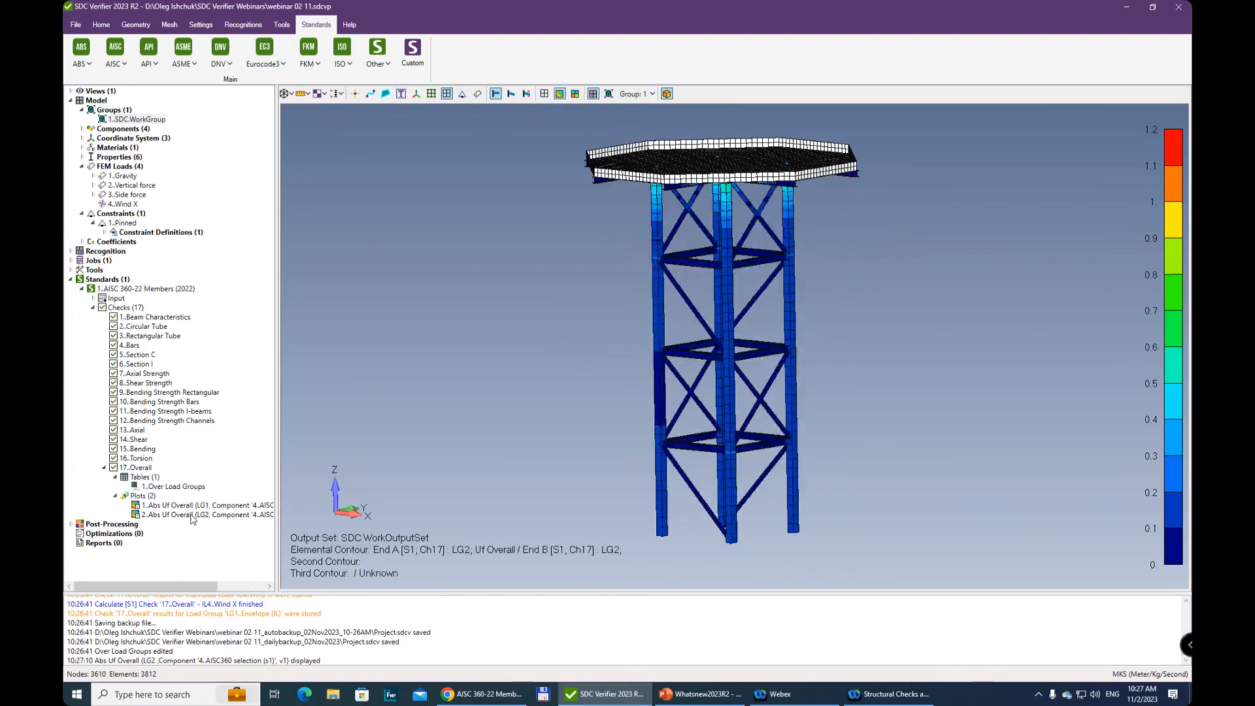
Preview the Abs Uf Overall plot for LG2 again with its own view and selection
right_click(193, 519)
left_click(233, 584)
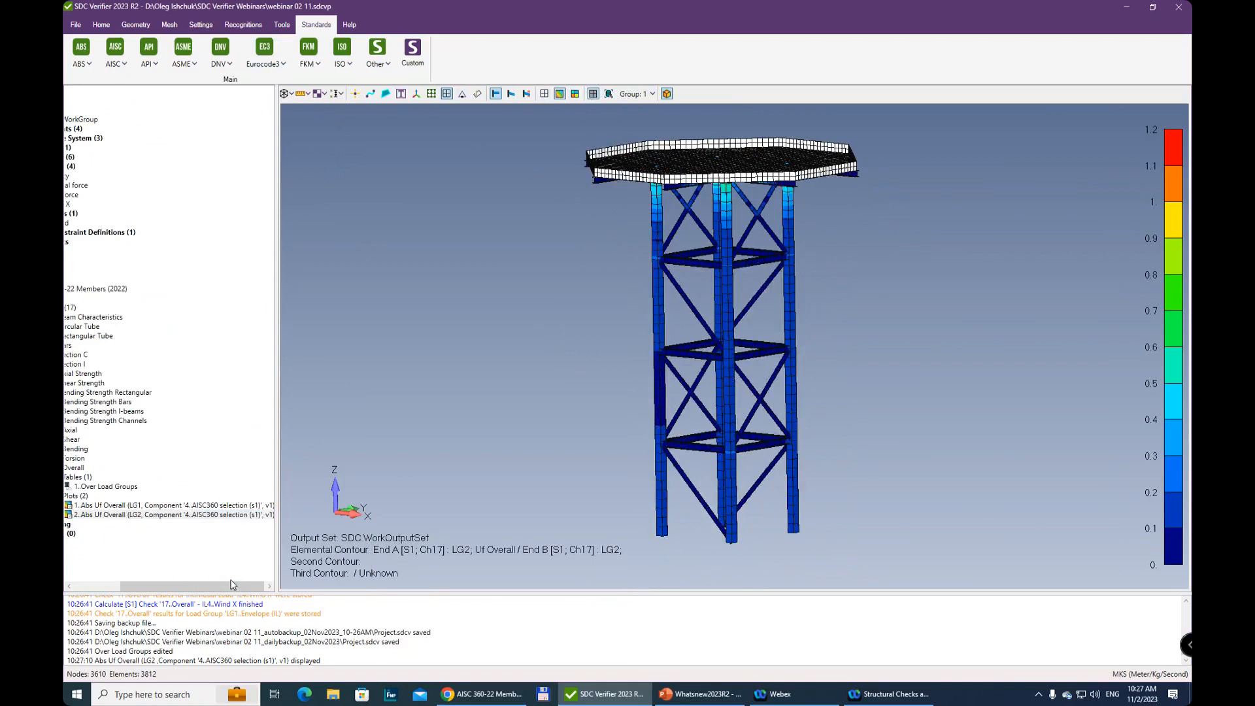
left_click(76, 581)
Expand the Static Structural job's plots and preview the Abs Seqv plot for LG2 on all entities
left_click(105, 467)
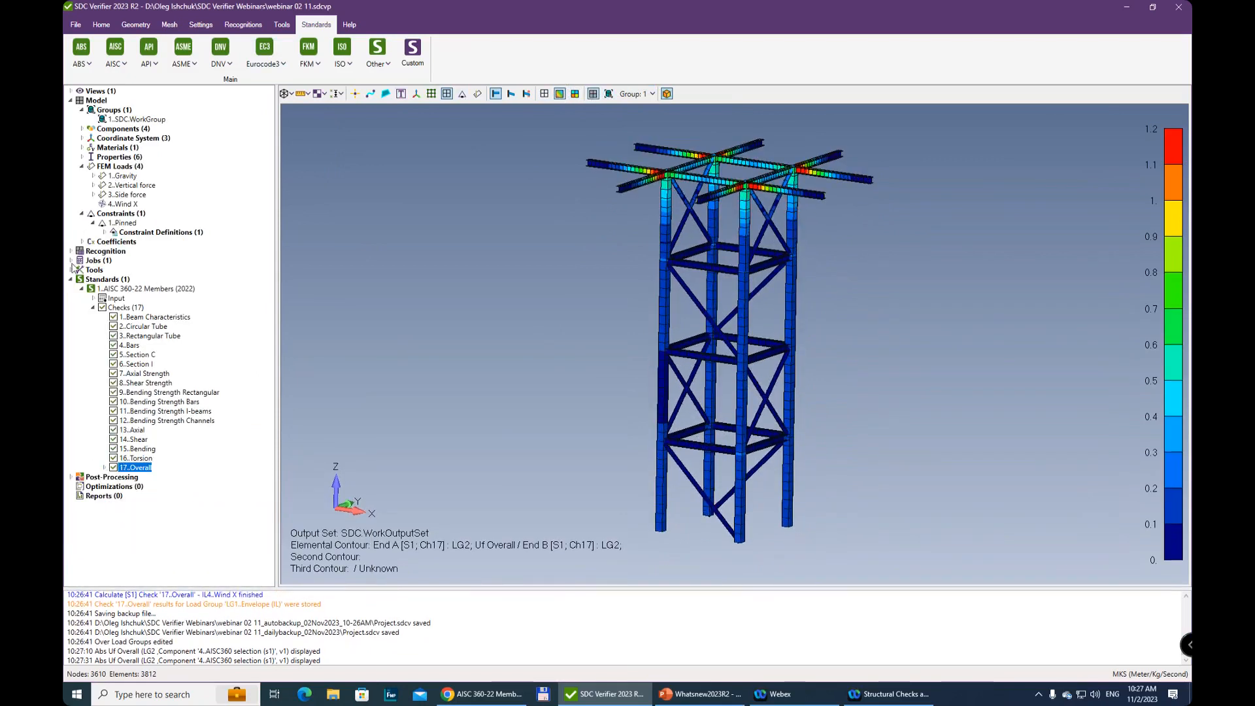
left_click(72, 261)
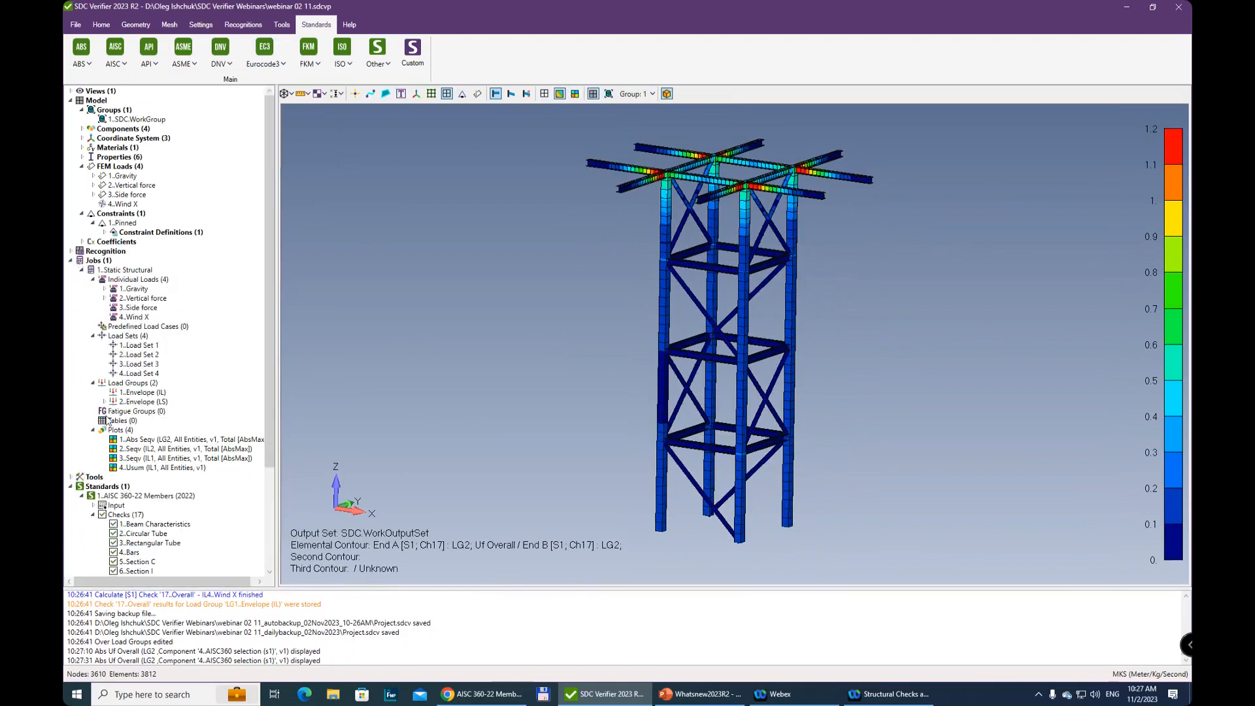
left_click(159, 459)
right_click(160, 459)
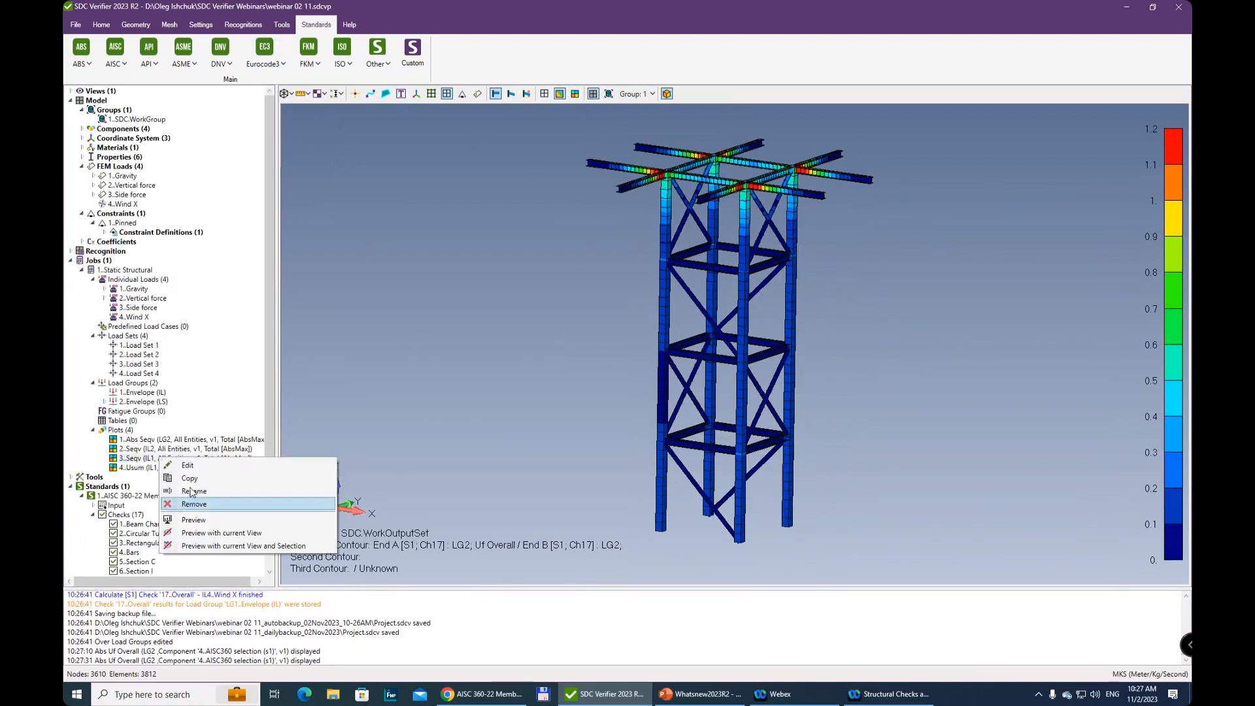
left_click(137, 450)
right_click(138, 448)
right_click(144, 438)
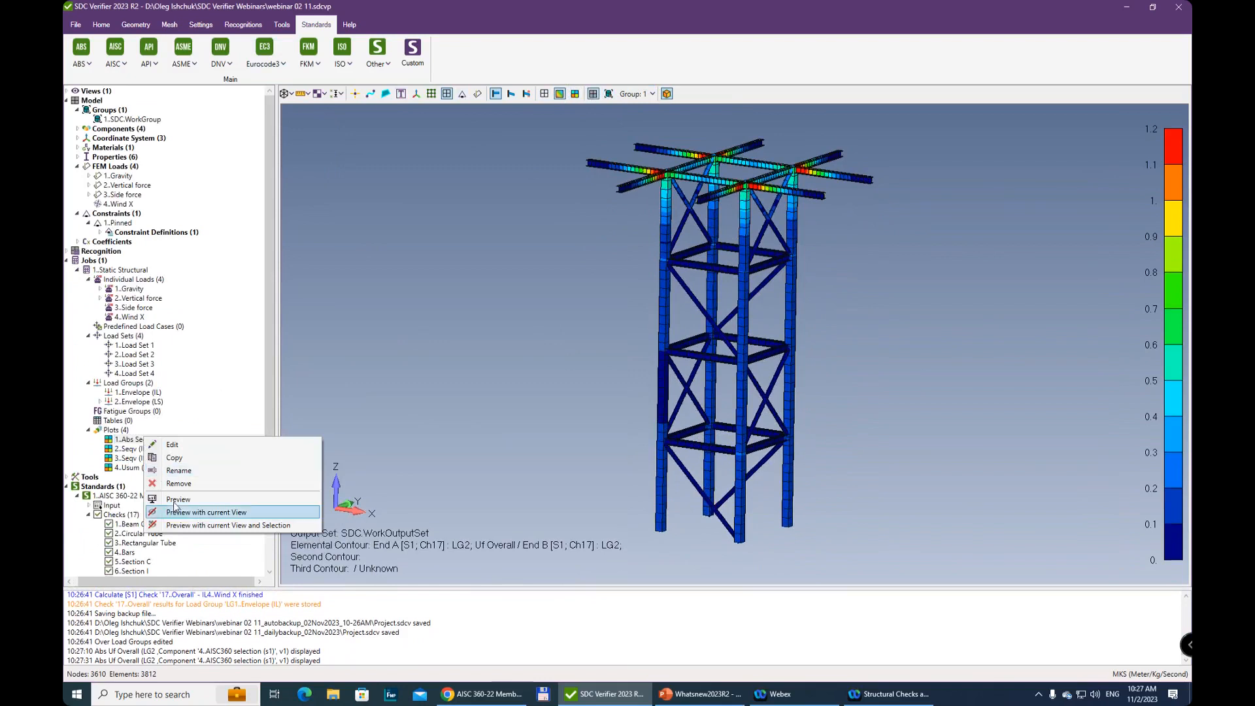
left_click(175, 500)
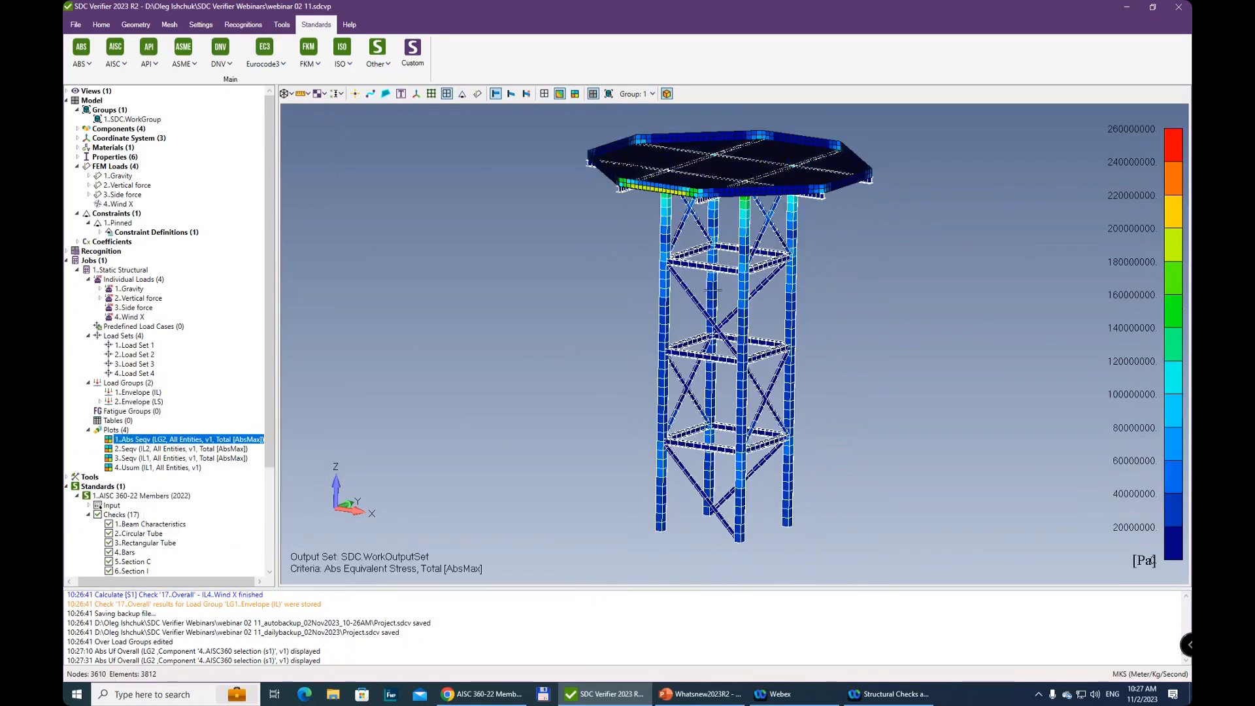
Examine the equivalent stress on the platform deck, its edge plates and the beam connections from above and below
middle_click_drag(817, 232, 802, 407)
scroll(801, 406, "up", 6)
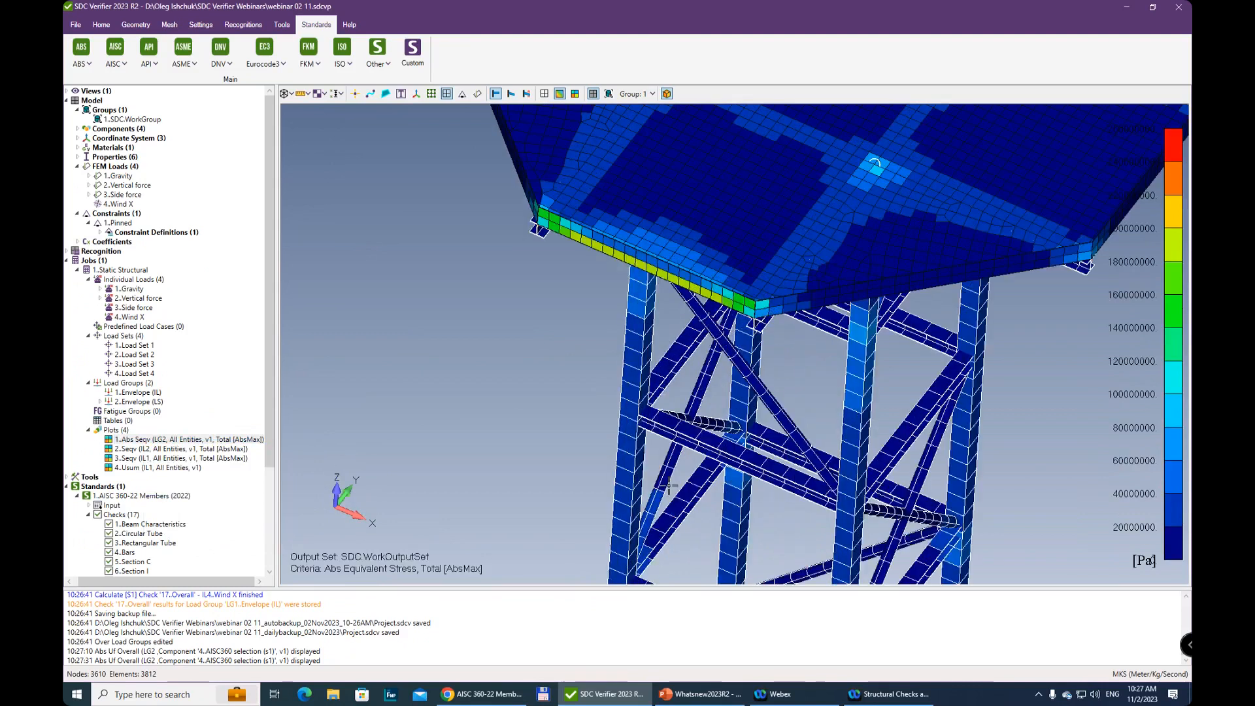
scroll(661, 374, "down", 5)
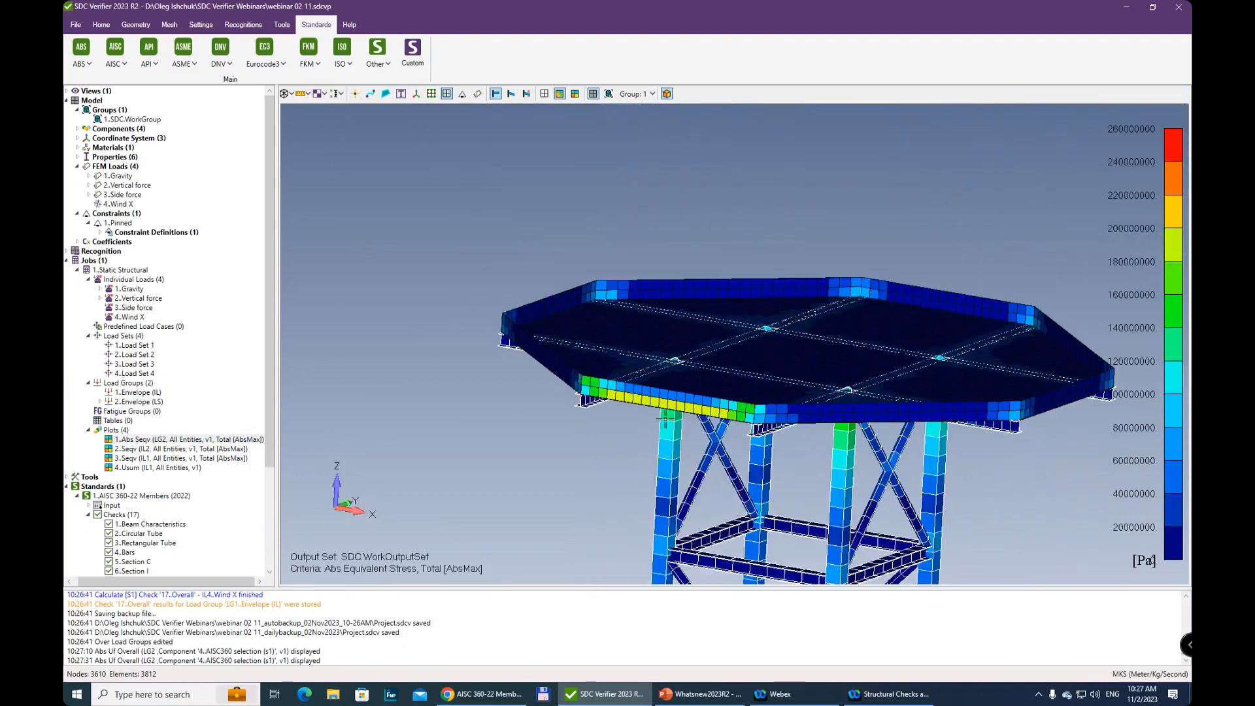
middle_click_drag(665, 418, 516, 256)
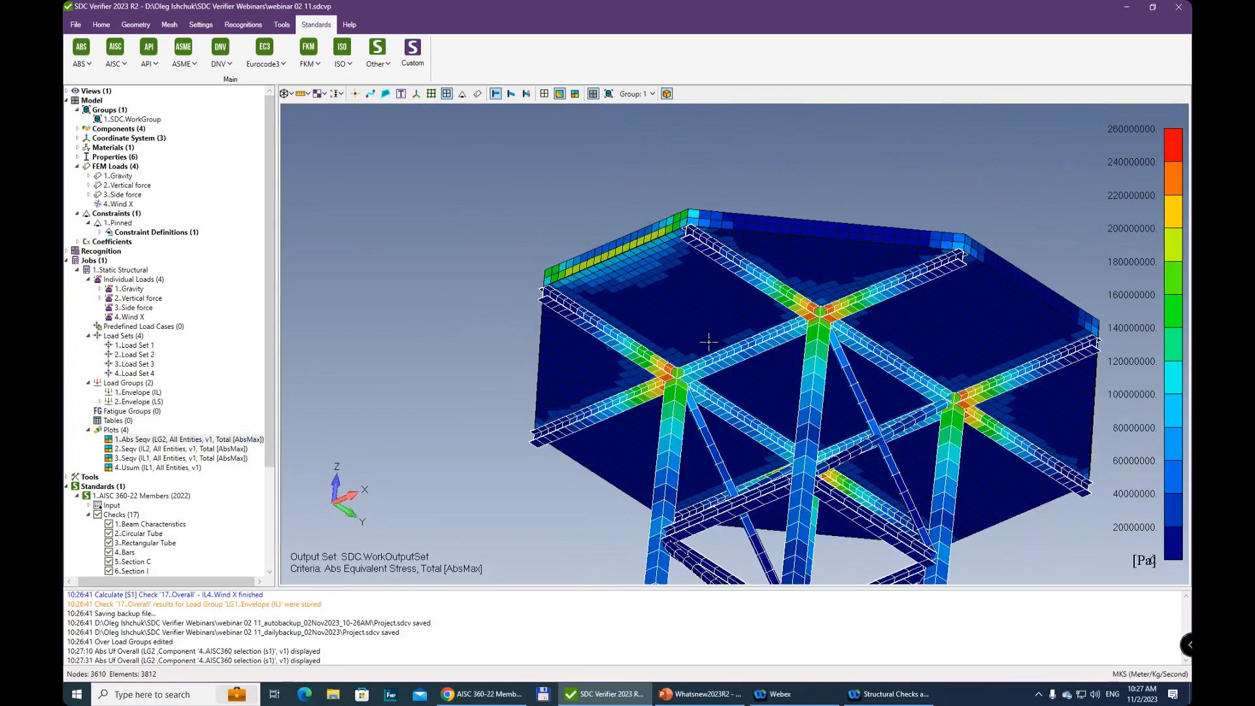
middle_click_drag(755, 318, 775, 484)
scroll(790, 291, "down", 5)
middle_click_drag(790, 291, 762, 524, "ctrl")
scroll(786, 308, "up", 5)
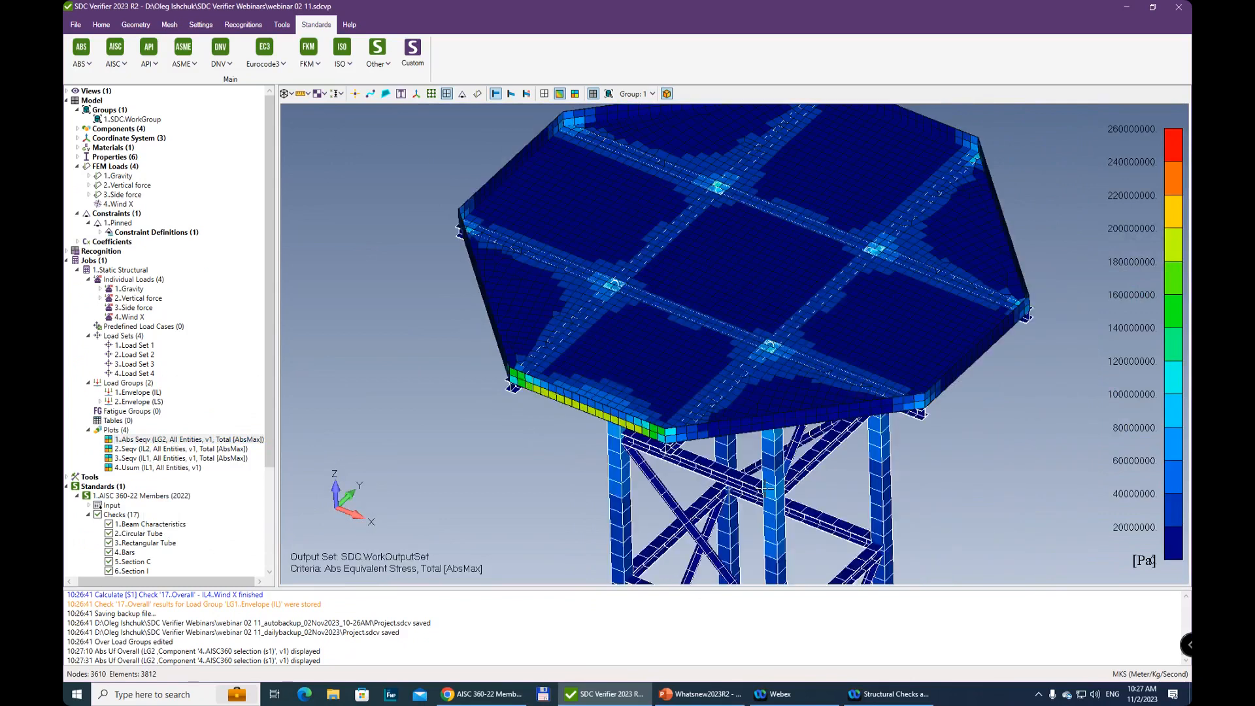
scroll(786, 308, "down", 5)
middle_click_drag(786, 308, 777, 390)
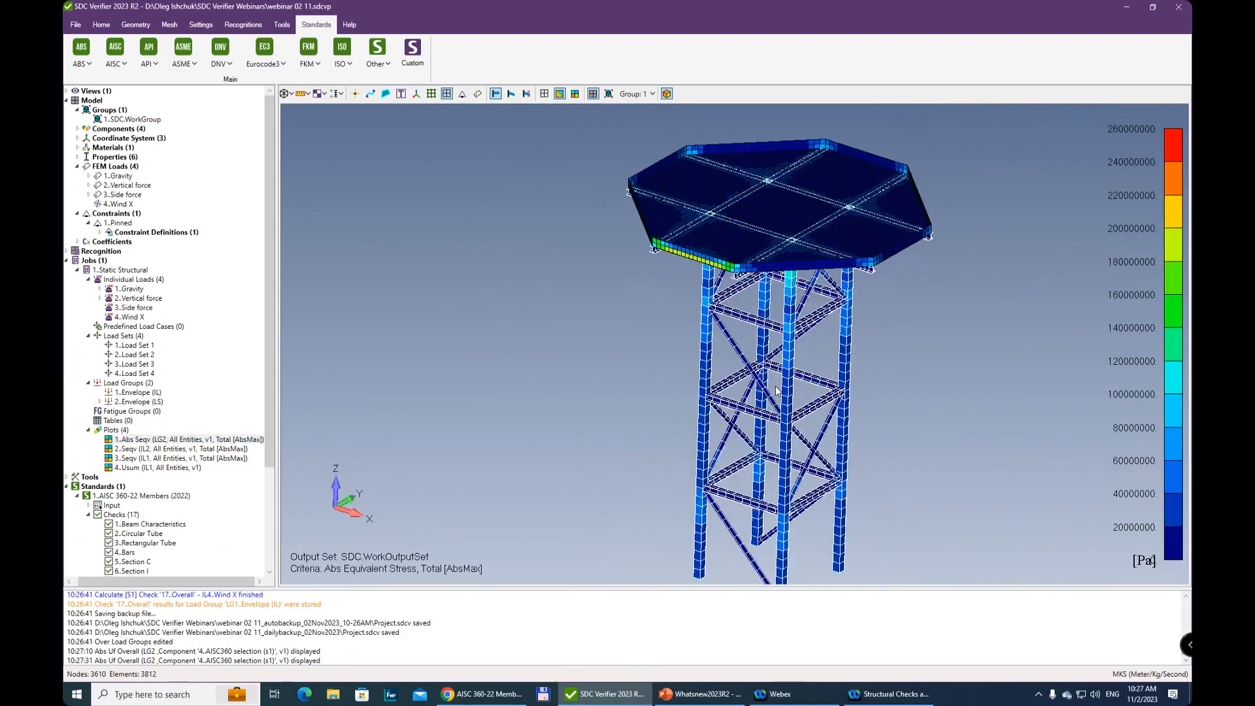
Collapse the Standards and Model branches of the project tree and the Static Structural job's Individual Loads and Load Sets
scroll(776, 391, "up", 3)
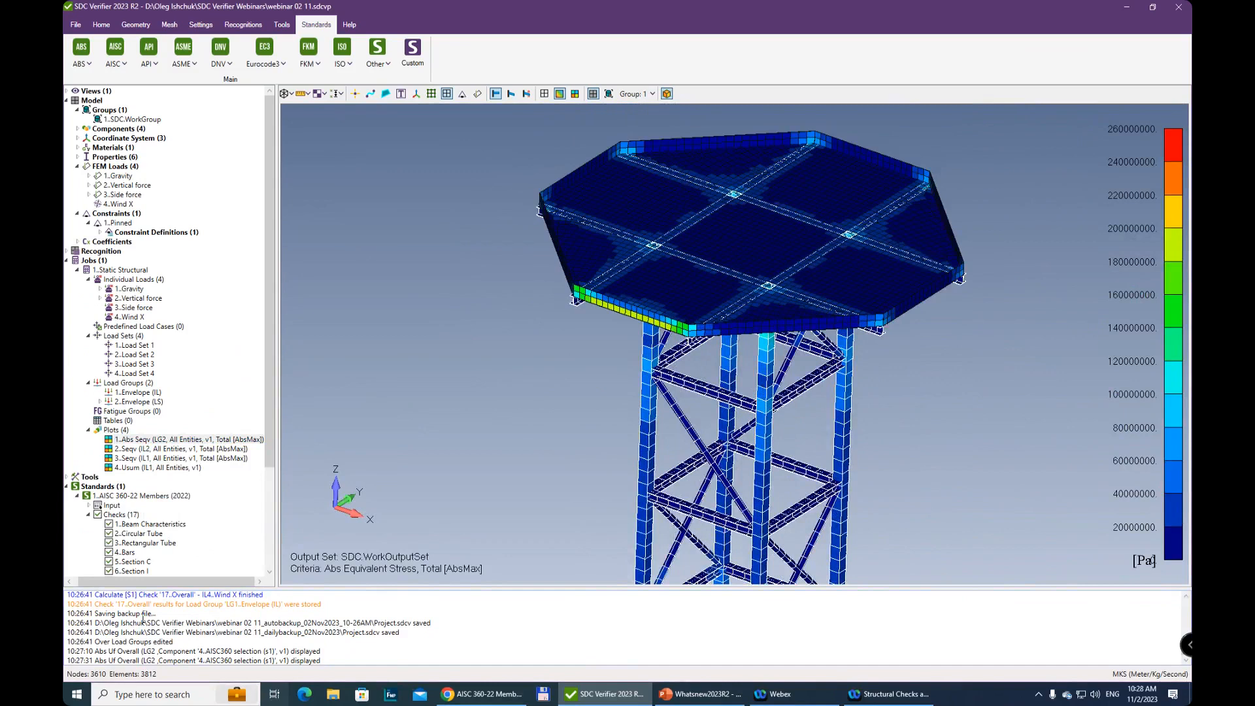
left_click_drag(174, 580, 169, 580)
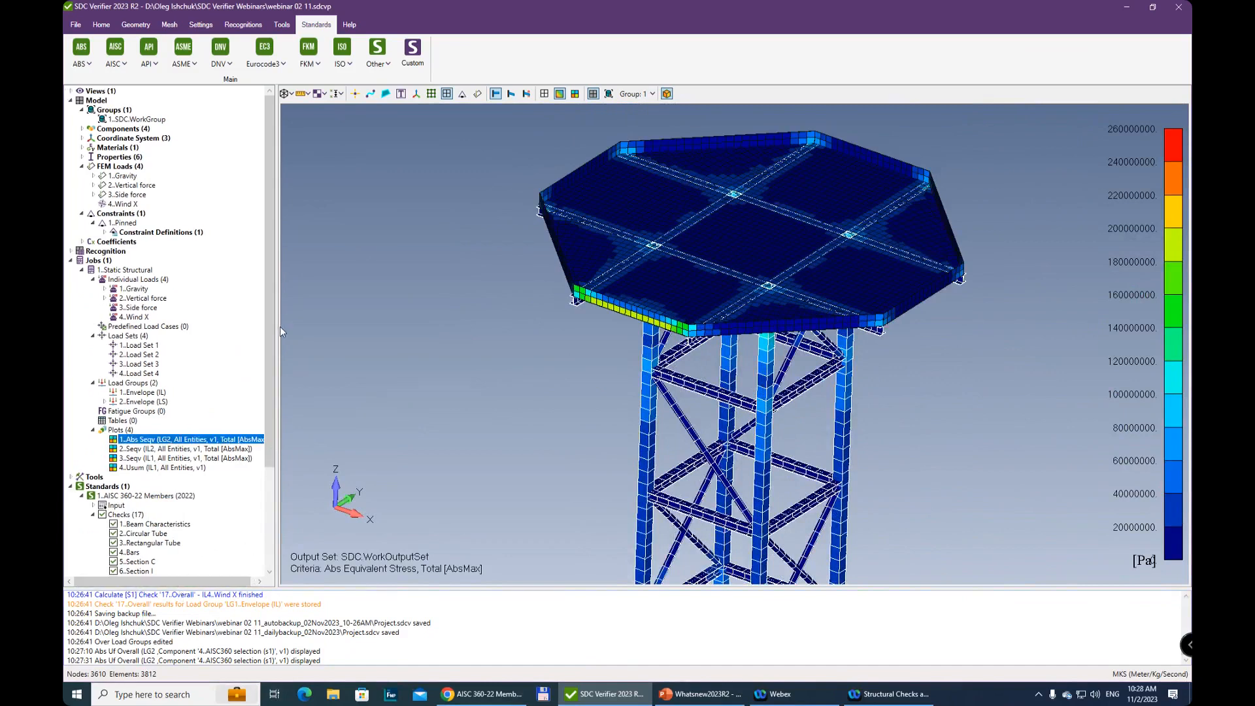
left_click(71, 487)
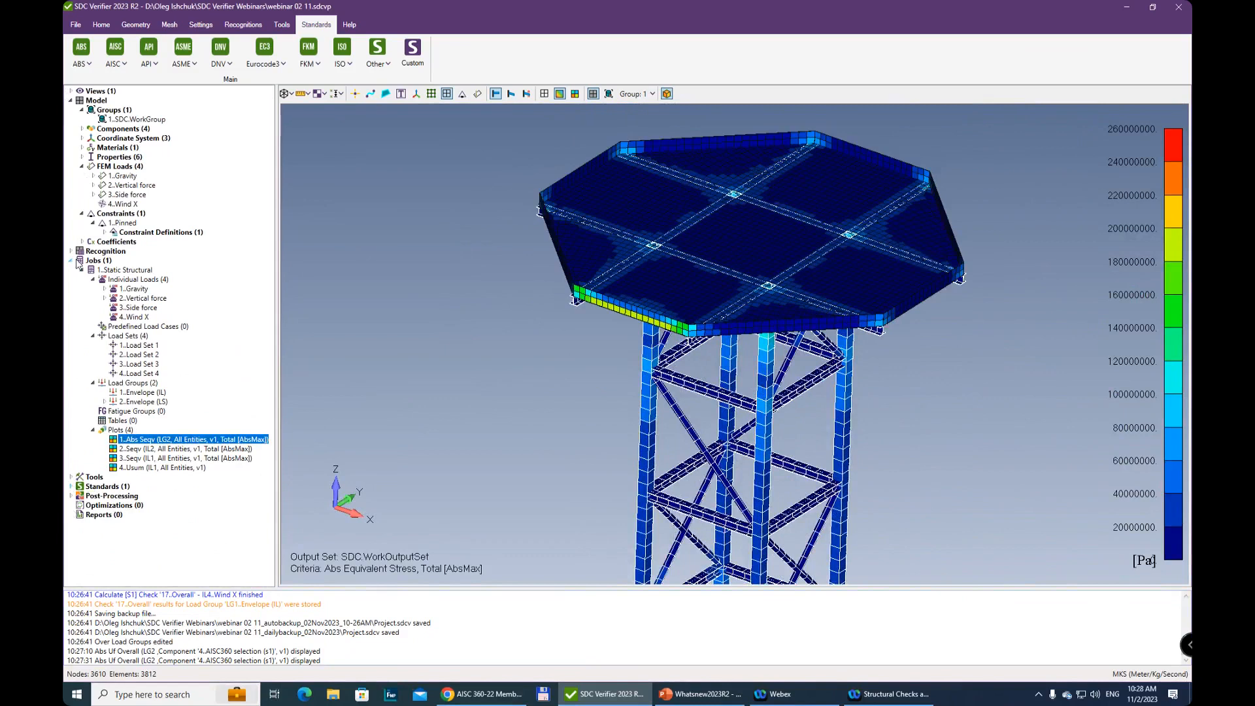
left_click(70, 260)
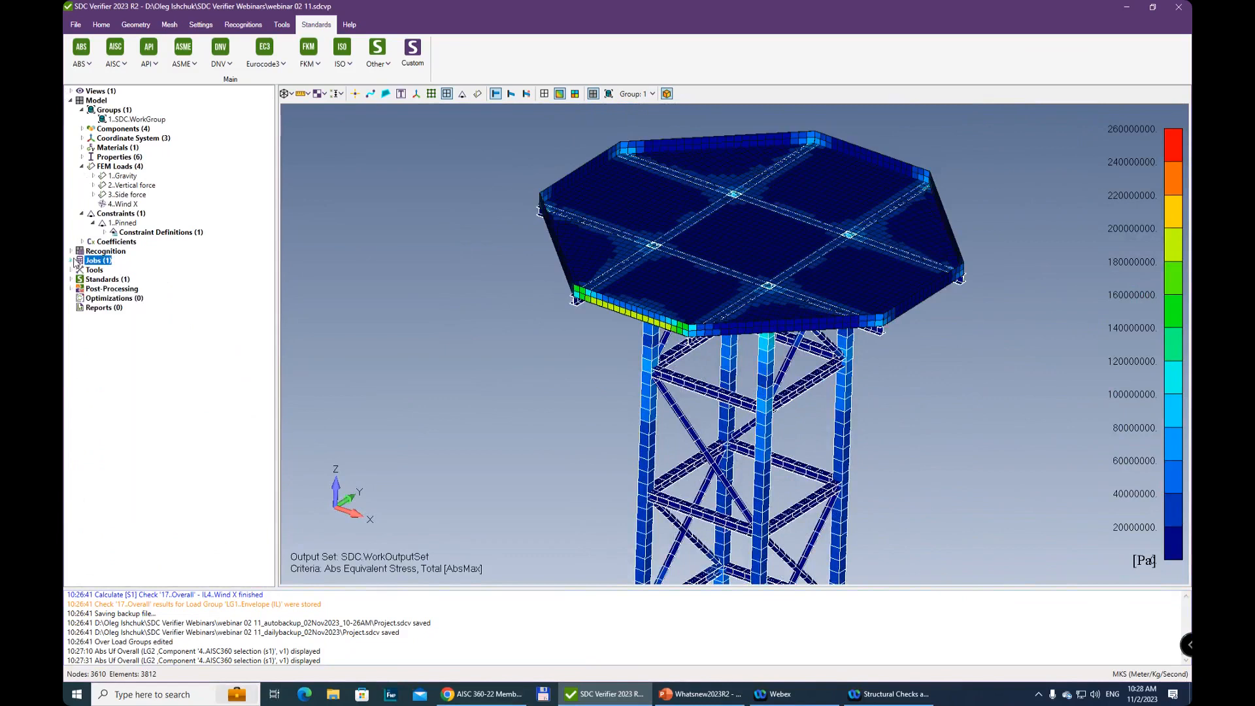
left_click(71, 100)
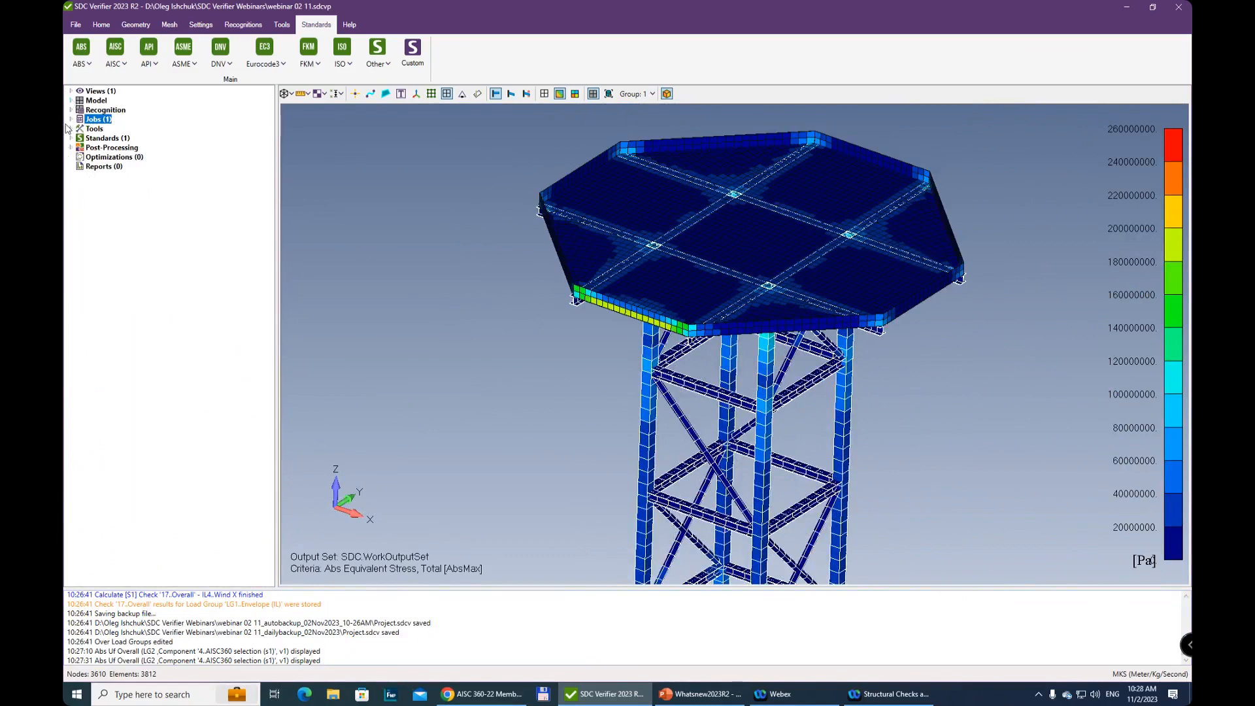
left_click(71, 120)
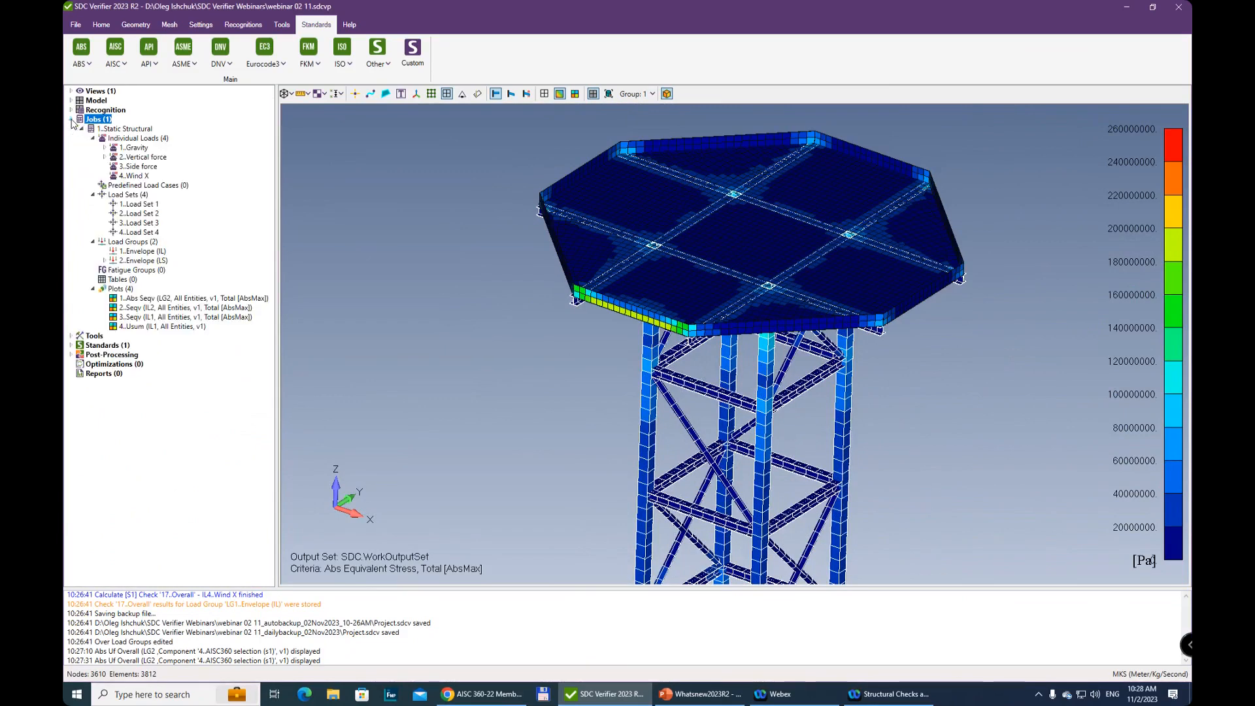
left_click(94, 195)
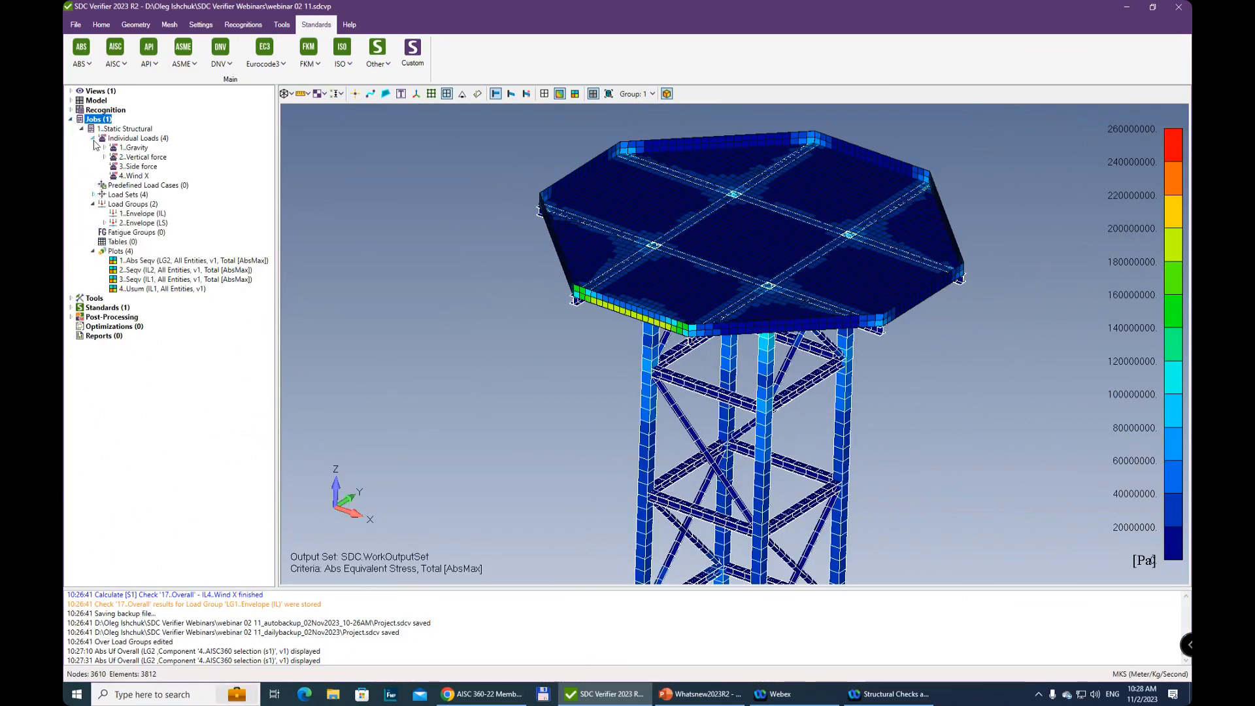
left_click(93, 138)
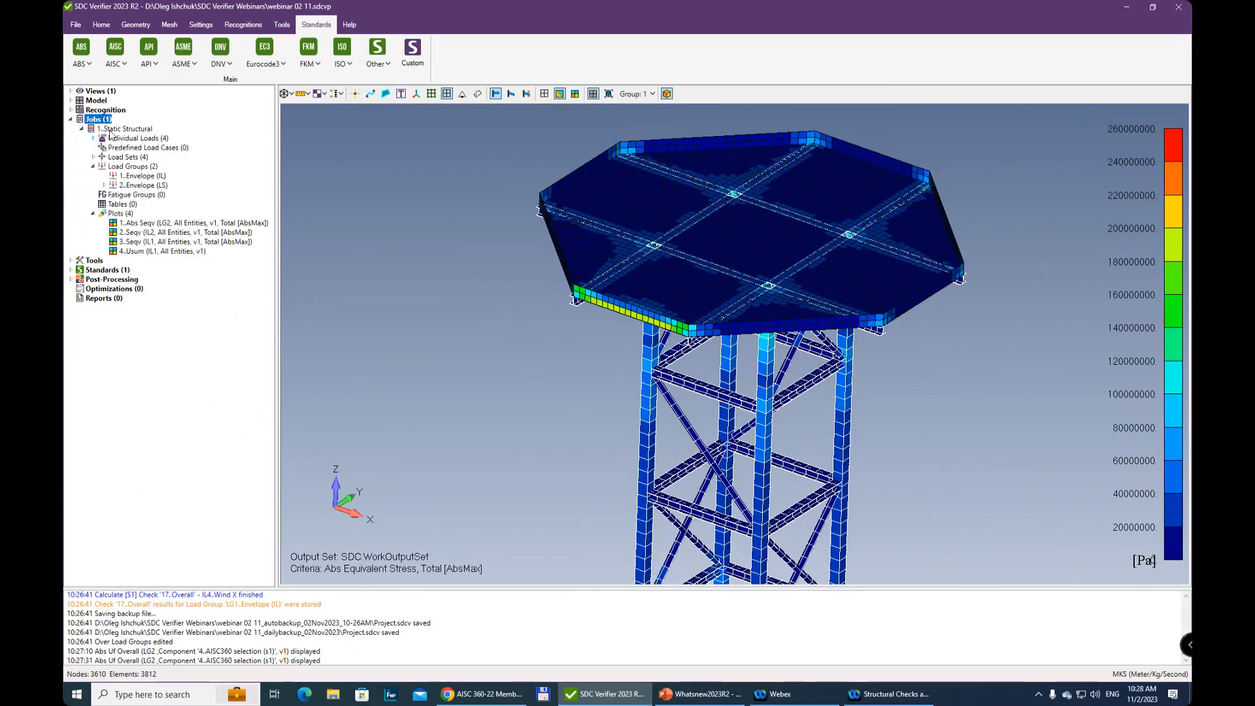
Add a load group titled Vertical Only to the Static Structural job, containing the Gravity and Vertical force loads
left_click(95, 167)
left_click(135, 168)
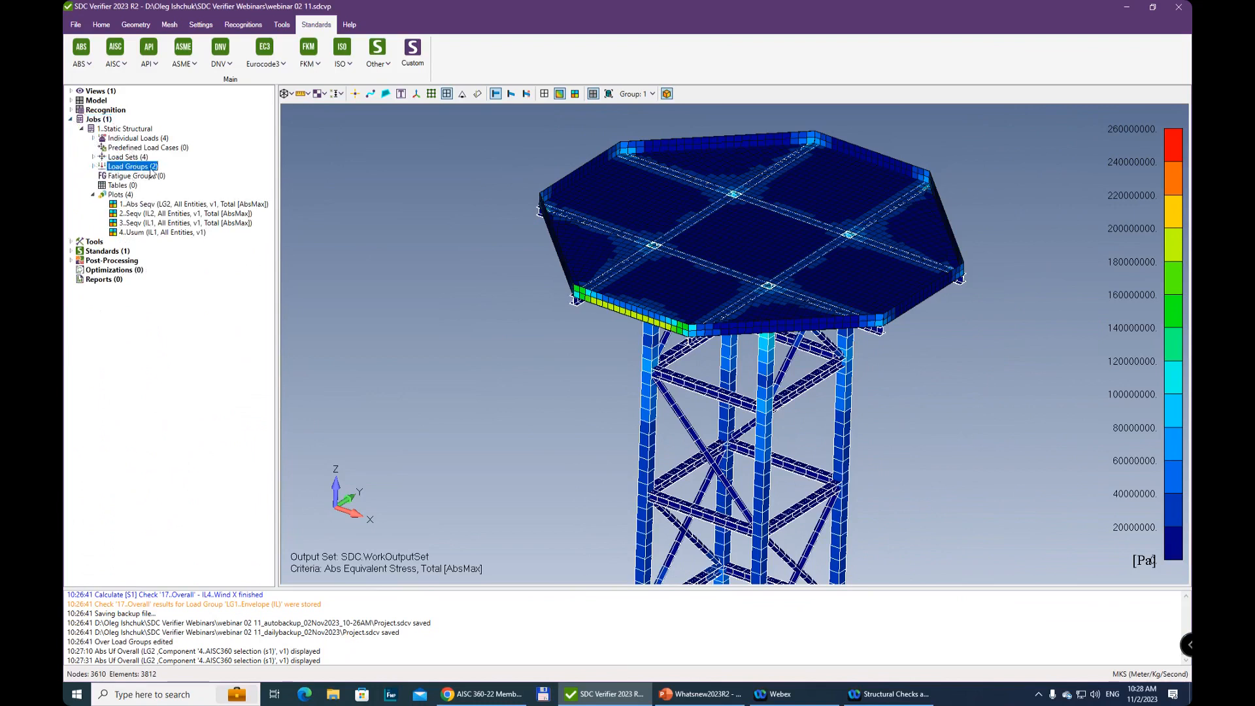
right_click(135, 169)
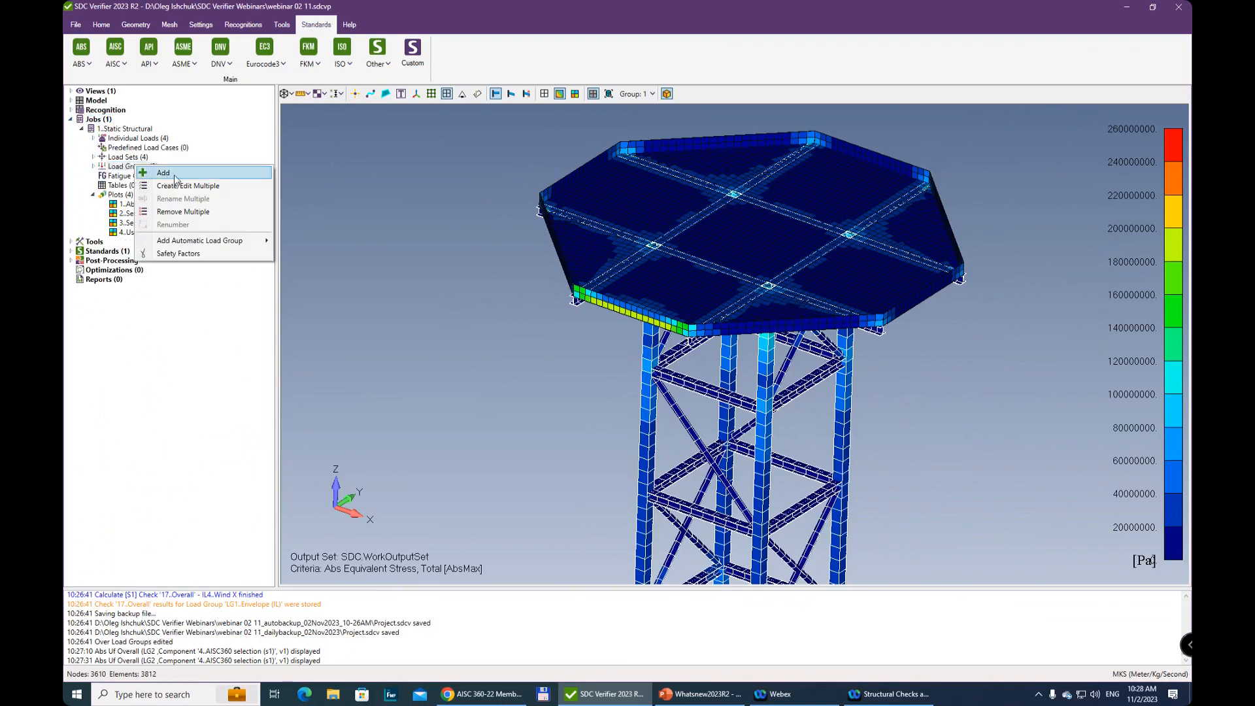
left_click(94, 168)
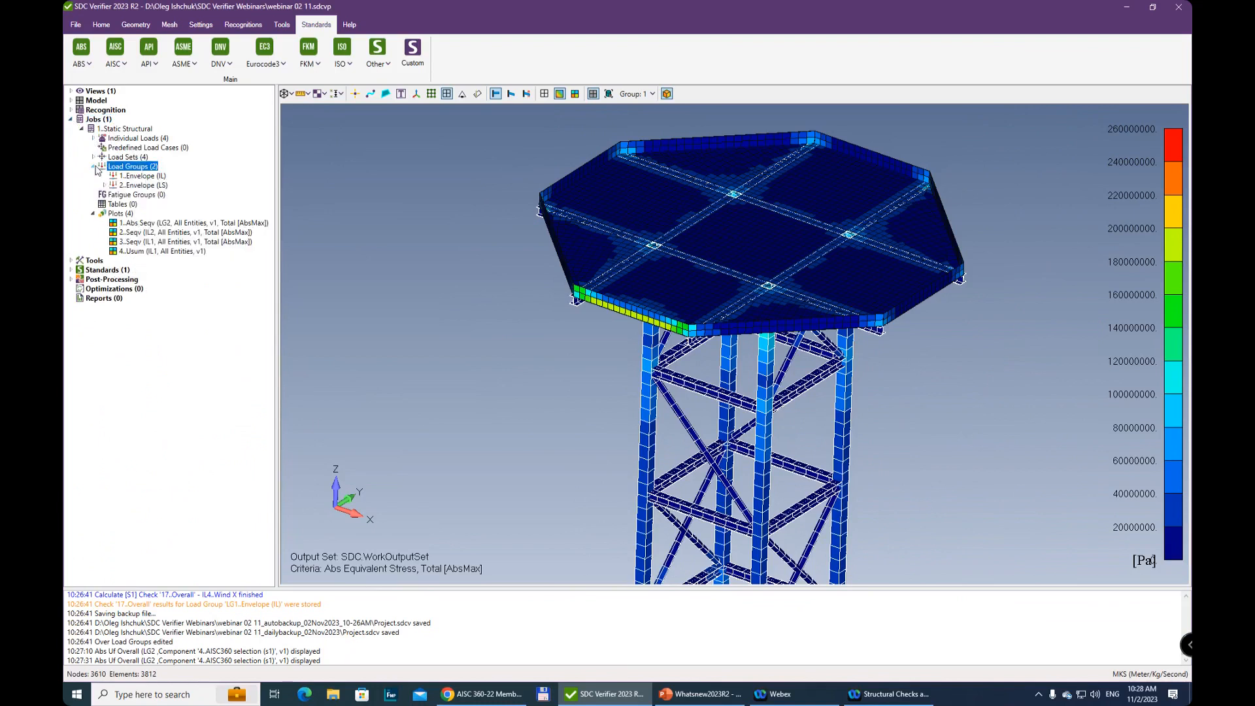
right_click(131, 170)
left_click(161, 177)
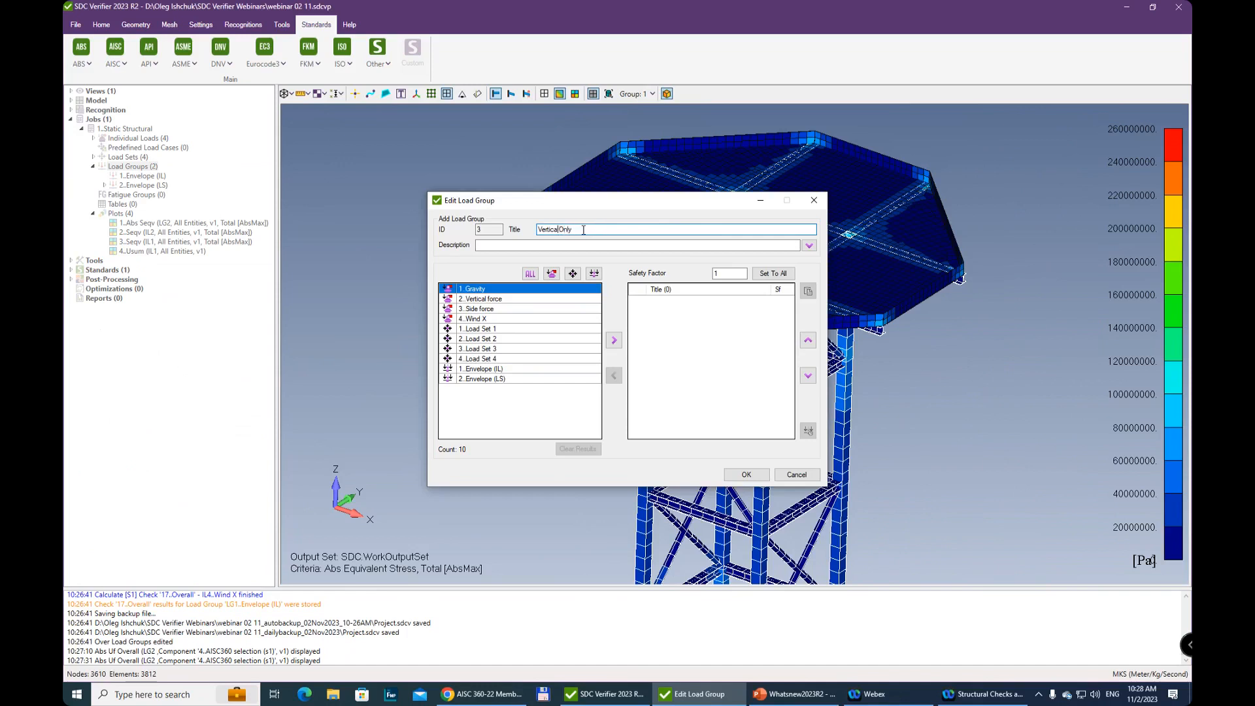
type("l")
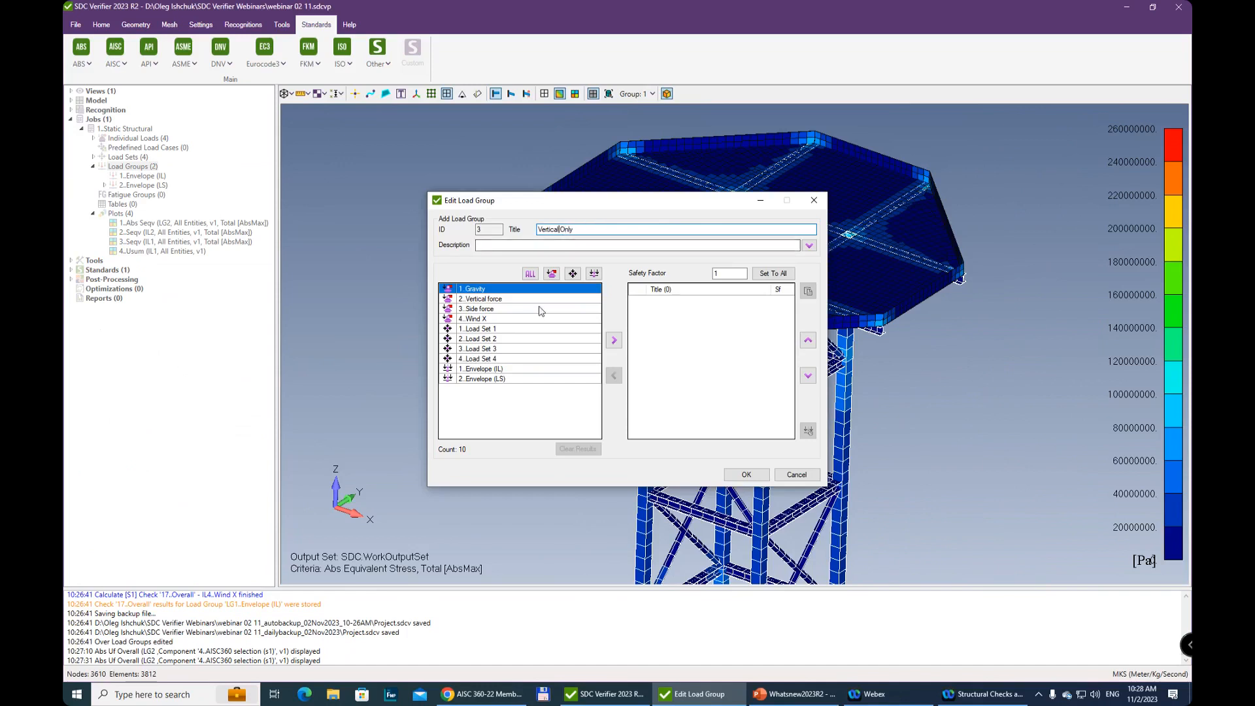
left_click(615, 340)
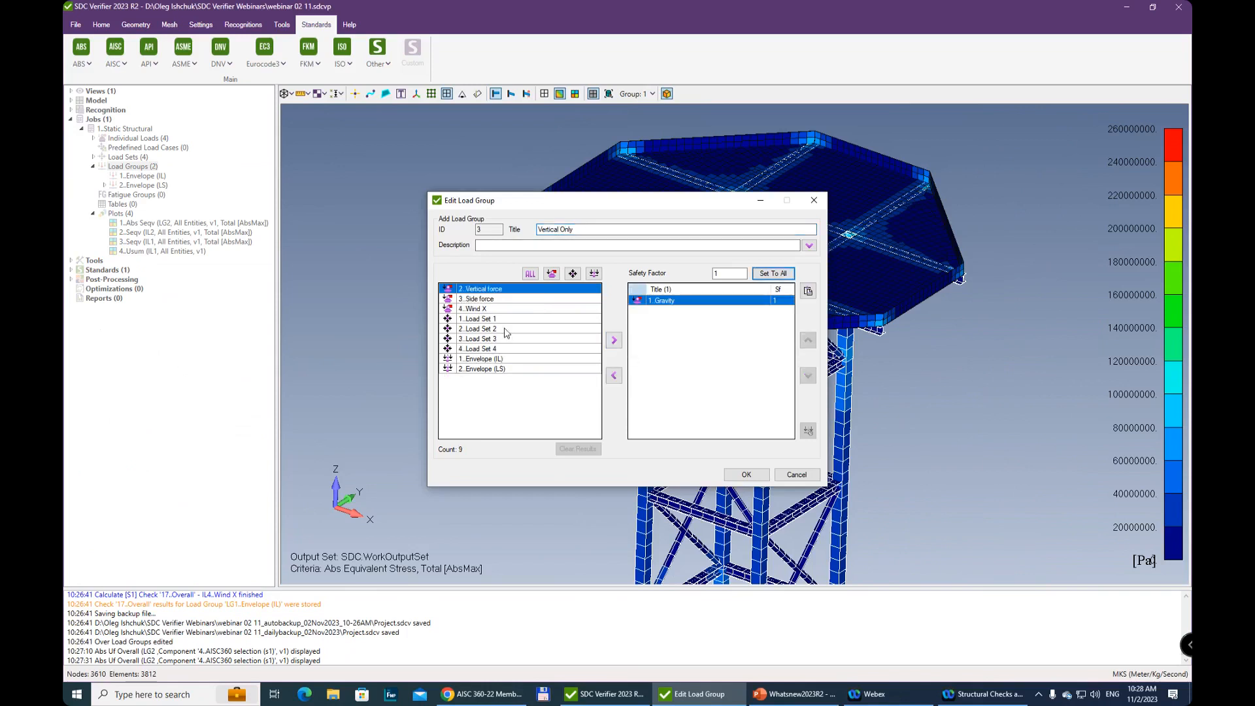
left_click(614, 340)
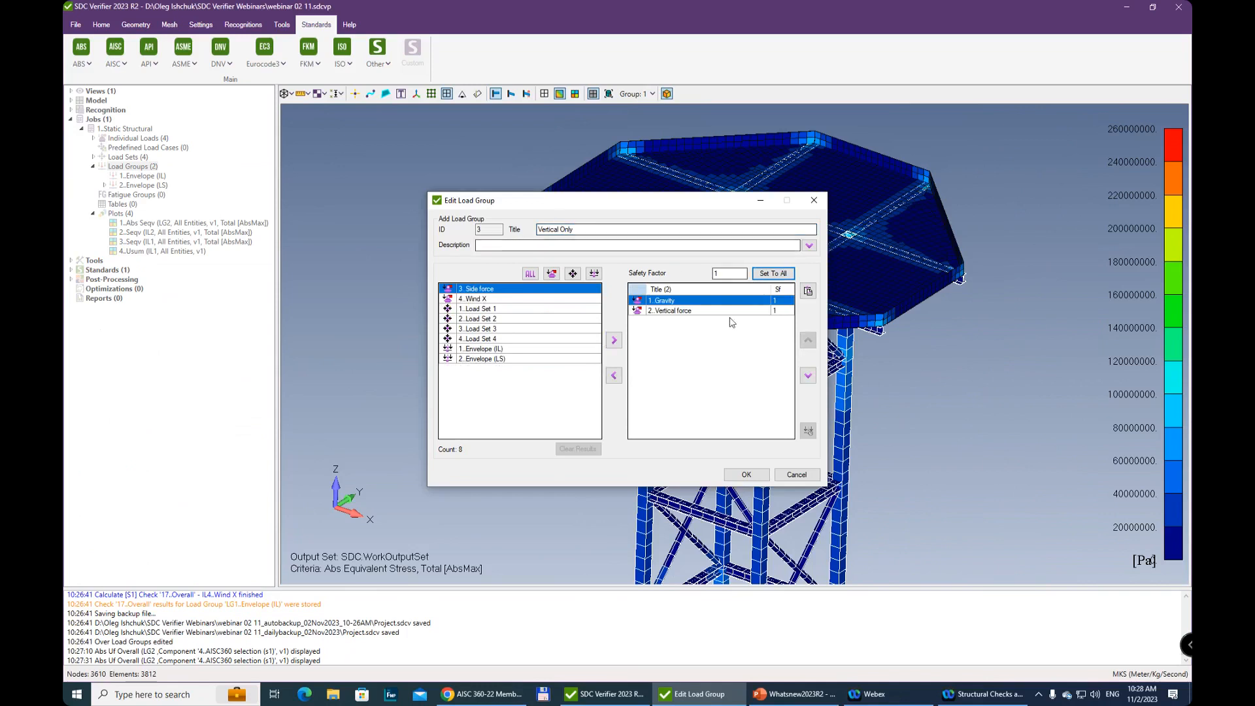
left_click(745, 473)
Add another load group titled Side Only, containing the Gravity and Side force loads
right_click(143, 167)
left_click(168, 177)
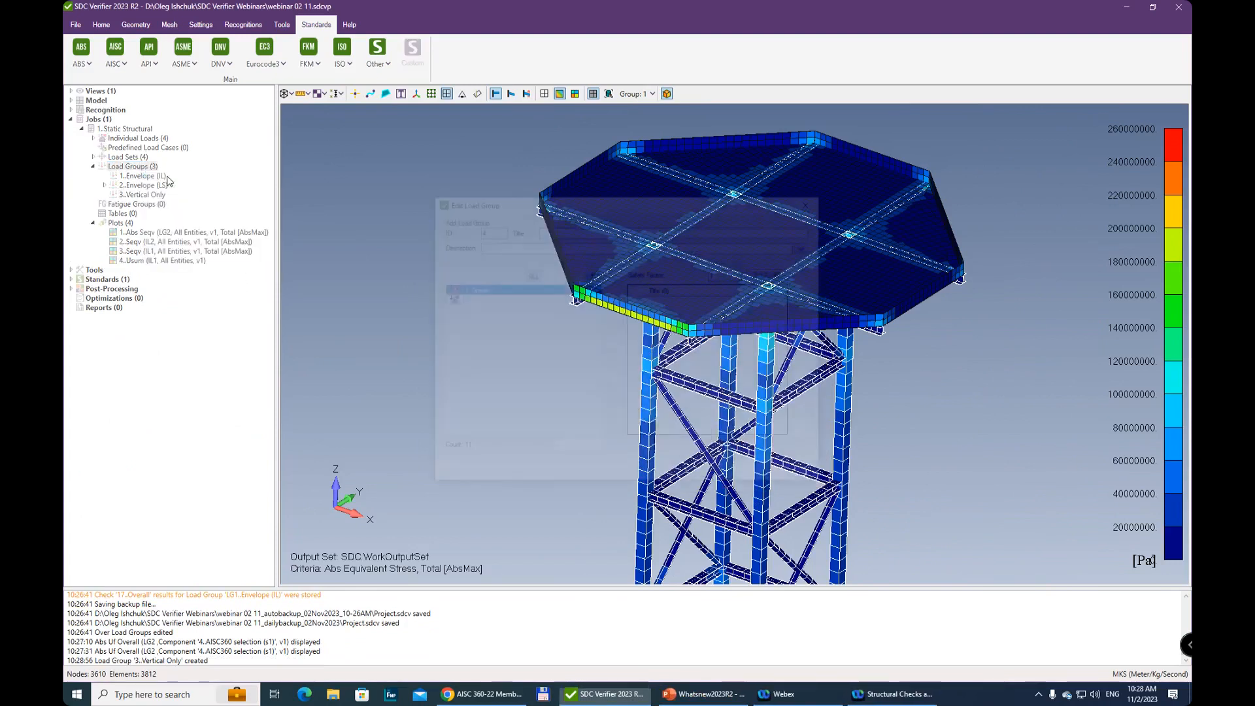
left_click(614, 340)
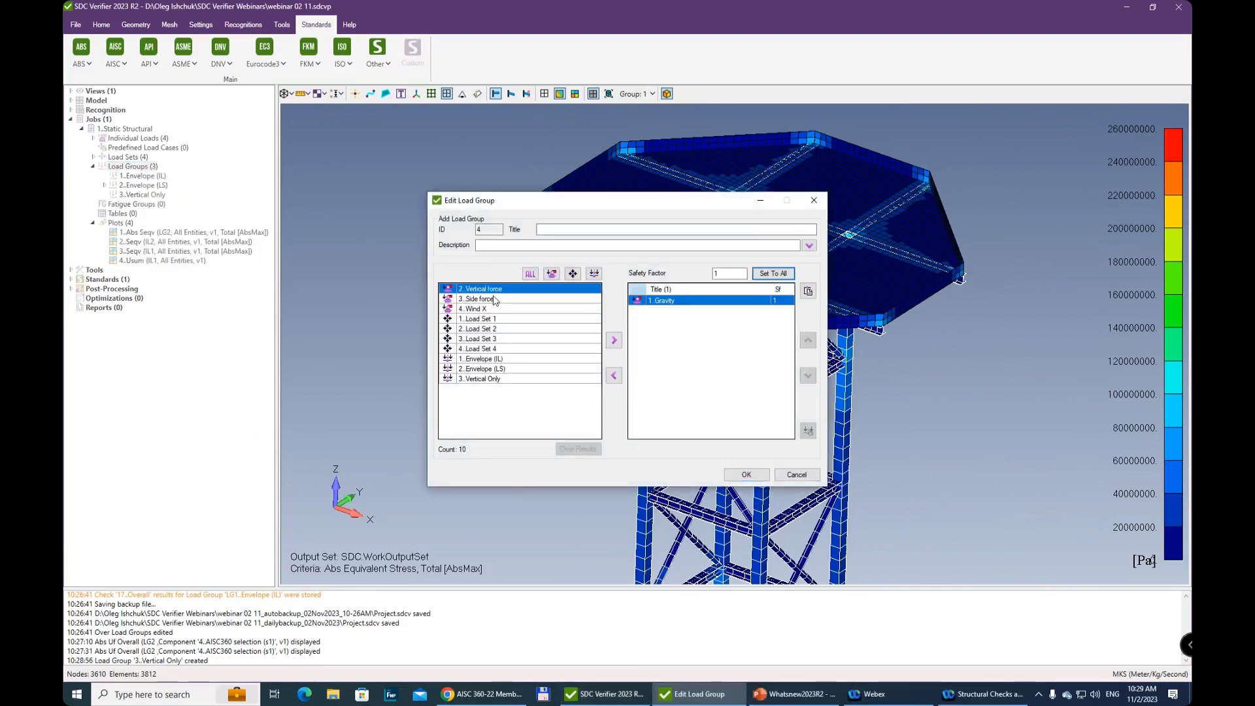
left_click(488, 298)
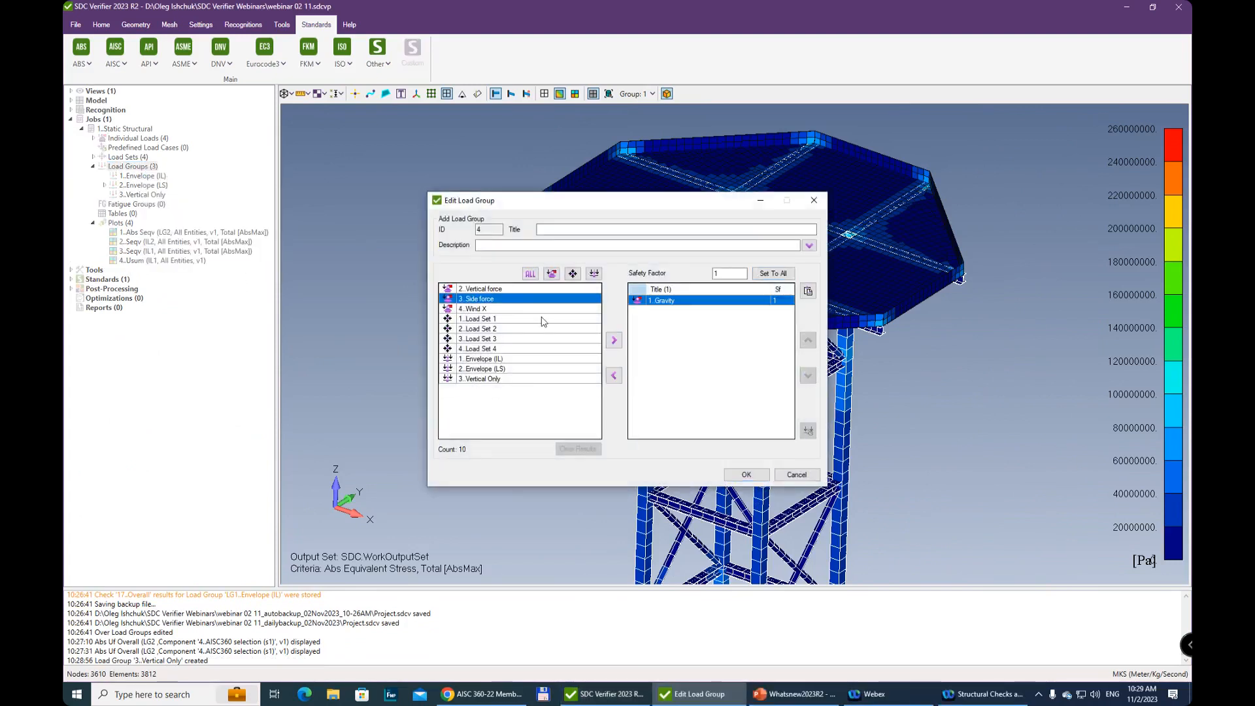
left_click(614, 340)
left_click(572, 229)
type("Side Only")
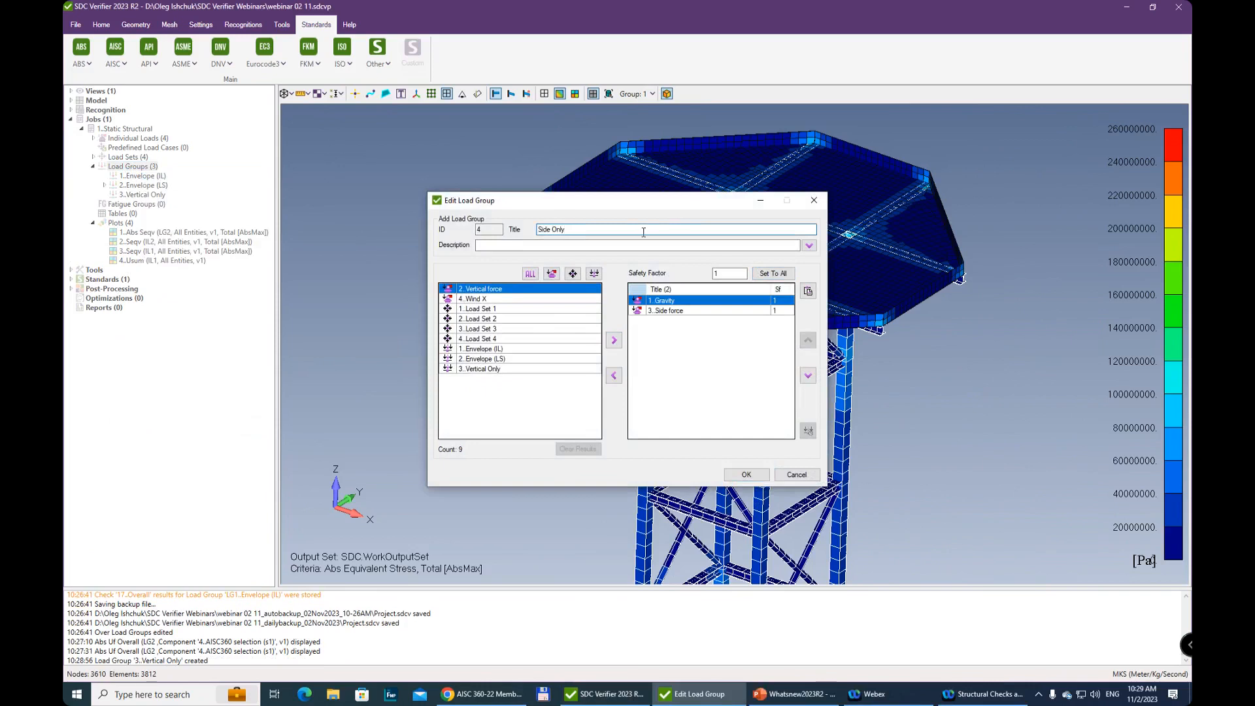
left_click(746, 475)
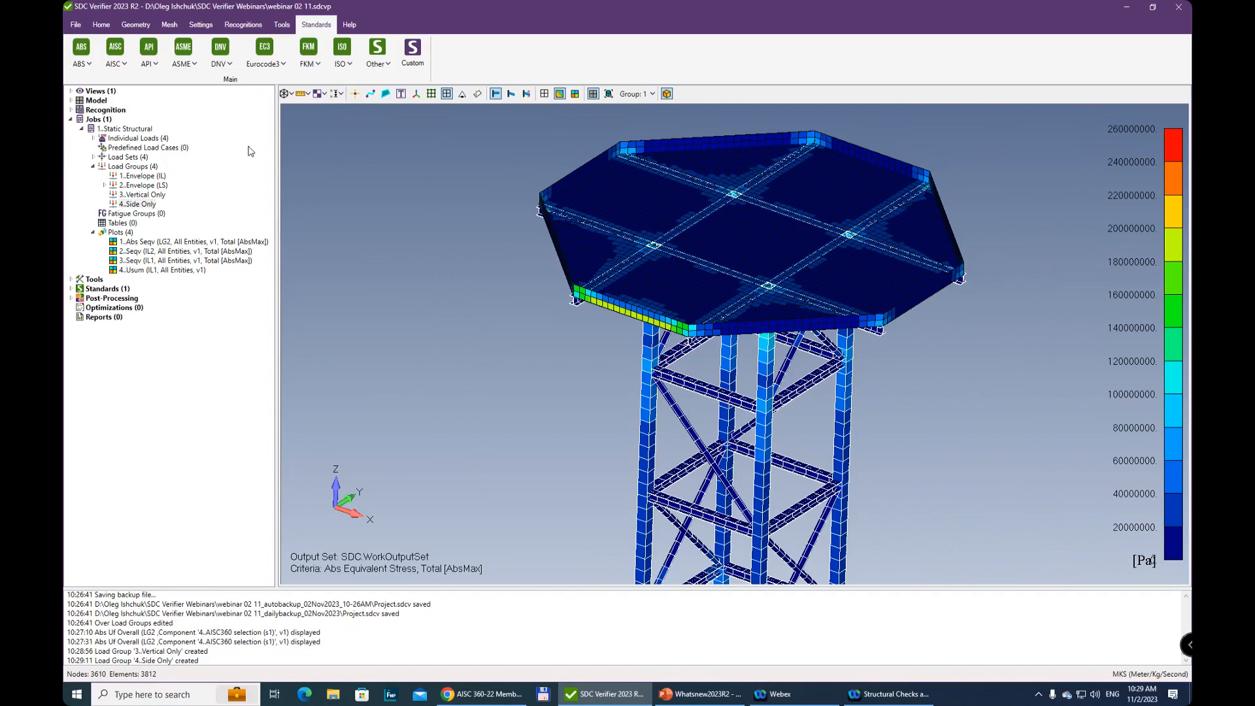
Start a new fatigue group in the Static Structural job and include the Vertical Only and Side Only load groups
right_click(137, 215)
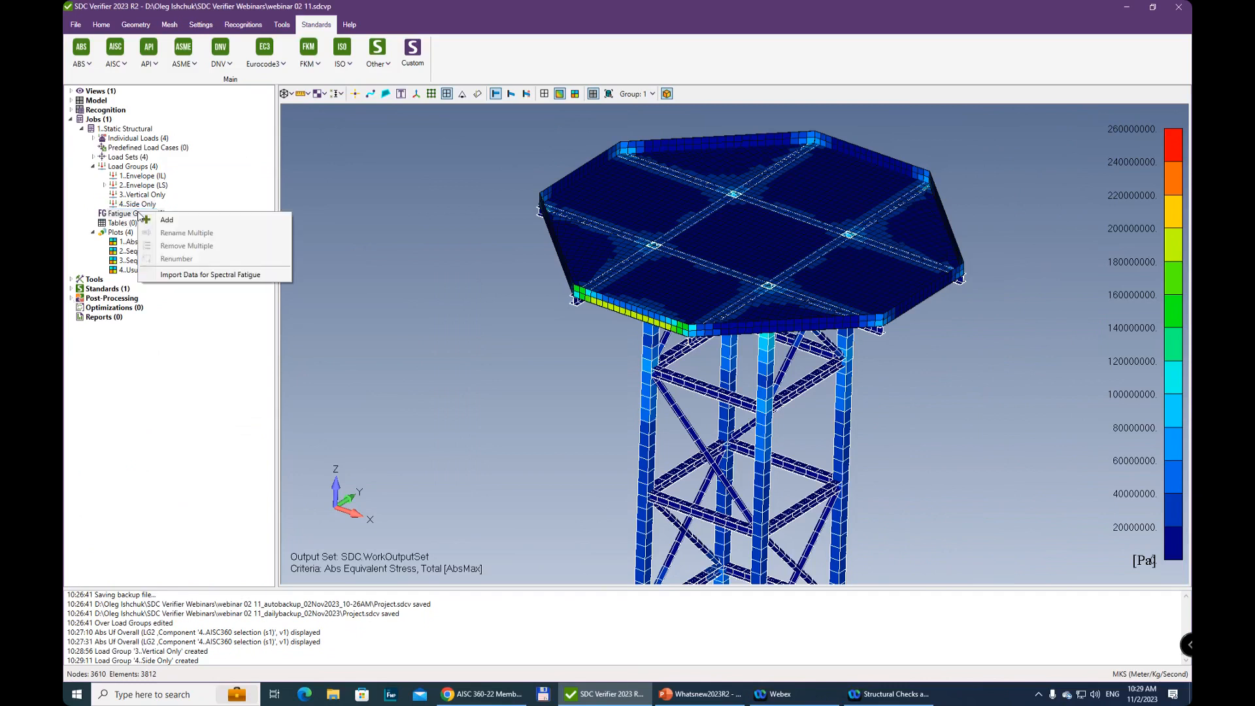
left_click(134, 214)
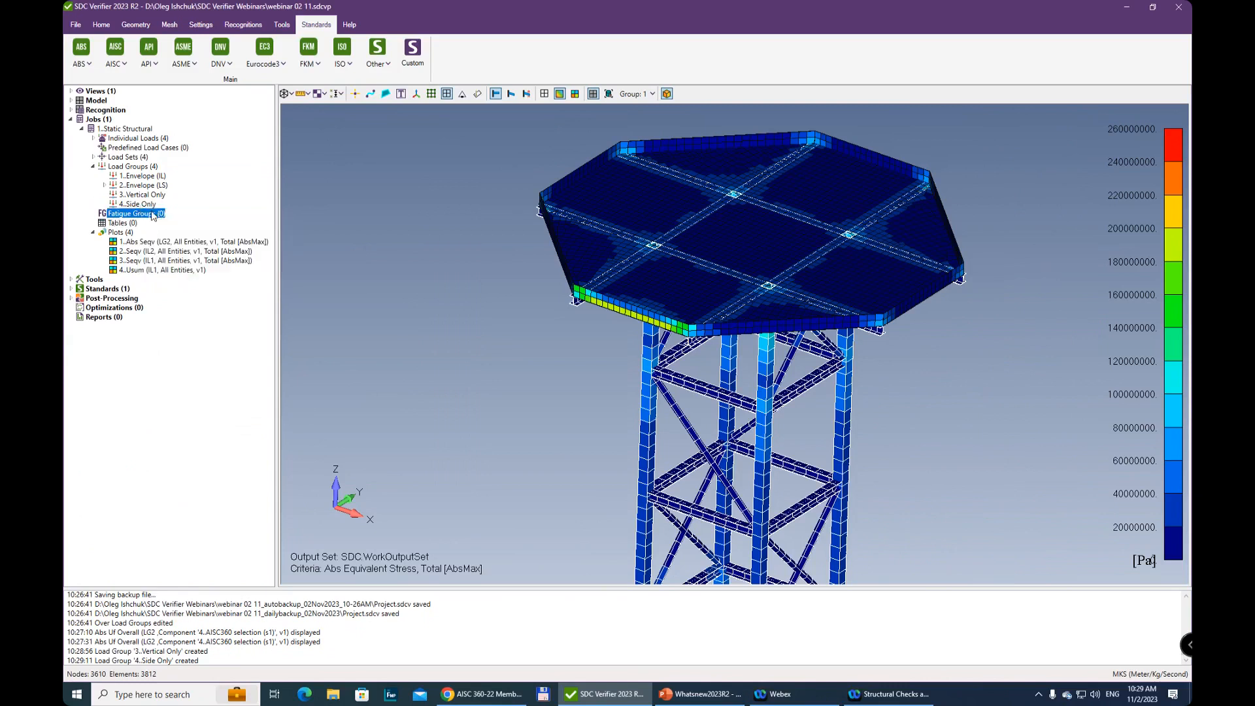
right_click(153, 216)
left_click(201, 225)
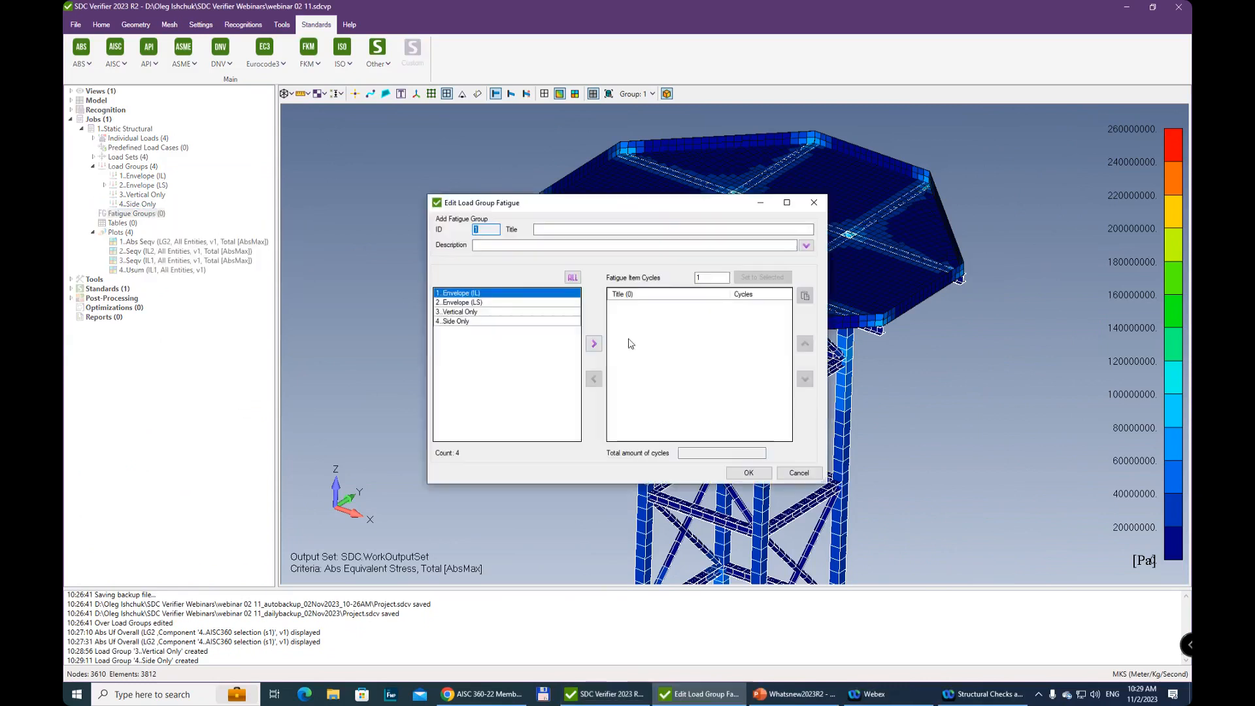
left_click(504, 313)
left_click(594, 344)
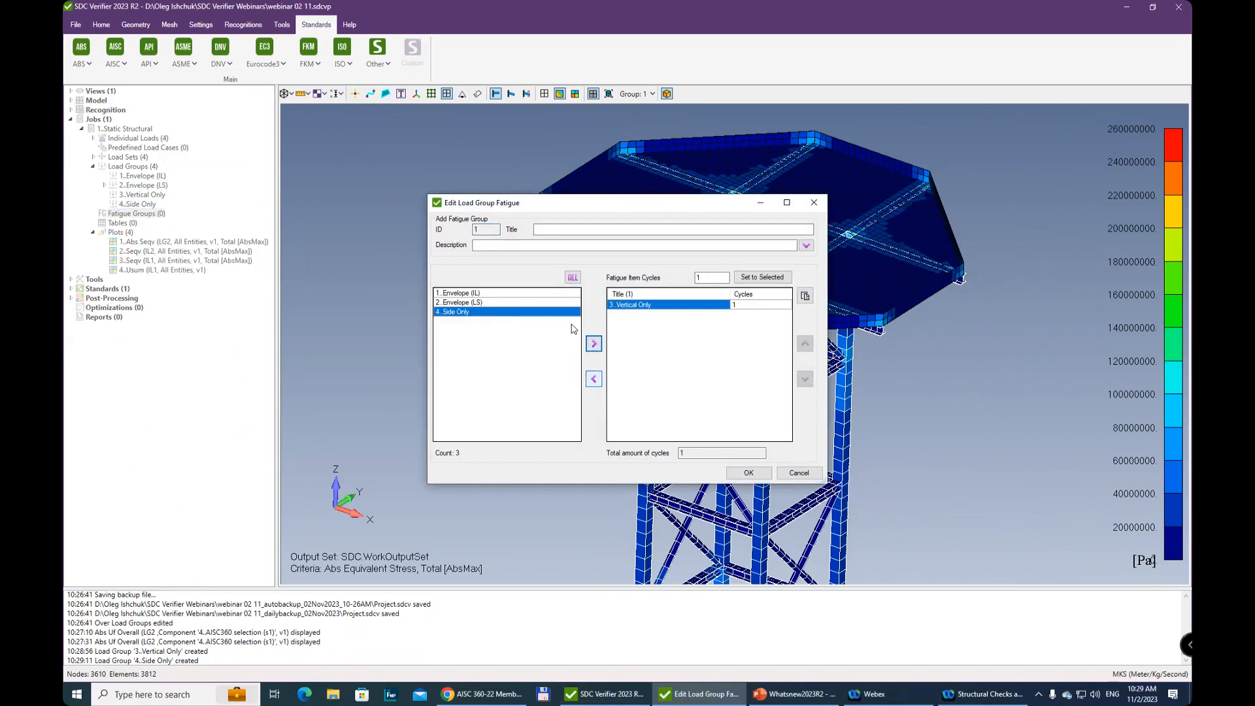
left_click(595, 341)
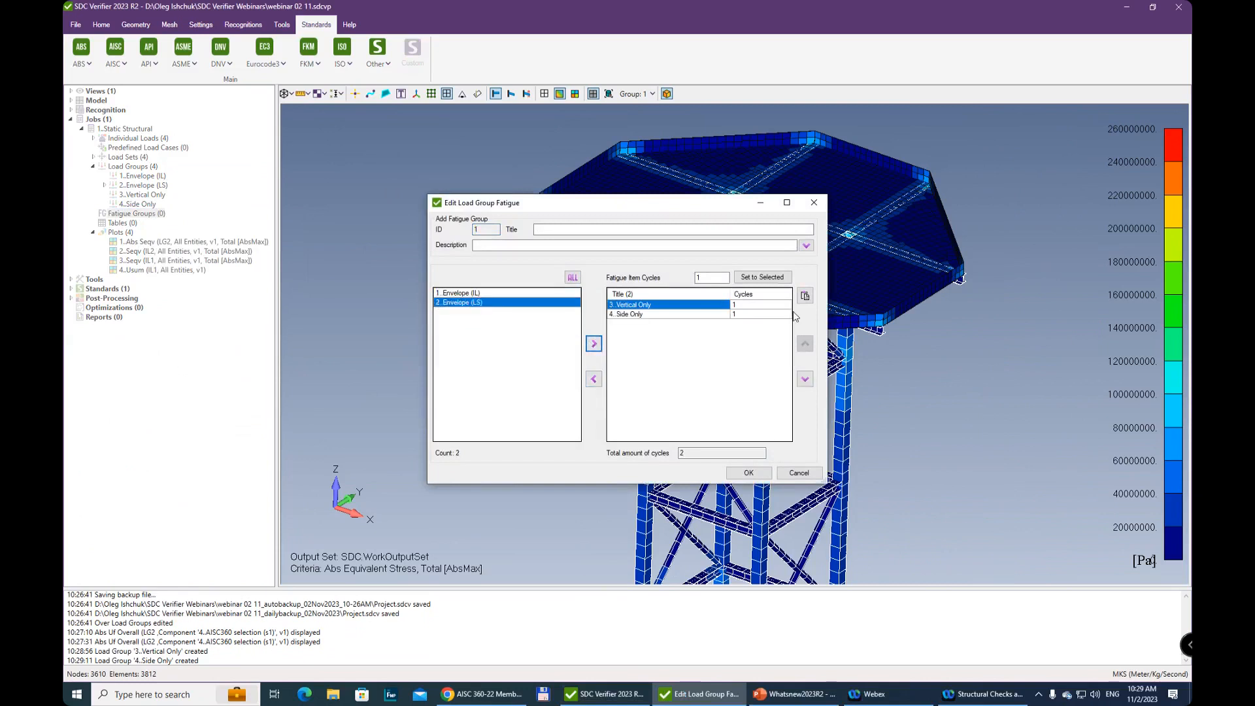
Set the fatigue cycles to 200 000 for Vertical Only and 50 000 for Side Only
left_click(755, 305)
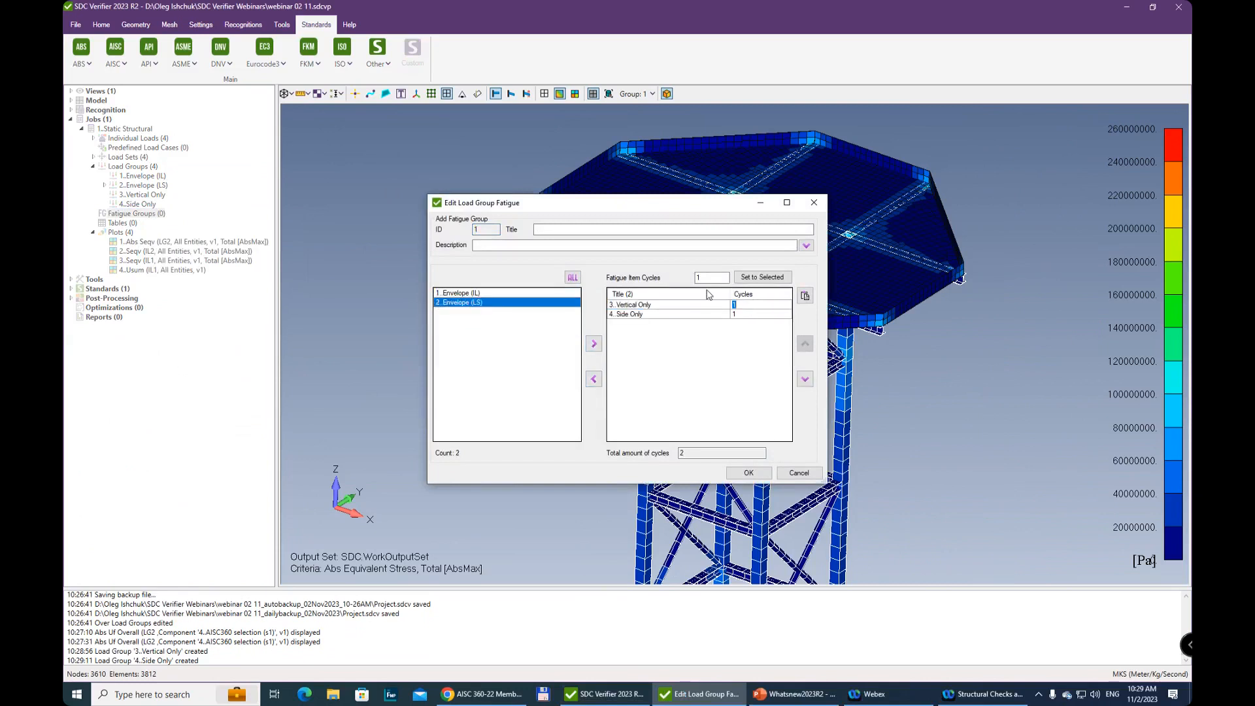
type("200 000000")
left_click(763, 315)
type("50 000")
left_click(693, 305)
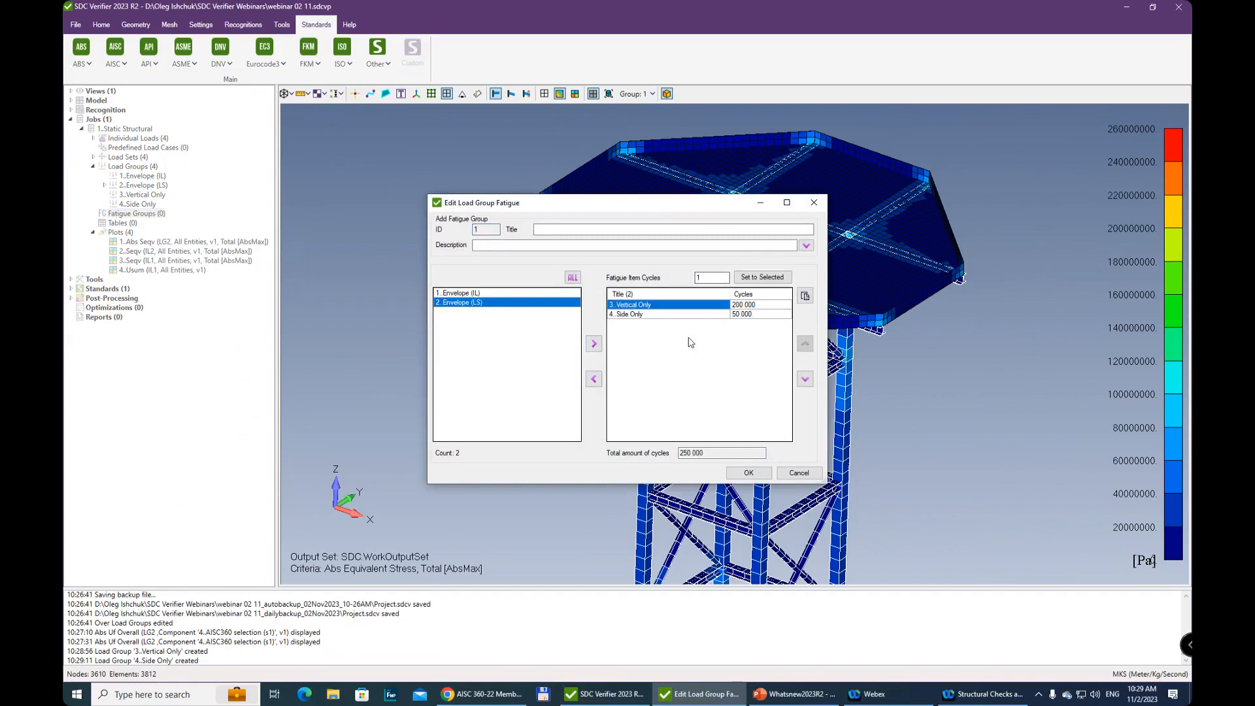
Title the fatigue group Fatigue 250k and save it
left_click(574, 230)
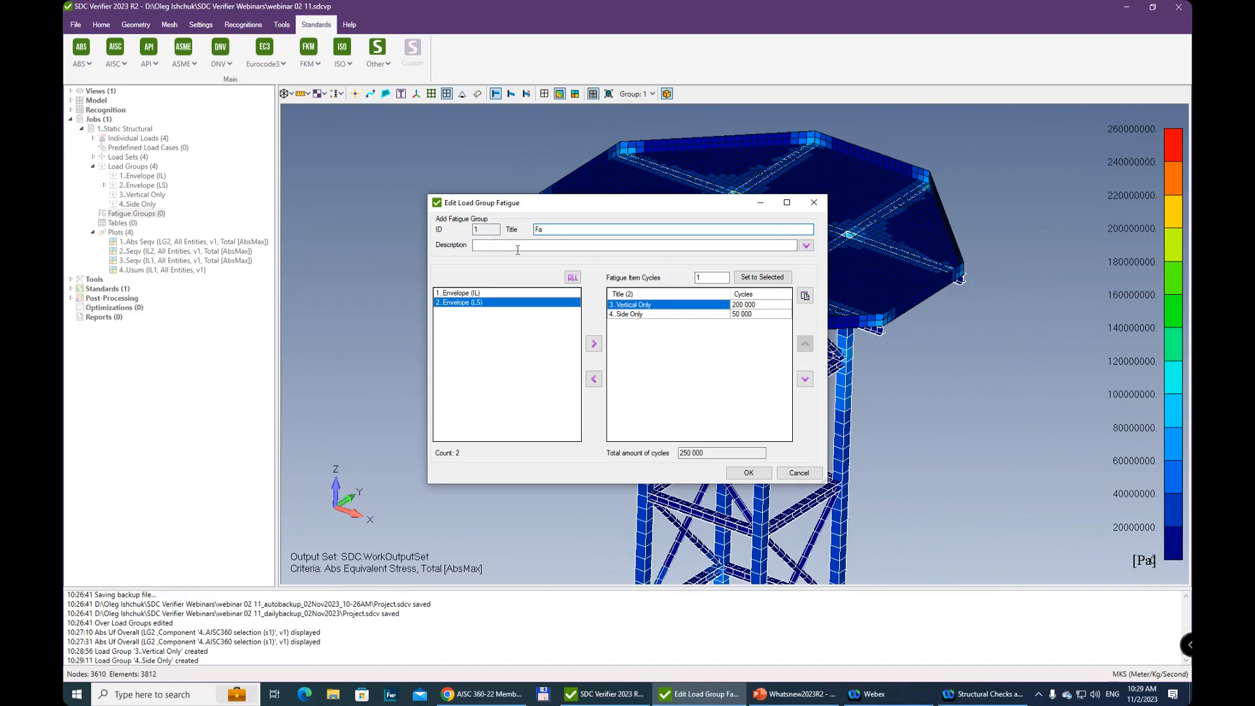
type("Fatigue 250k")
left_click(750, 472)
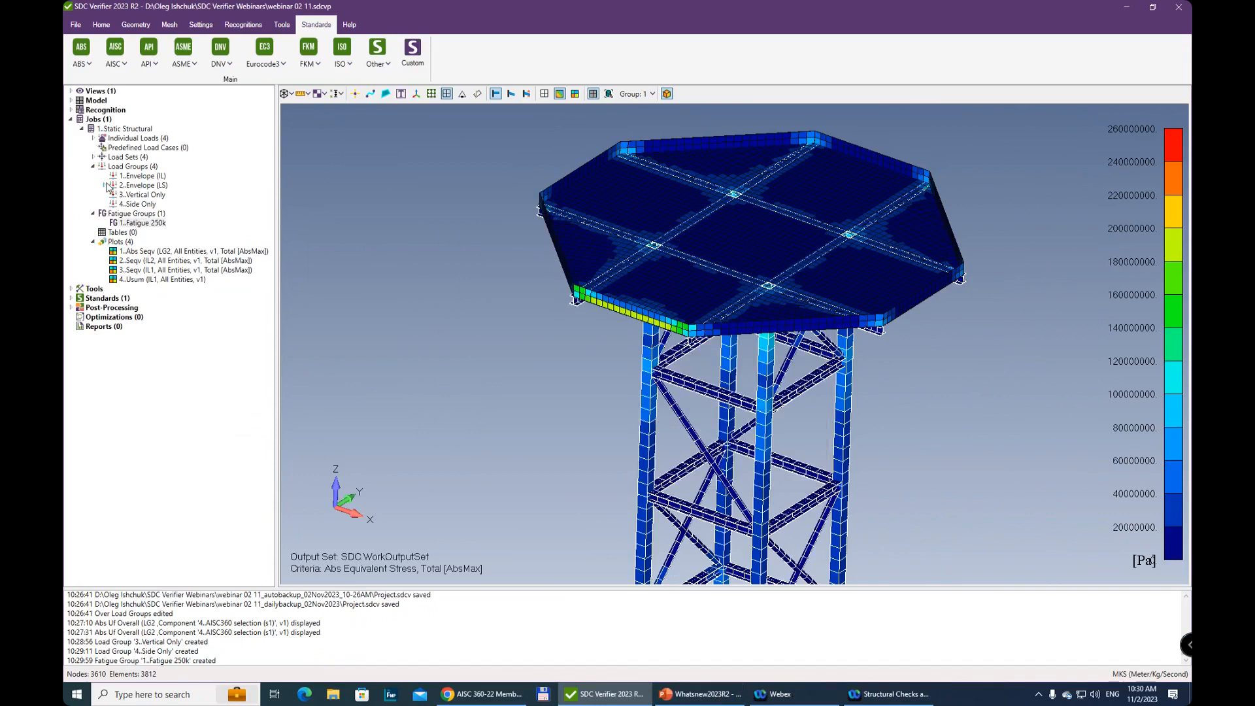
Start adding the Eurocode3 Fatigue (EN 1993-1-9, 2005) standard and bring up its online help page
left_click(281, 60)
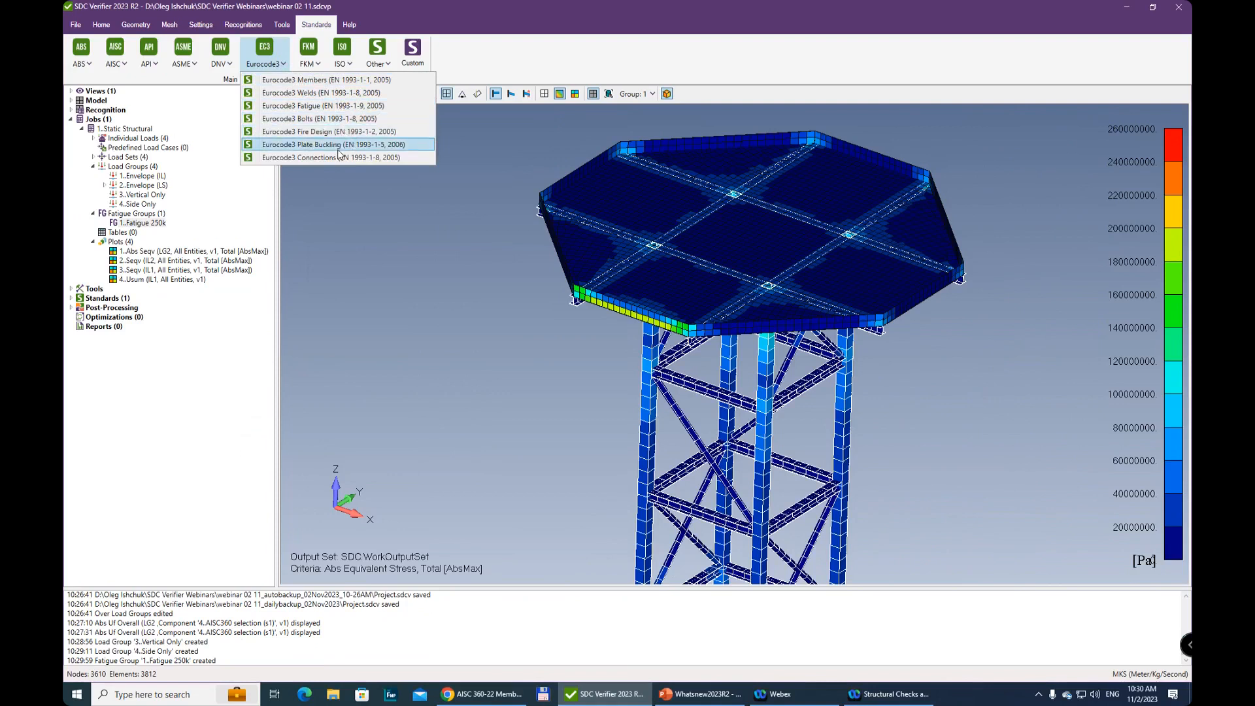
left_click(311, 107)
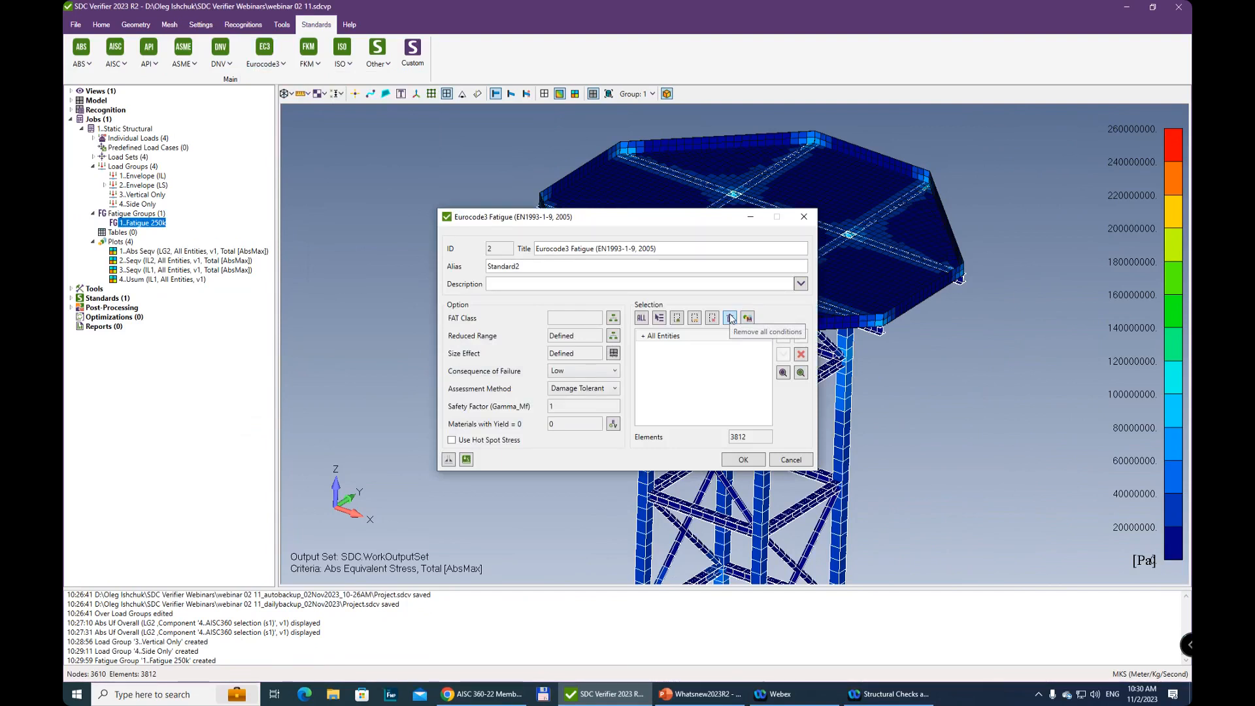
key("F1")
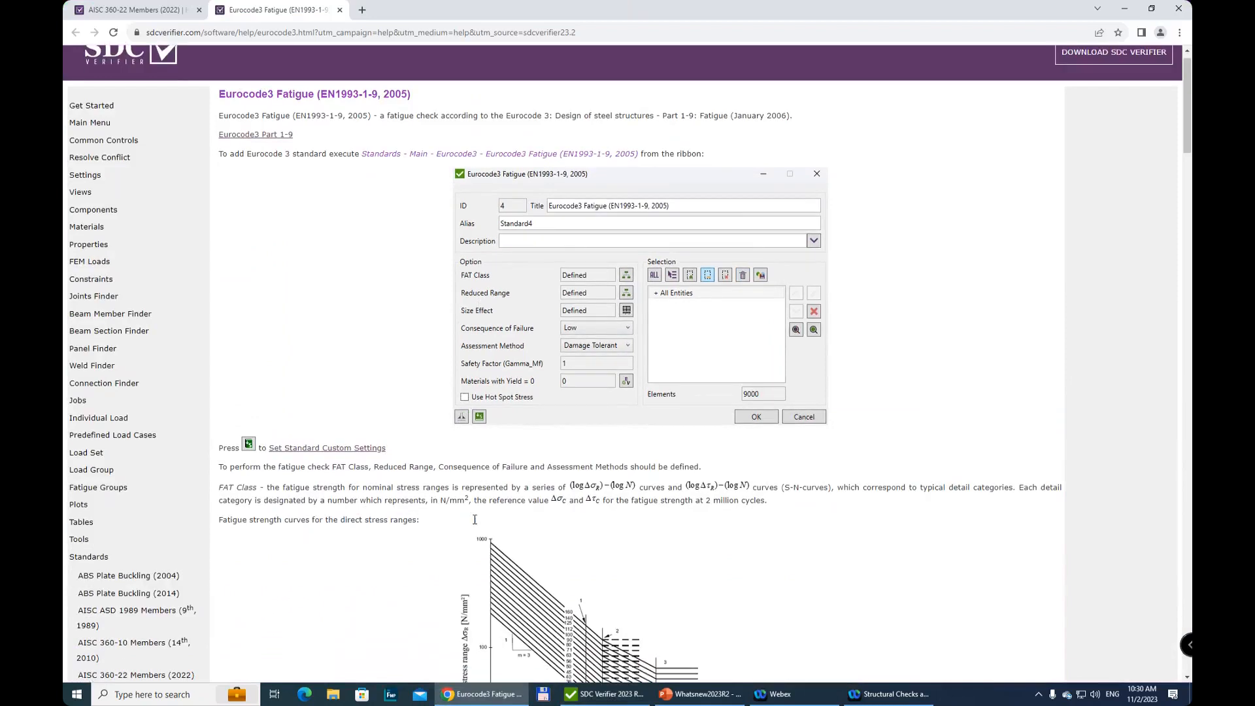
Read the help on the direct and shear stress fatigue strength curves and the FAT Class weld classification
scroll(349, 407, "down", 3)
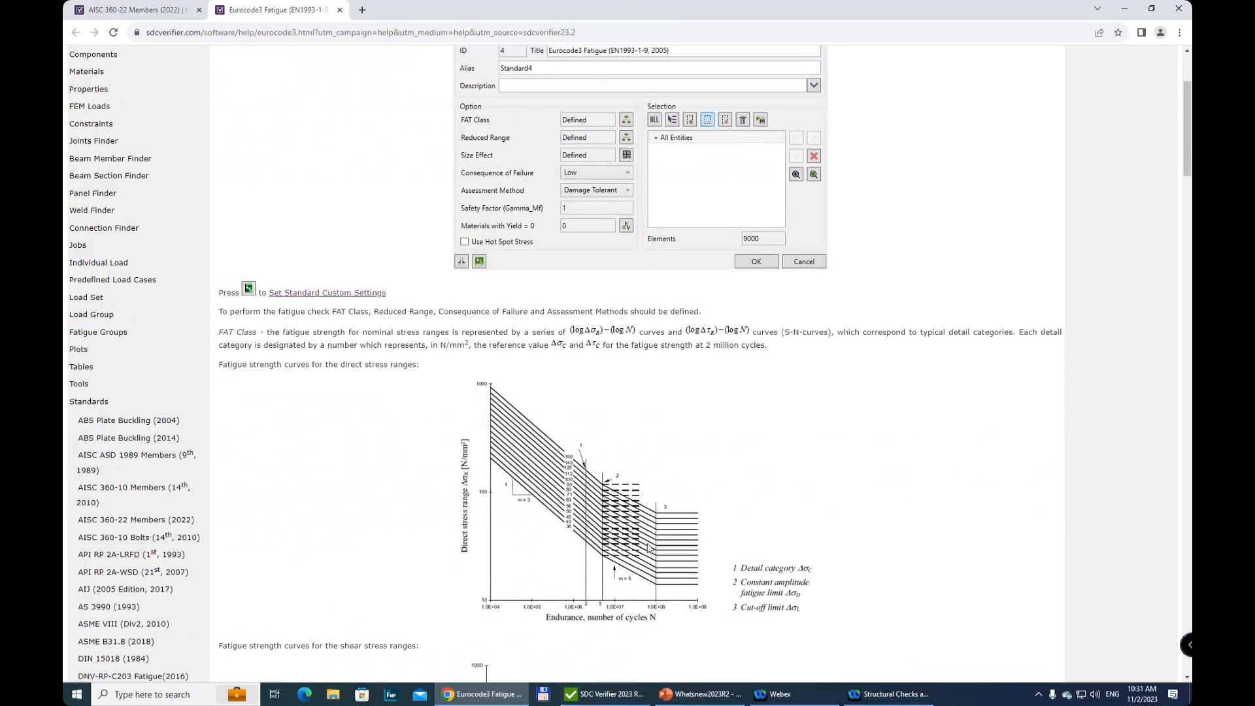
scroll(649, 548, "down", 1)
scroll(650, 548, "down", 10)
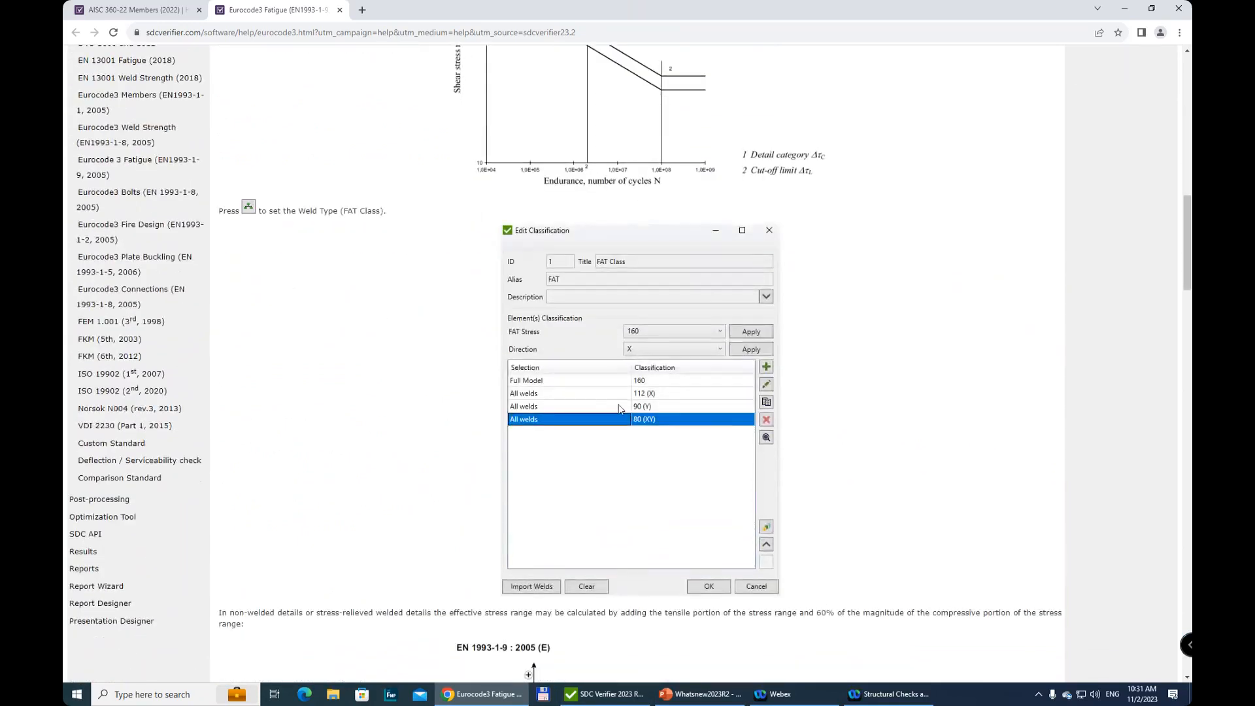
scroll(619, 408, "up", 5)
scroll(628, 392, "down", 6)
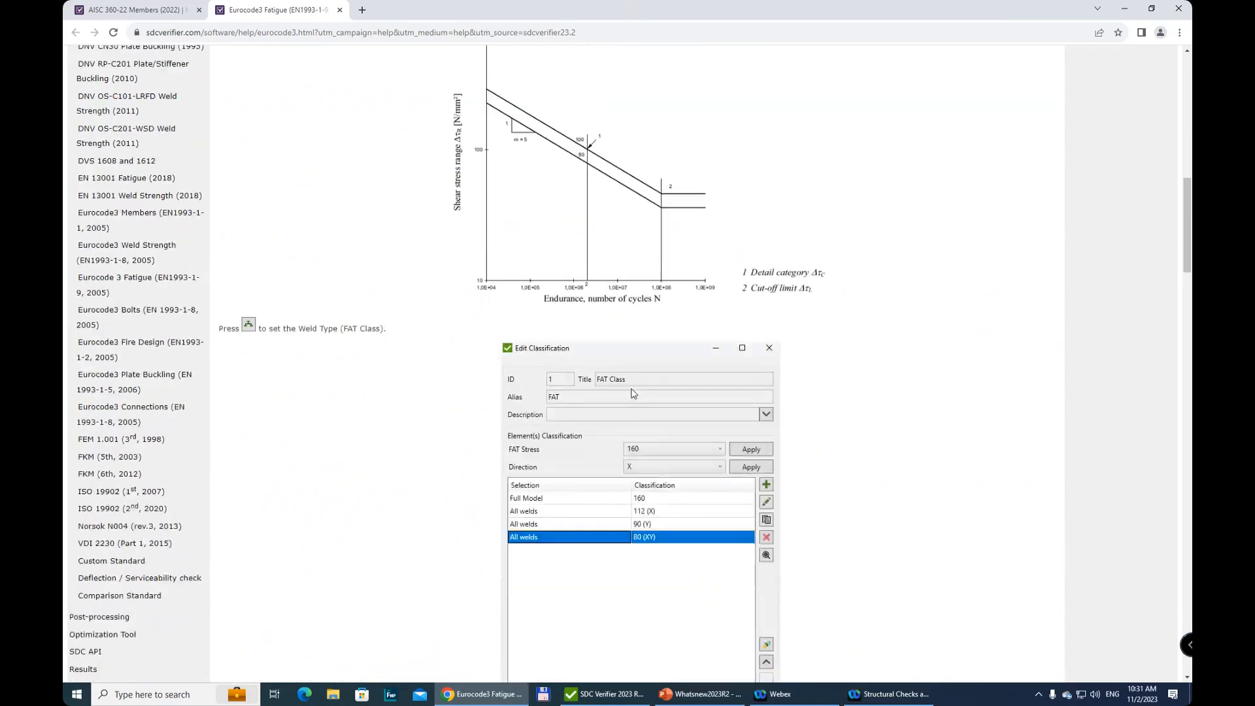
scroll(628, 393, "down", 15)
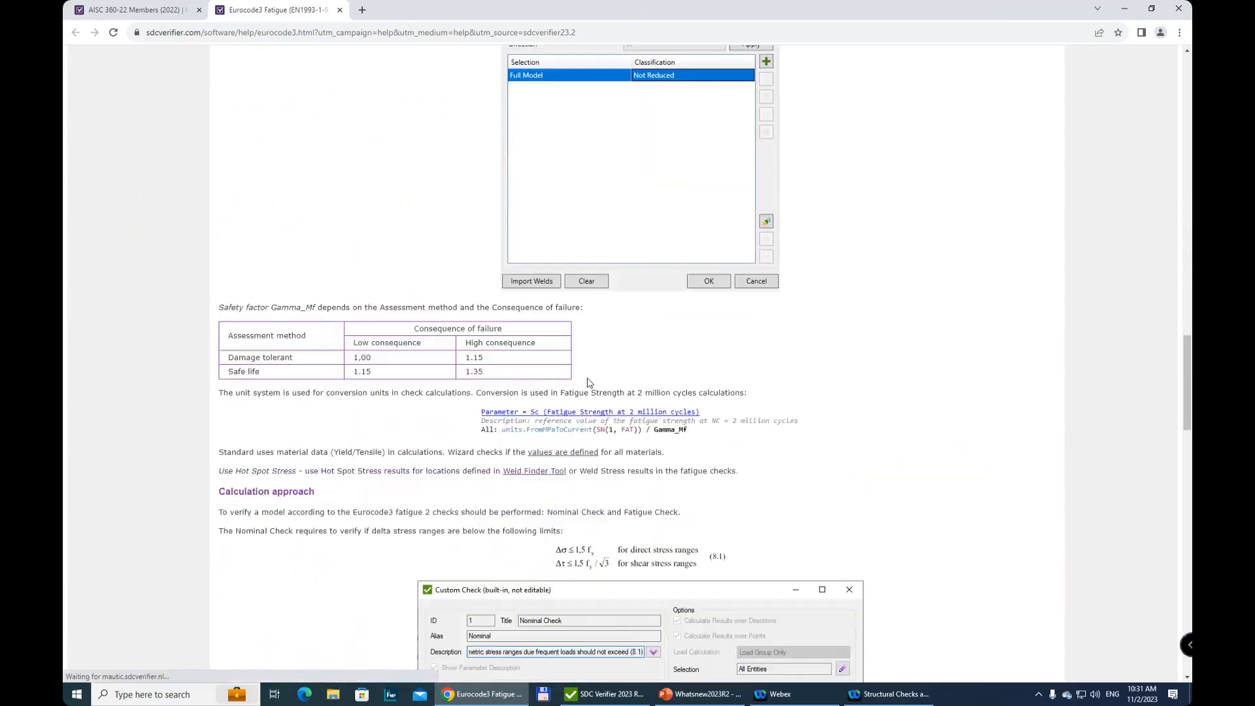
left_click(601, 695)
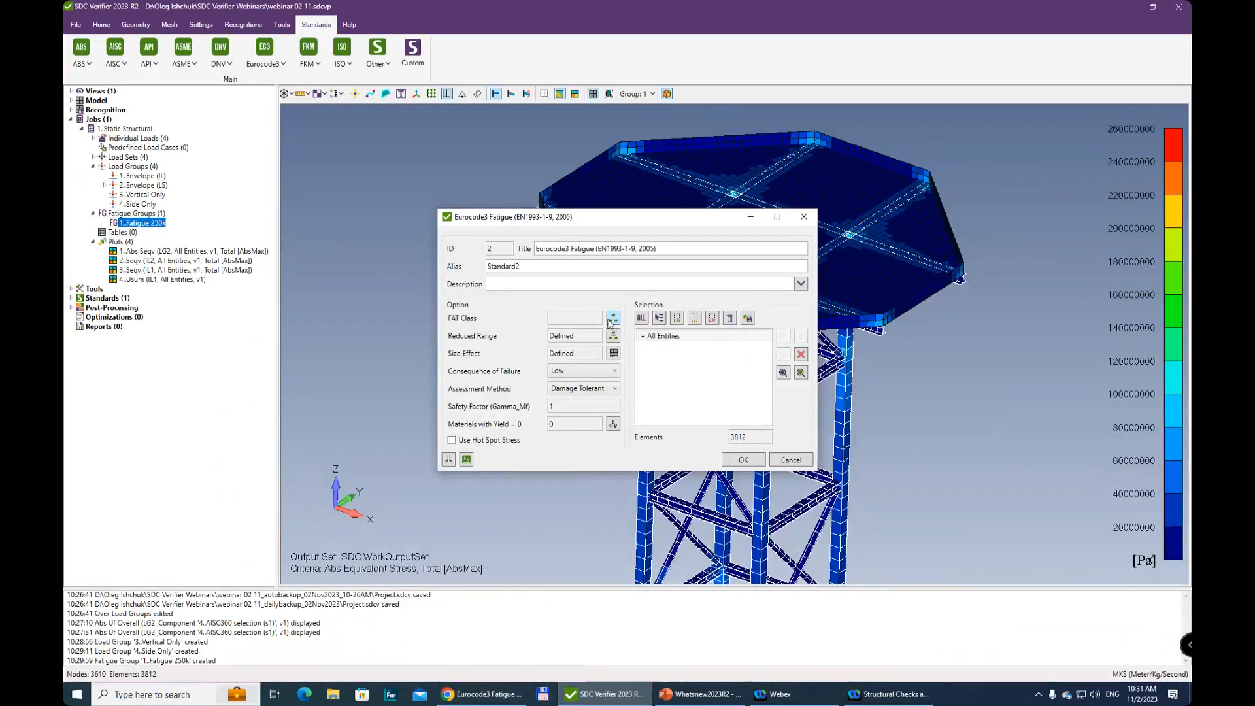
left_click(613, 318)
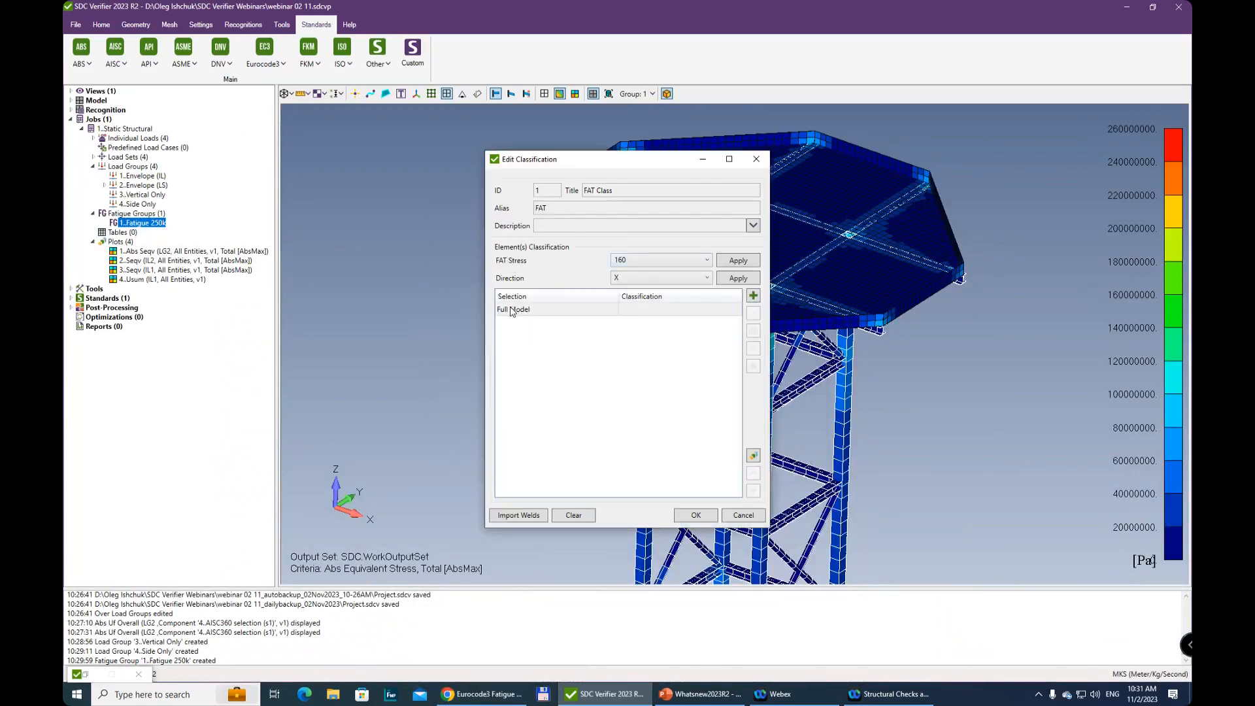
left_click(641, 261)
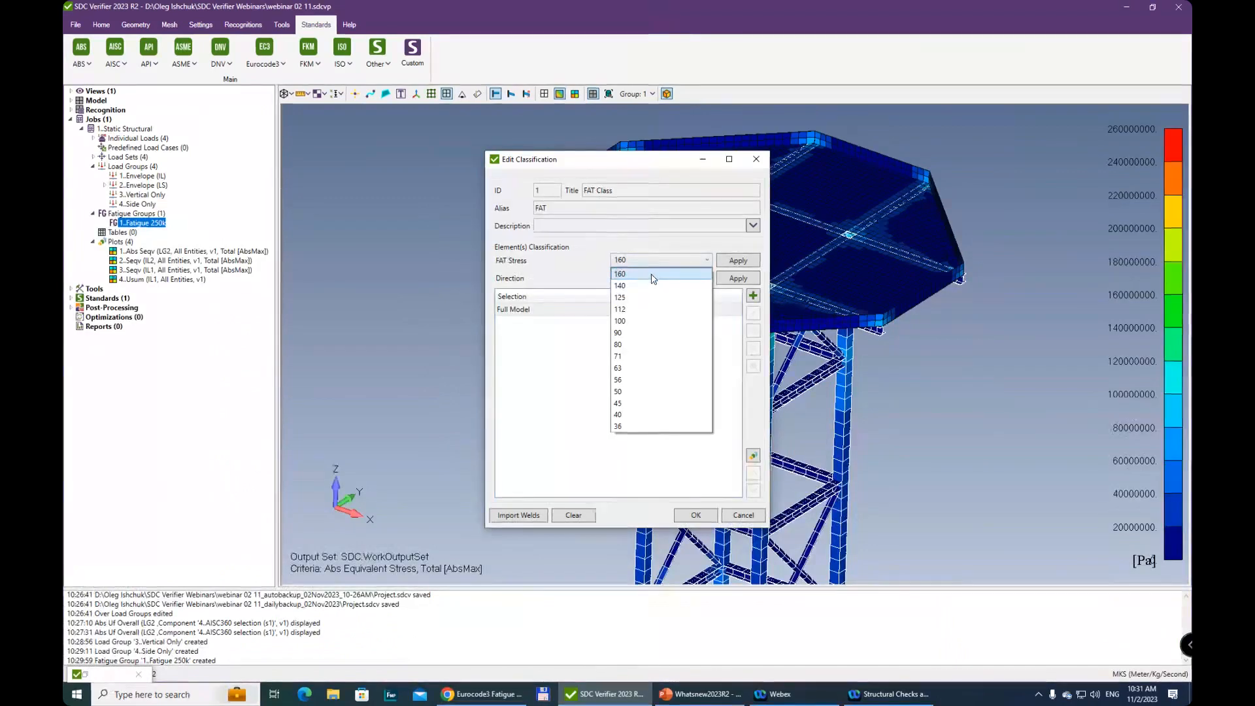
left_click(652, 275)
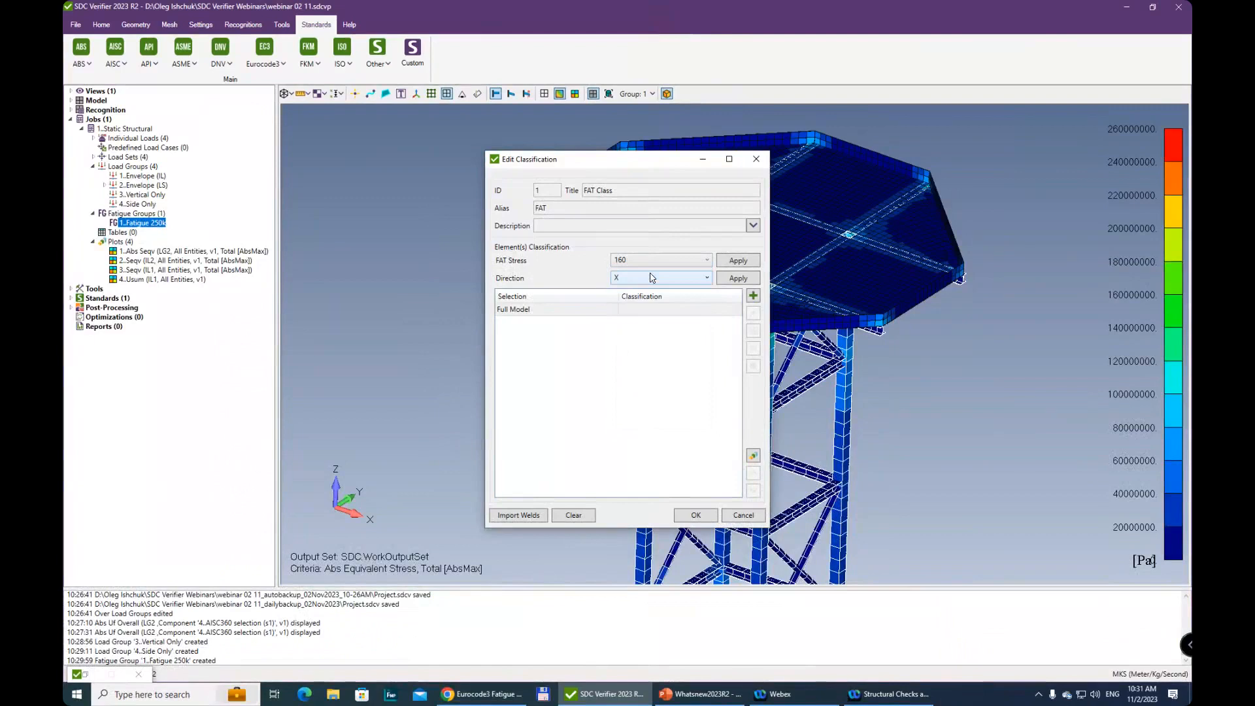
left_click(728, 262)
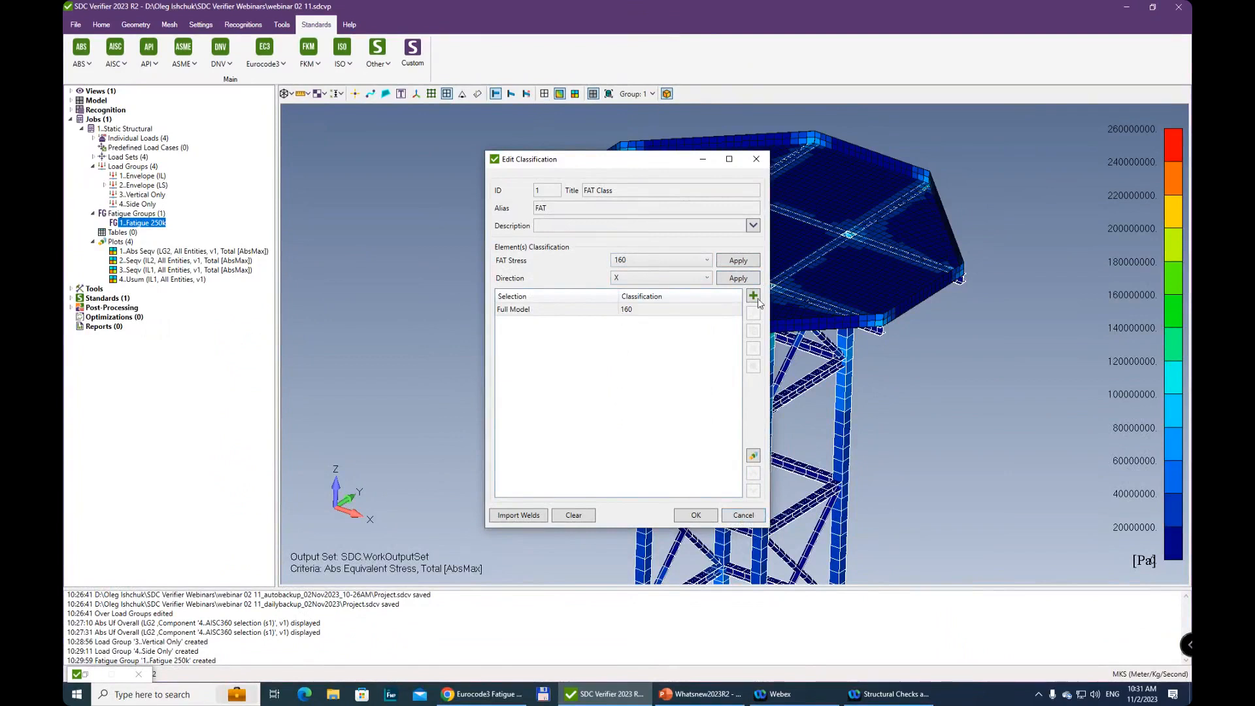
left_click(695, 516)
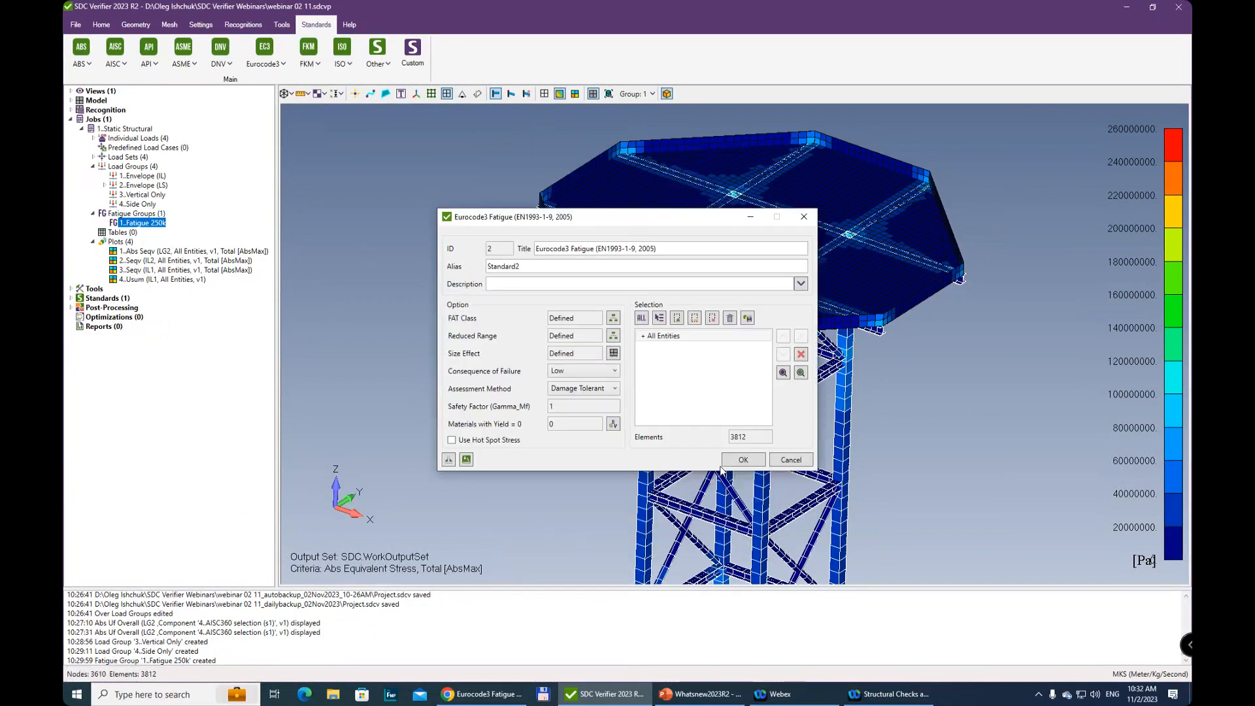
left_click(804, 217)
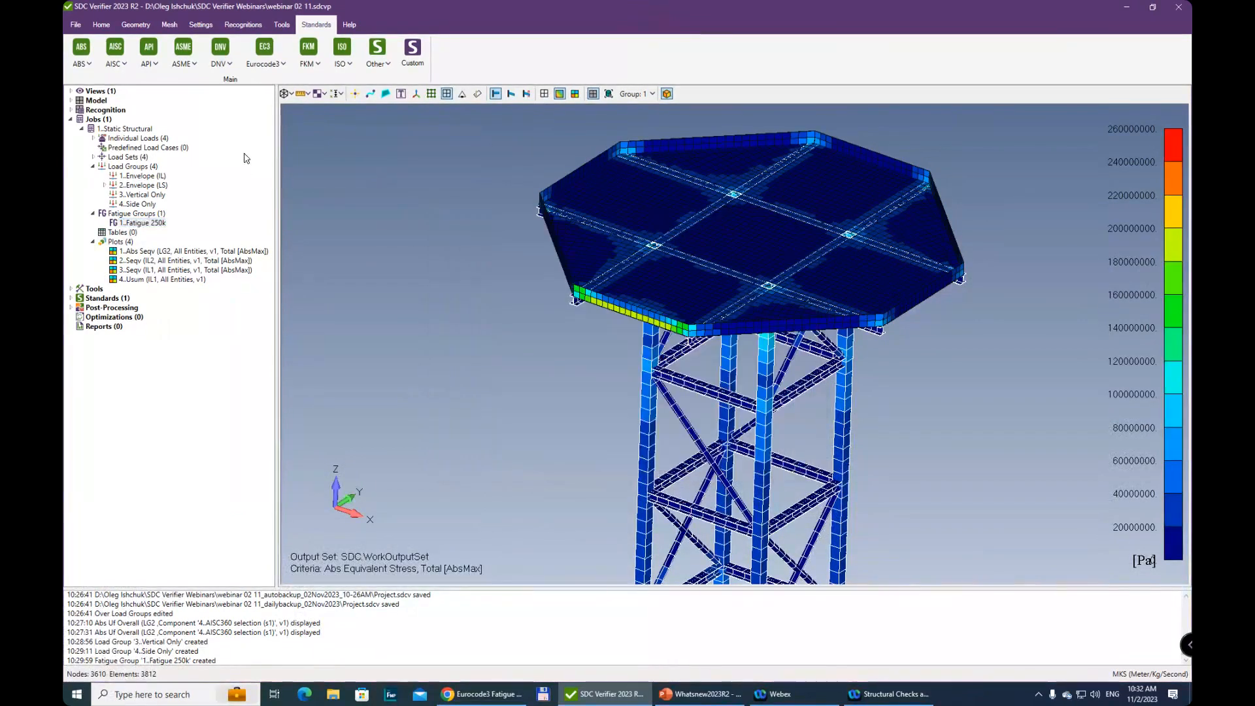
Remove all existing welds in the Weld Finder and run the weld recognition again
left_click(242, 25)
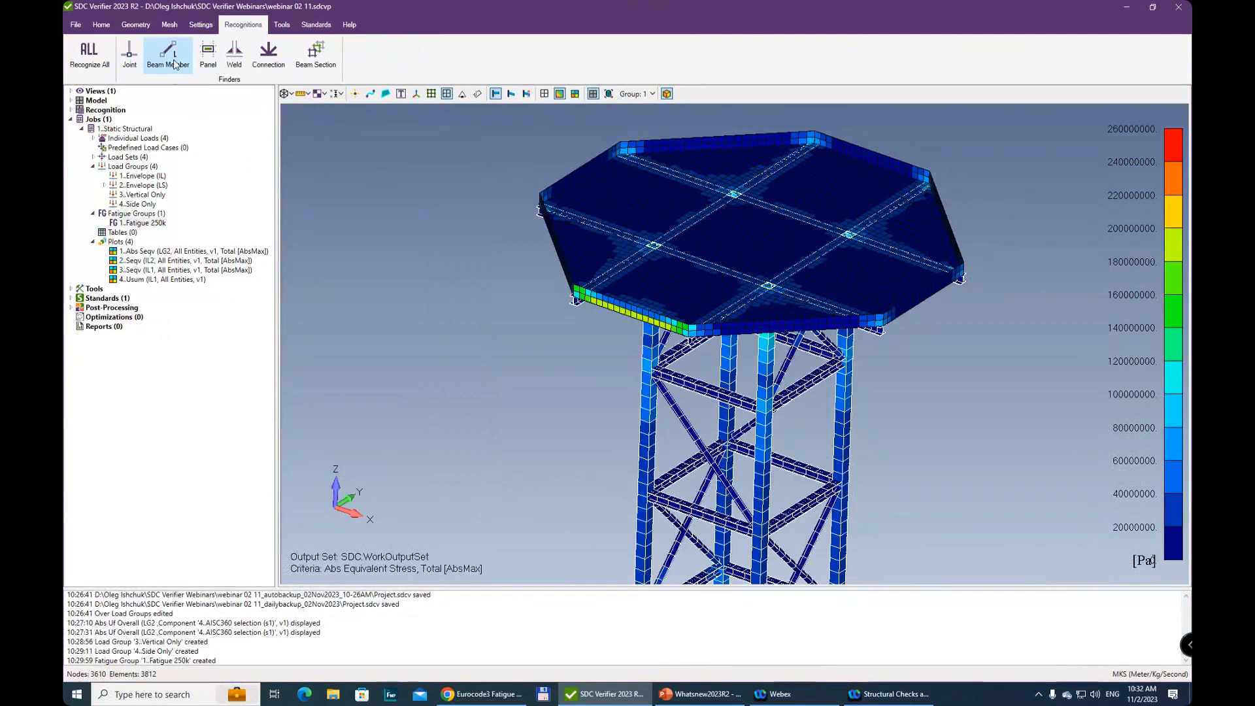
left_click(237, 50)
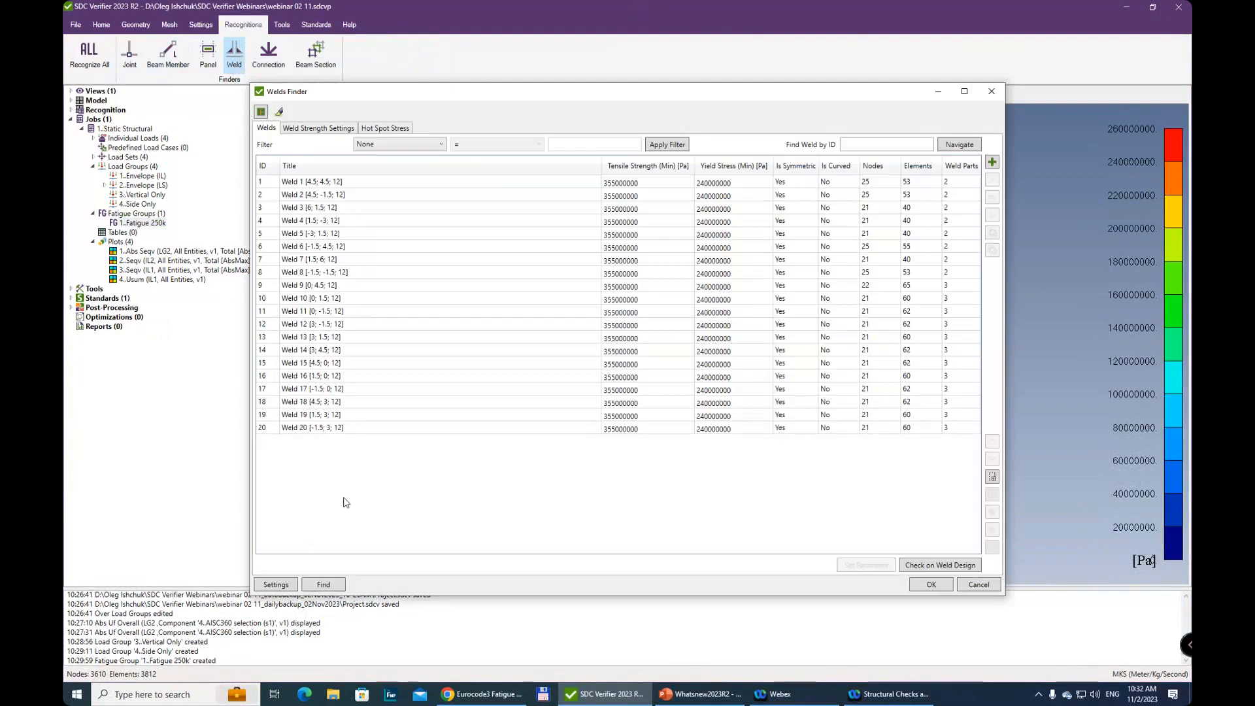
left_click(298, 272)
key("ctrl+a")
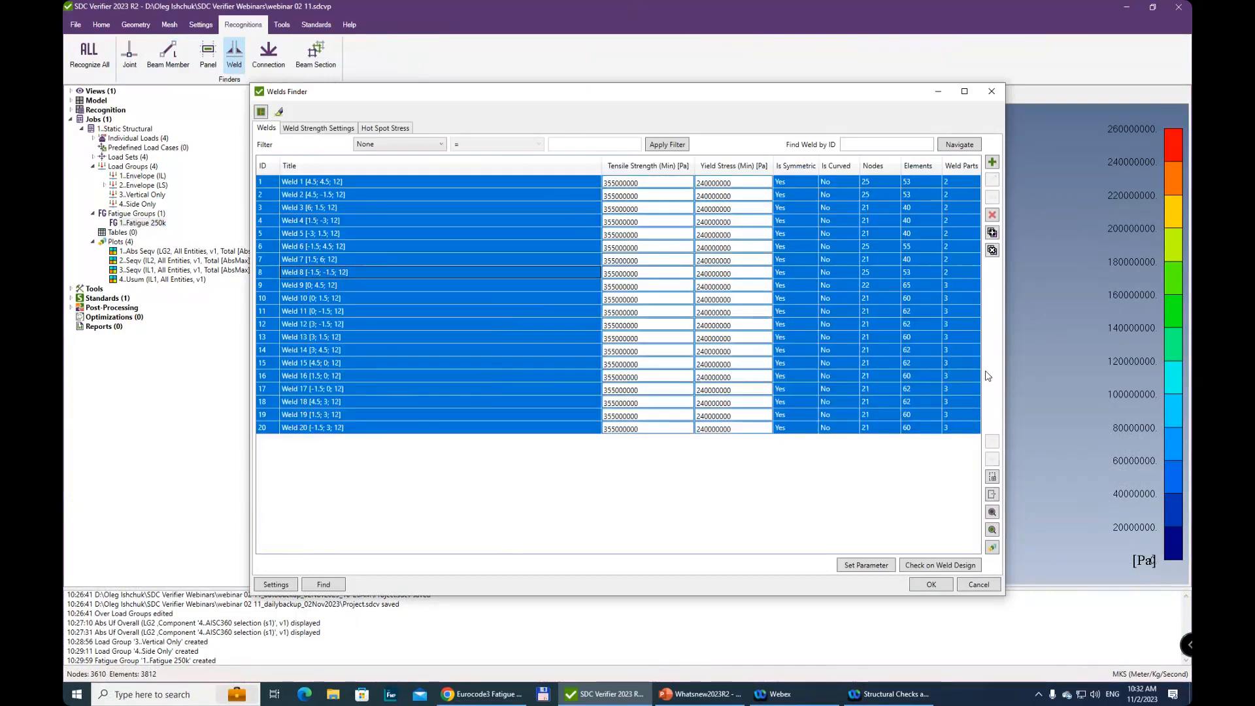
left_click(992, 216)
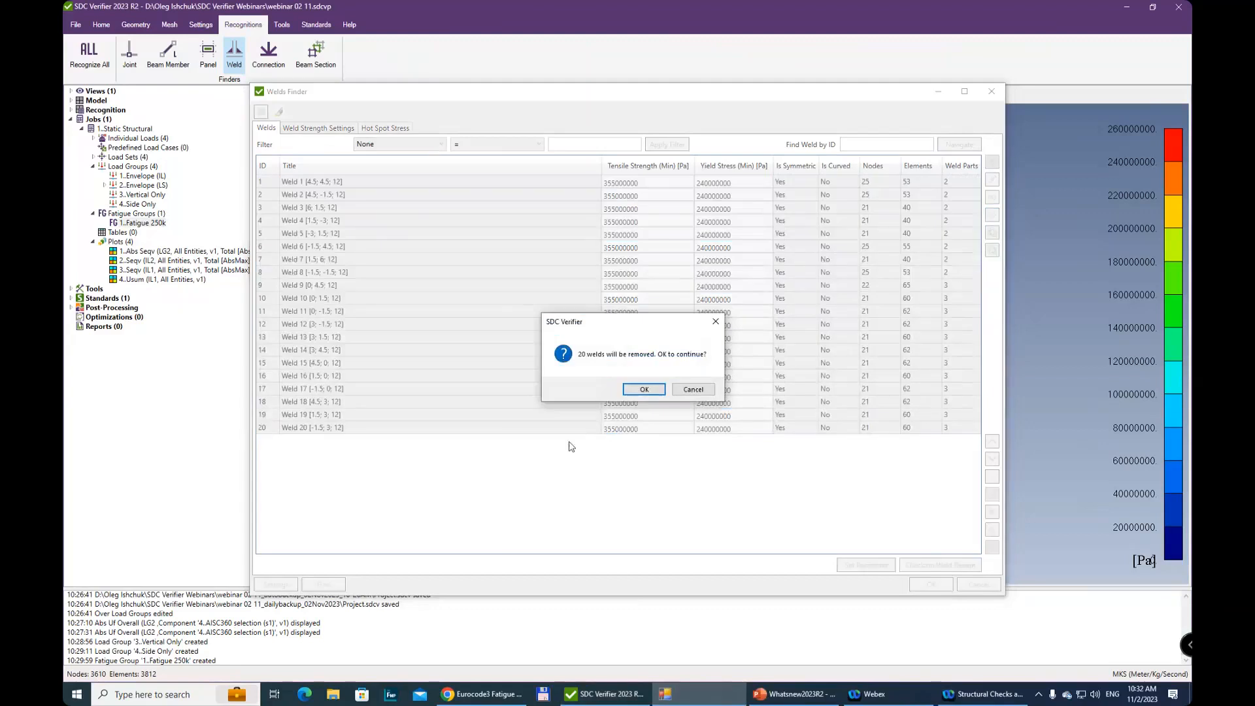
left_click(637, 391)
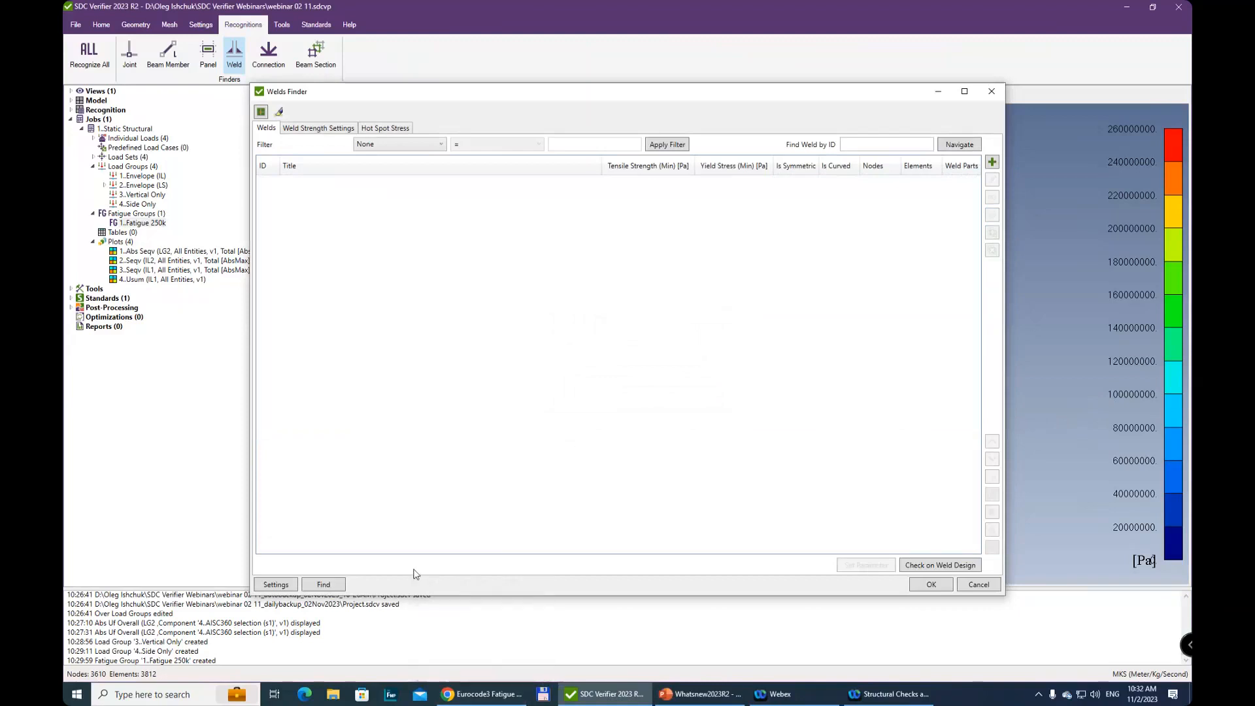
left_click(330, 586)
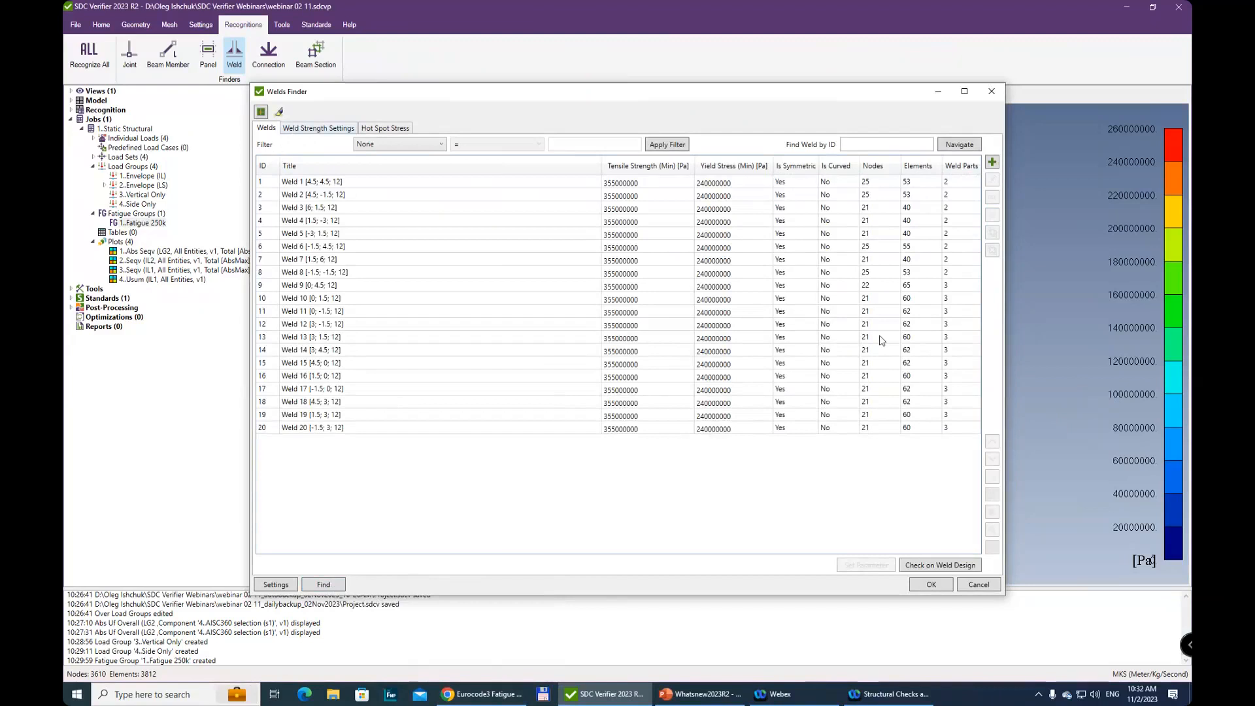
Review the recognized welds, the weld strength settings with the available weld types, and the hot spot stress settings
left_click(605, 286)
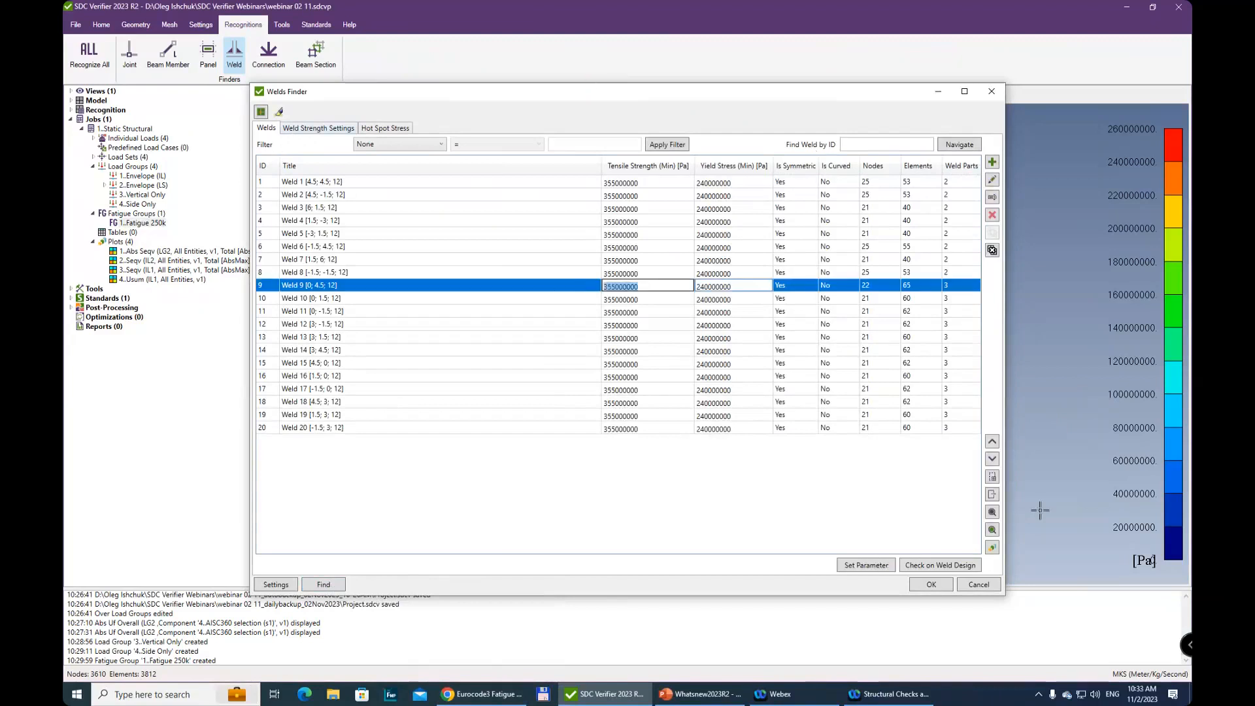
left_click(431, 272)
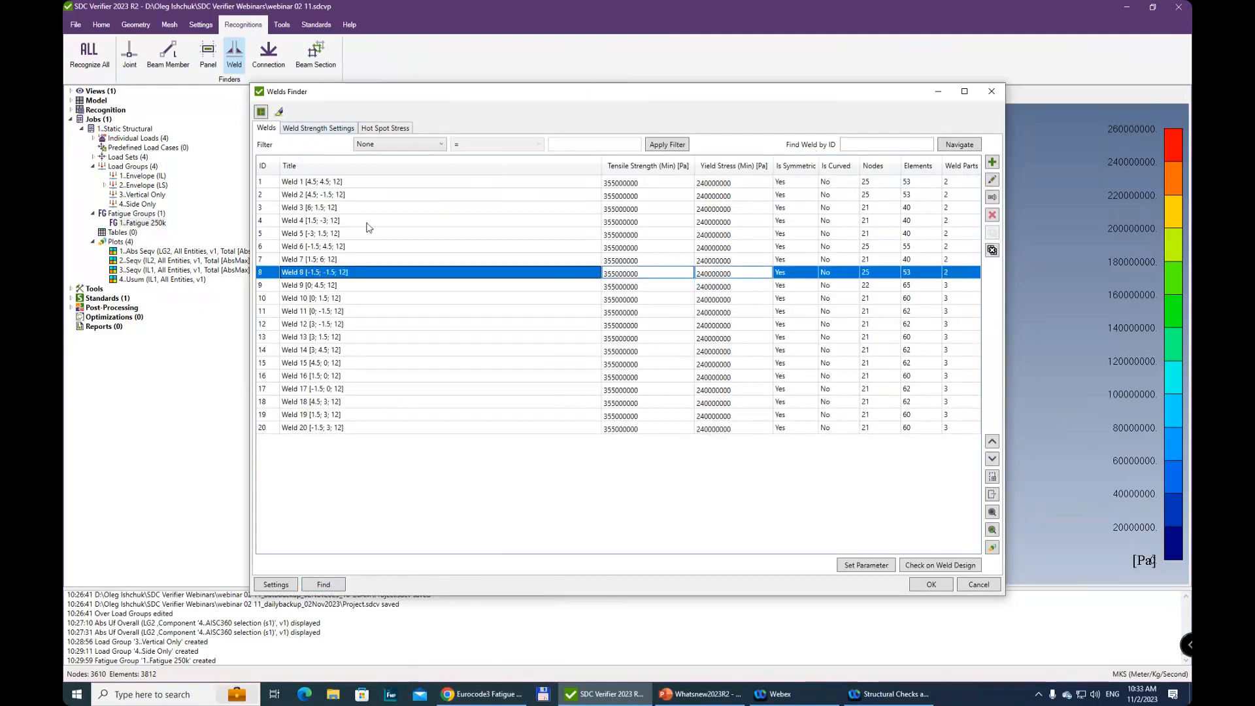
left_click(310, 130)
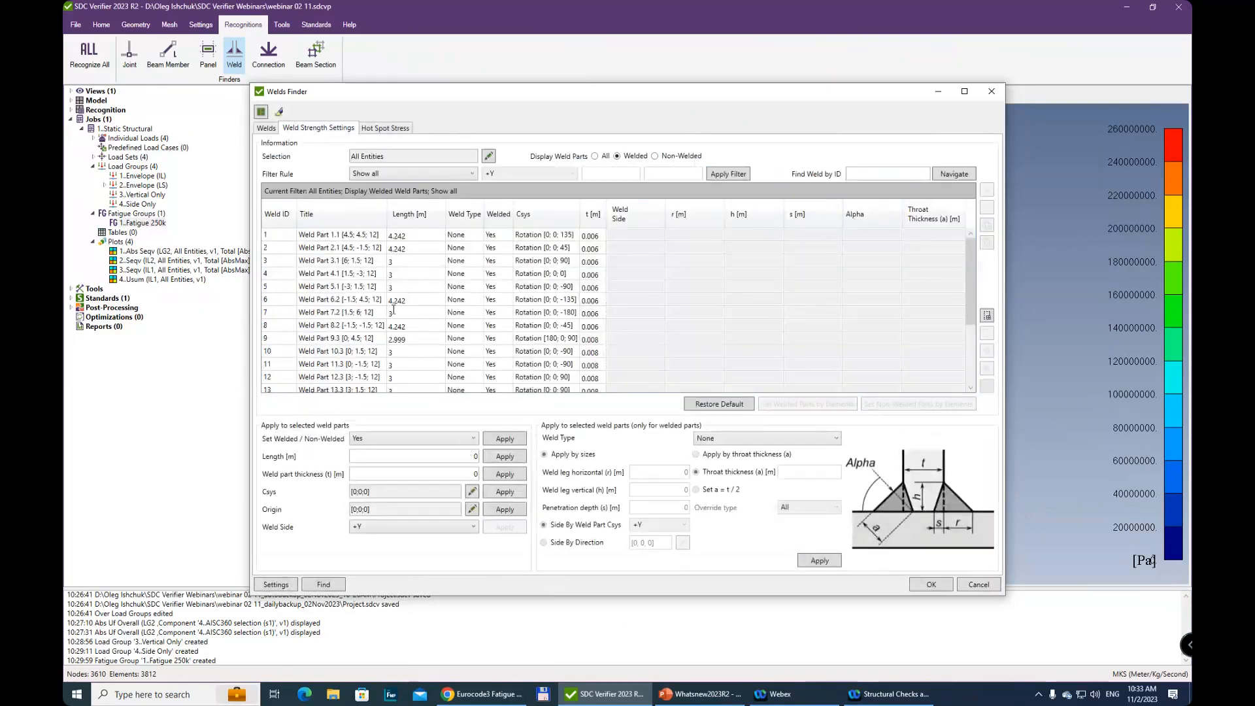
left_click(415, 313)
left_click(725, 445)
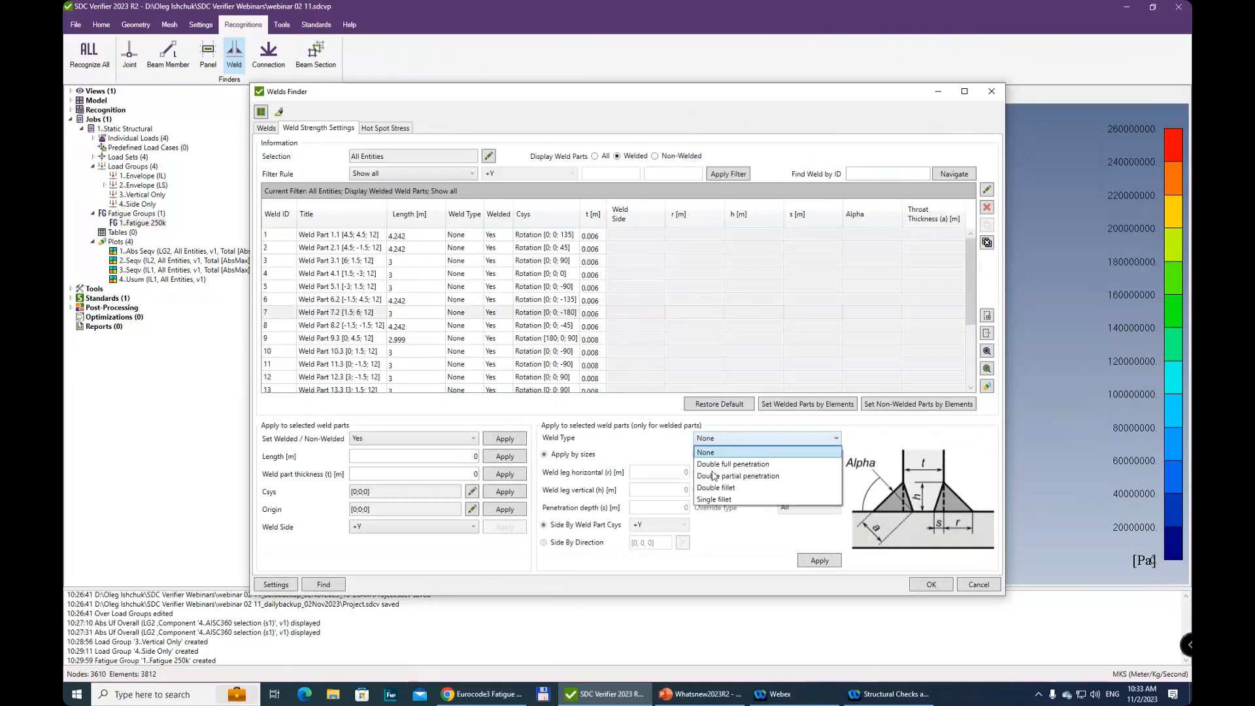
left_click(755, 442)
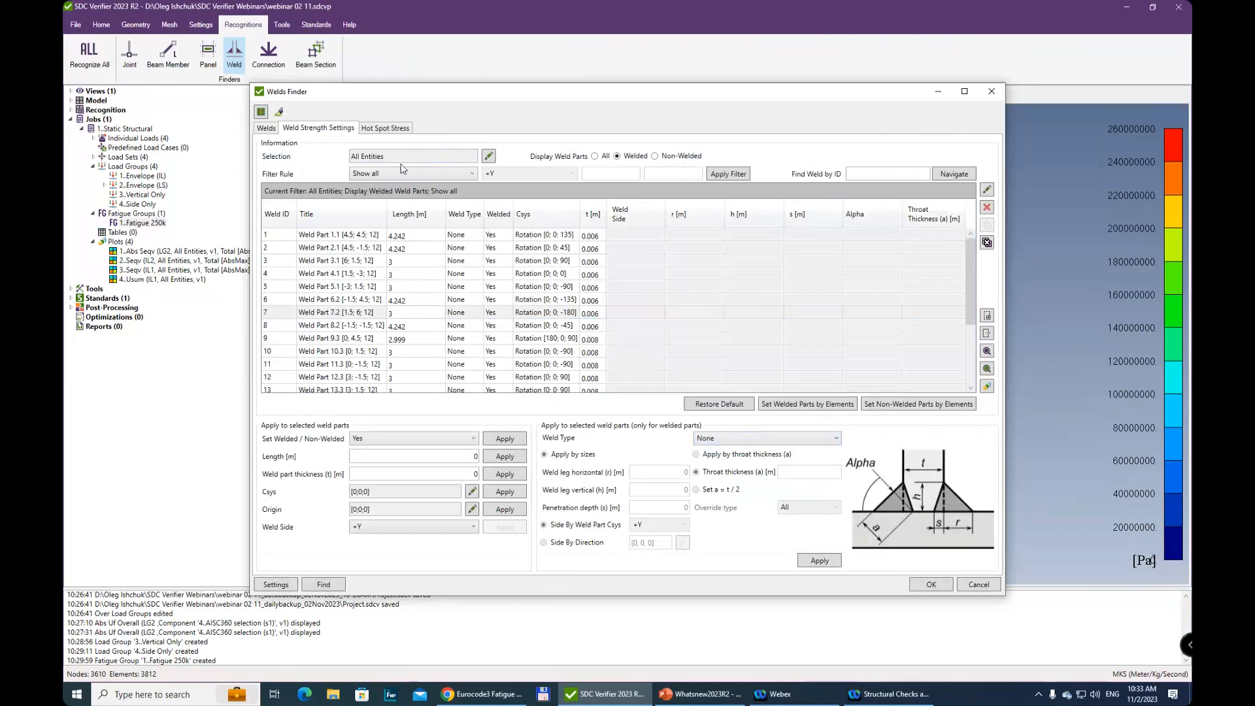
left_click(386, 129)
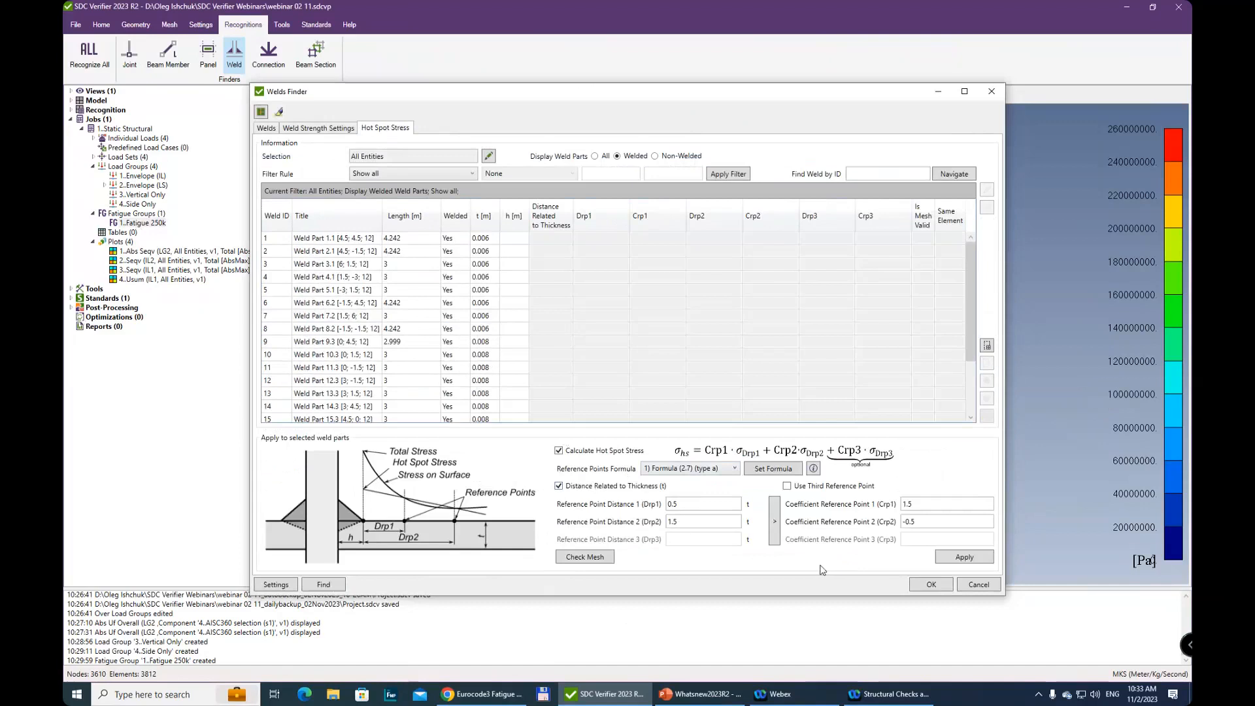
left_click(260, 129)
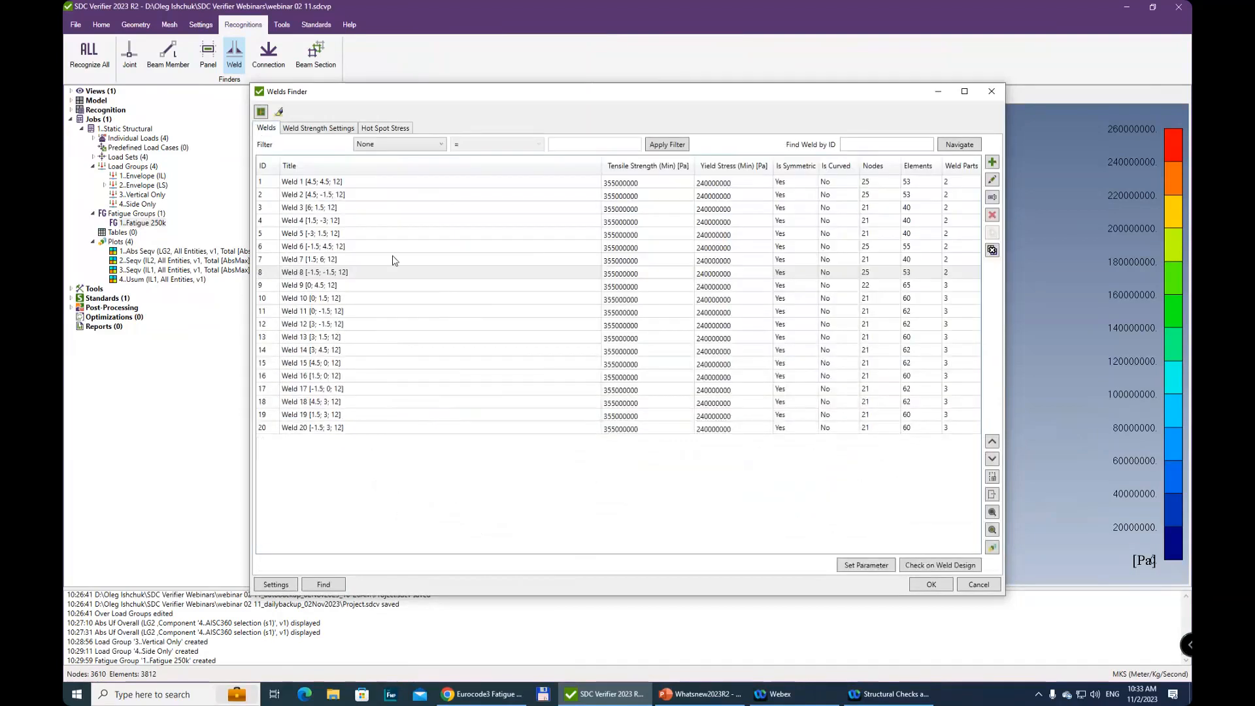
Preview all recognized welds on the model and examine their locations around the platform and its beams
left_click(341, 237)
key("ctrl+a")
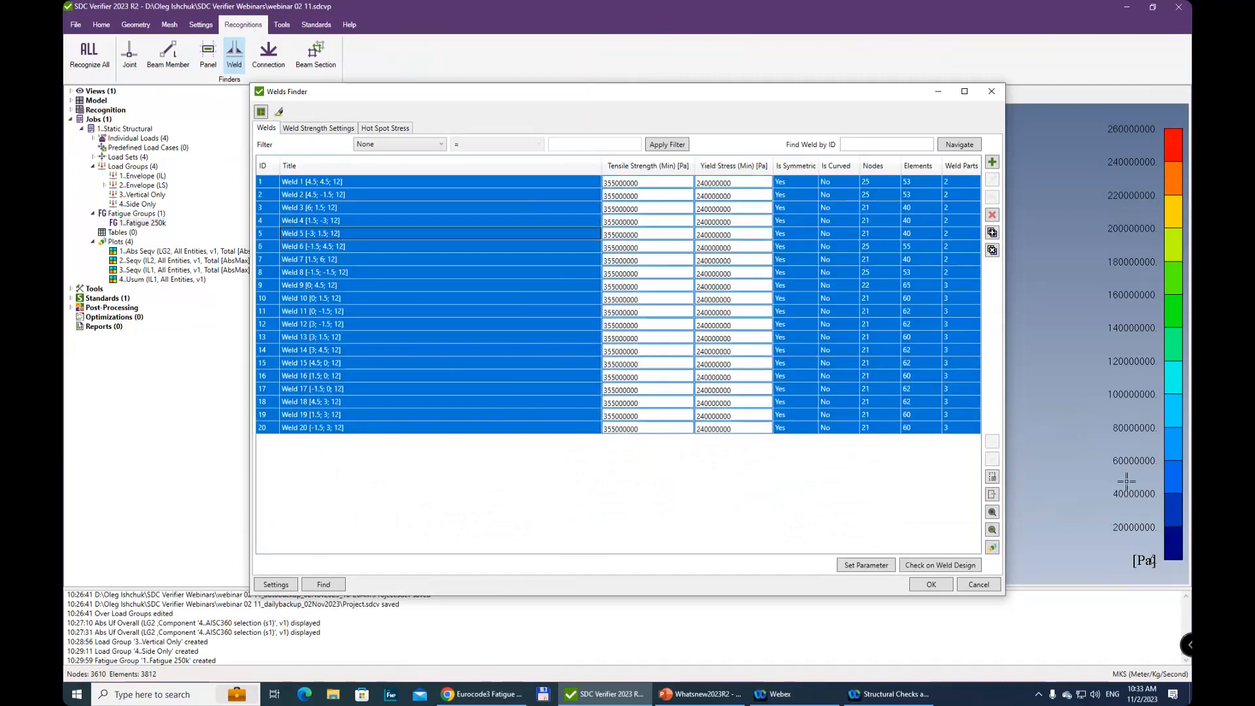
left_click(993, 514)
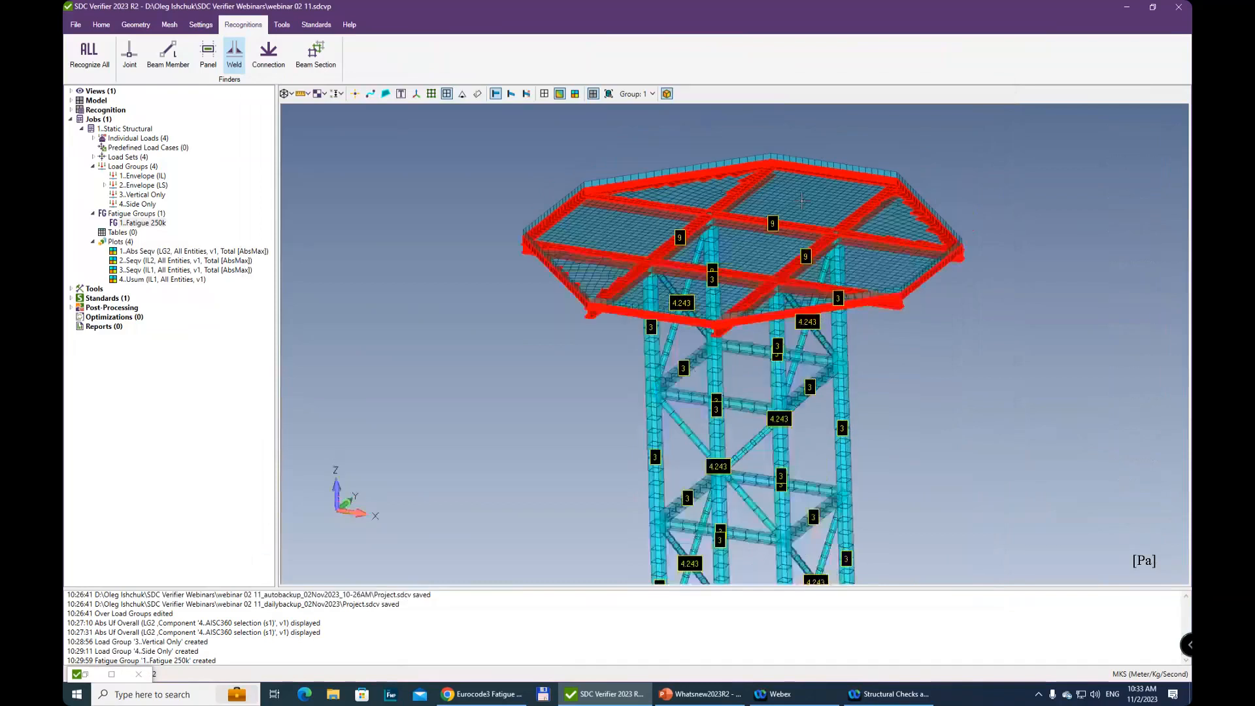
scroll(830, 407, "up", 8)
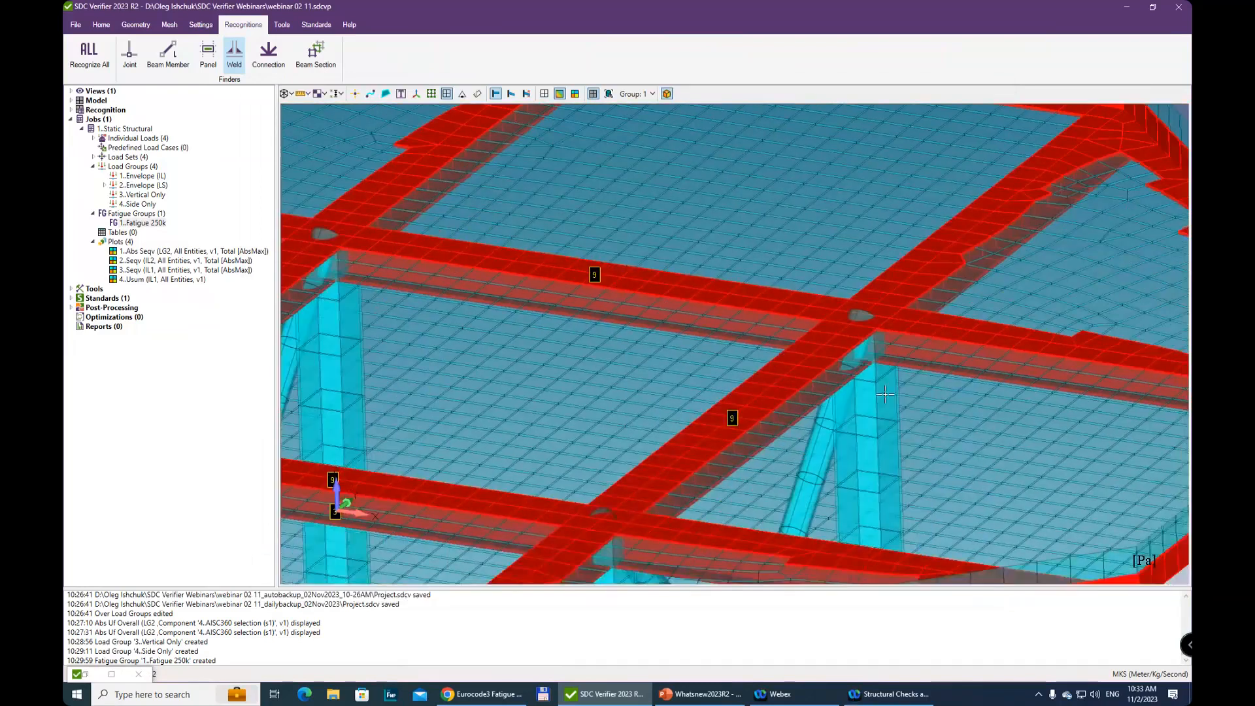
scroll(812, 359, "down", 3)
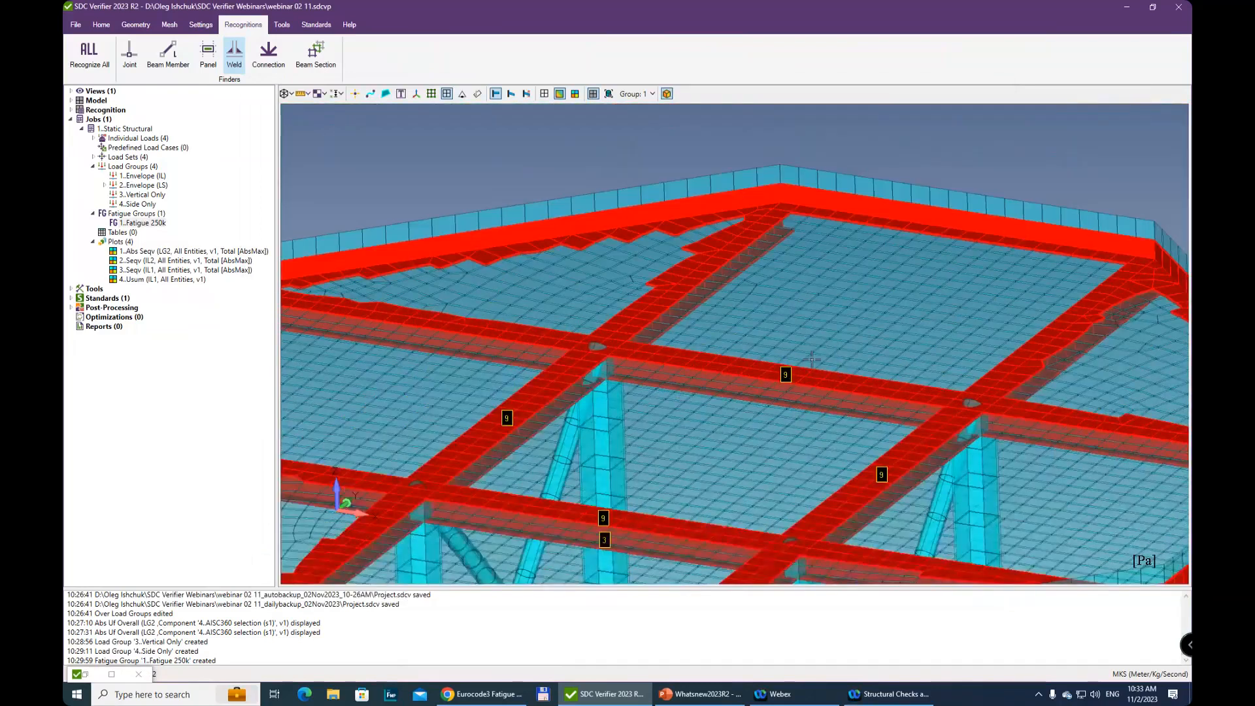
scroll(1000, 233, "up", 1)
middle_click_drag(1000, 232, 822, 298)
middle_click_drag(1005, 402, 826, 305)
scroll(1027, 492, "up", 1)
scroll(846, 464, "down", 3)
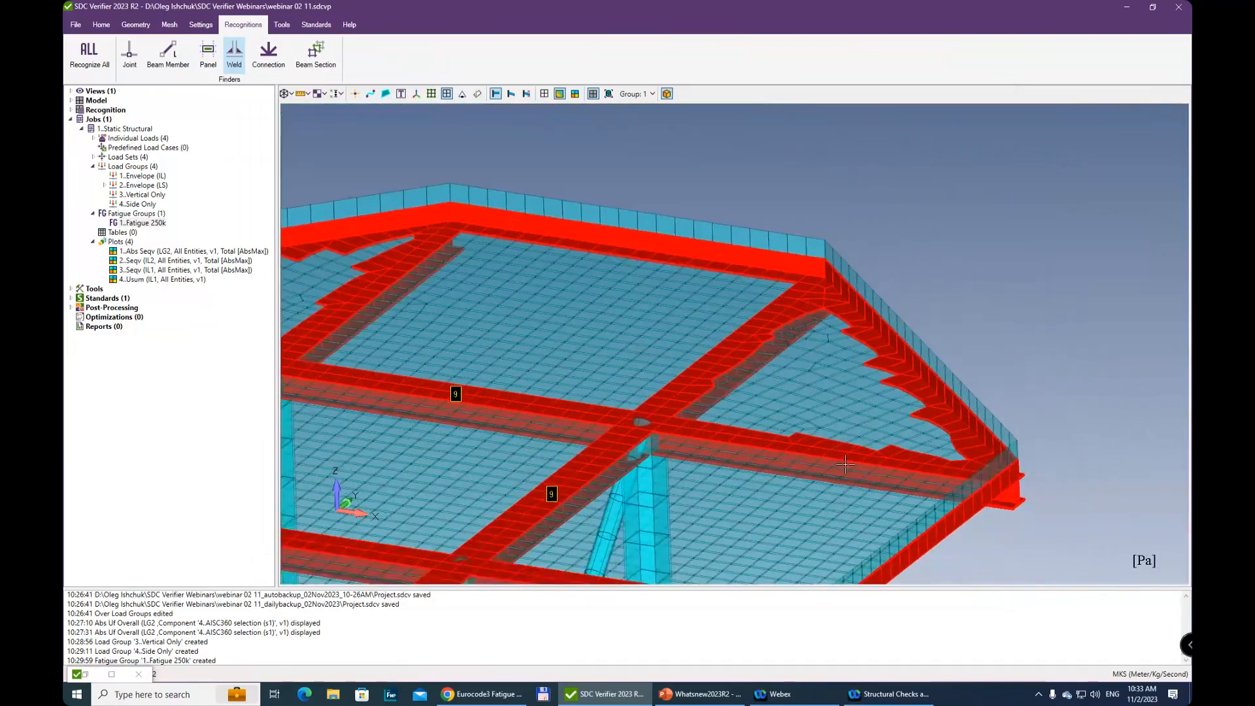
scroll(845, 464, "down", 1)
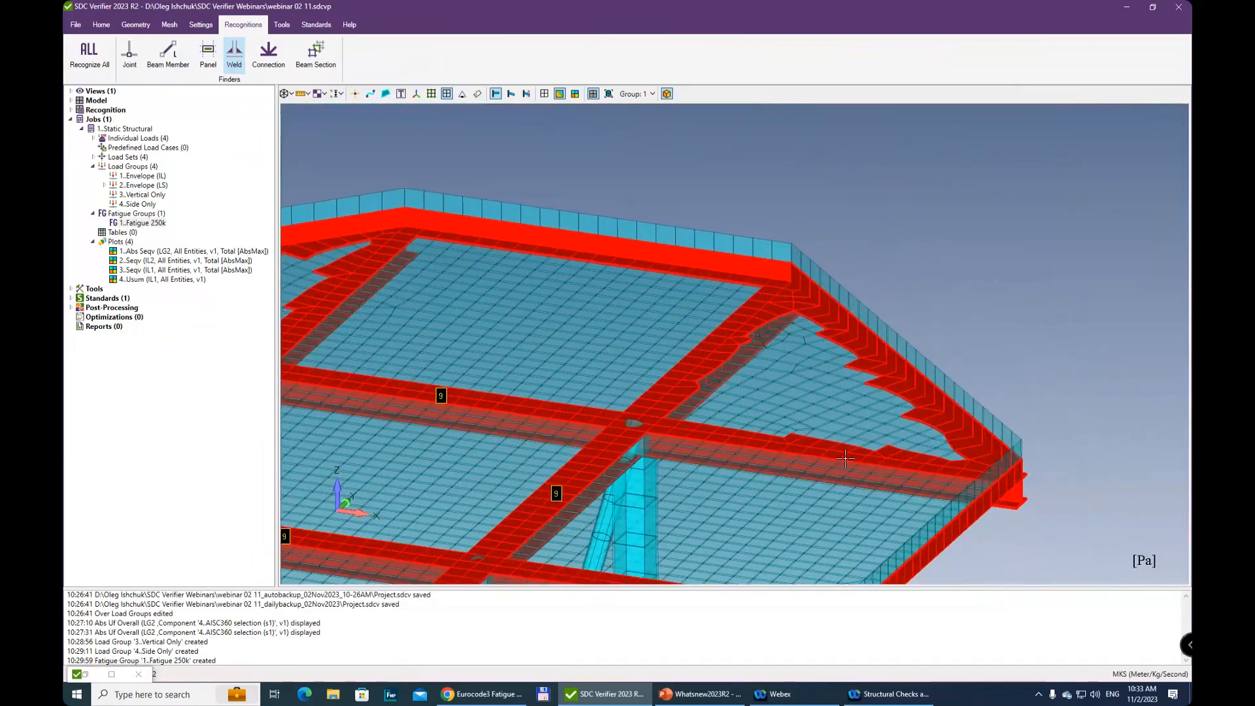
middle_click_drag(803, 456, 969, 520)
middle_click_drag(434, 239, 840, 451)
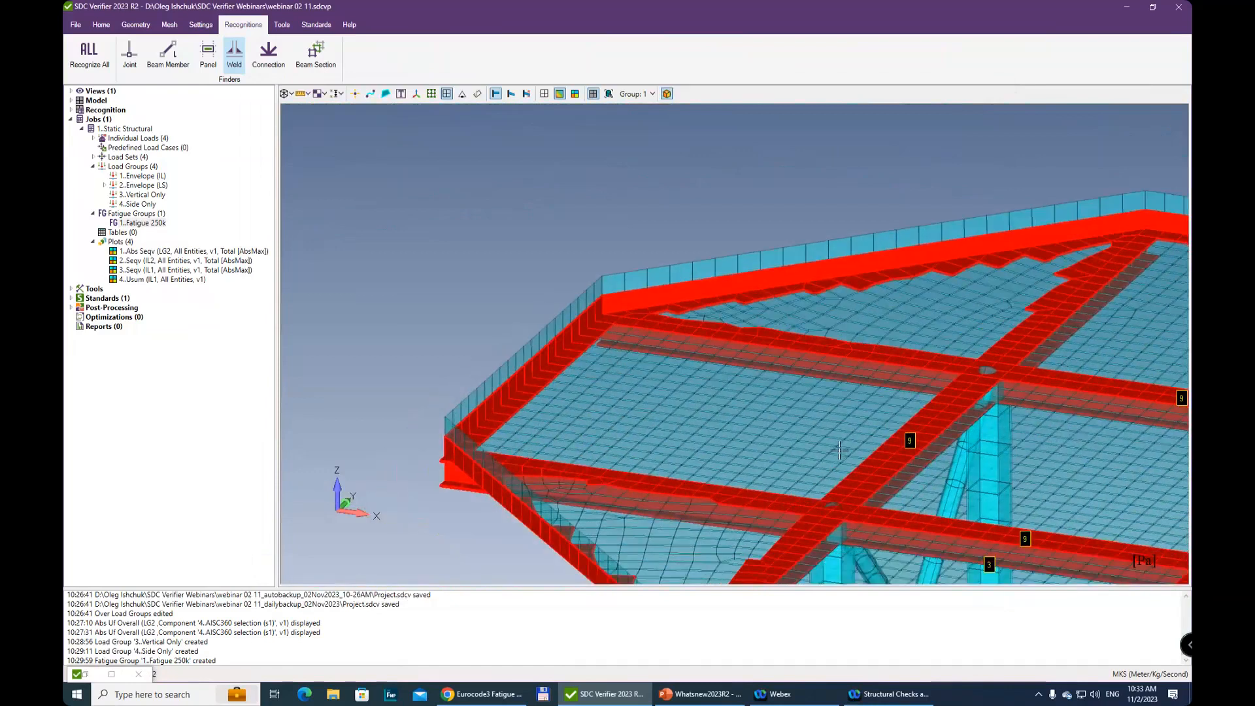
scroll(839, 451, "down", 5)
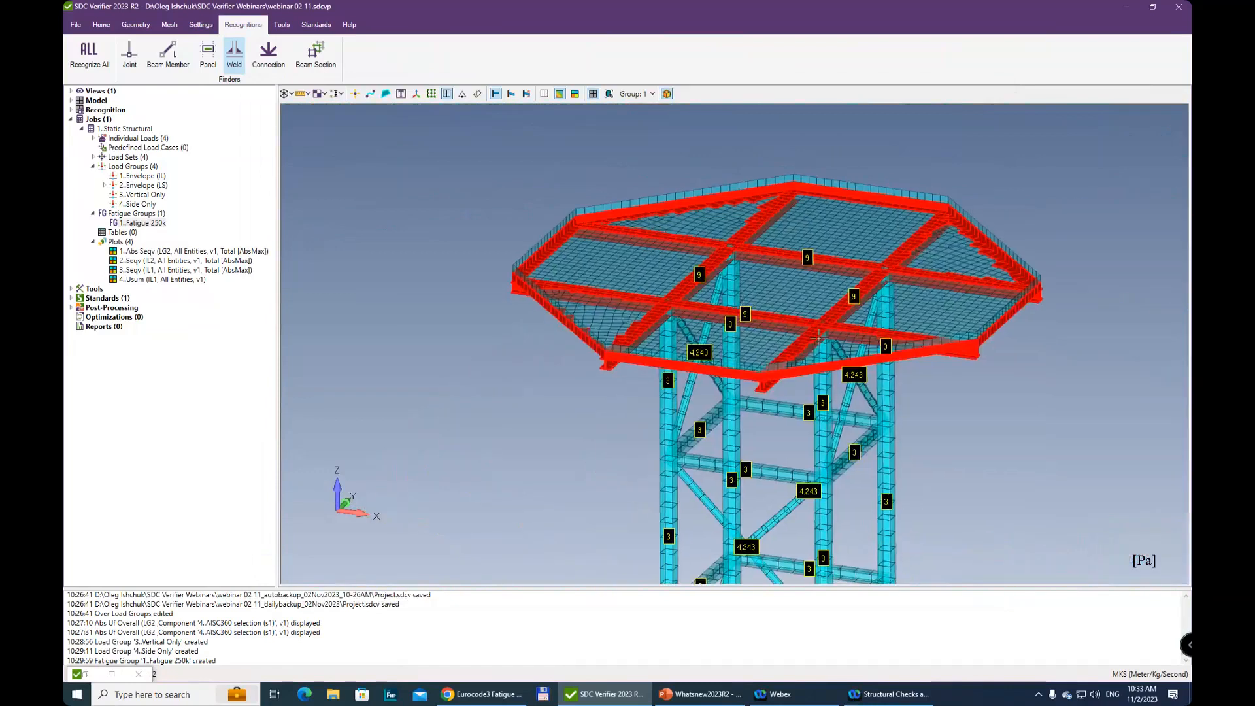
scroll(821, 418, "down", 3)
middle_click_drag(812, 418, 746, 298)
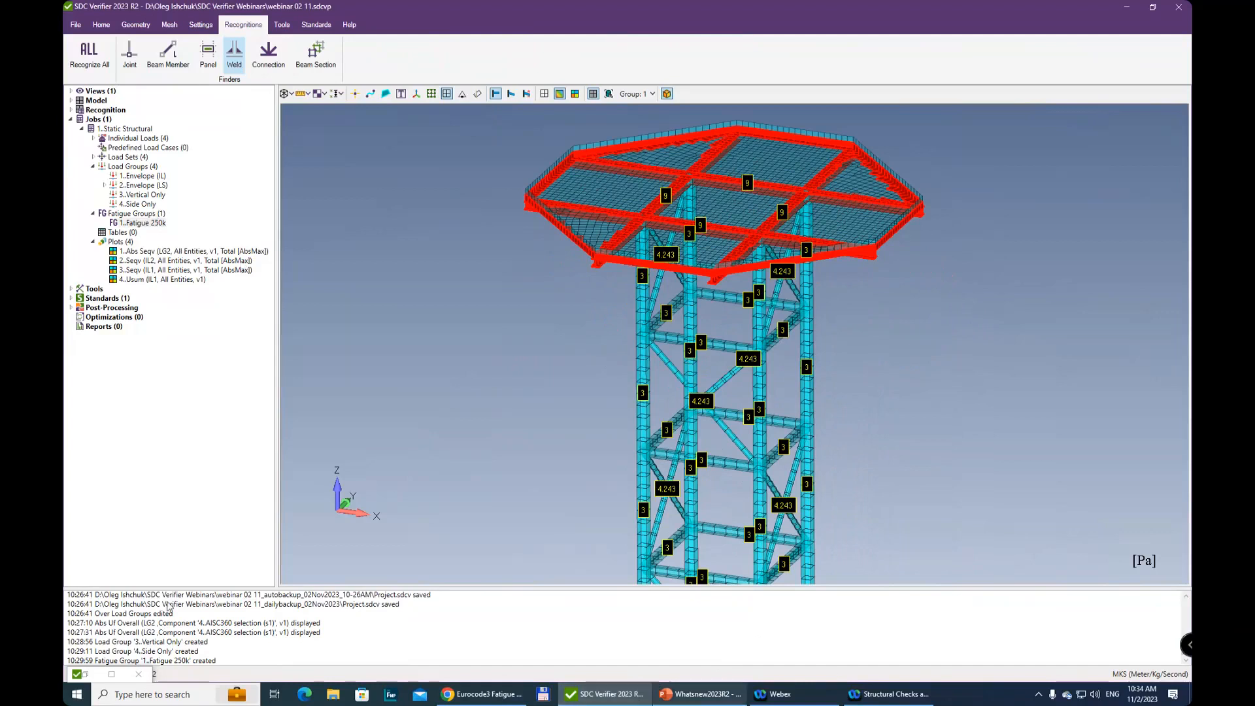
Save the recognized welds in the Weld Finder and clear the related weld results
left_click(87, 677)
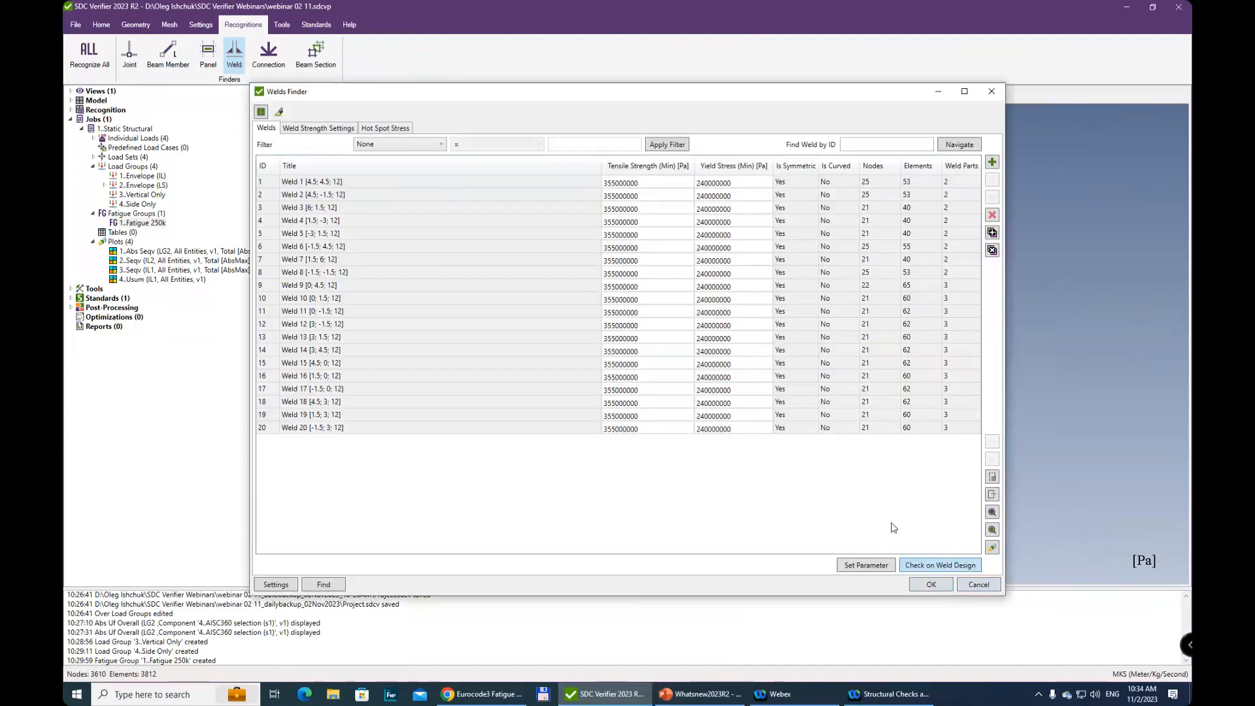
left_click(932, 586)
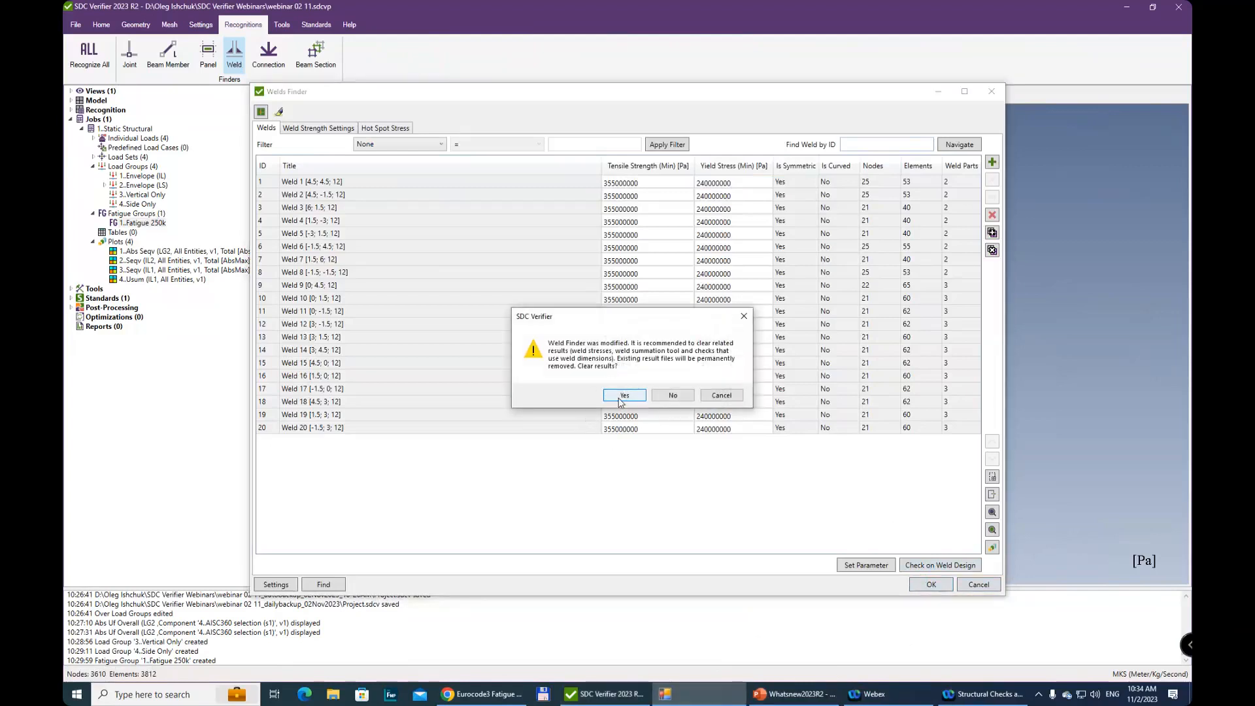
left_click(623, 395)
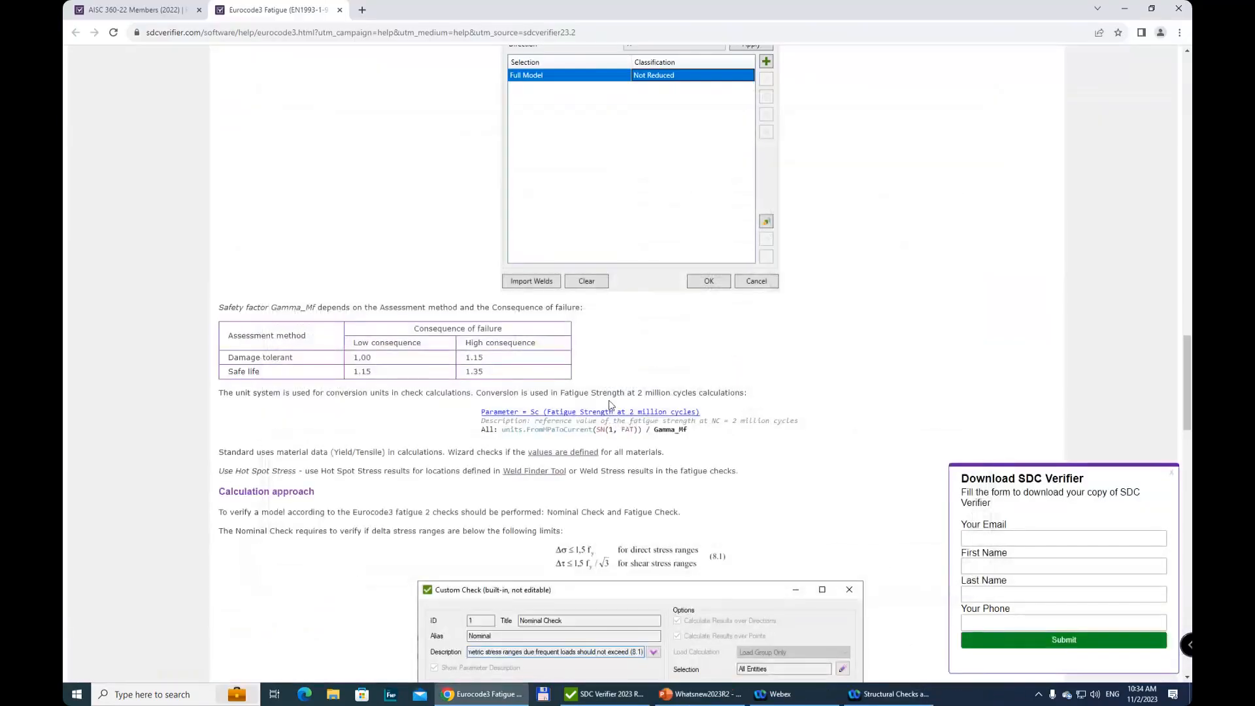
Switch to SDC Verifier and start adding the Eurocode3 Fatigue (EN 1993-1-9, 2005) standard
left_click(615, 701)
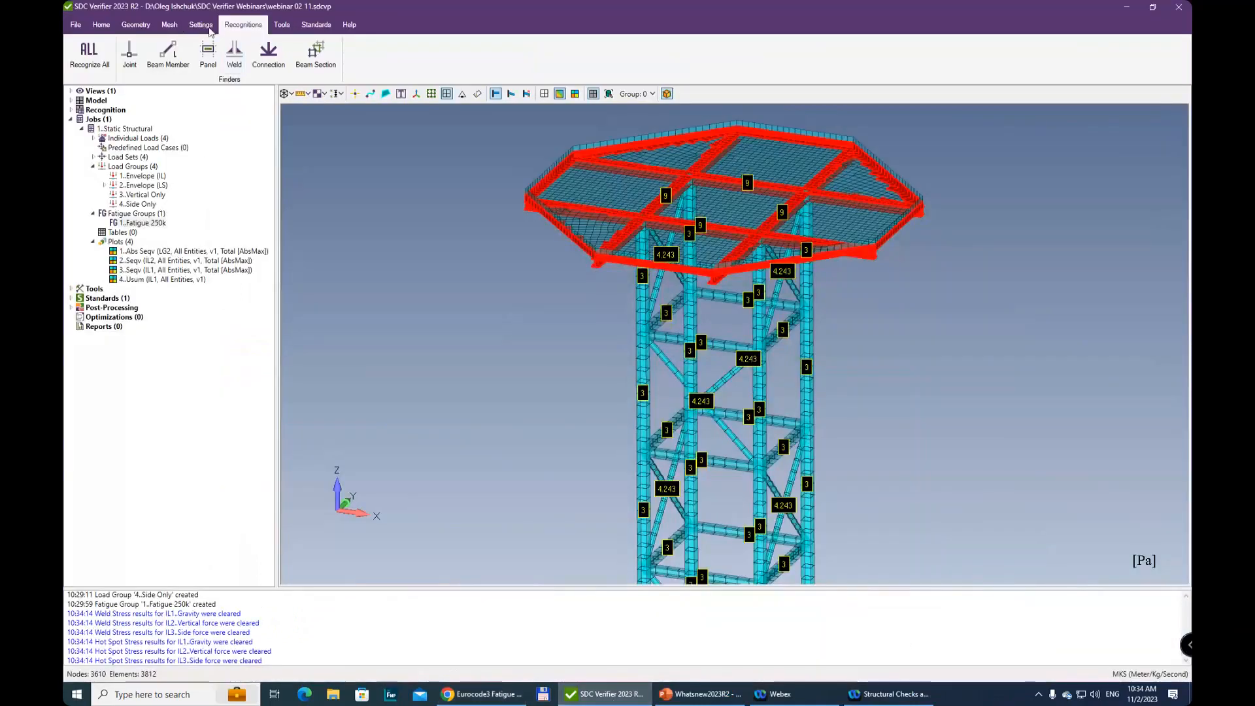
left_click(317, 26)
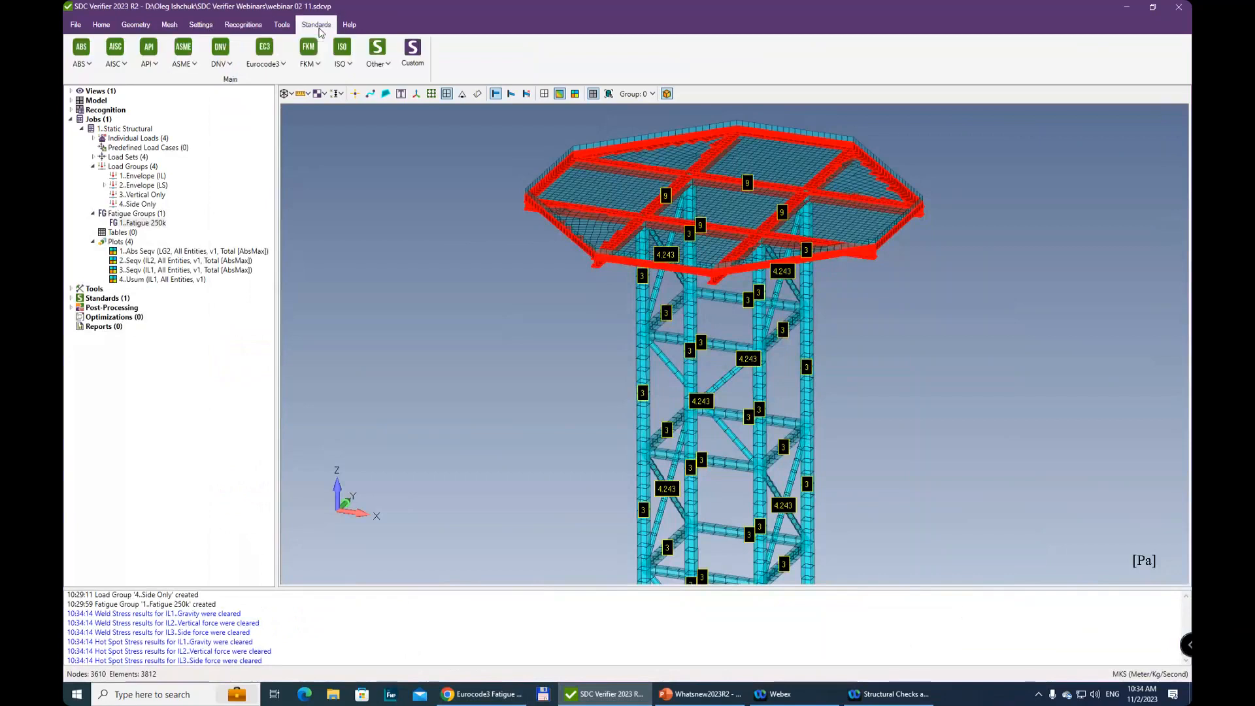
left_click(273, 65)
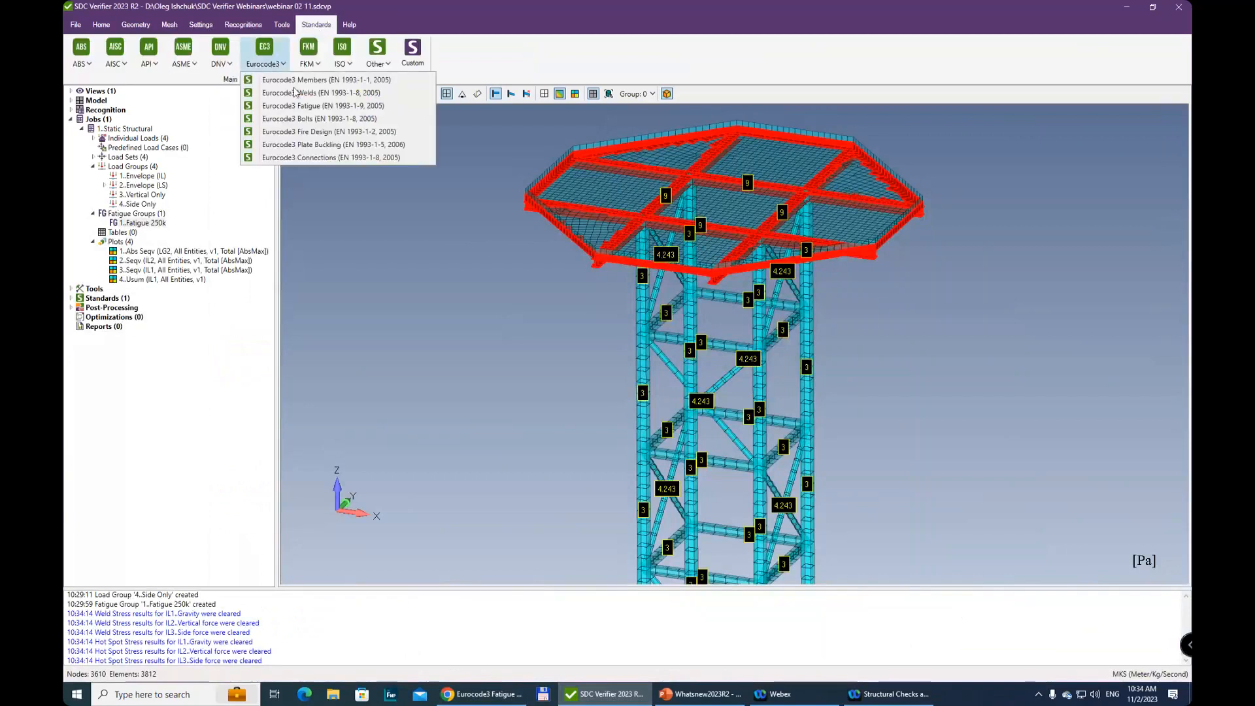
left_click(305, 107)
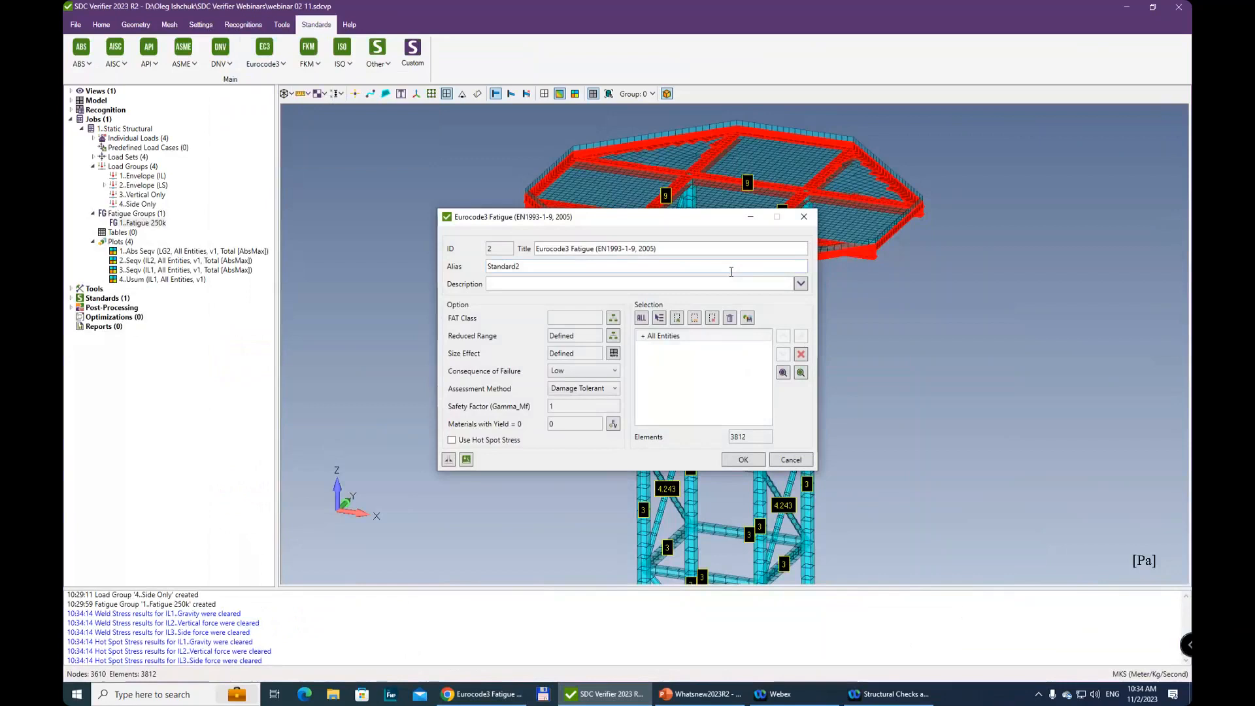
Open the FAT Class classification of the fatigue standard and assign FAT stress 160 to the full model
left_click(615, 318)
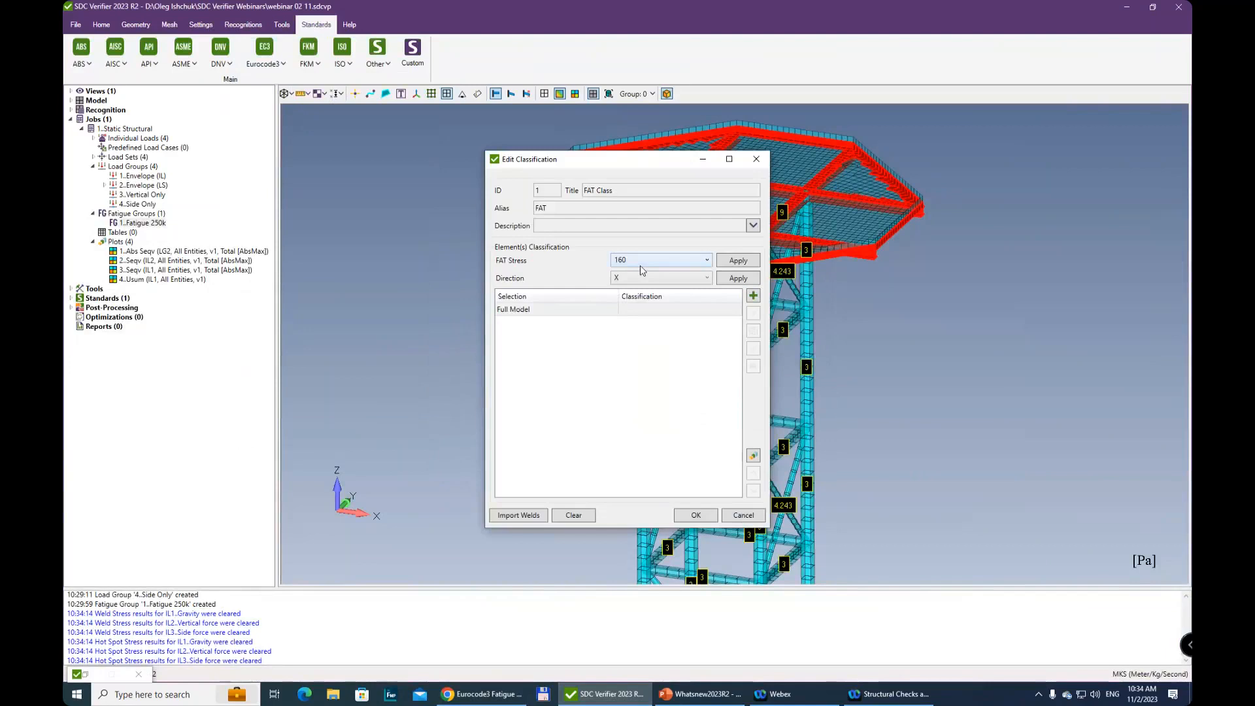
left_click(627, 260)
left_click(628, 259)
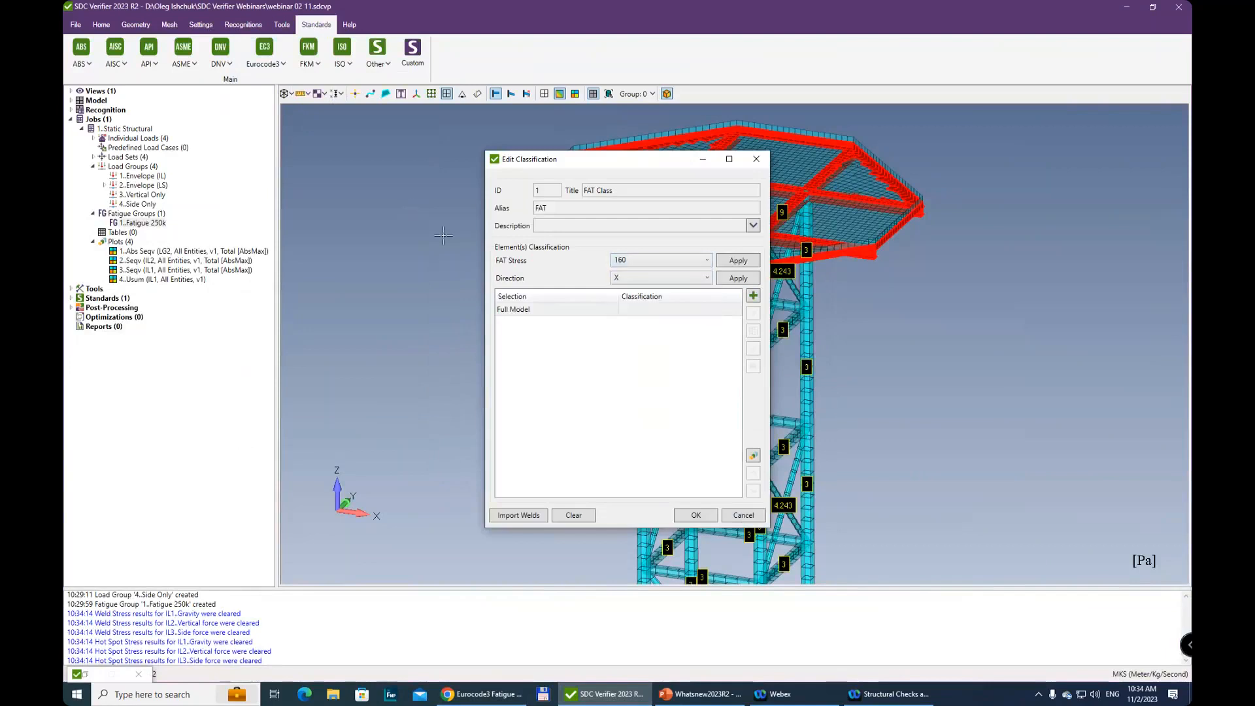
left_click(738, 261)
Add a classification condition for all welds with a single FAT stress of 100 in the X direction only
left_click(753, 296)
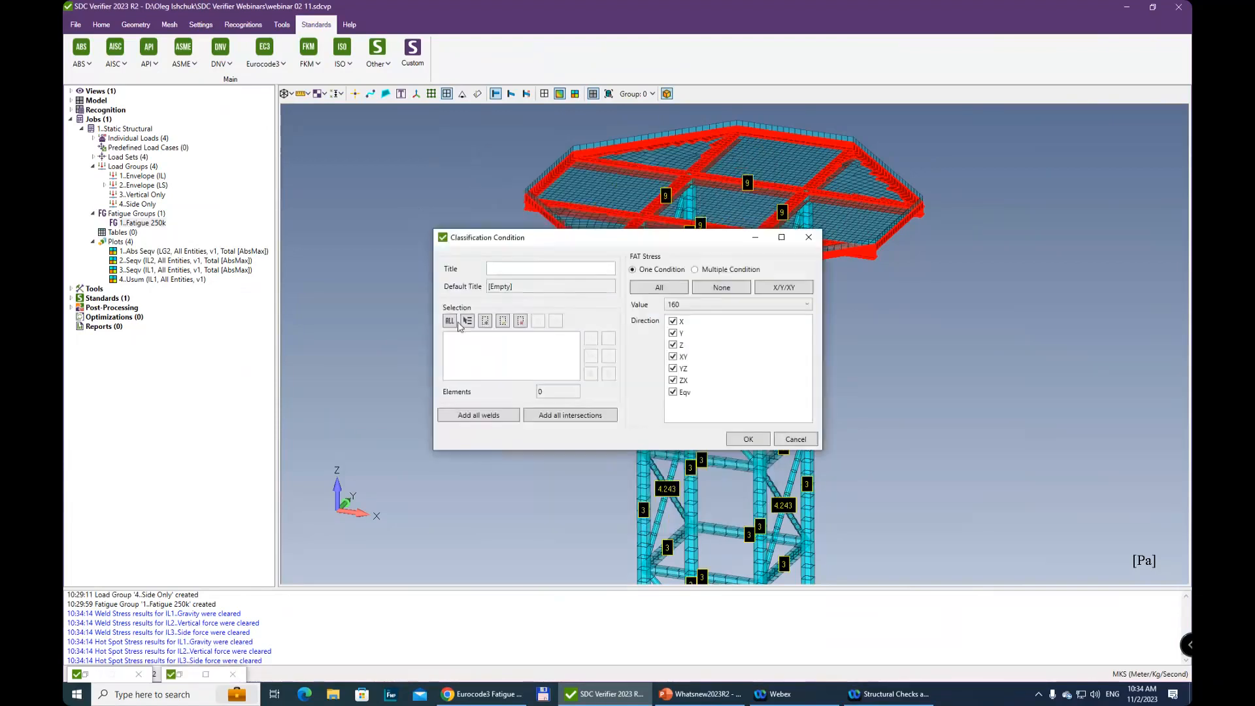
left_click(486, 419)
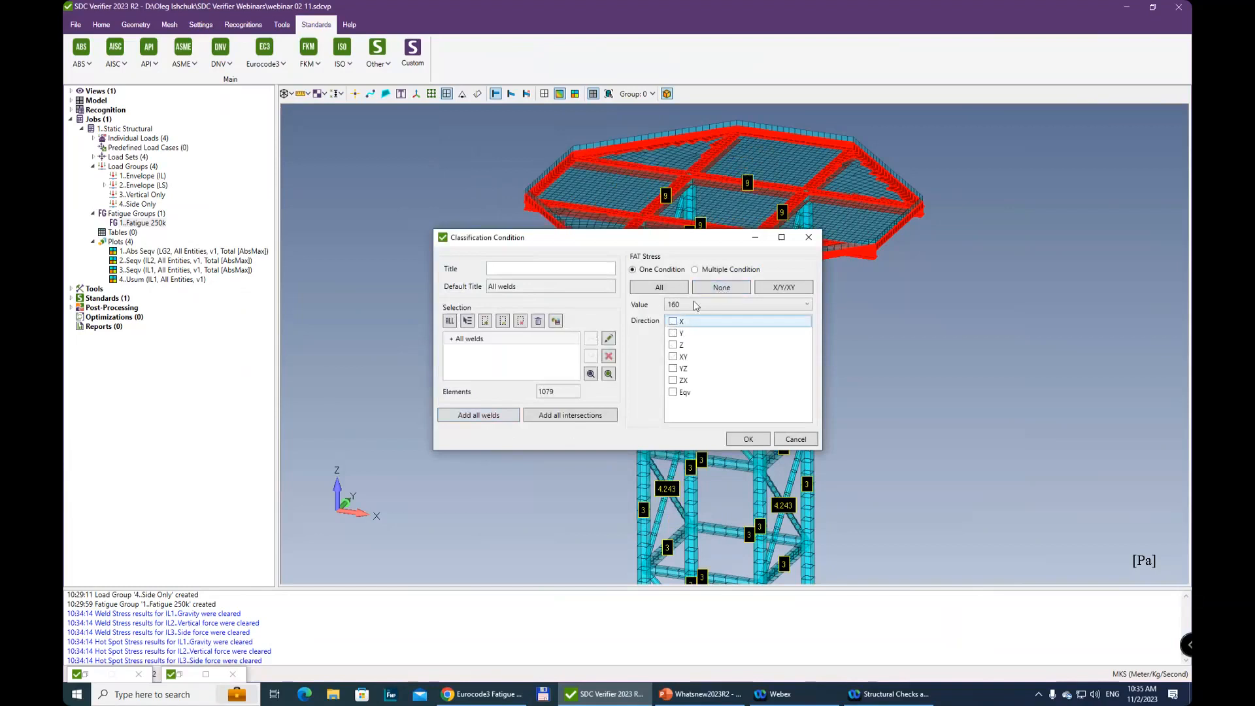
left_click(696, 271)
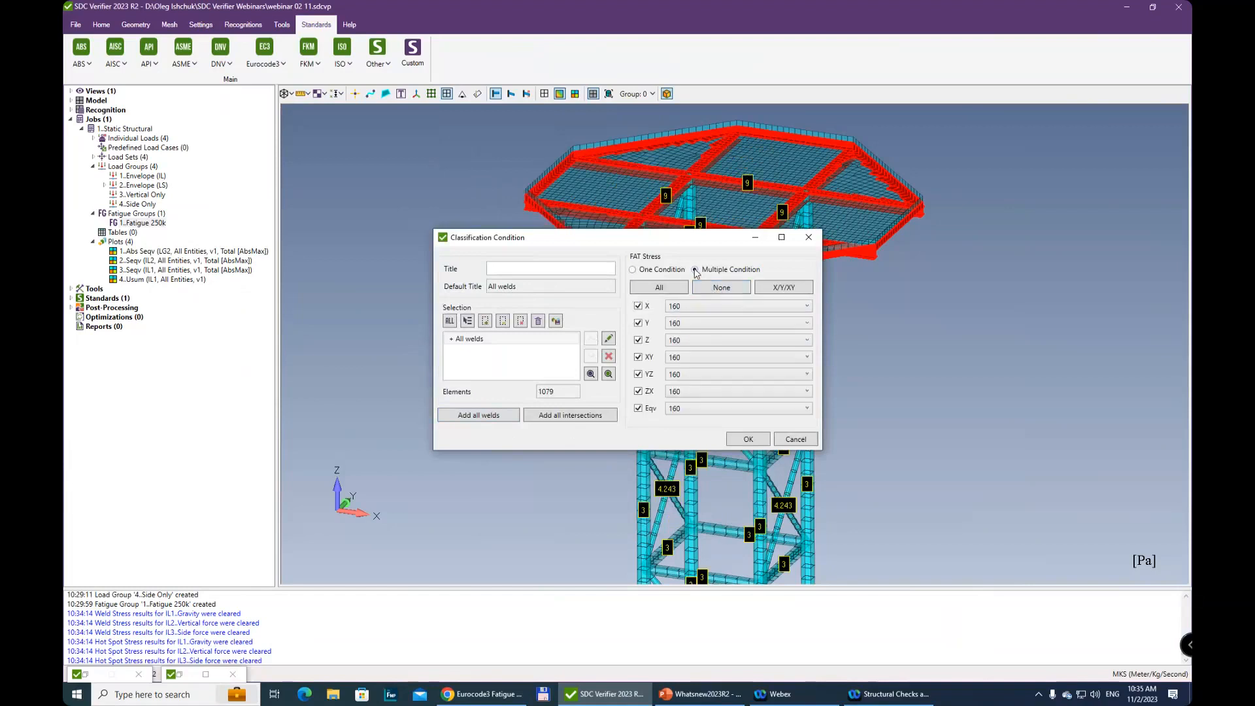
left_click(660, 270)
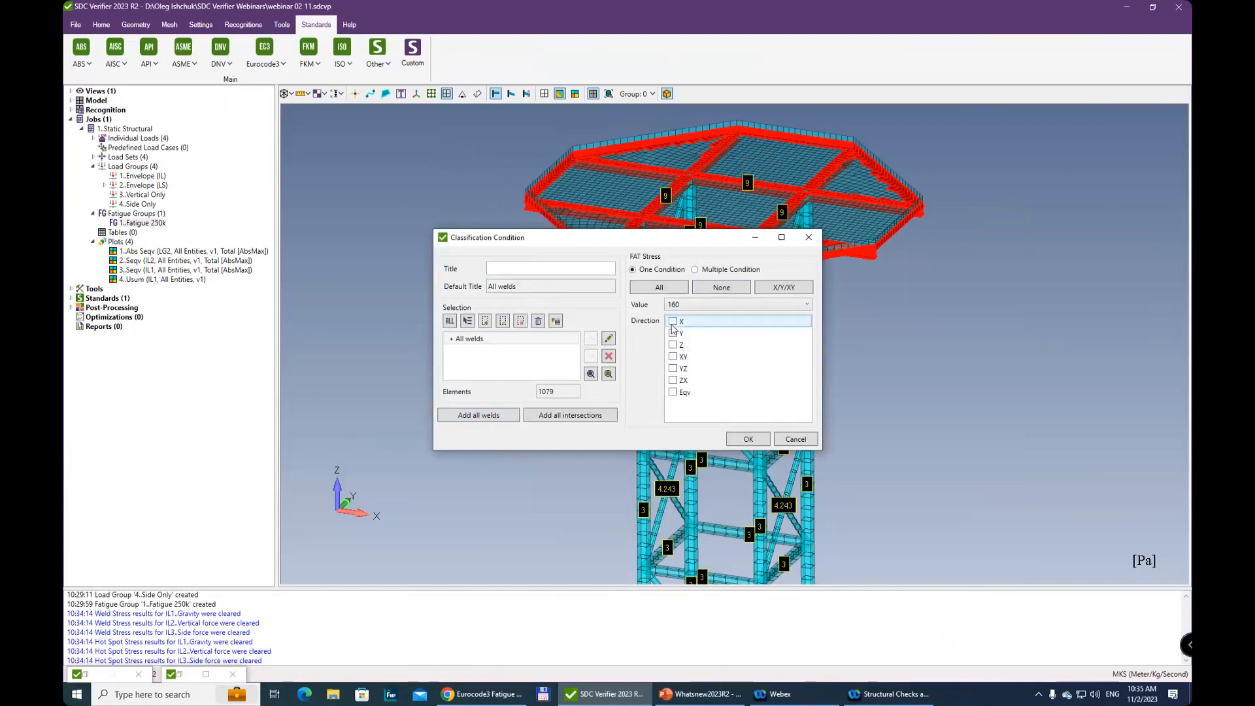
left_click(691, 308)
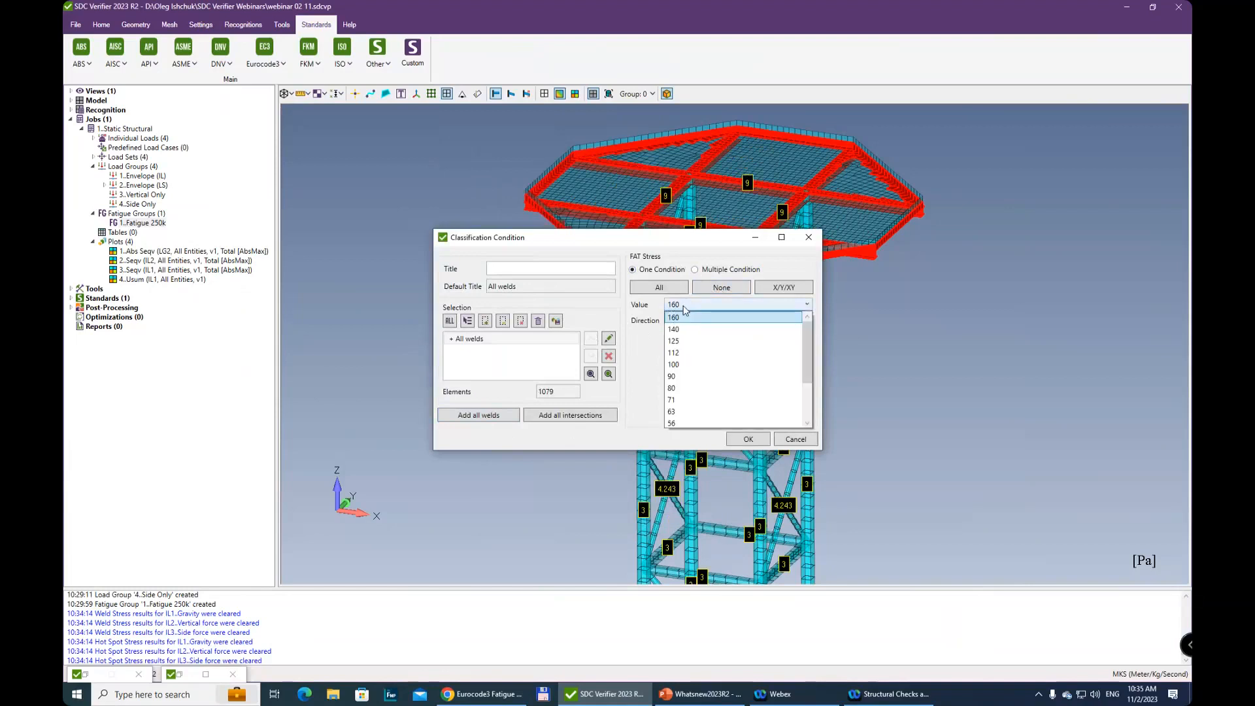
left_click(684, 365)
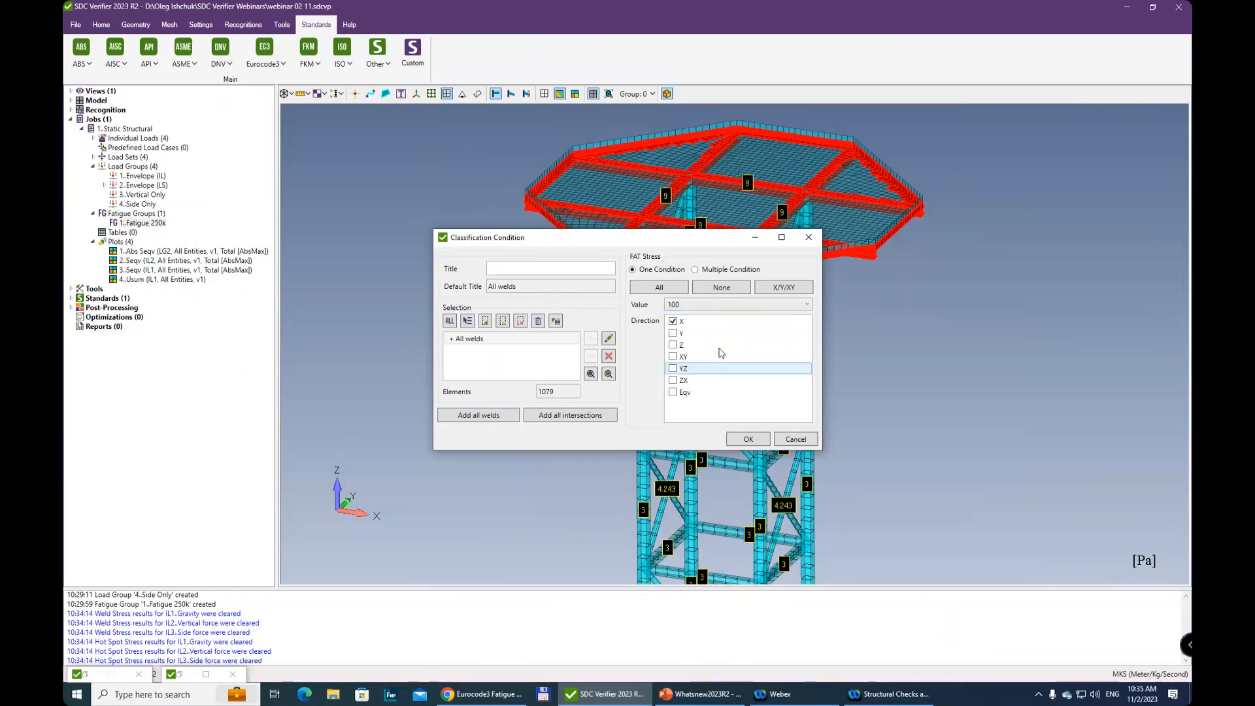
left_click(749, 441)
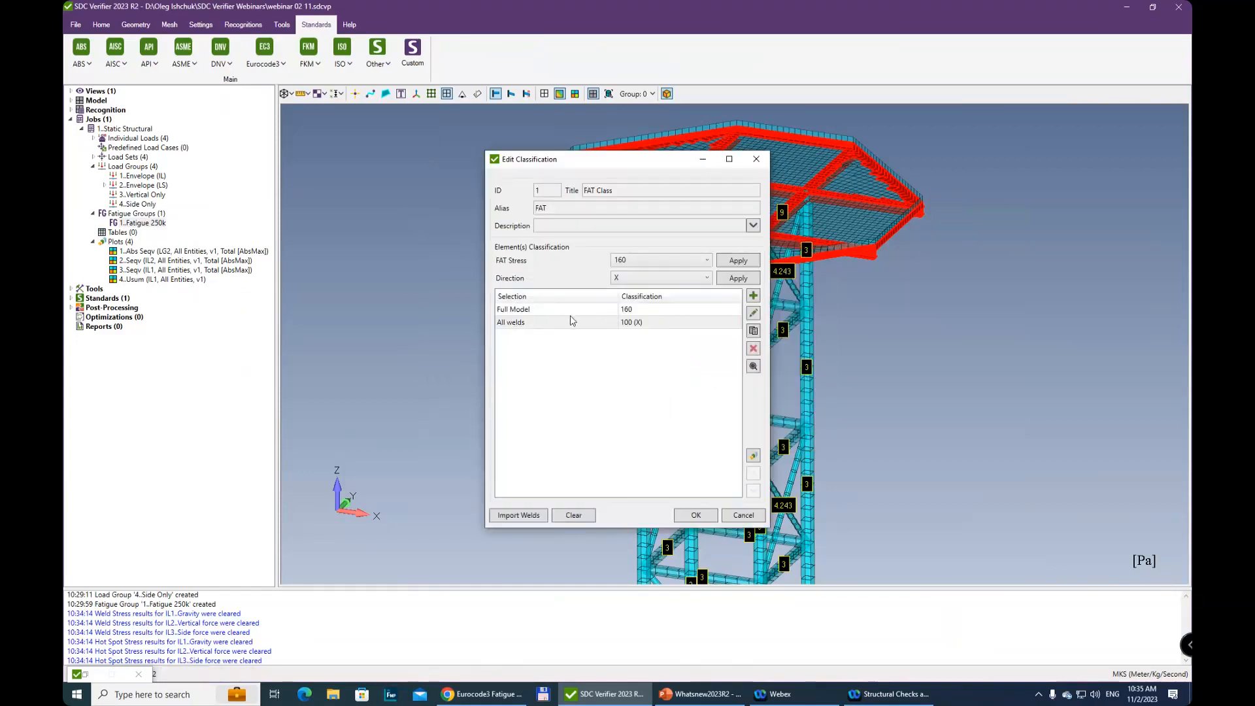
Add a second classification condition for all welds with FAT stress 90 in the Y direction only
left_click(753, 298)
left_click(479, 415)
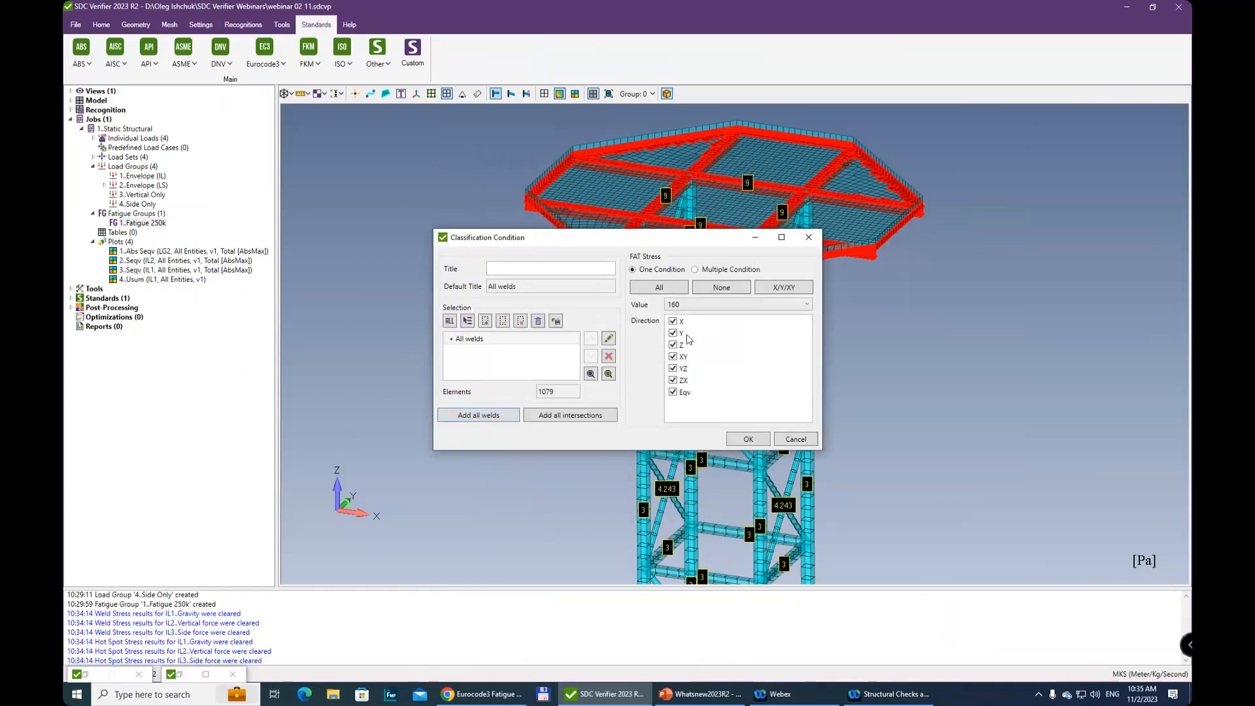
left_click(722, 288)
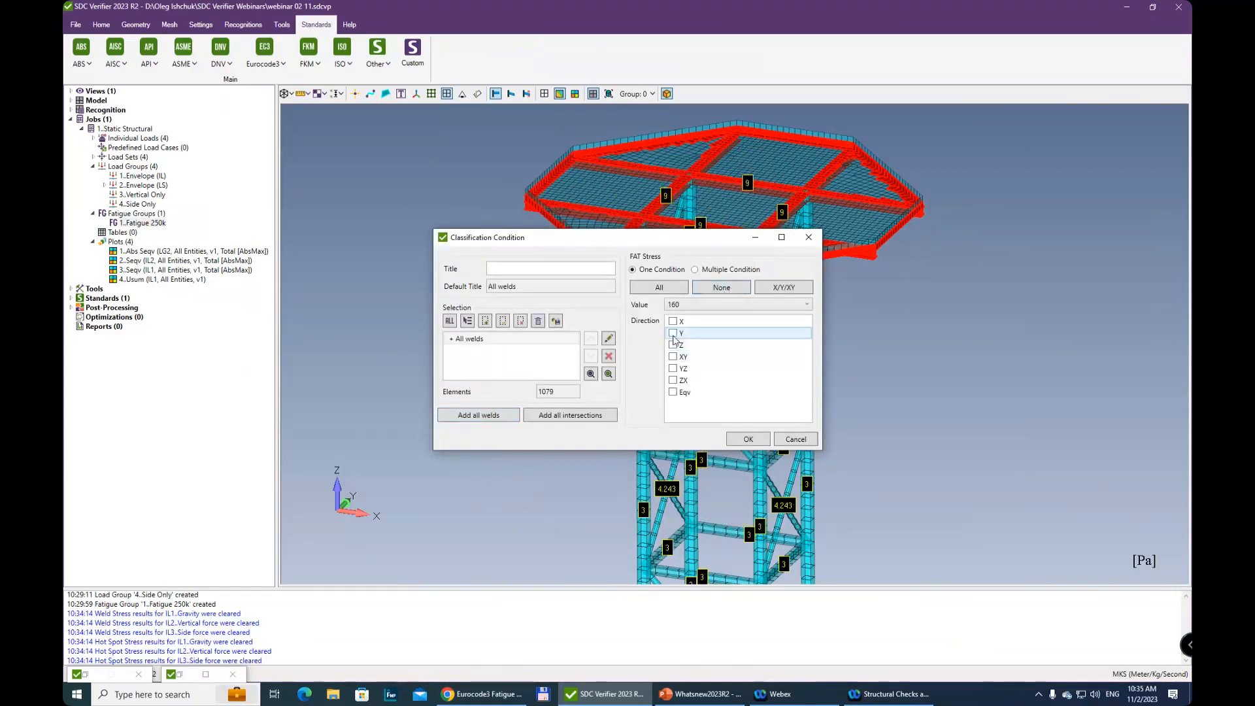
left_click(677, 305)
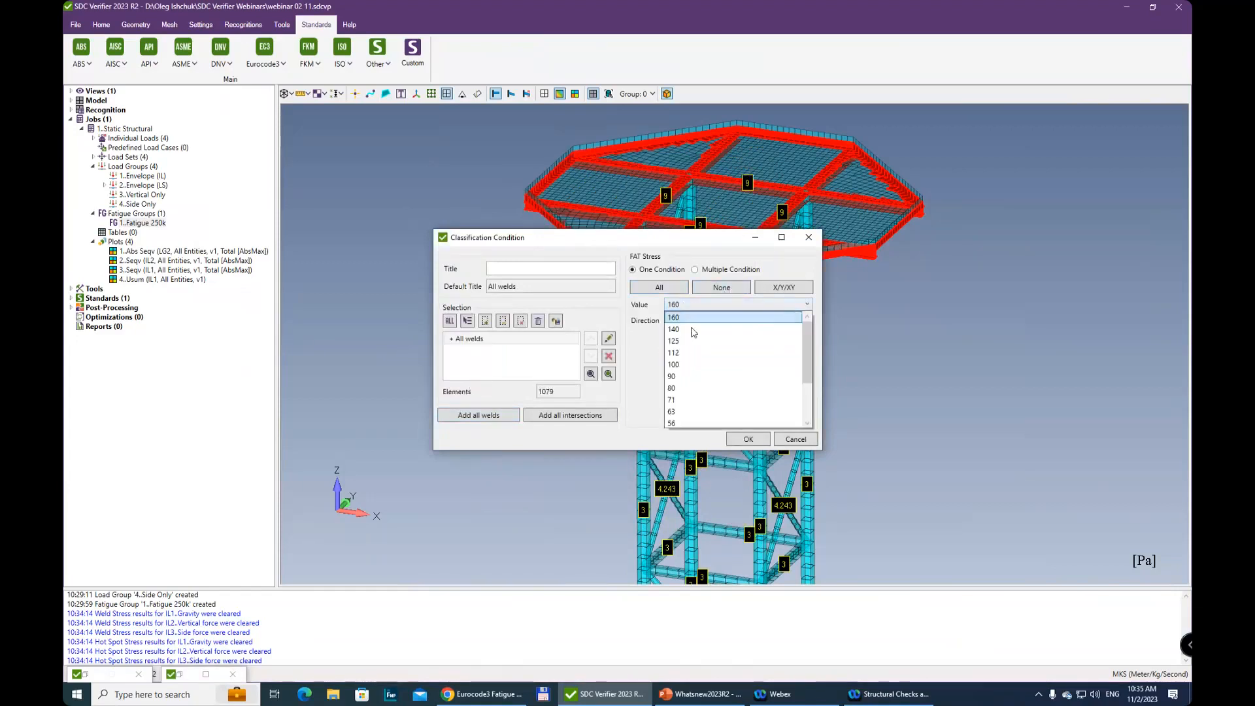
left_click(692, 379)
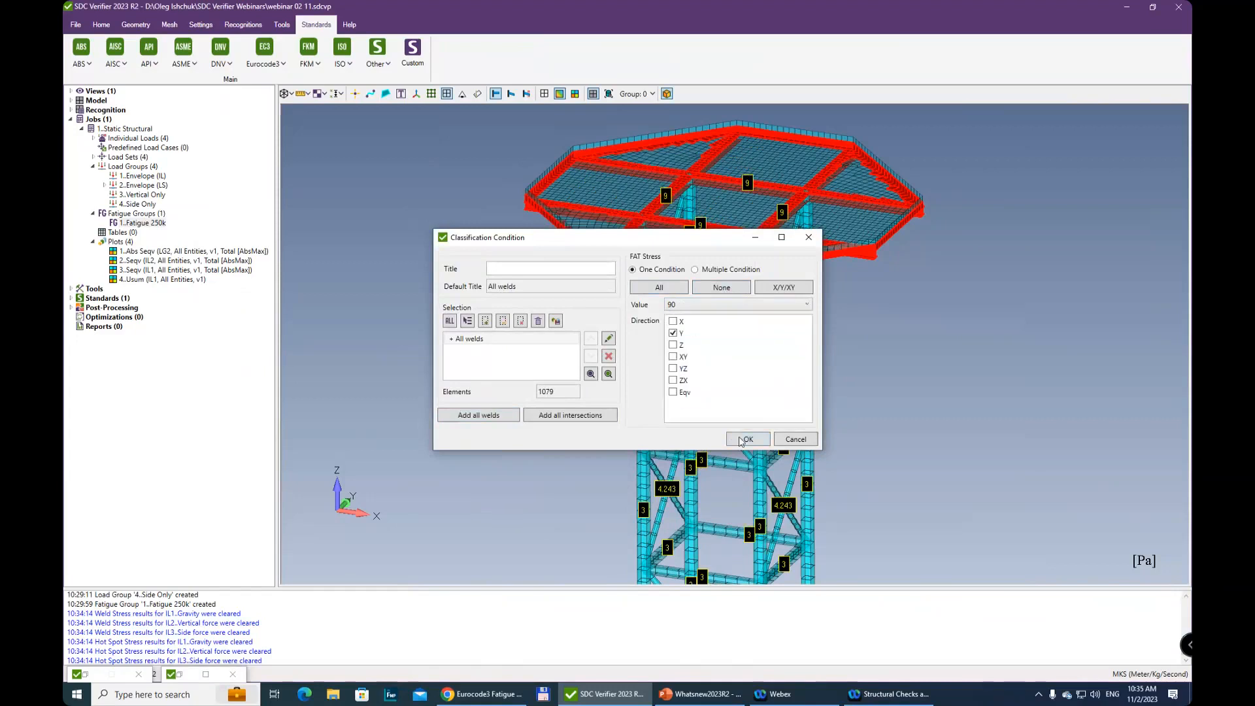
left_click(743, 440)
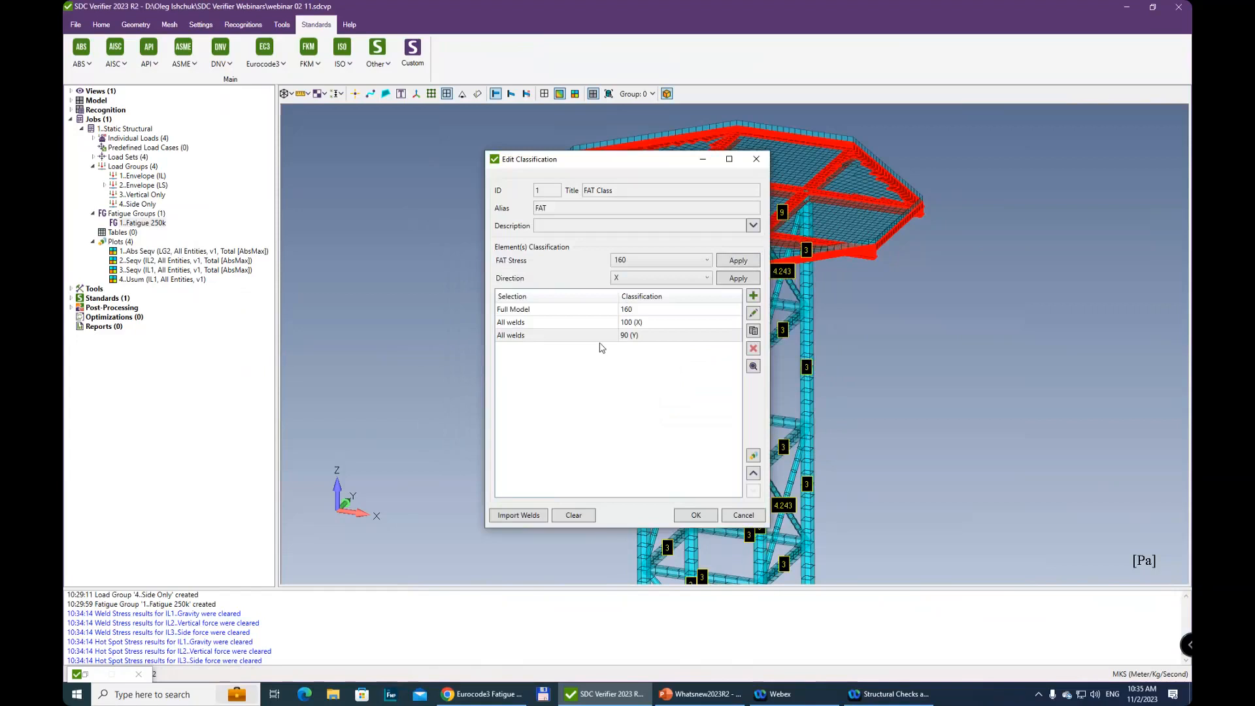
Try to reclassify a copy of the all-welds Y condition as FAT stress 71 in the XY direction, and delete the copy
left_click(753, 332)
left_click(543, 350)
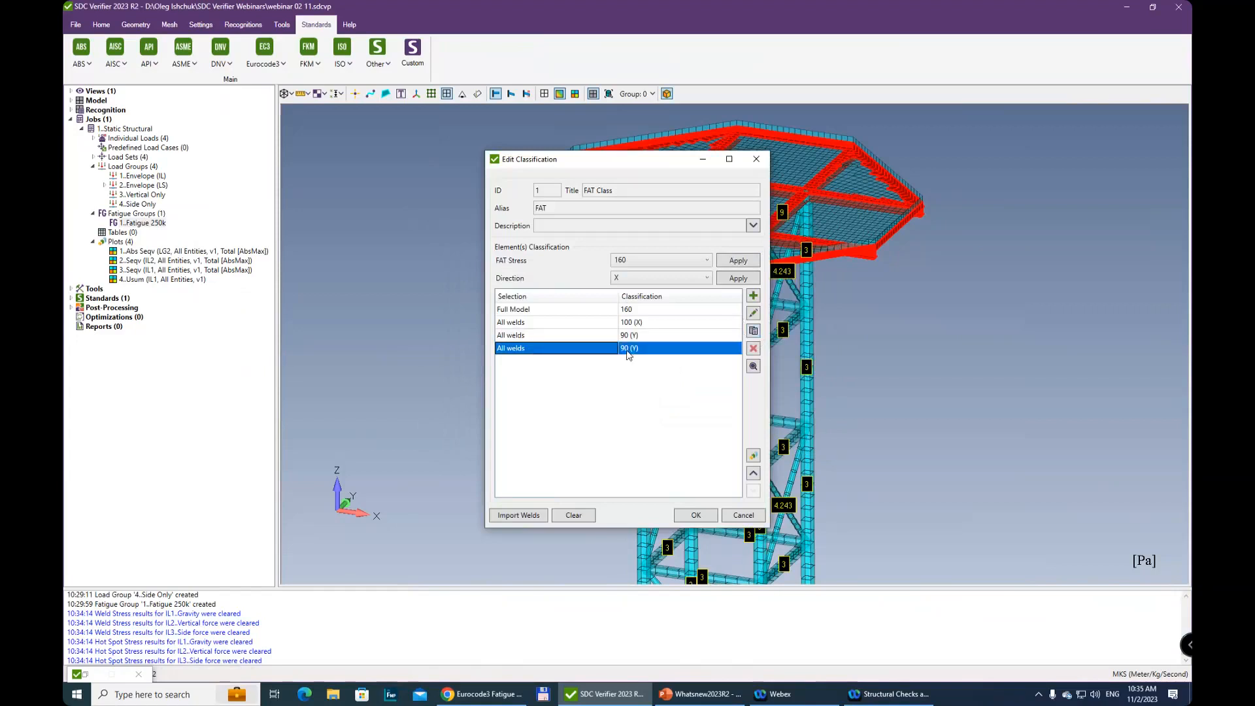
left_click(640, 259)
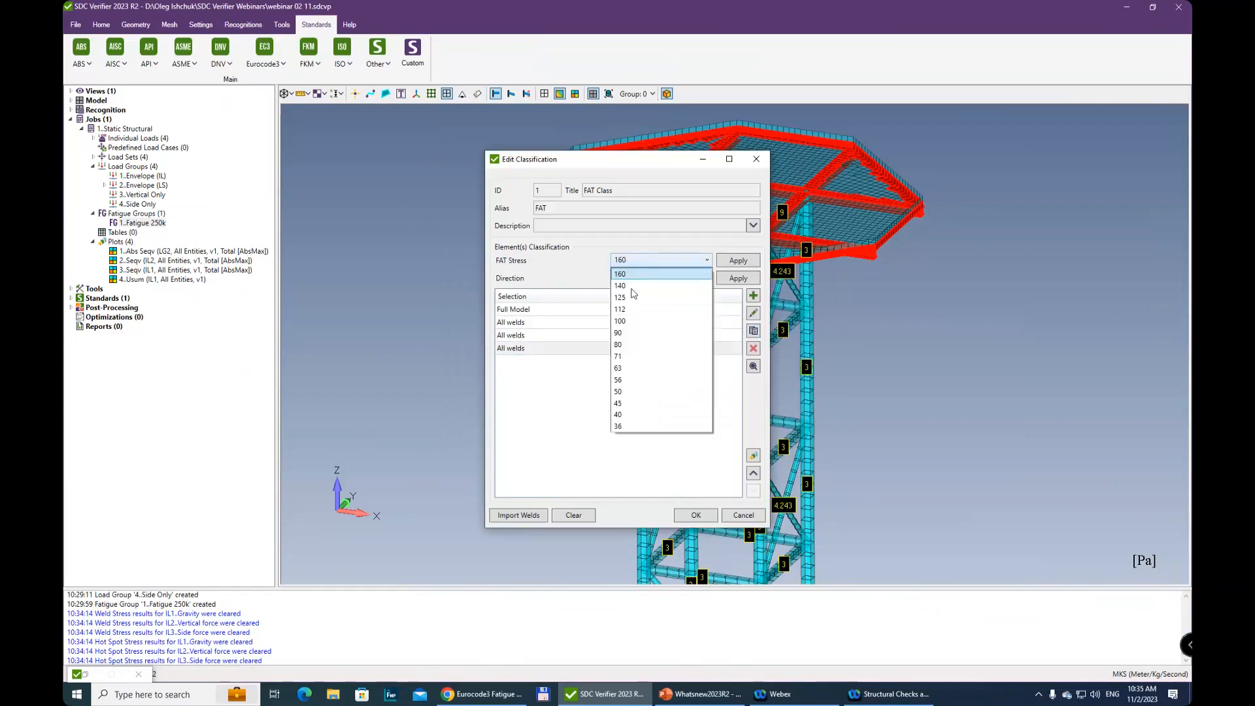
left_click(653, 270)
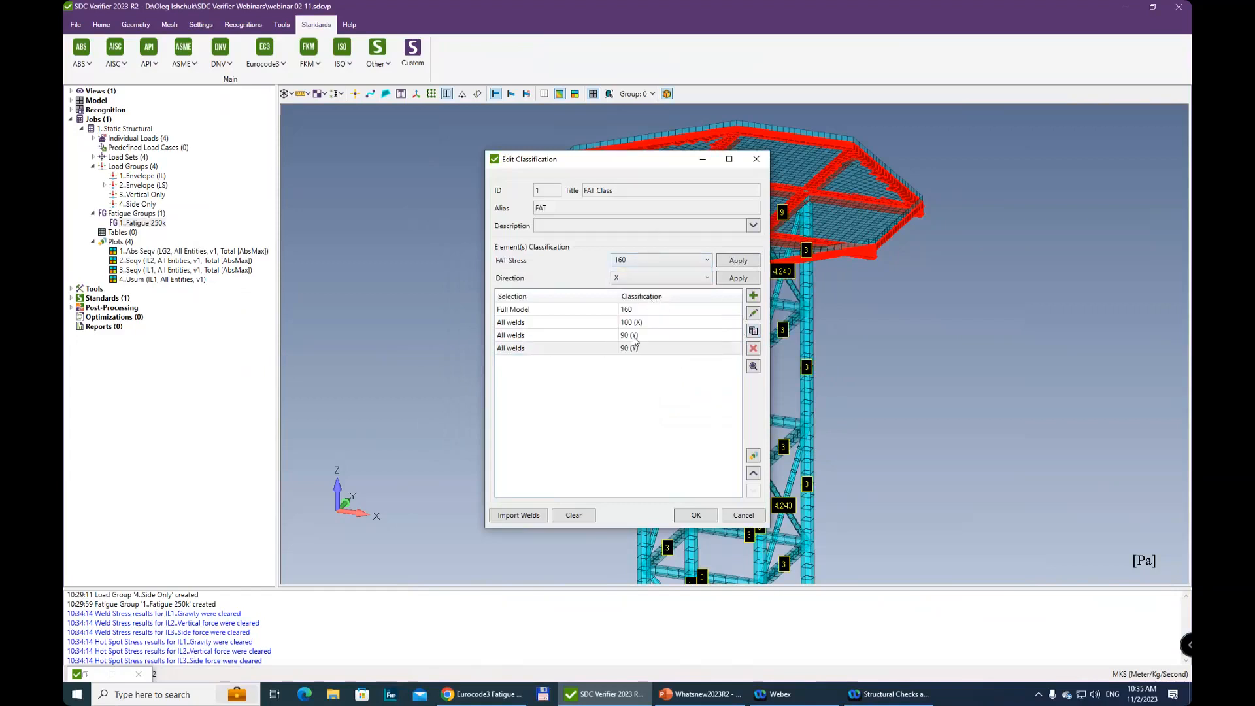
left_click(637, 260)
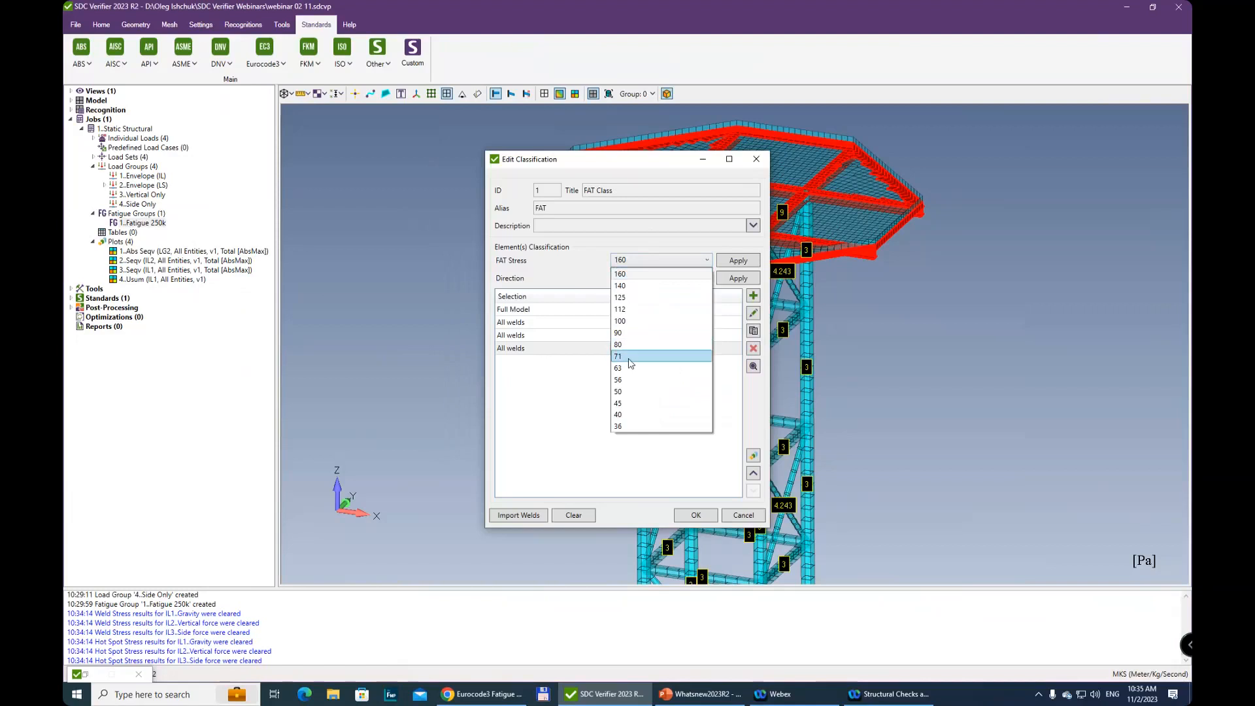
left_click(631, 357)
left_click(645, 279)
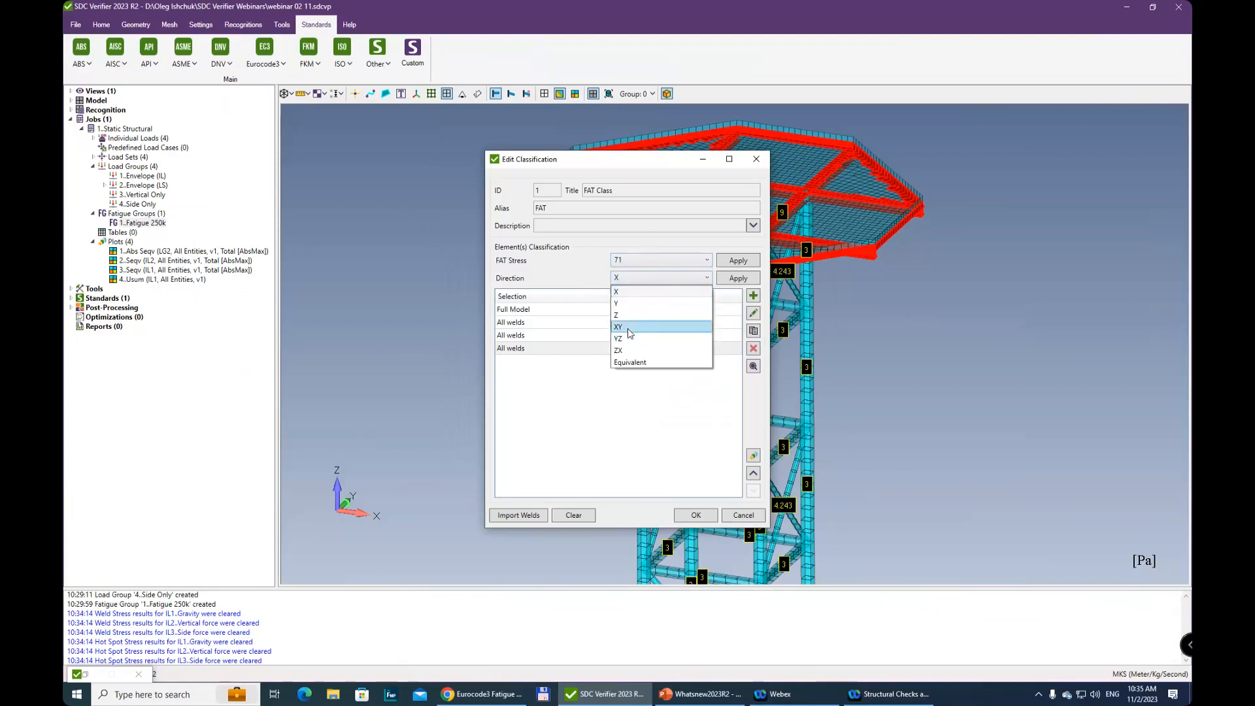
left_click(629, 327)
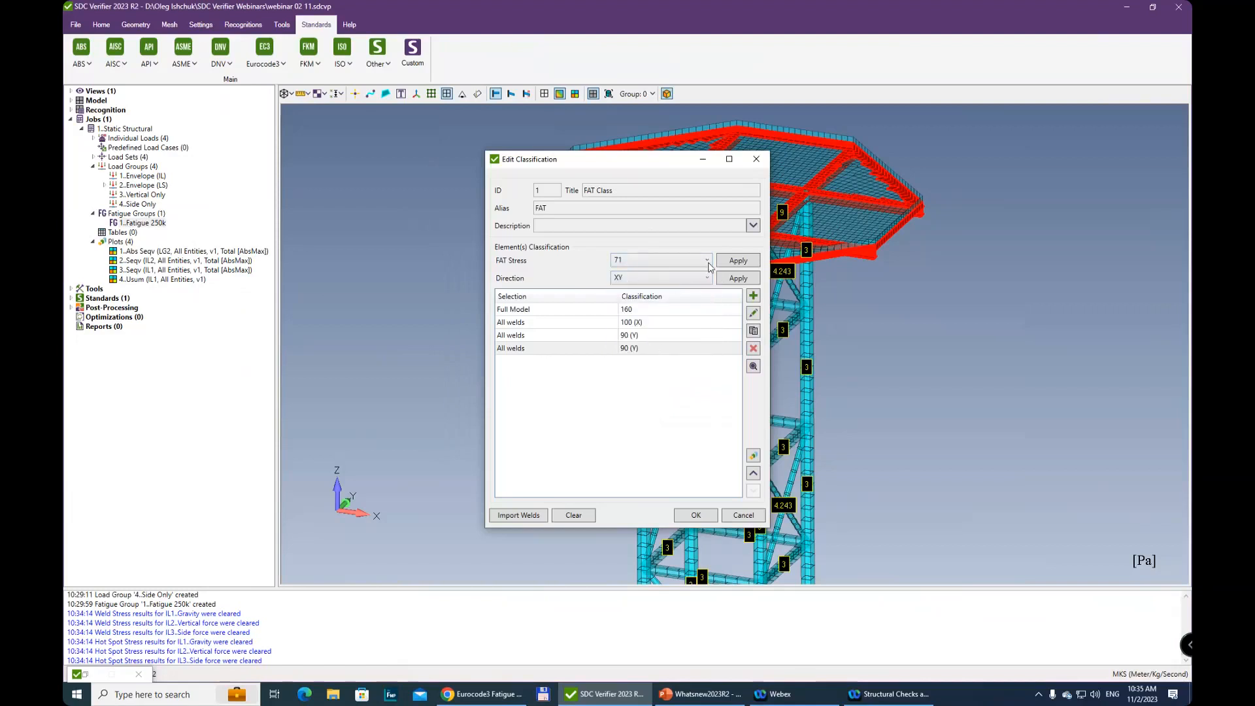
left_click(677, 282)
left_click(569, 352)
left_click(753, 350)
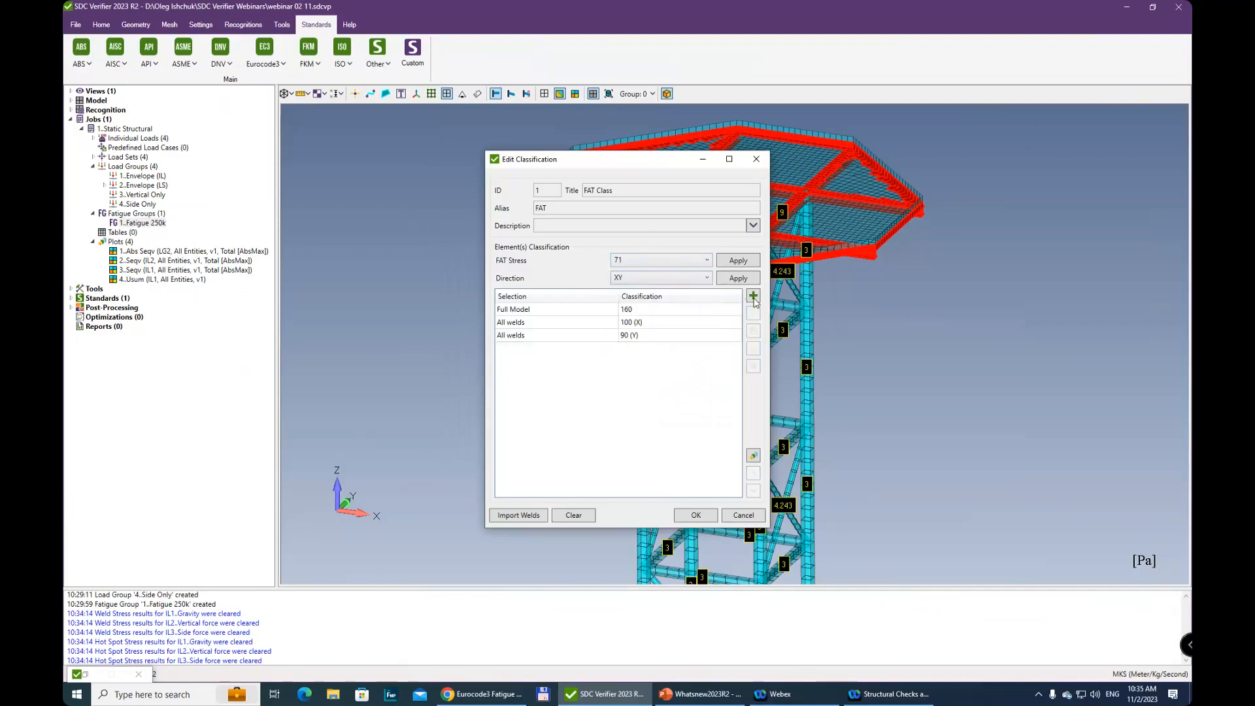
Add a classification condition for all welds with FAT stress 71 in the XY direction only
left_click(753, 297)
left_click(479, 415)
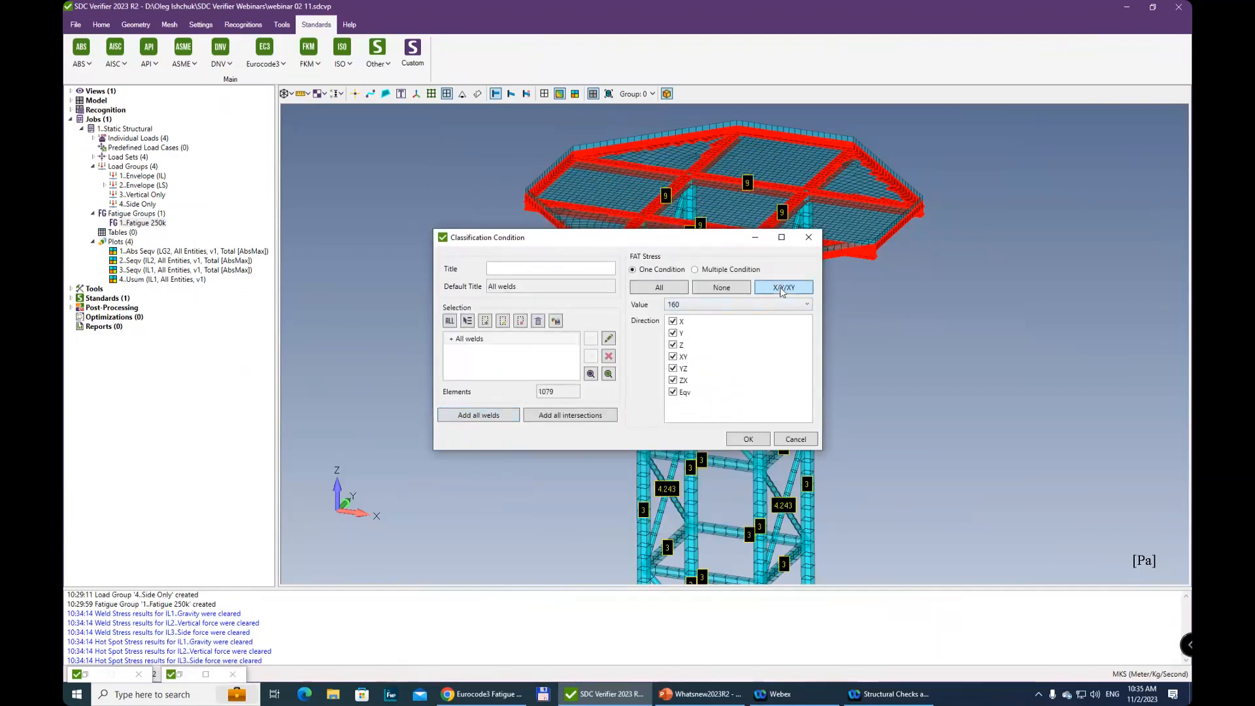
left_click(738, 289)
left_click(673, 325)
left_click(673, 333)
left_click(688, 304)
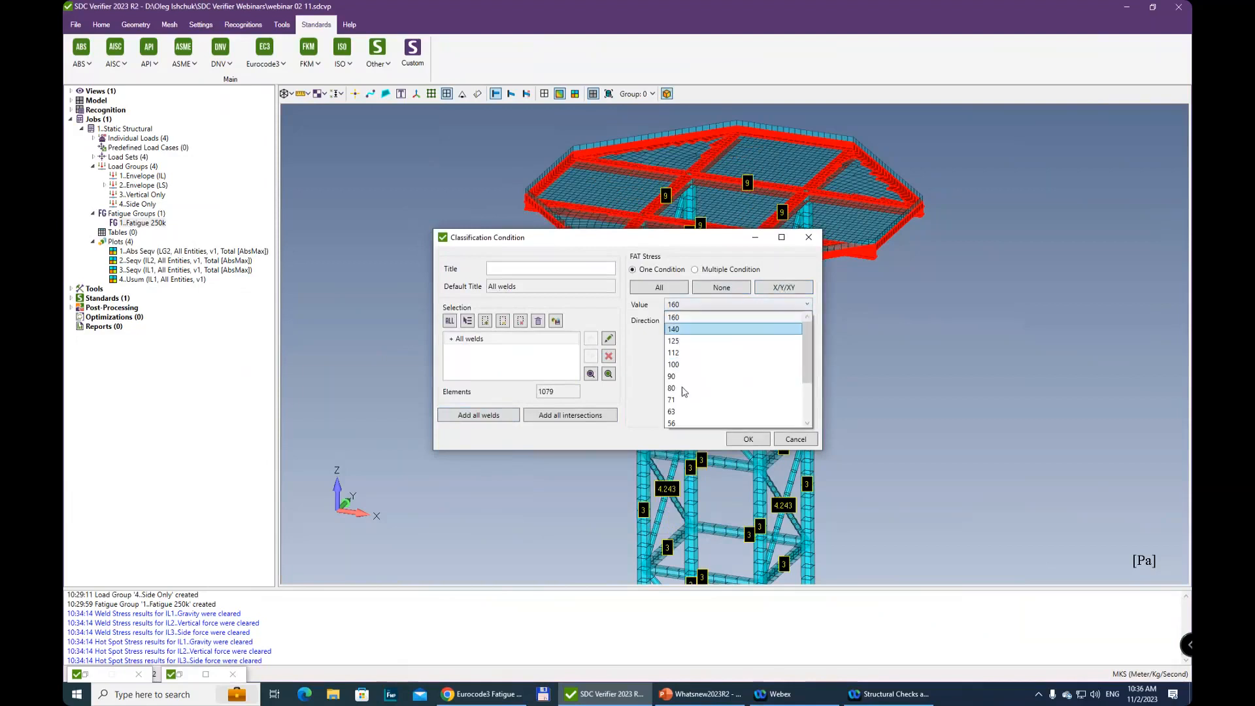
left_click(677, 401)
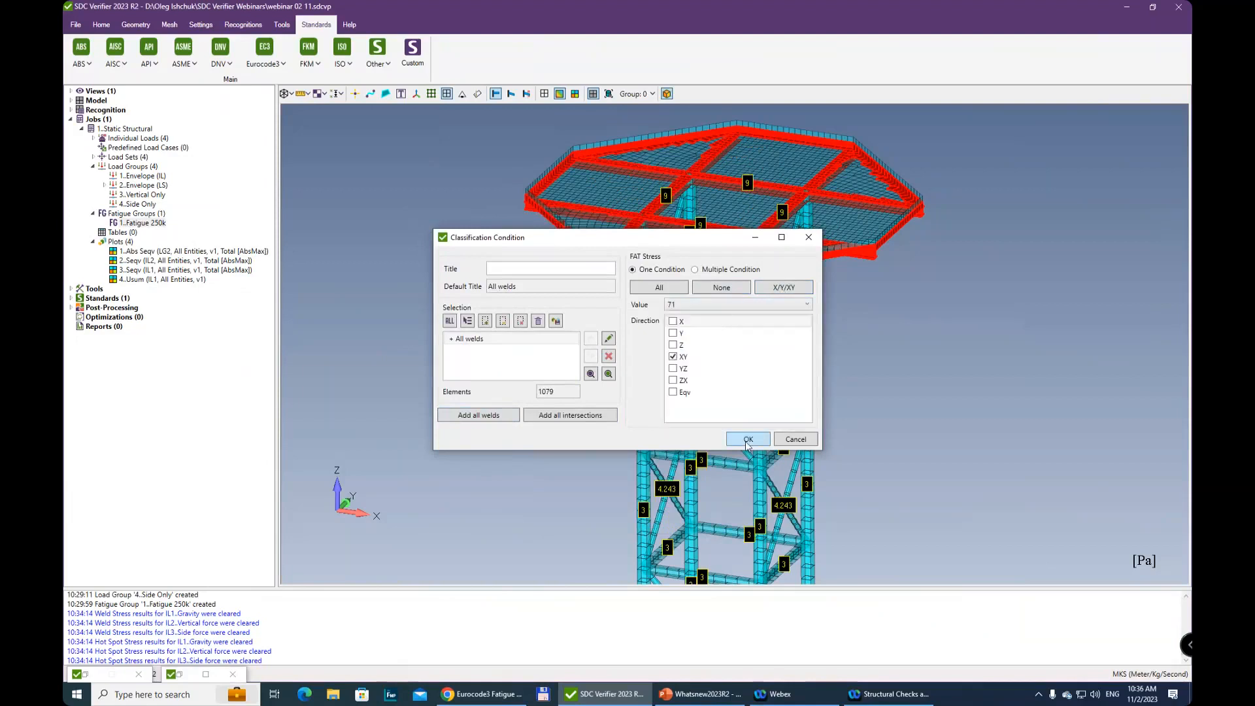
left_click(748, 439)
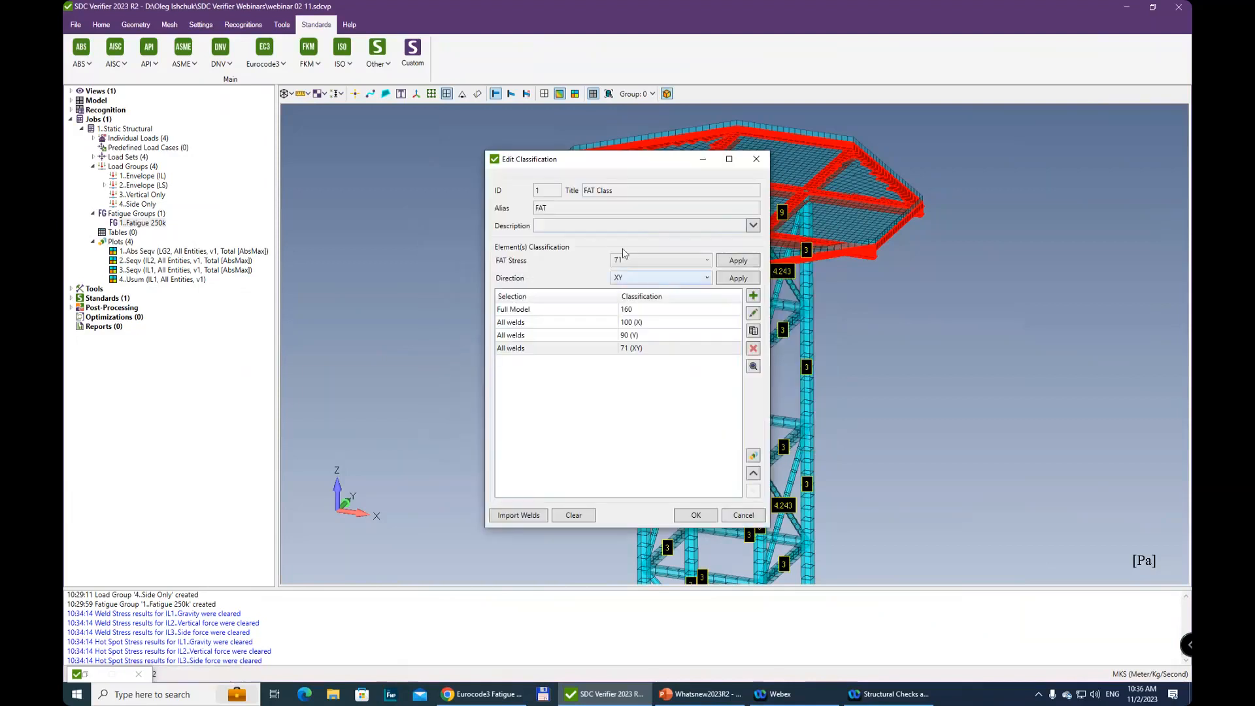
Add a classification condition for all weld intersections with FAT stress 71 in all directions
left_click(754, 298)
left_click(550, 419)
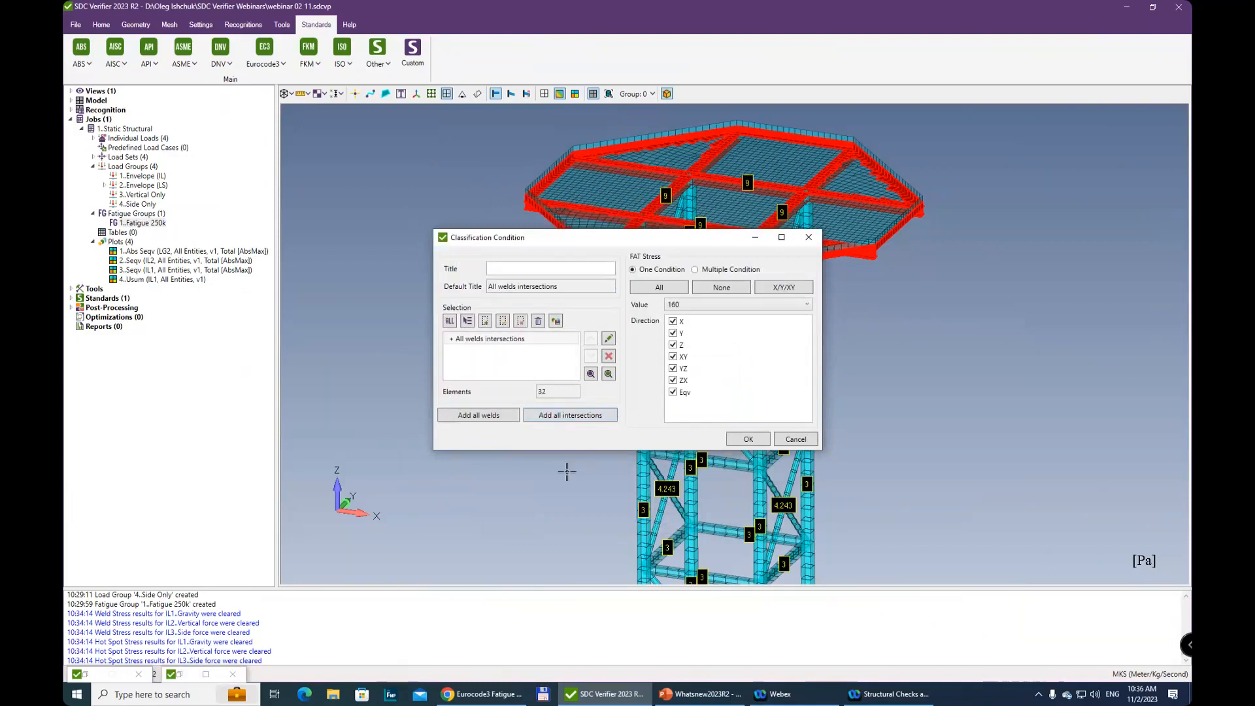
left_click(709, 305)
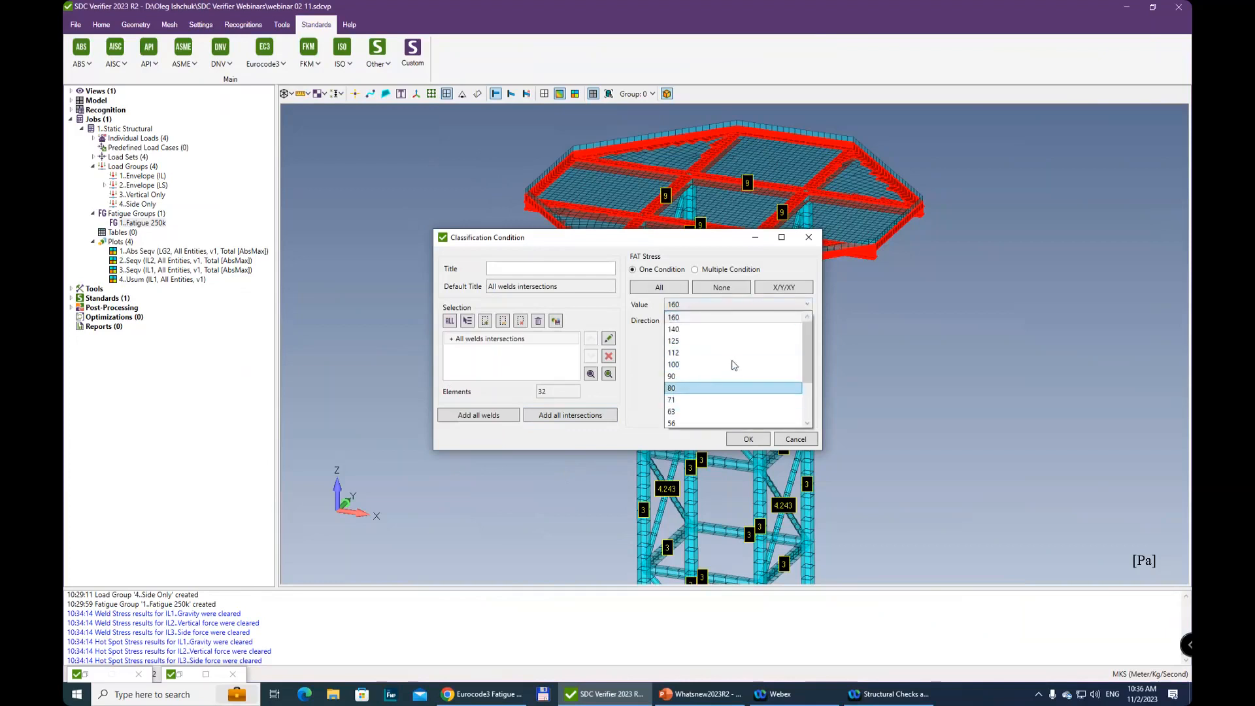
left_click(710, 400)
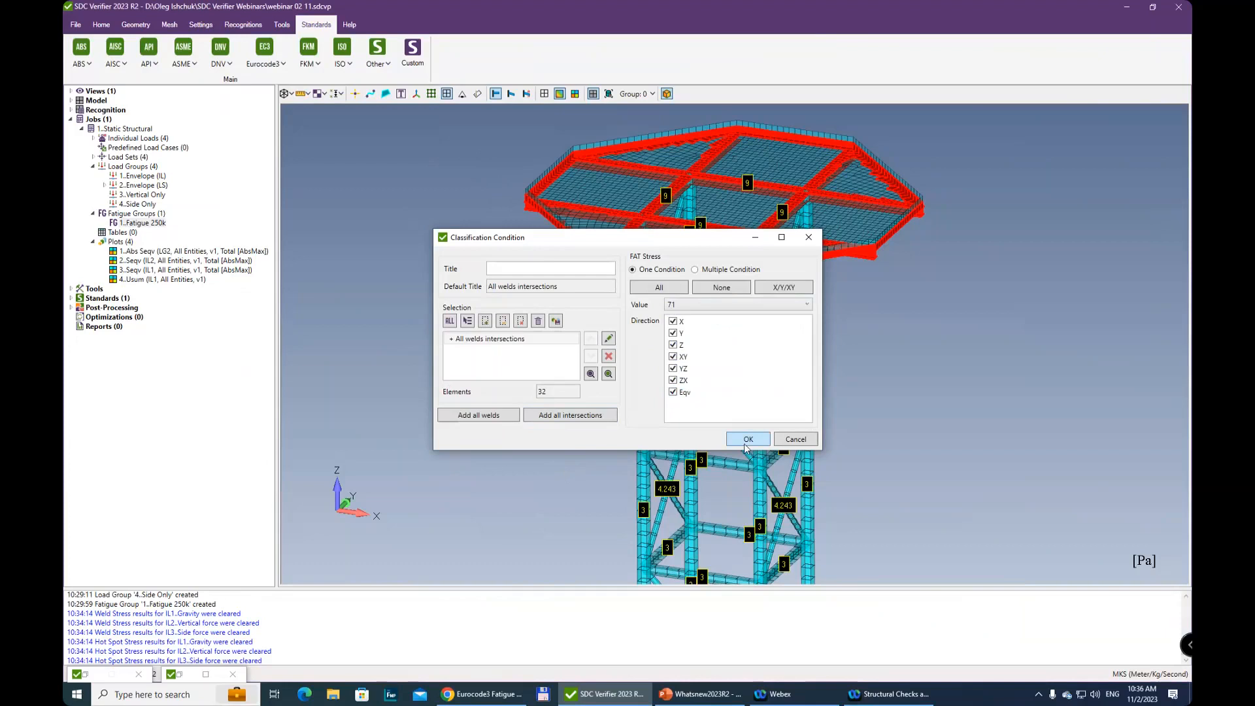
left_click(747, 439)
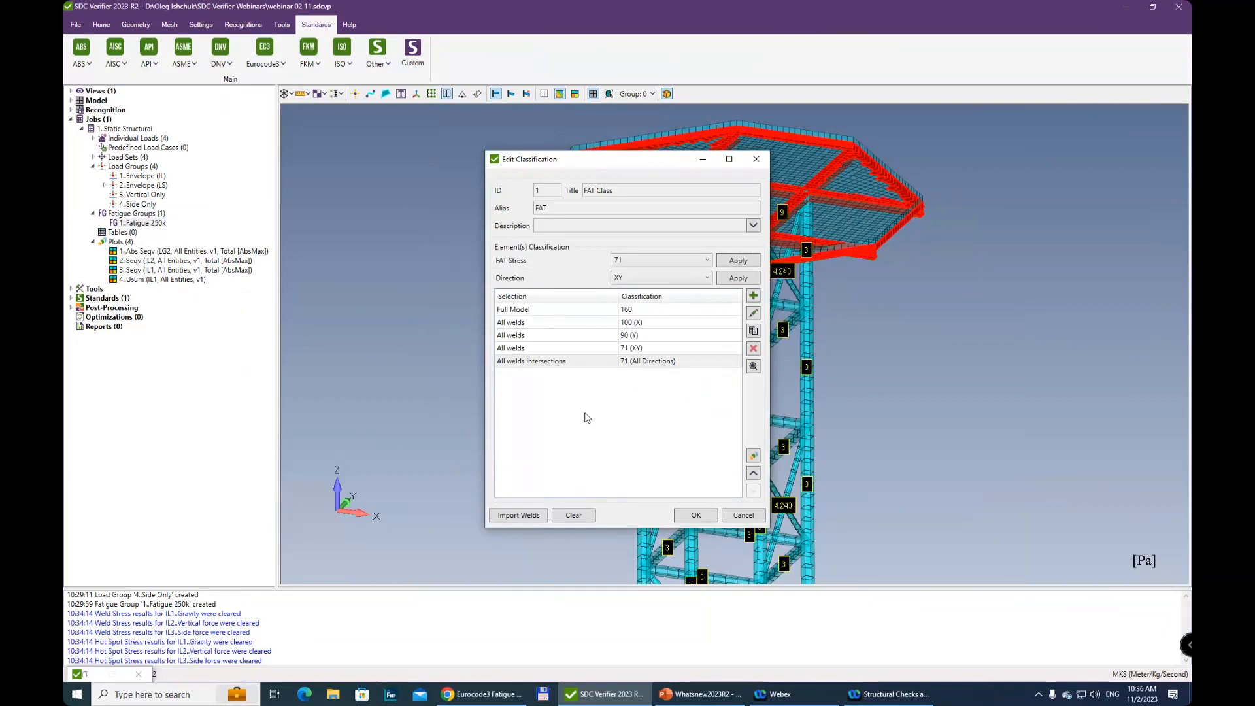
Switch to the browser and review the Classification, Types and Constants sections of the Custom Standard help page
left_click(754, 457)
mouse_move(610, 700)
key("alt+Tab")
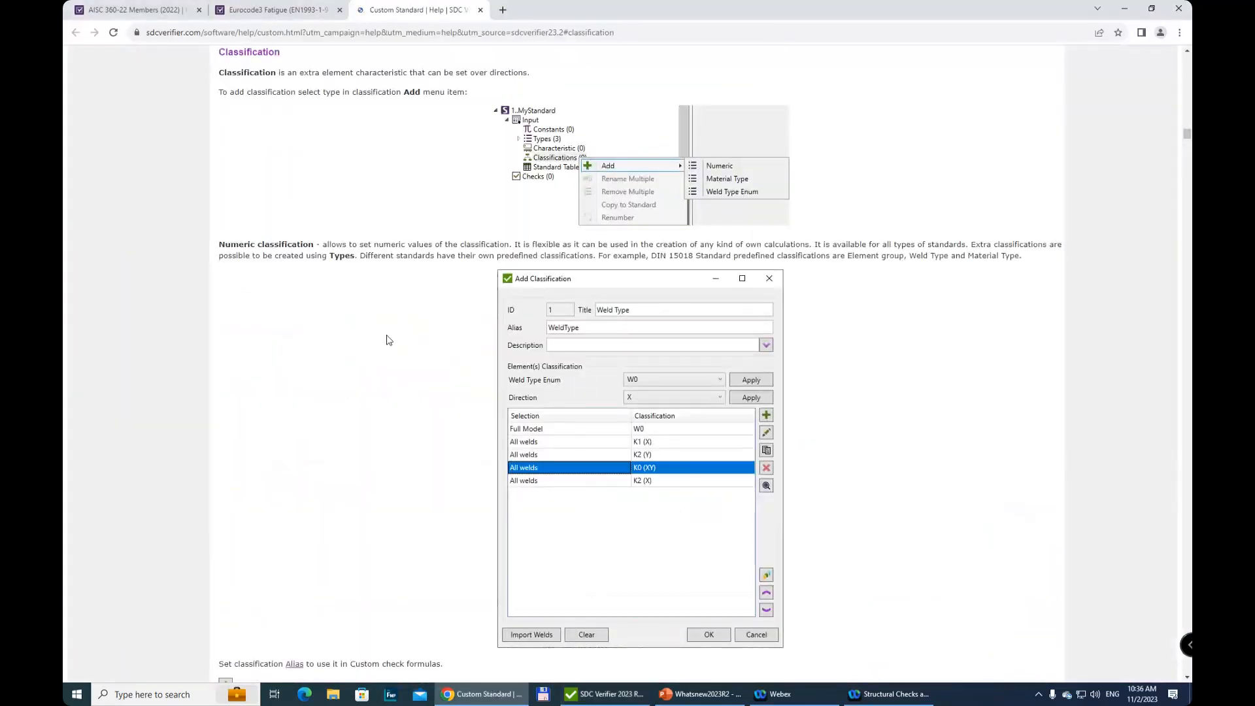
scroll(385, 344, "down", 5)
scroll(384, 343, "up", 15)
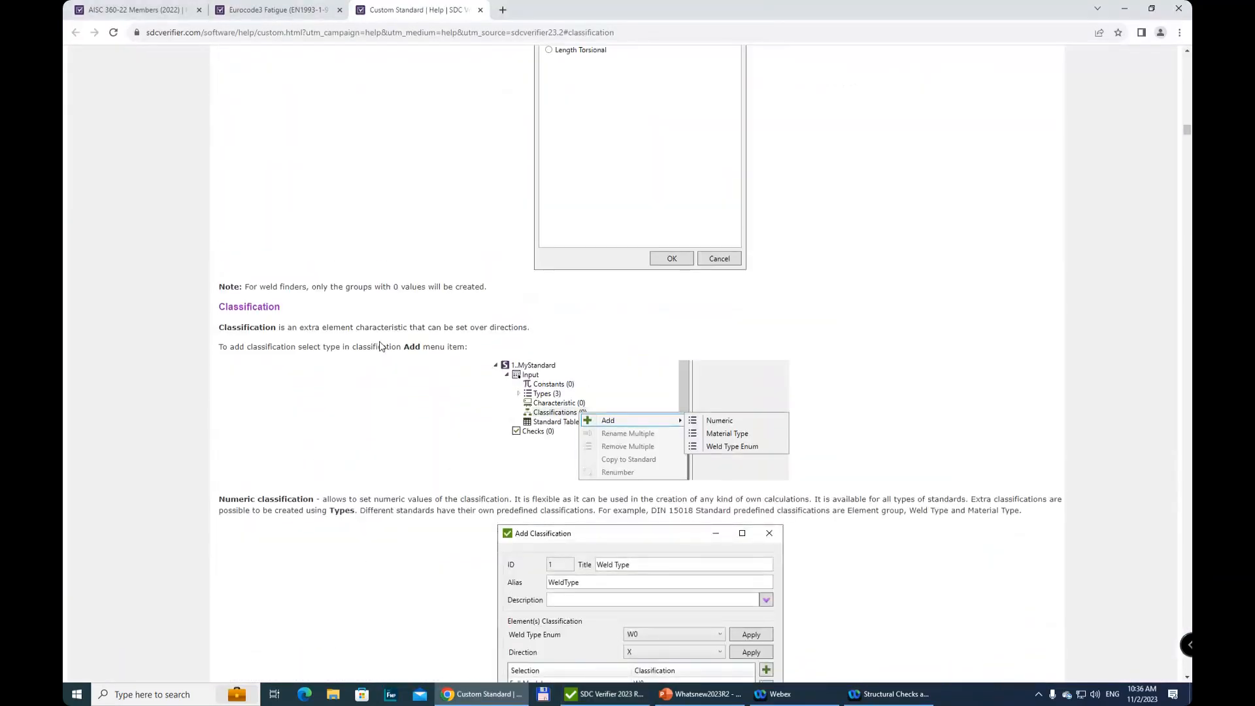
scroll(378, 352, "up", 20)
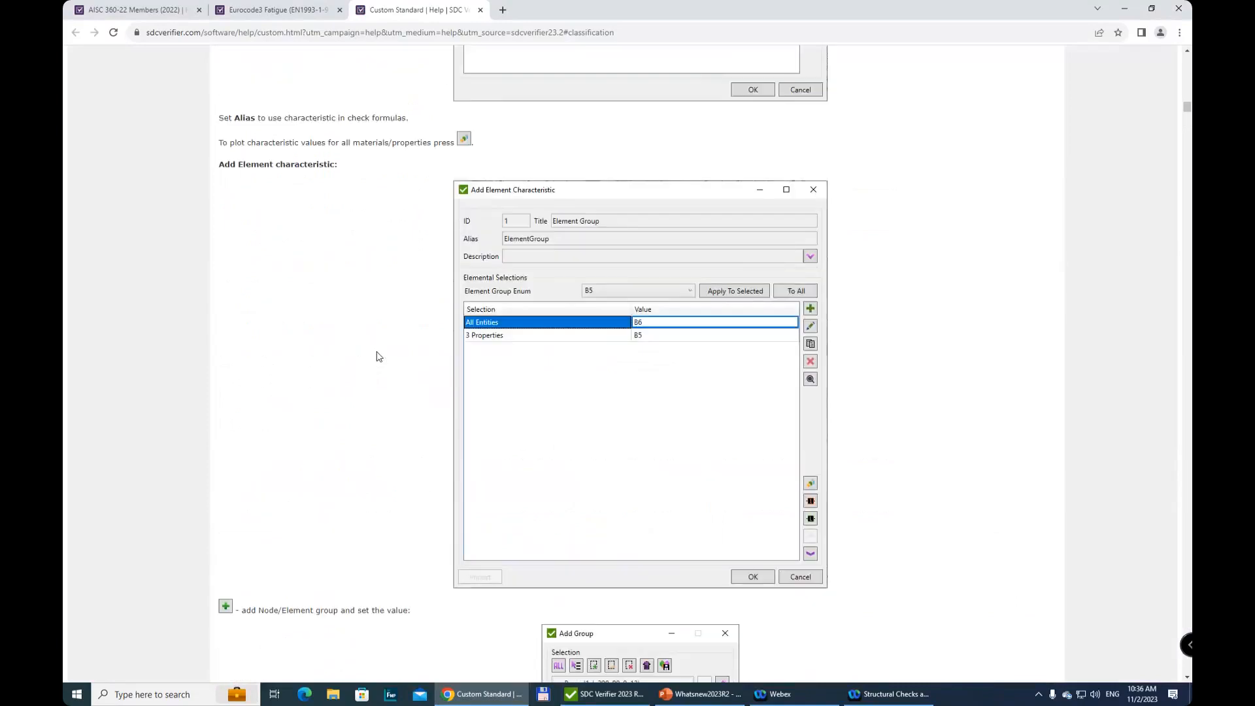
scroll(382, 352, "up", 10)
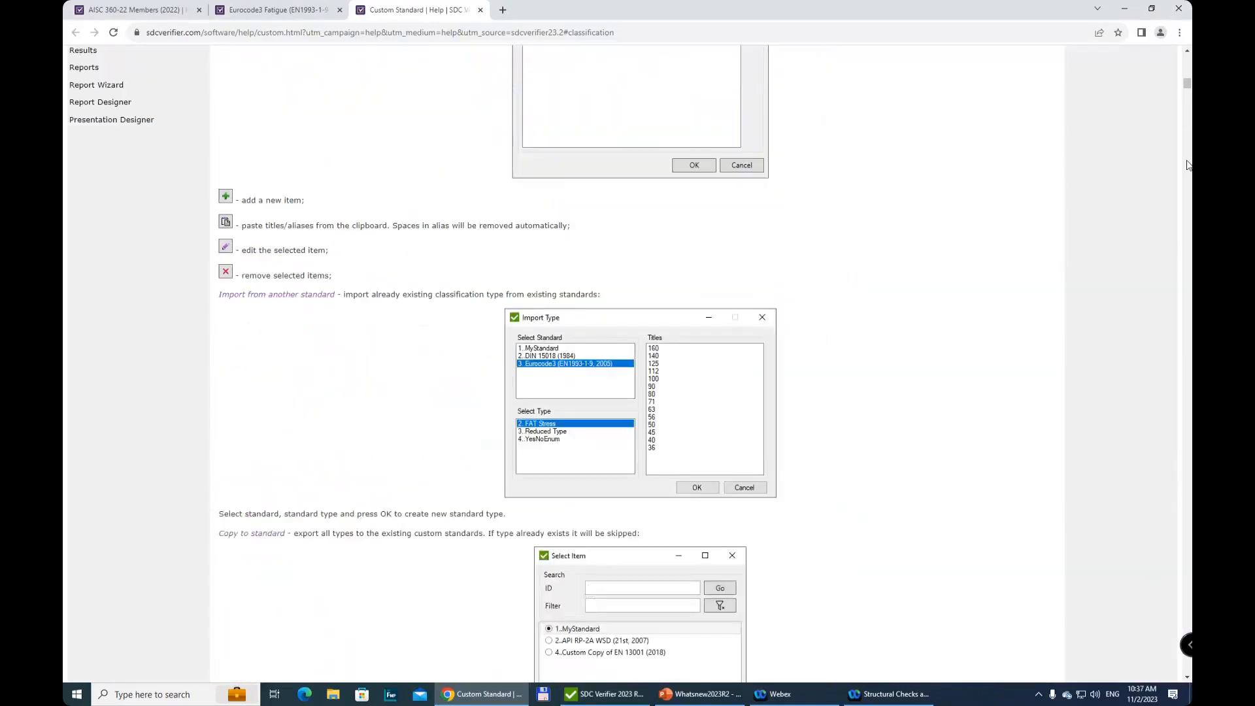
scroll(765, 268, "up", 15)
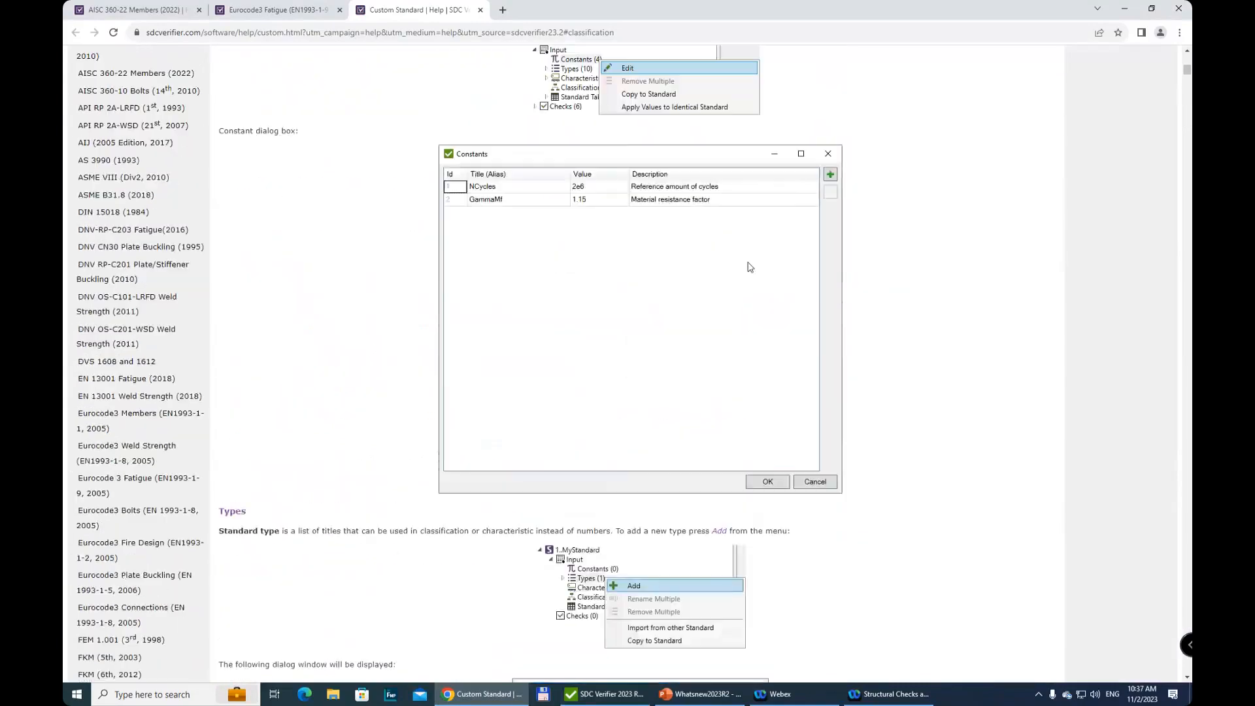
scroll(735, 267, "up", 4)
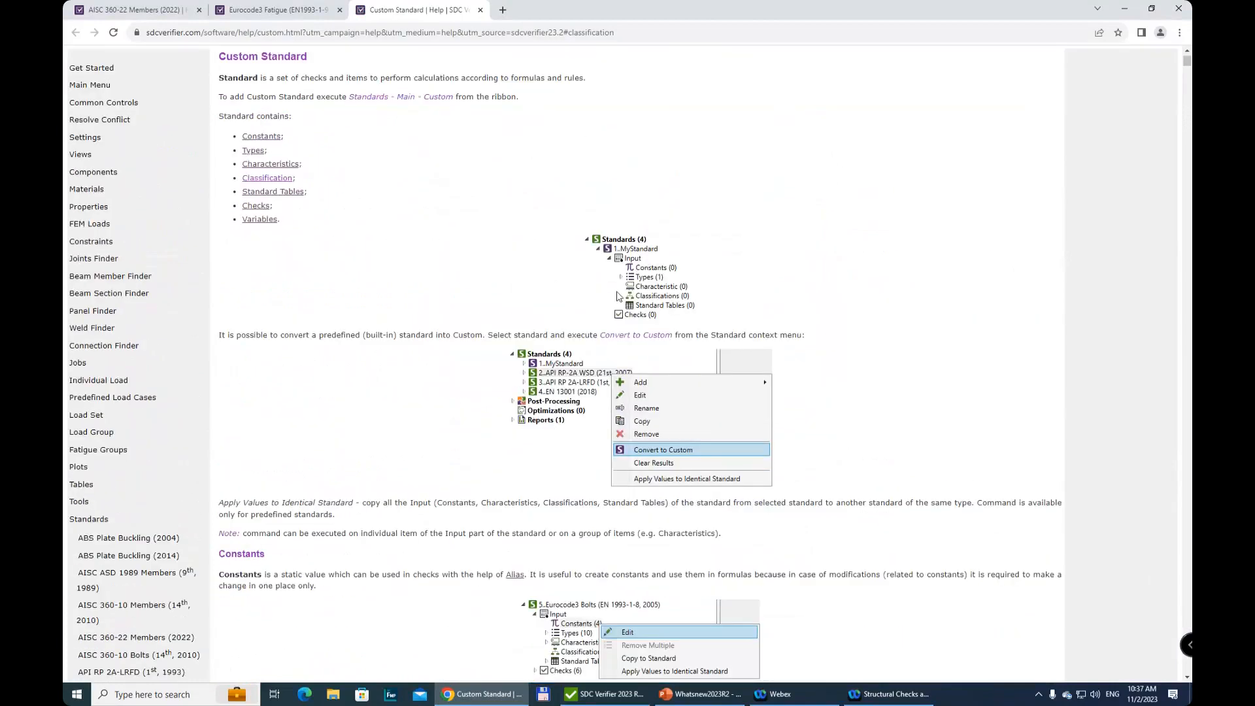
scroll(619, 297, "down", 9)
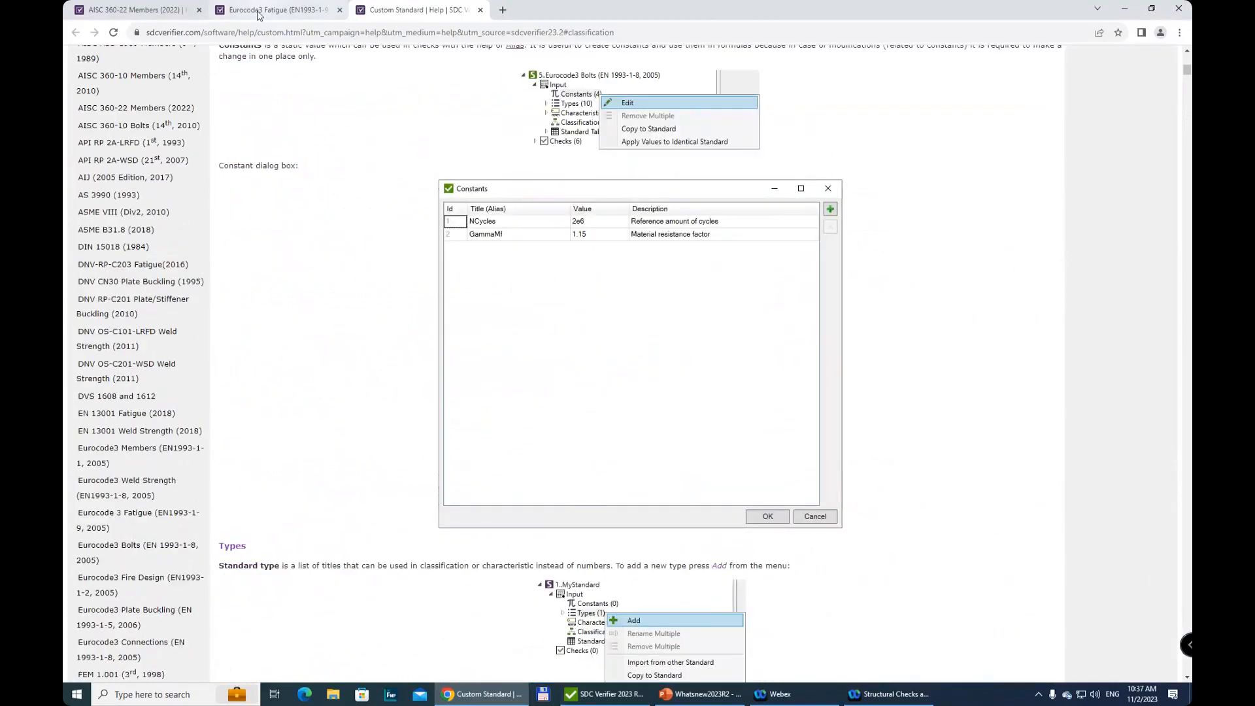
Review the FAT Class description and fatigue strength curves on the Eurocode3 Fatigue help page, and return to SDC Verifier
left_click(260, 12)
scroll(692, 366, "down", 1)
scroll(684, 360, "up", 1)
scroll(685, 360, "up", 18)
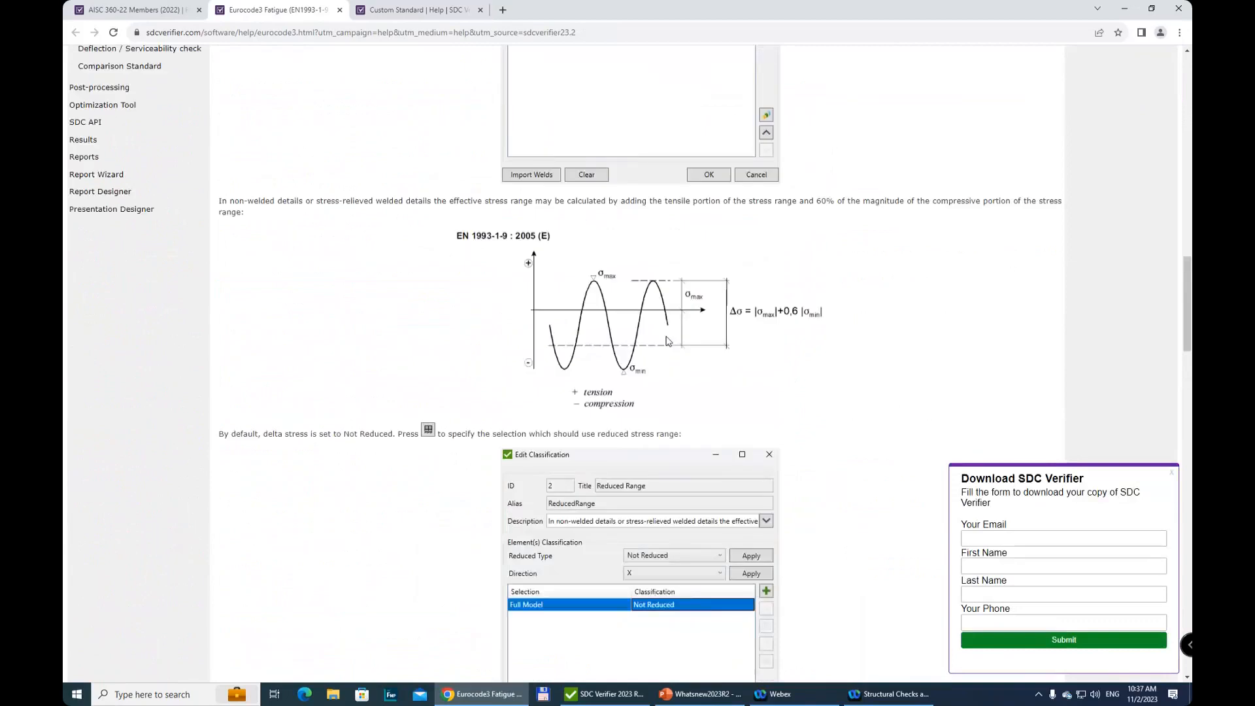
scroll(671, 339, "up", 6)
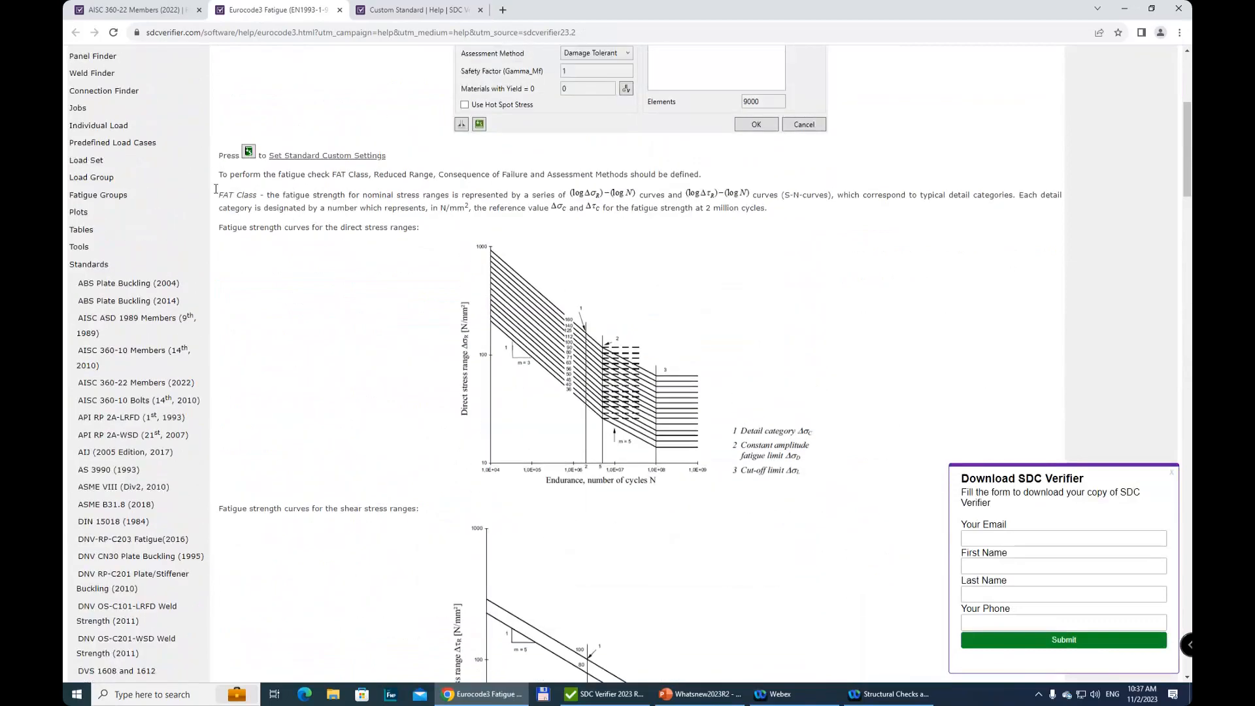
scroll(532, 522, "up", 1)
scroll(531, 522, "down", 3)
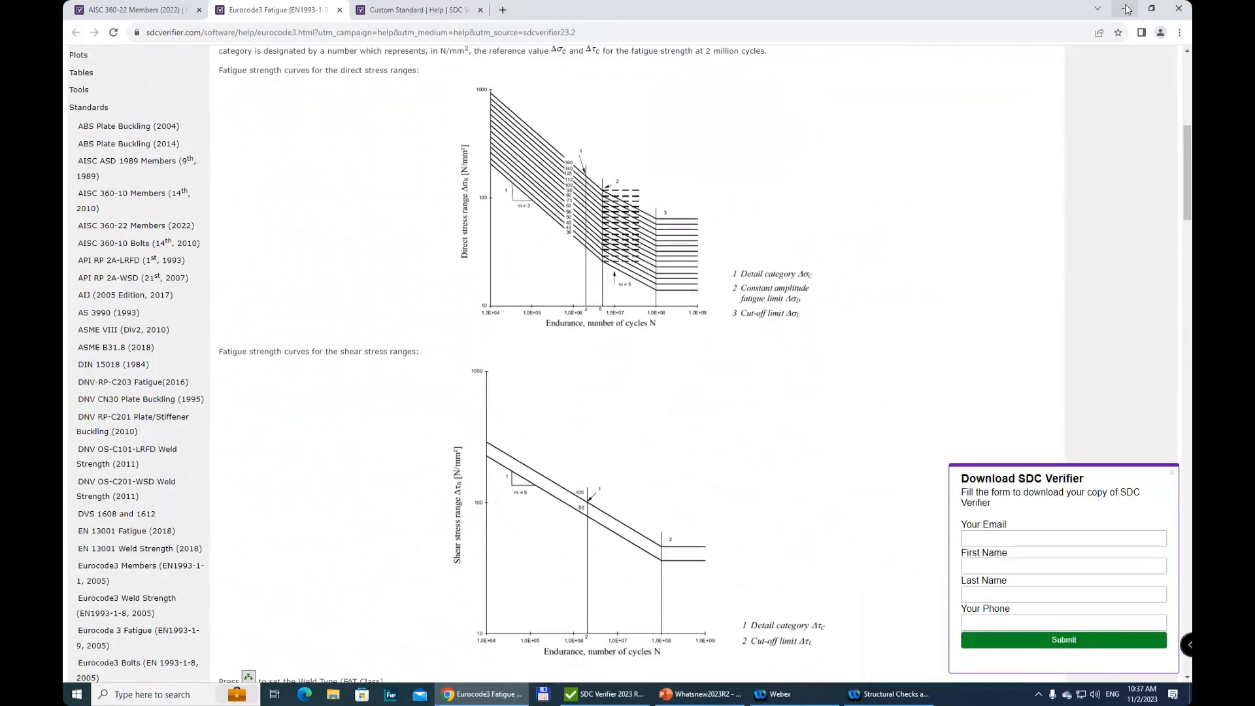
left_click(1128, 9)
Accept the FAT classification, and set the consequence of failure to High and the assessment method to Safe Life
left_click(696, 516)
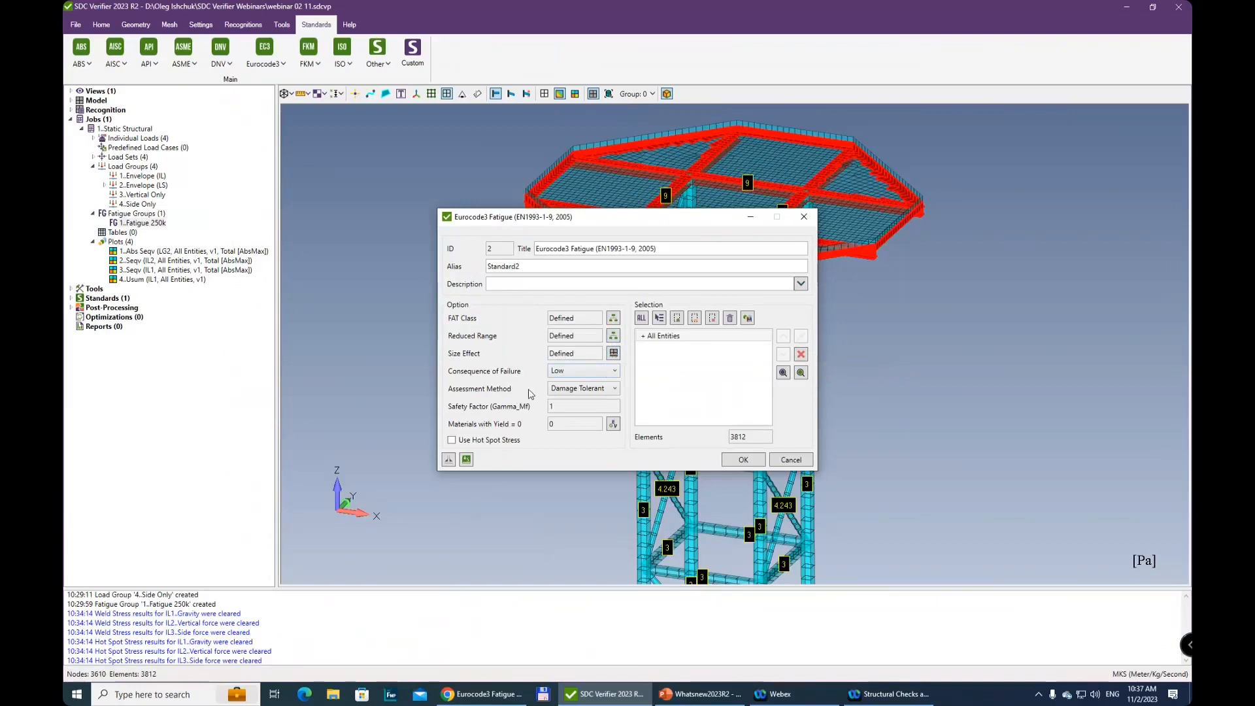
left_click(579, 371)
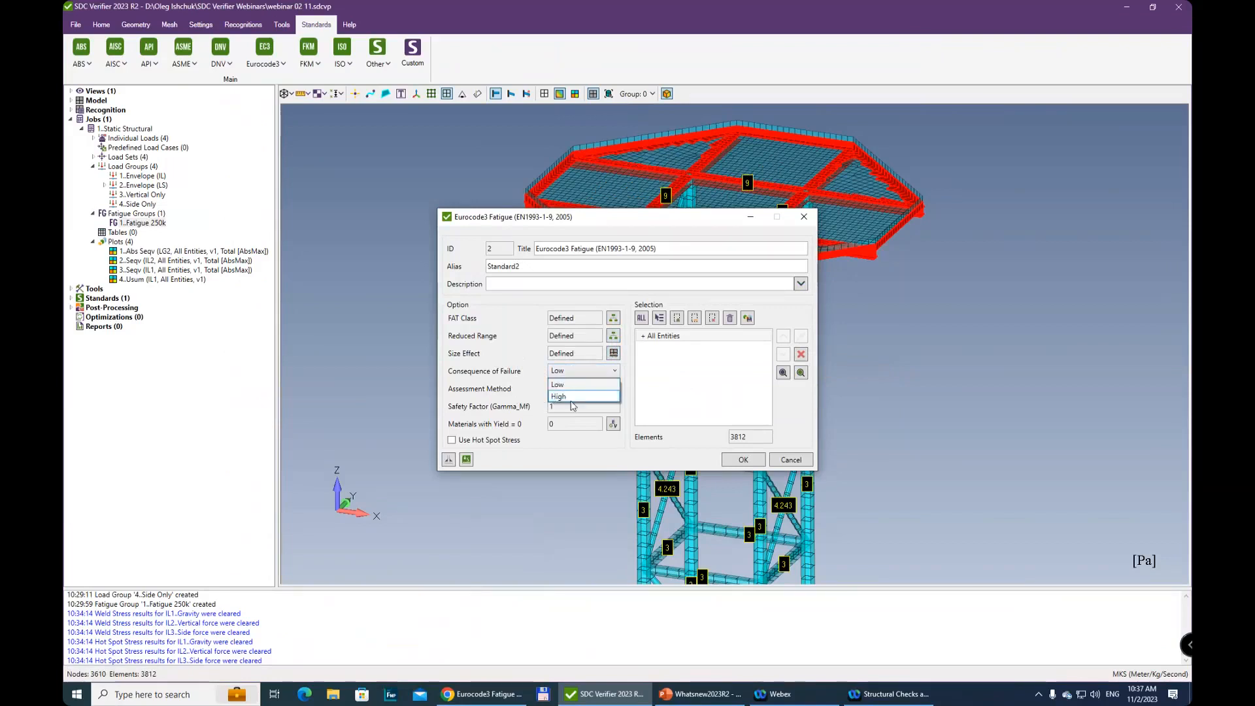
left_click(562, 398)
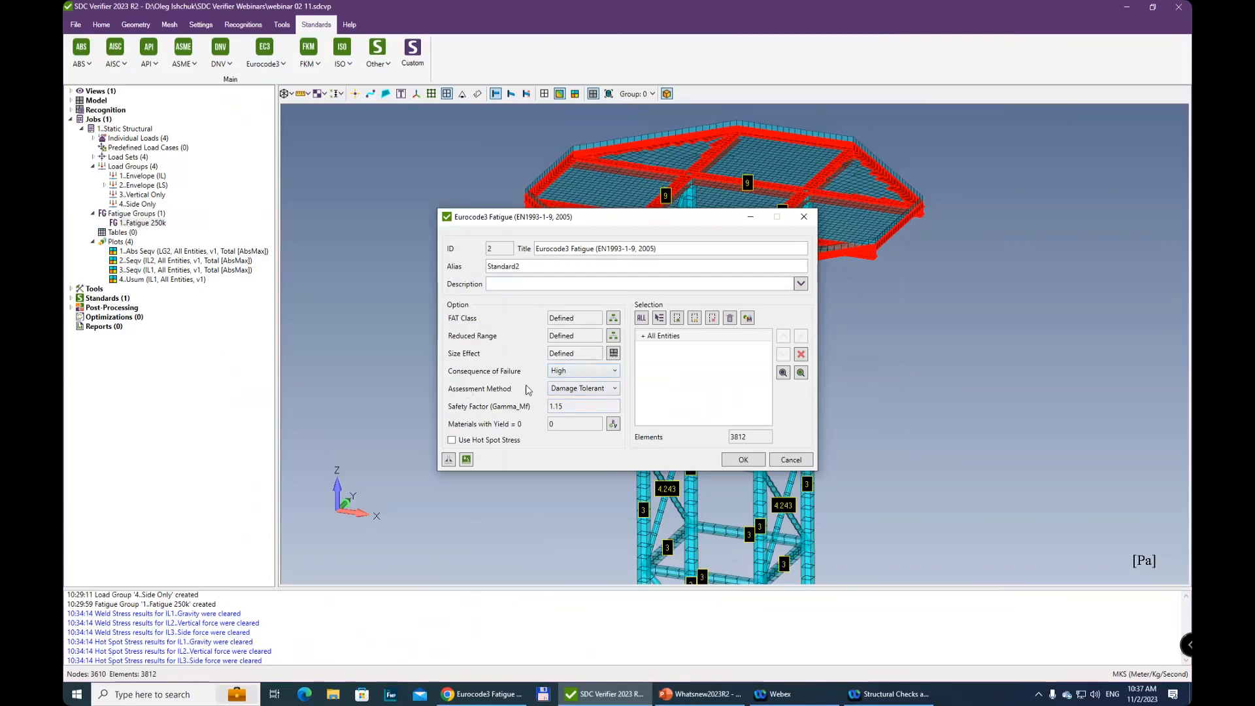
left_click(615, 390)
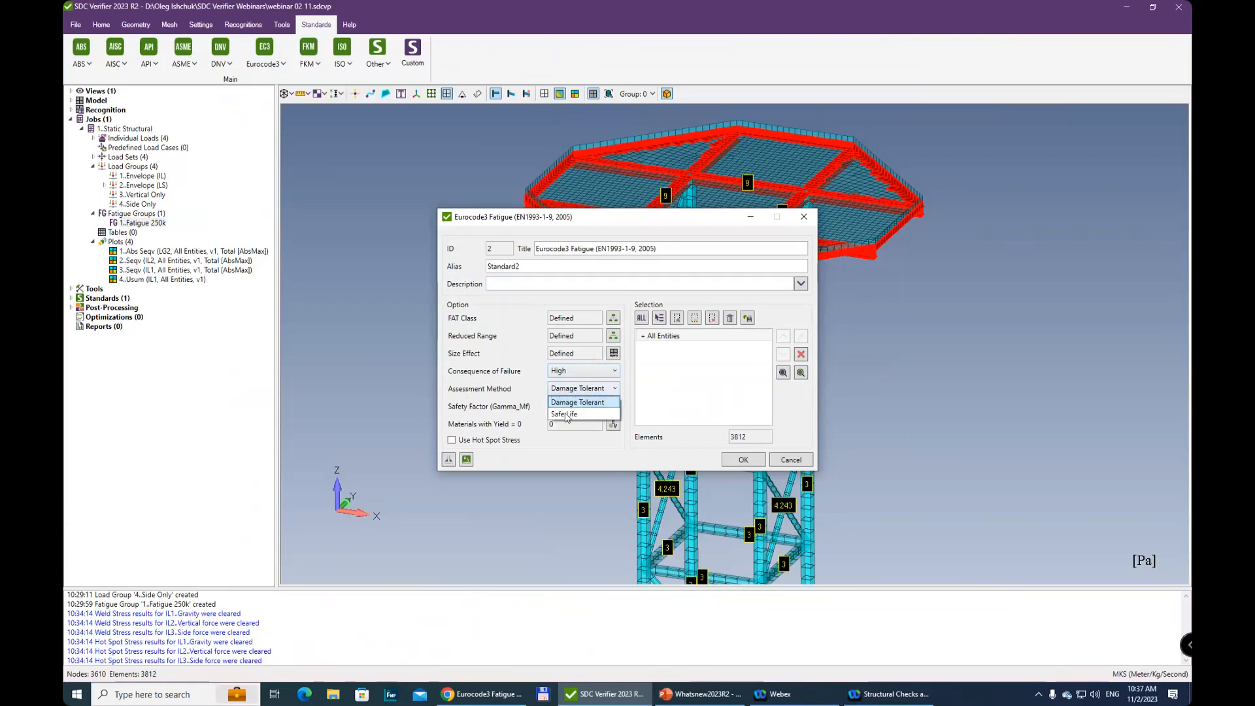
left_click(569, 410)
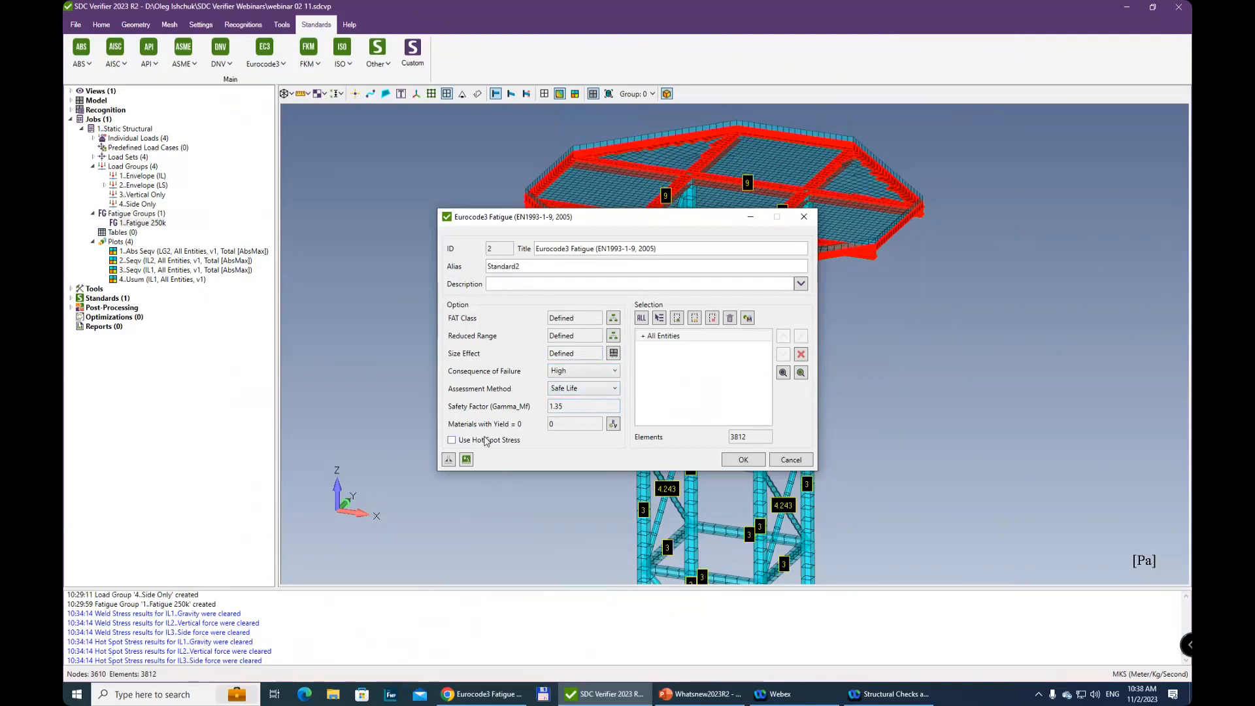
Try the Damage Tolerant method with Low consequence of failure, and restore High consequence with the Safe Life method
left_click(597, 389)
left_click(593, 403)
left_click(589, 371)
left_click(582, 386)
left_click(601, 371)
left_click(581, 396)
left_click(592, 389)
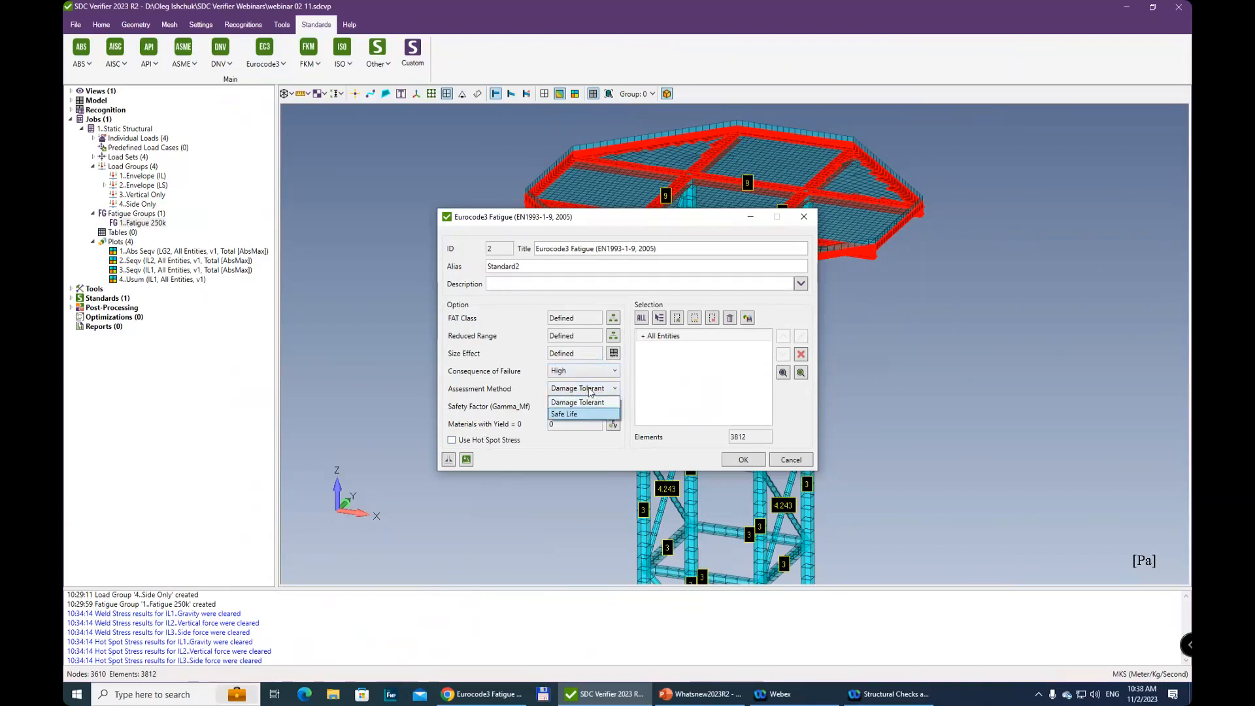
left_click(565, 415)
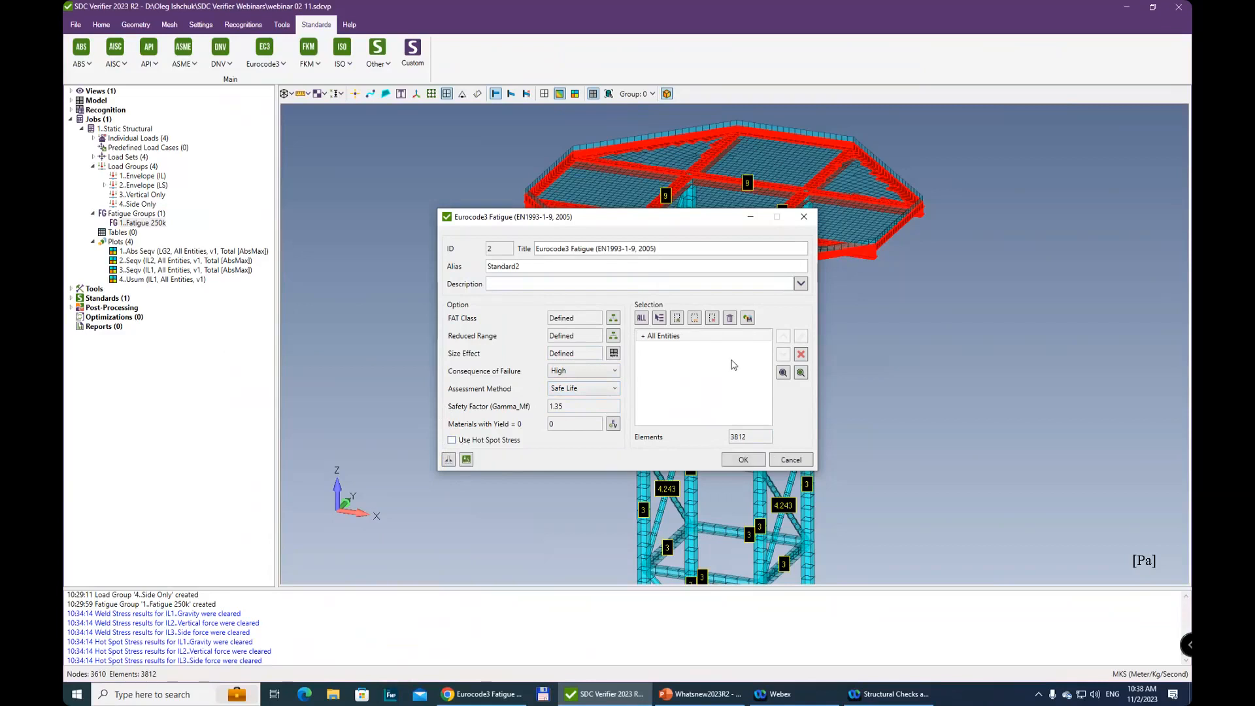
Create the Eurocode3 Fatigue (EN1993-1-9, 2005) standard and expand its list of checks
left_click(741, 460)
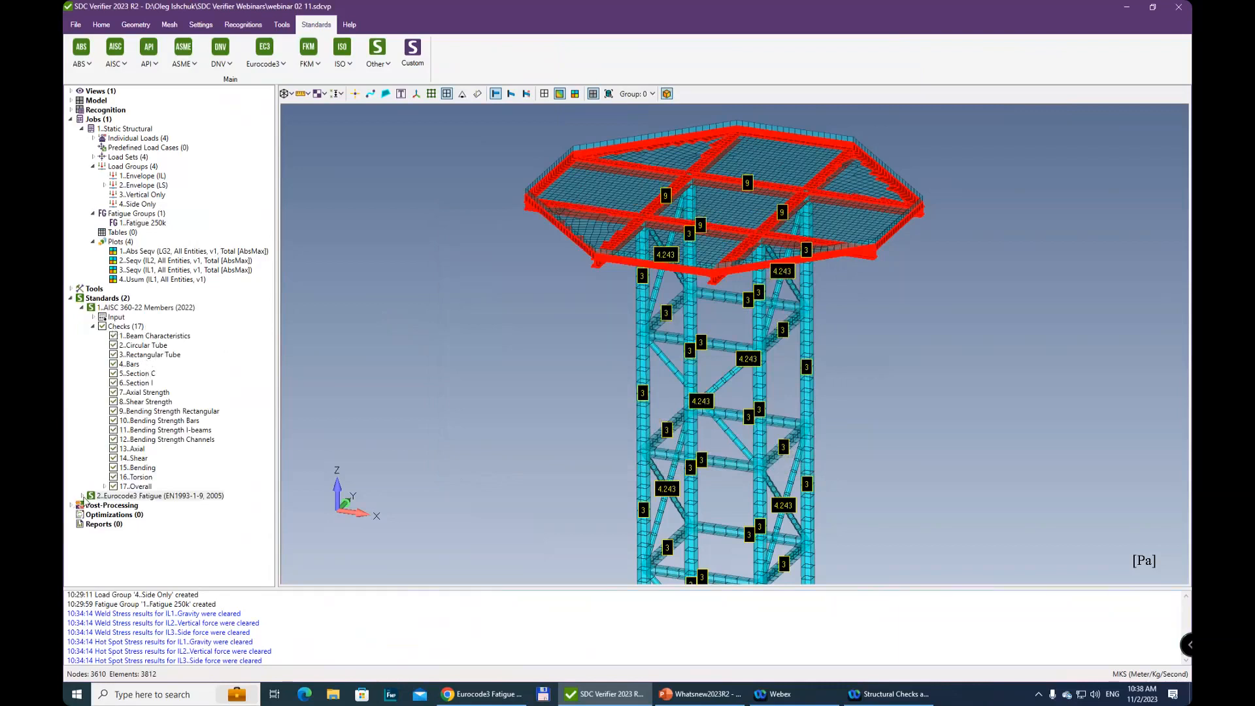
left_click(83, 496)
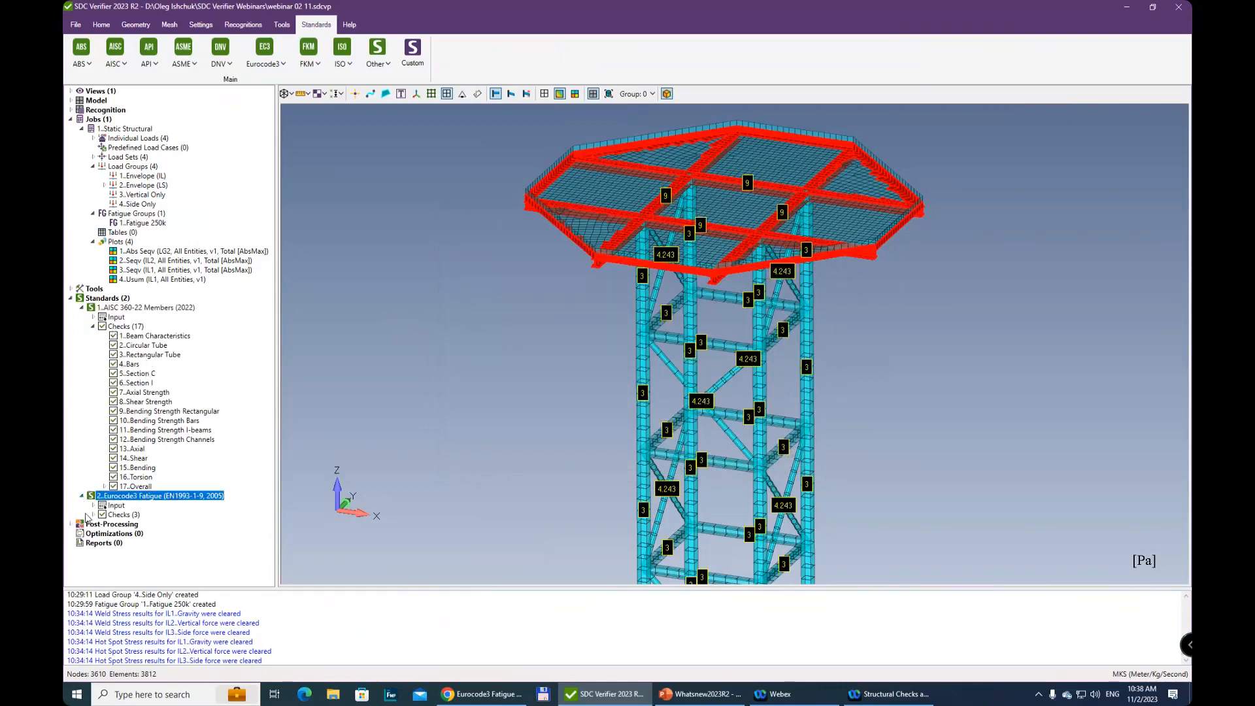
left_click(93, 516)
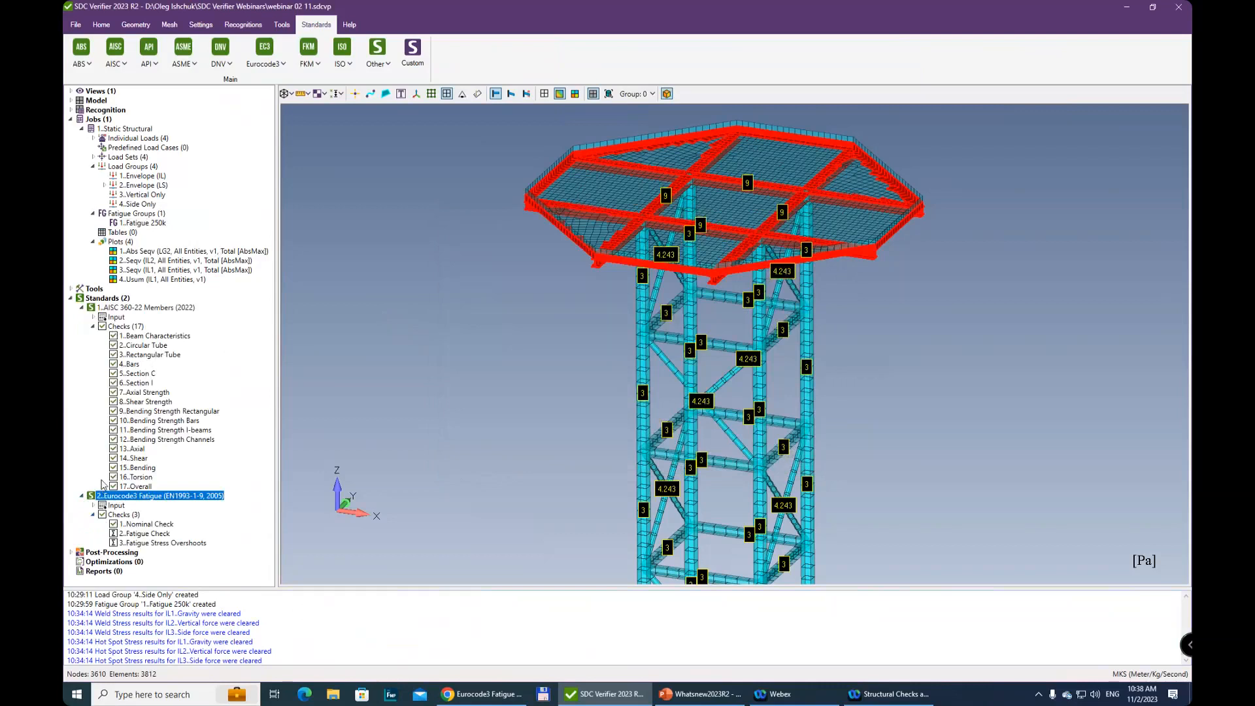
Examine the parameter formulas of the built-in Fatigue Check, and close it without saving modifications
right_click(154, 535)
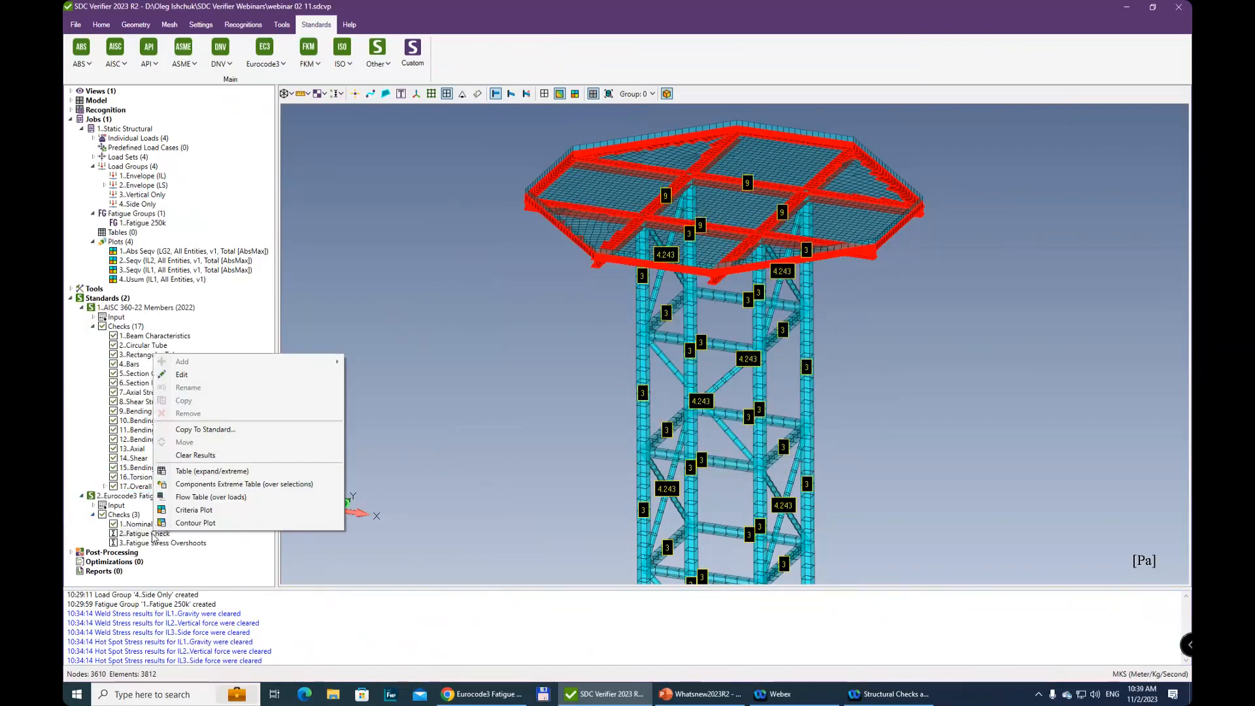
left_click(182, 375)
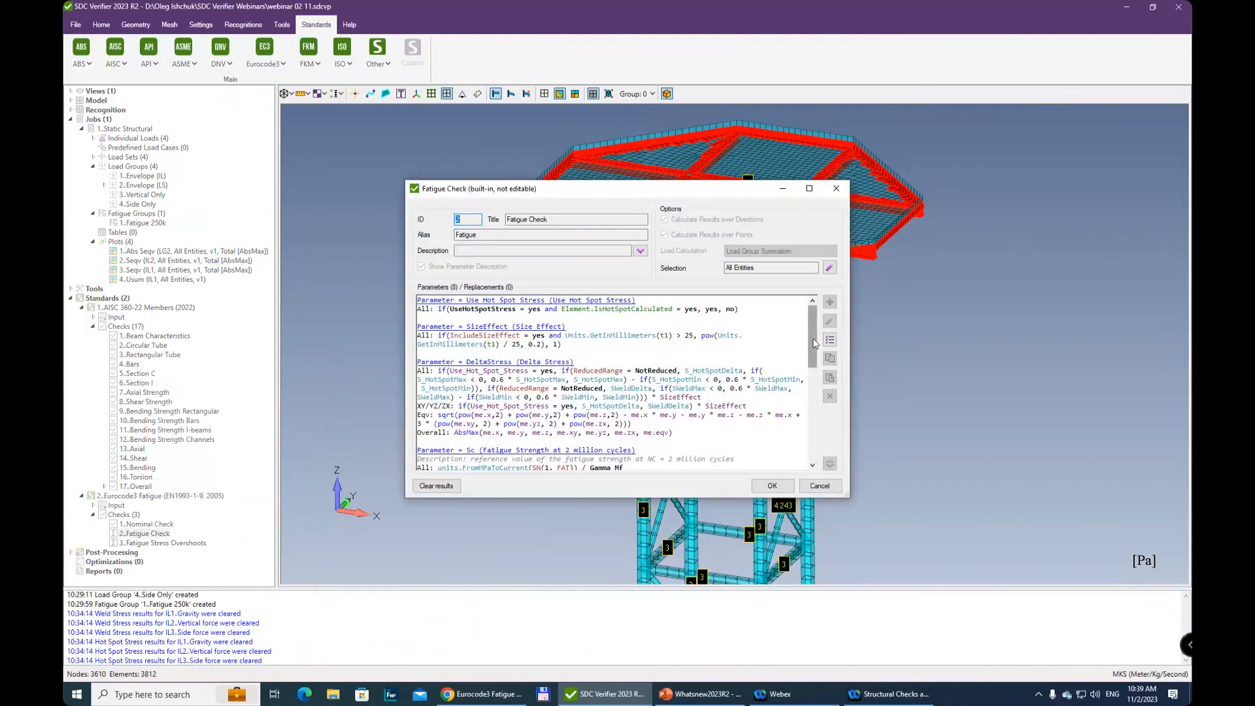
scroll(817, 352, "down", 1)
left_click_drag(817, 352, 822, 441)
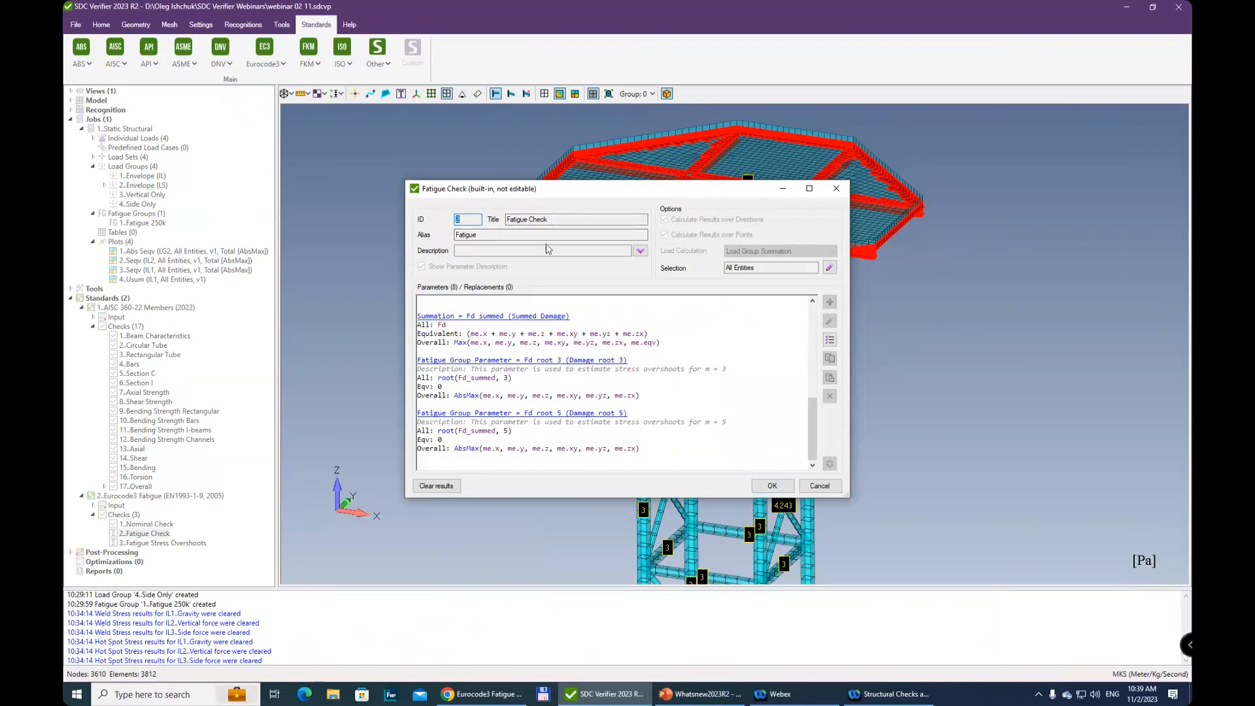
left_click(836, 193)
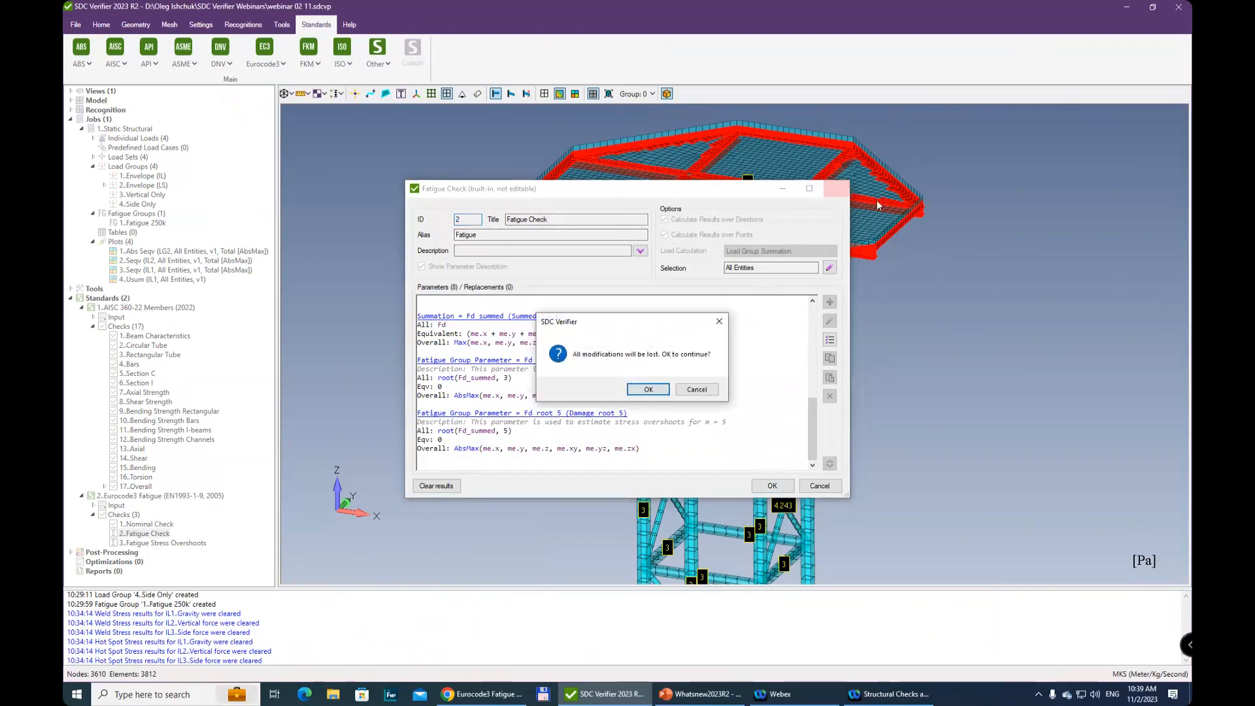
left_click(646, 389)
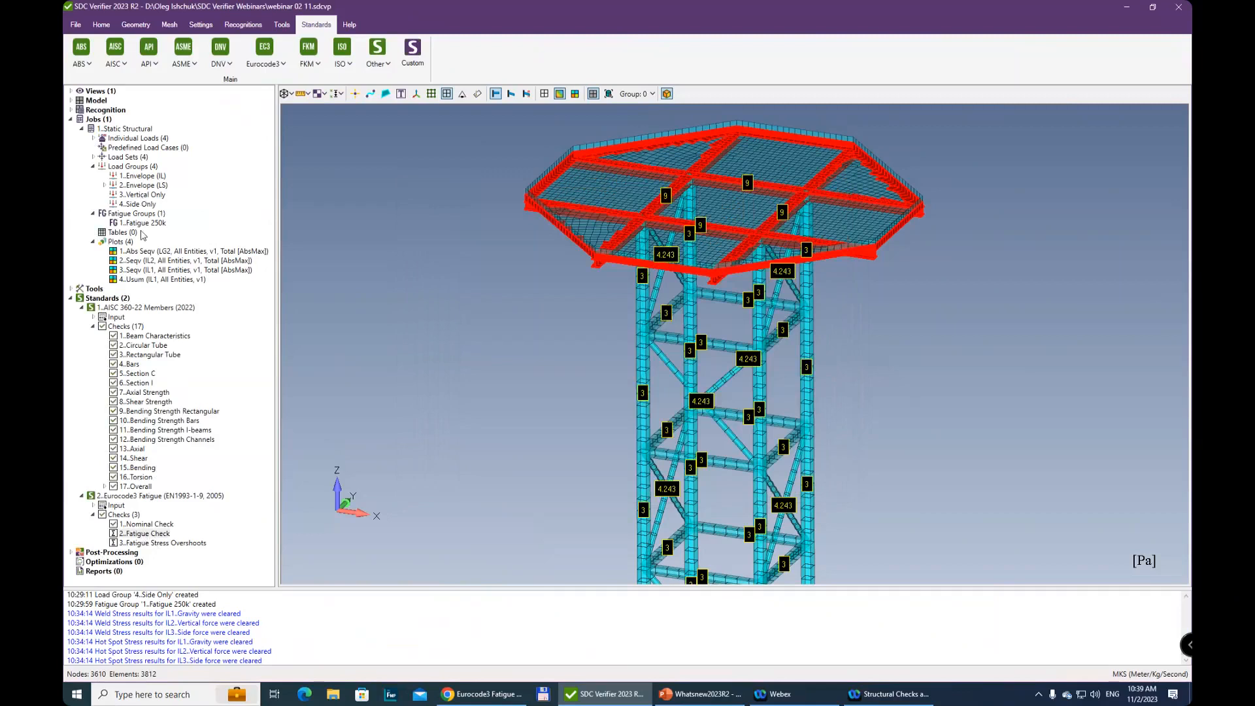
Create a Fatigue Check contour plot of overall Damage root 5 for fatigue group Fatigue 250k on all entities
right_click(146, 540)
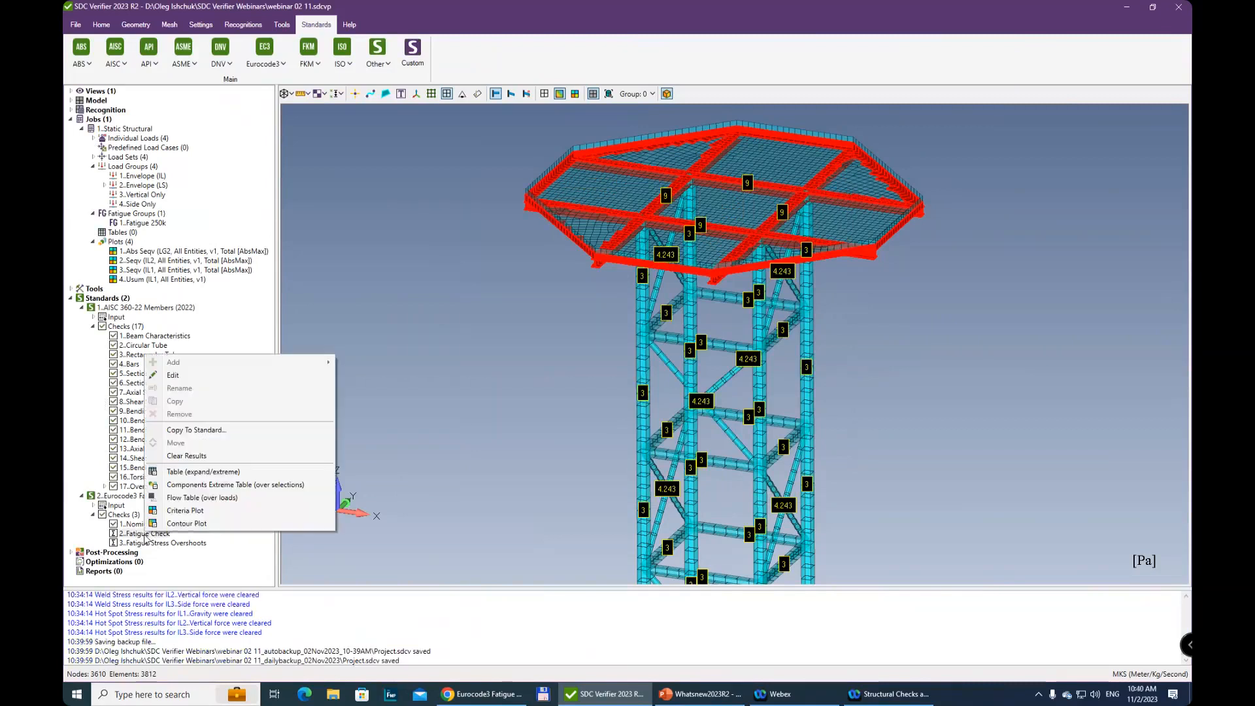
left_click(197, 525)
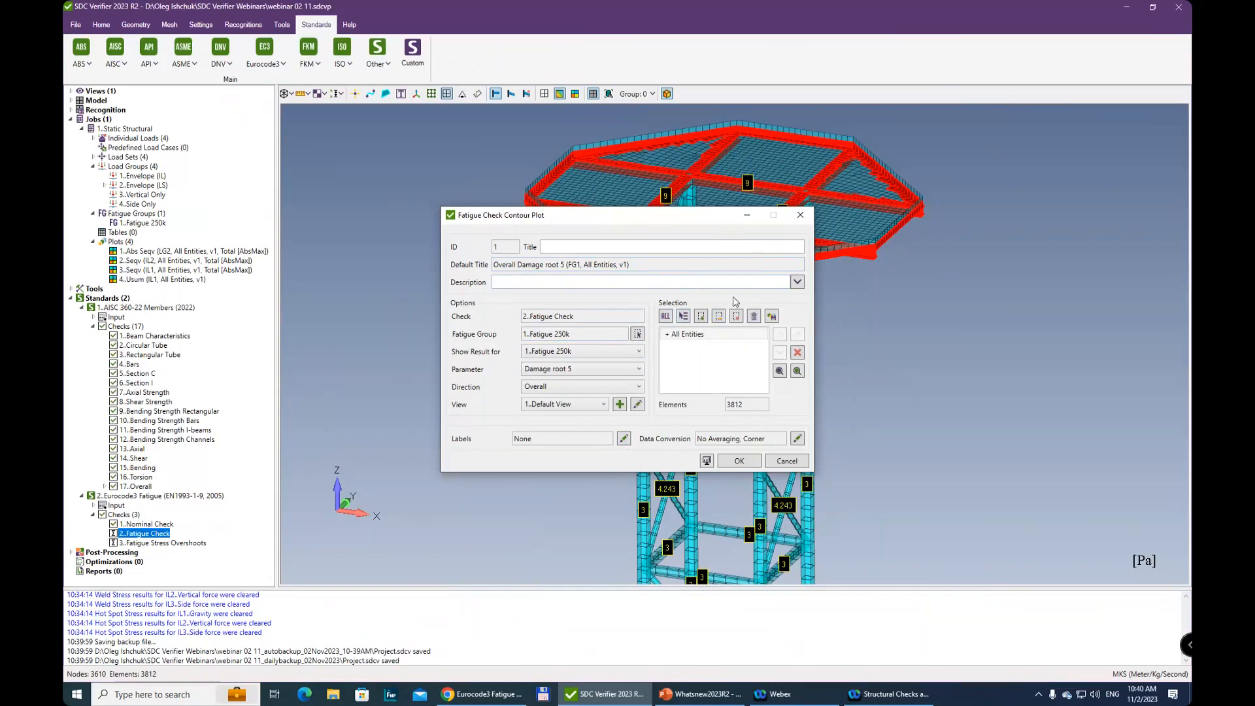
left_click(637, 334)
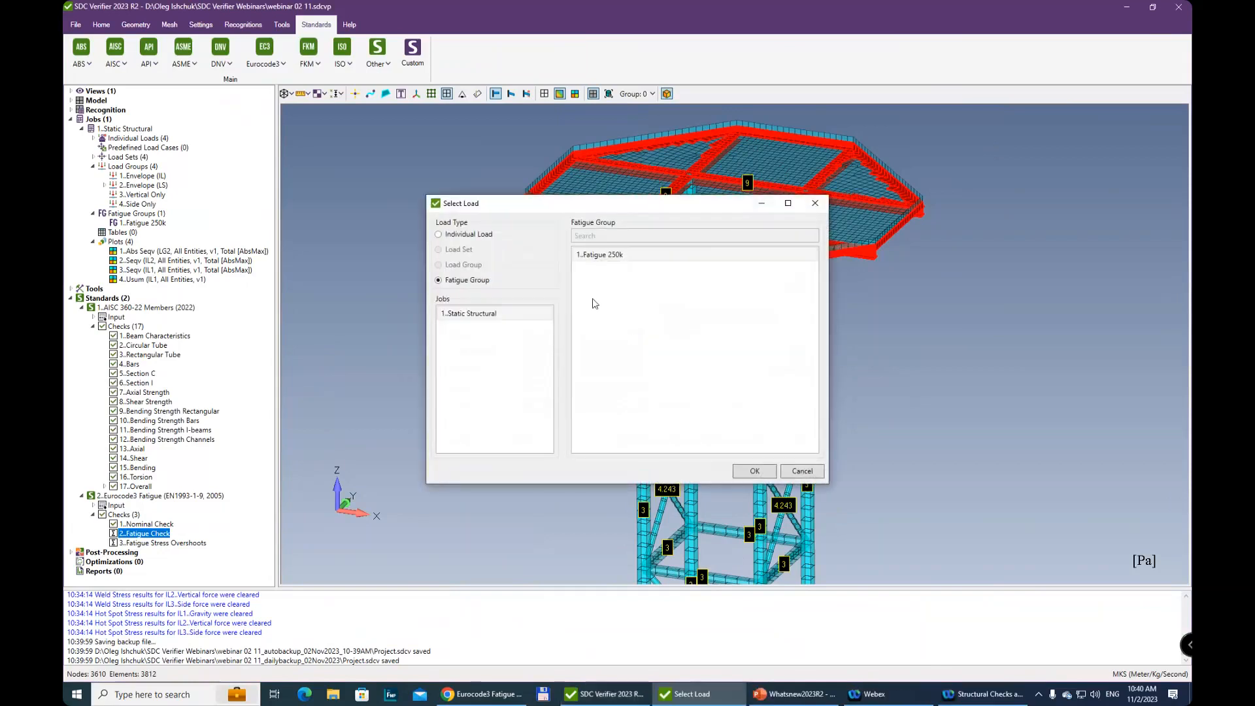
left_click(607, 256)
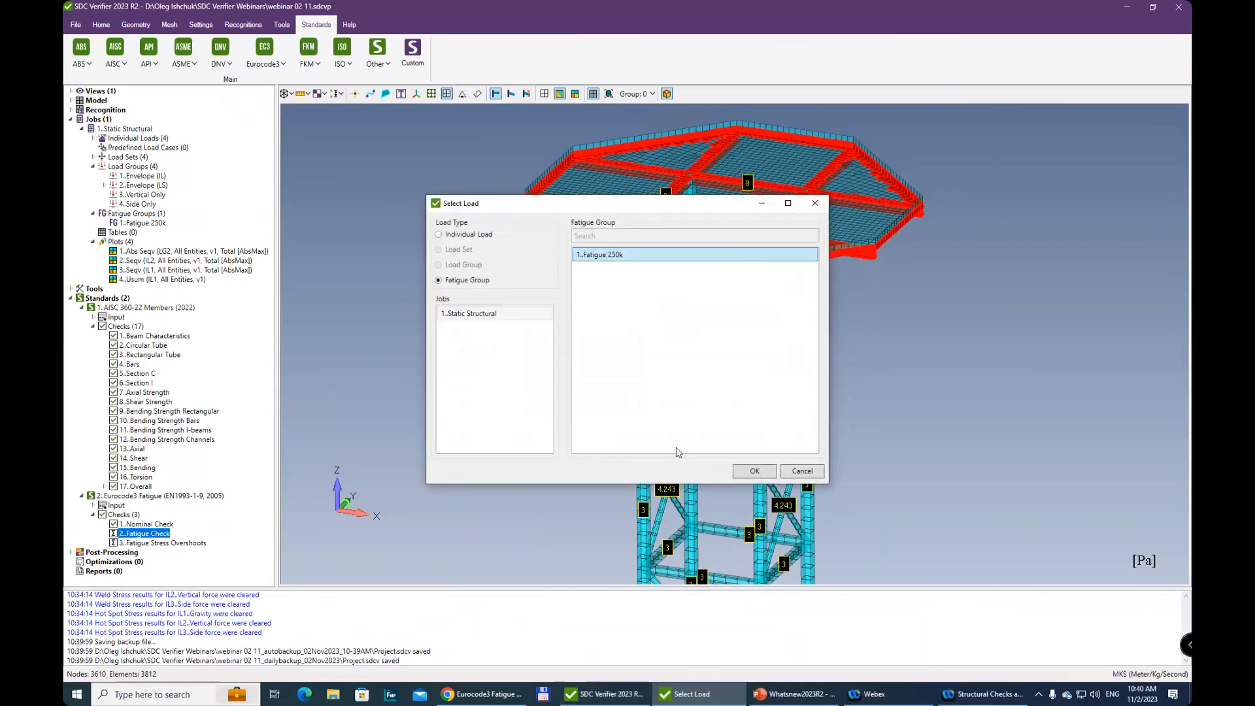
left_click(766, 472)
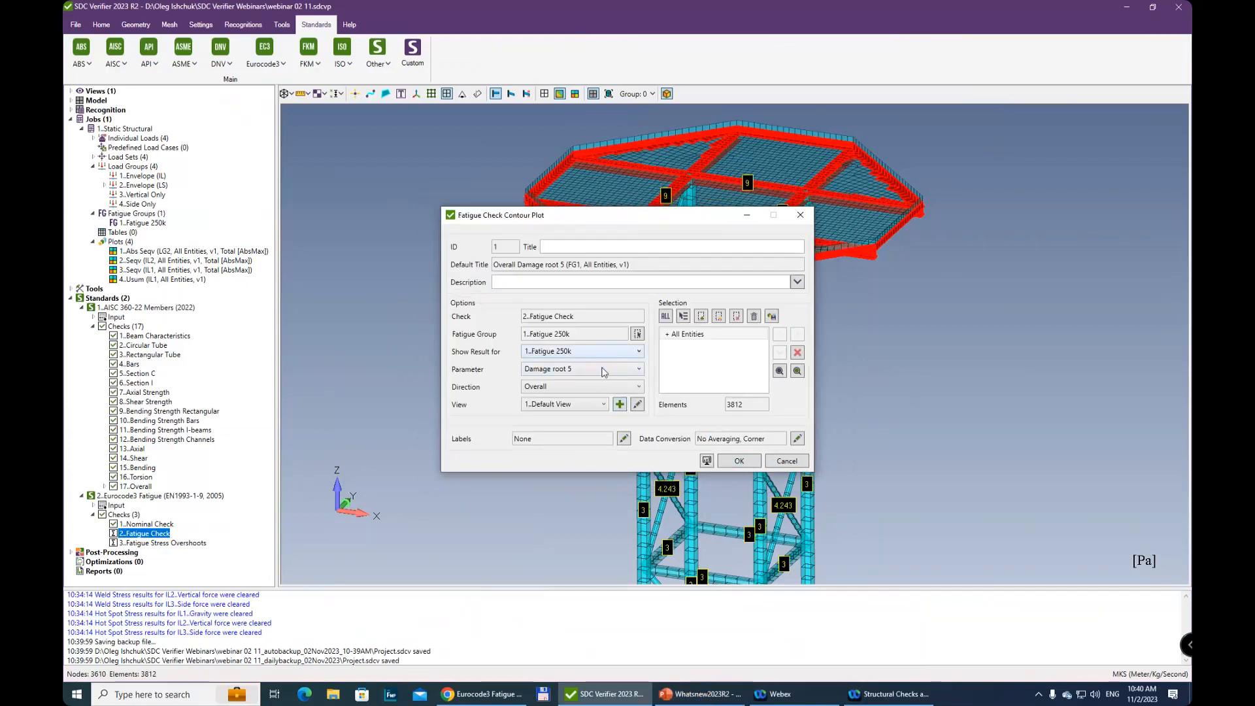
left_click(603, 371)
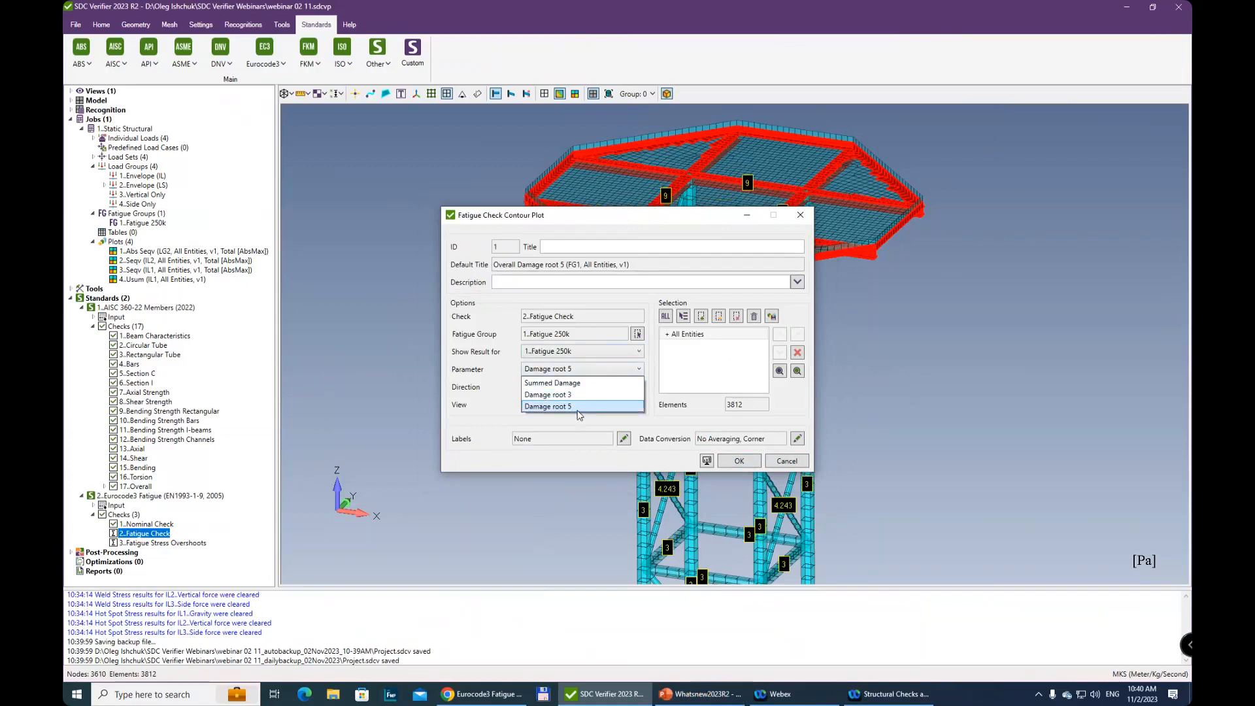
left_click(595, 370)
left_click(591, 370)
left_click(589, 370)
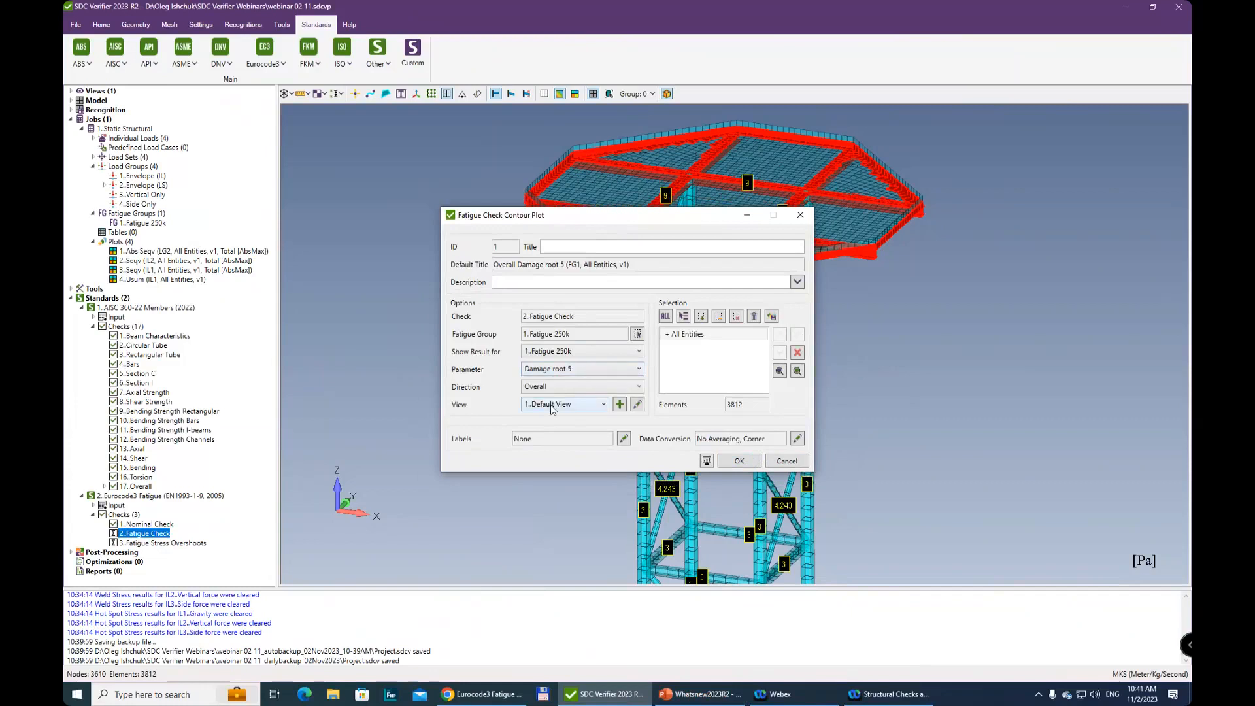
left_click(739, 464)
Preview the Overall Damage root 5 plot for fatigue group Fatigue 250k under the Eurocode3 Fatigue Check
left_click(614, 694)
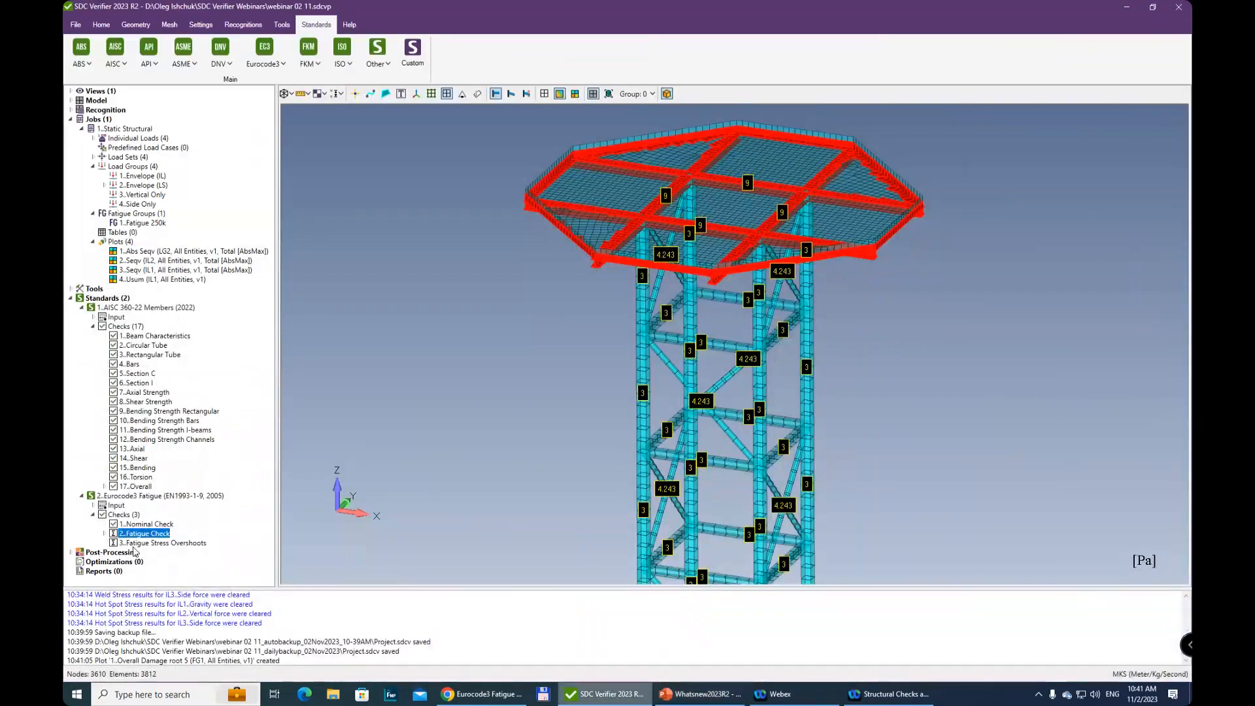
left_click(104, 534)
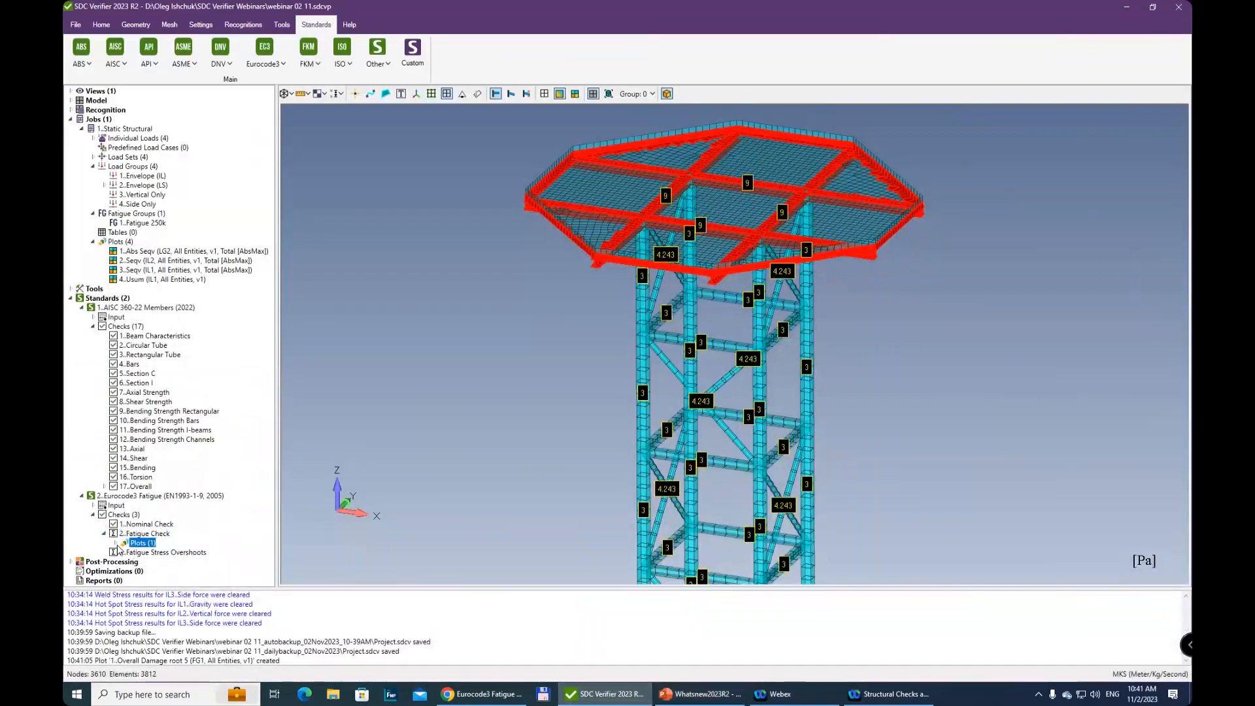
left_click(115, 543)
left_click(177, 536)
right_click(178, 537)
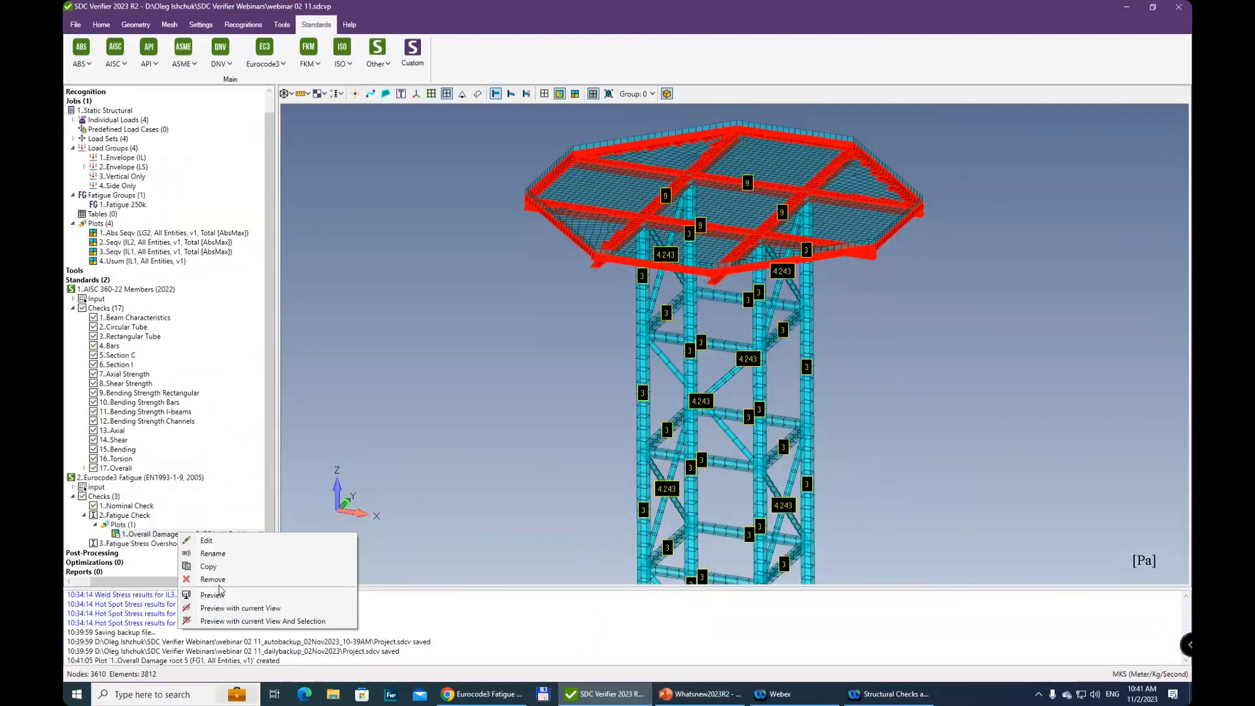
left_click(224, 600)
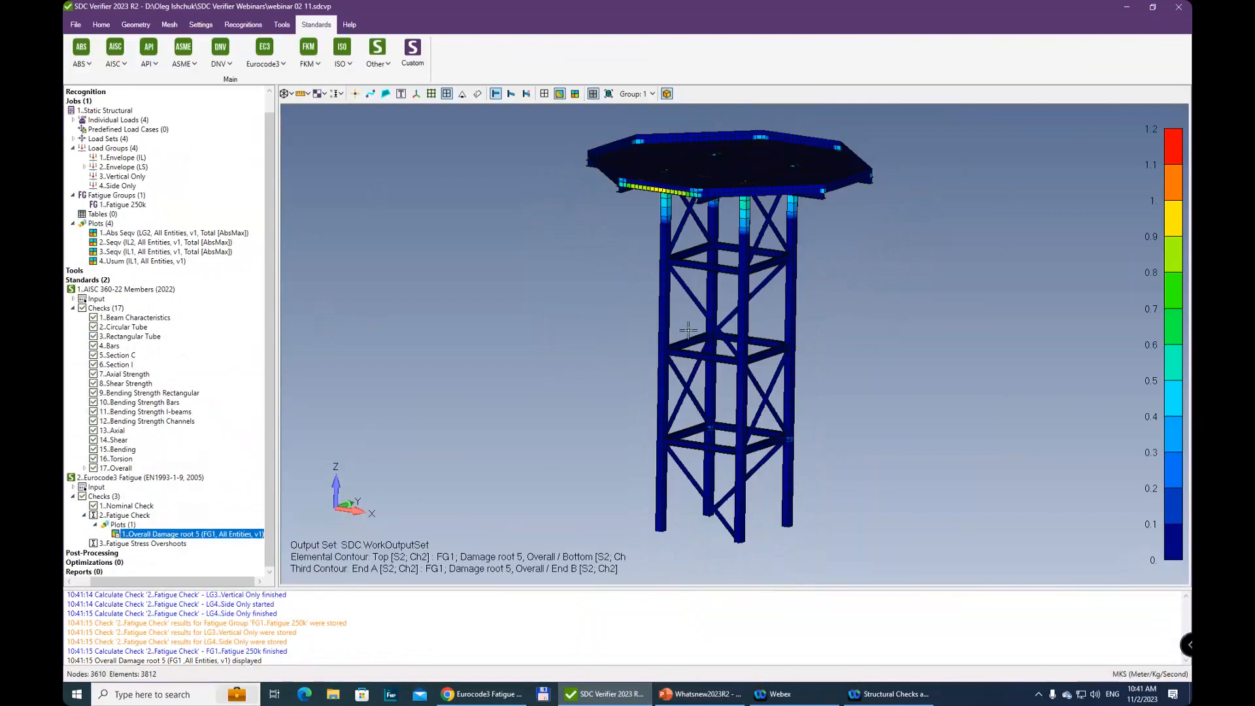
Examine the damage contour on the upper side of the tower platform and along its edge beams
left_click(665, 258)
left_click_drag(665, 259, 681, 358)
middle_click_drag(680, 359, 696, 322)
middle_click_drag(748, 141, 743, 280, "ctrl")
scroll(746, 234, "up", 3)
scroll(723, 276, "up", 3)
middle_click_drag(662, 342, 555, 565)
middle_click_drag(865, 174, 582, 471)
middle_click_drag(699, 387, 674, 295, "ctrl")
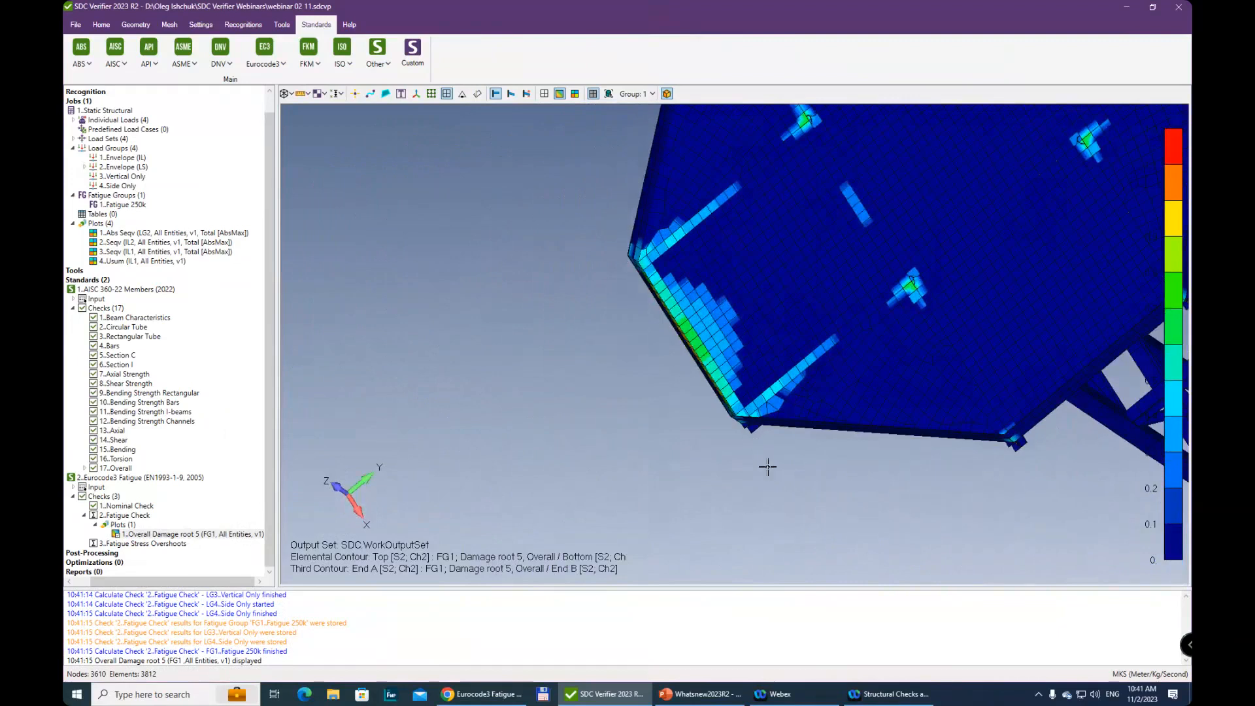
middle_click_drag(781, 416, 885, 216)
middle_click_drag(806, 339, 863, 220, "ctrl")
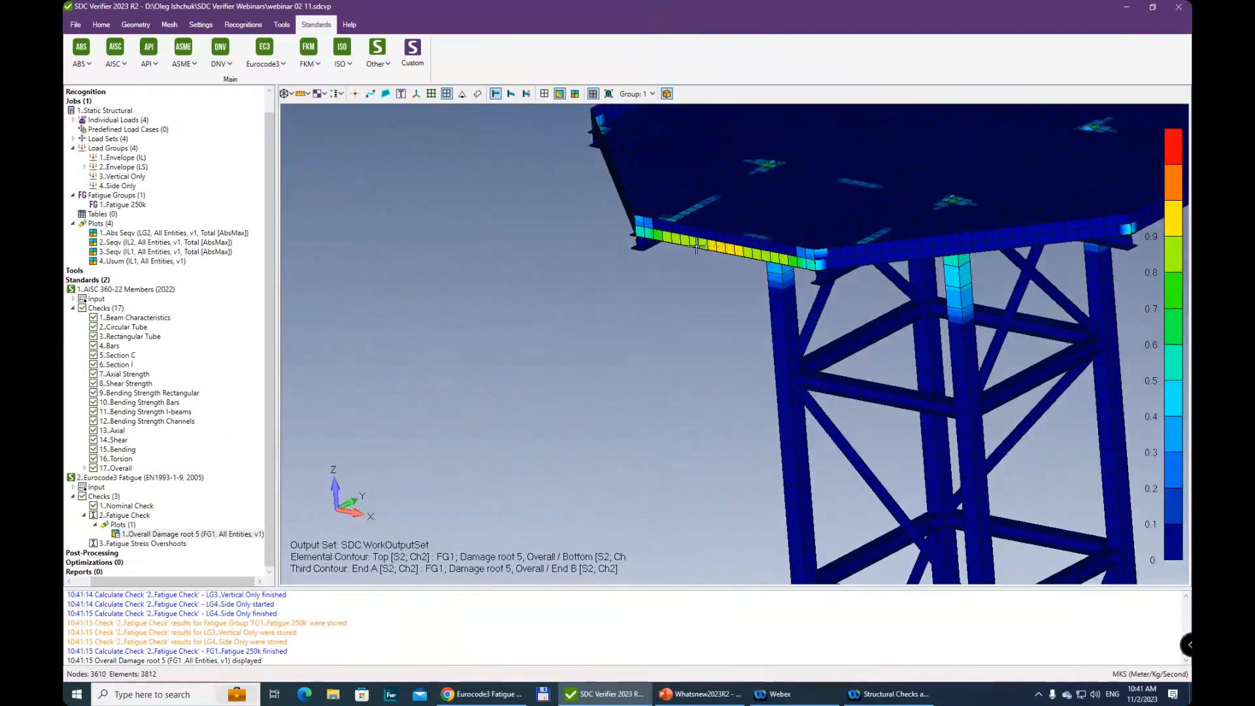
Examine the damage contour beneath the platform, especially where the columns meet the supporting beams, against the colour scale
middle_click_drag(754, 269, 899, 237)
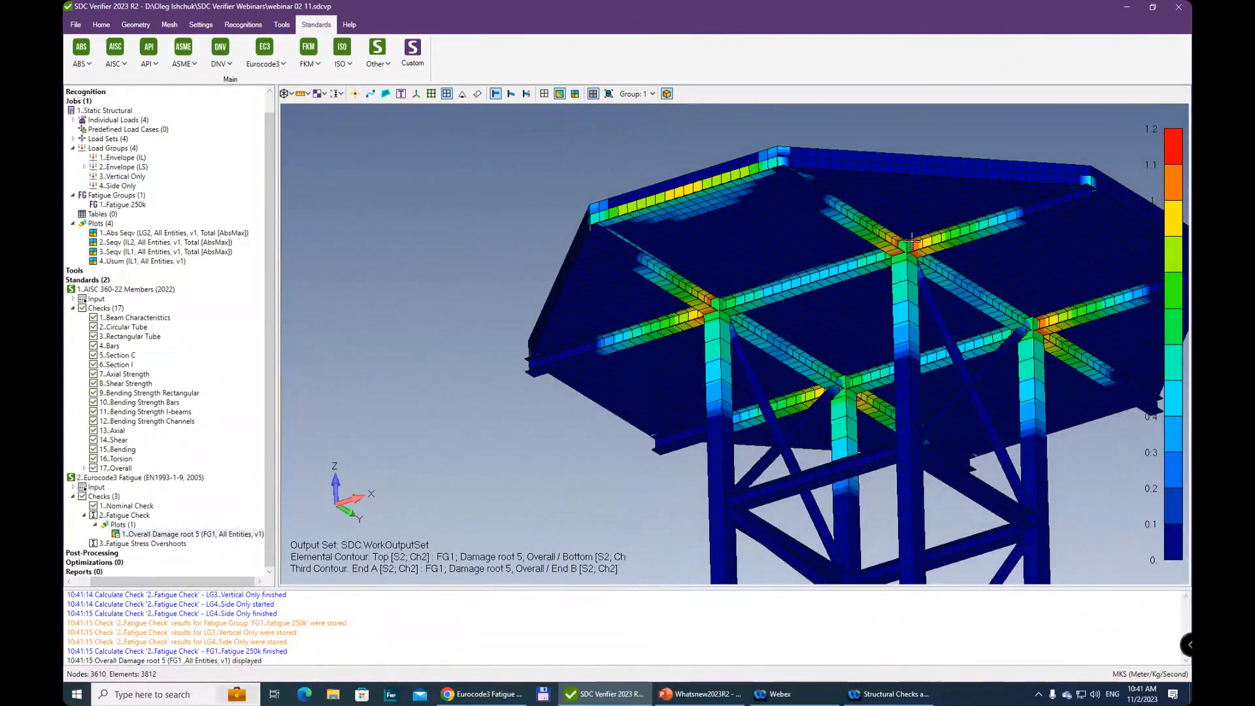
scroll(892, 280, "up", 2)
scroll(901, 529, "up", 3)
scroll(916, 294, "up", 2)
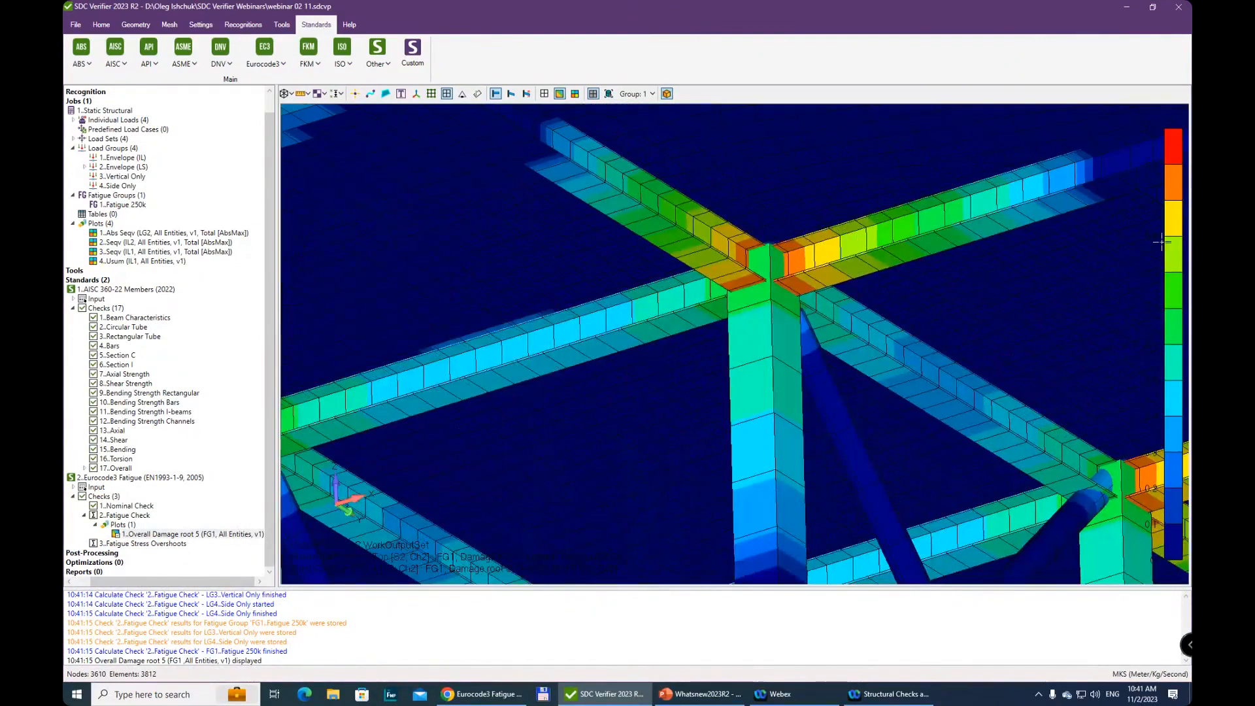
scroll(1065, 216, "up", 4)
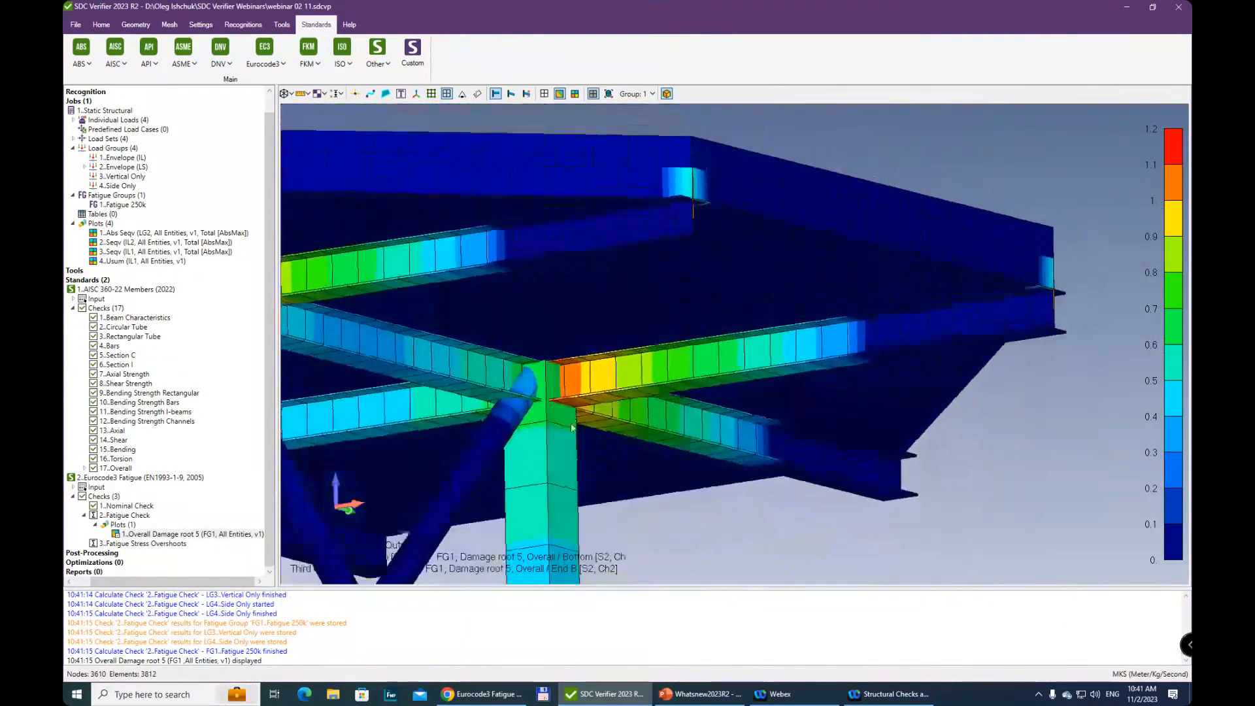
scroll(582, 376, "up", 3)
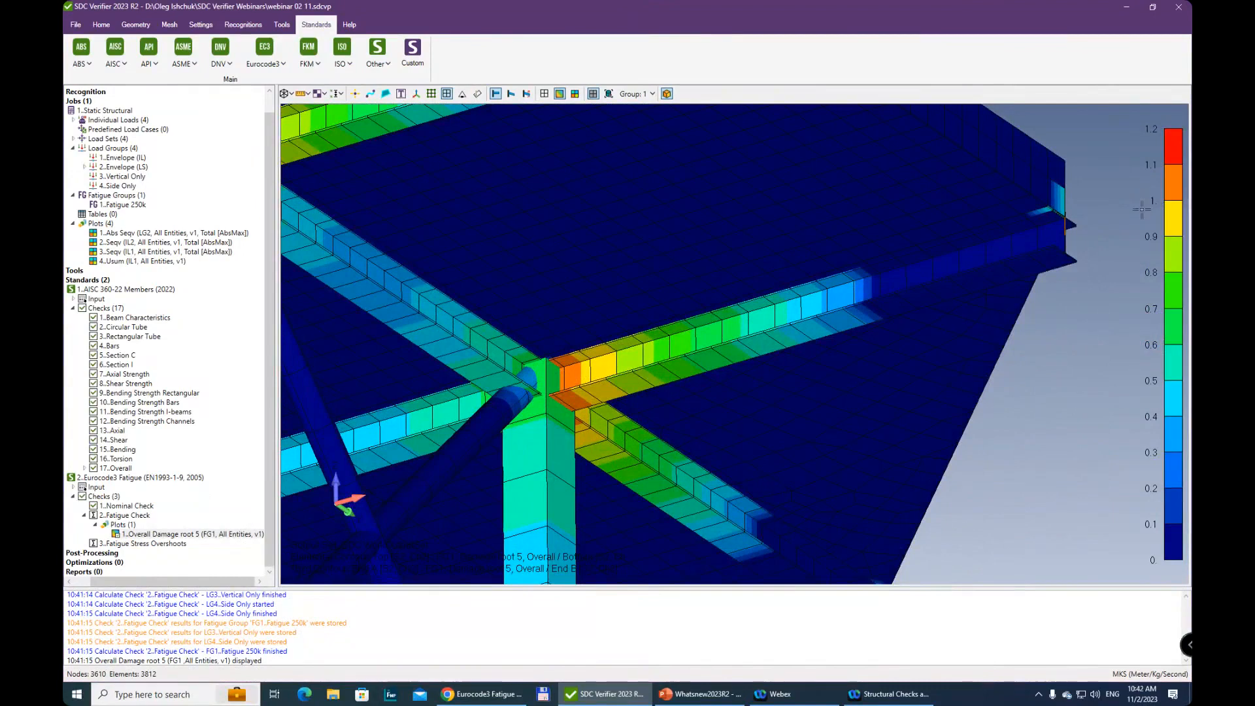
scroll(1141, 222, "down", 3)
scroll(1092, 234, "down", 2)
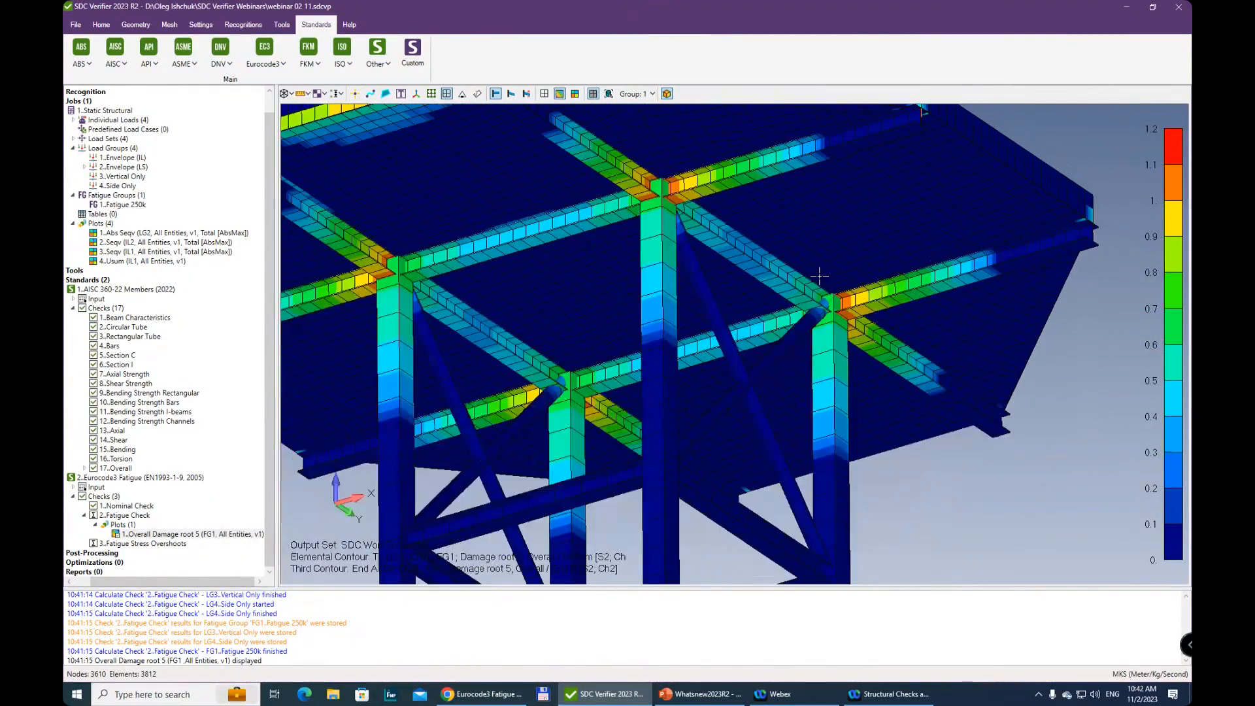
middle_click_drag(782, 359, 940, 353)
middle_click_drag(761, 303, 862, 332)
scroll(748, 421, "down", 5)
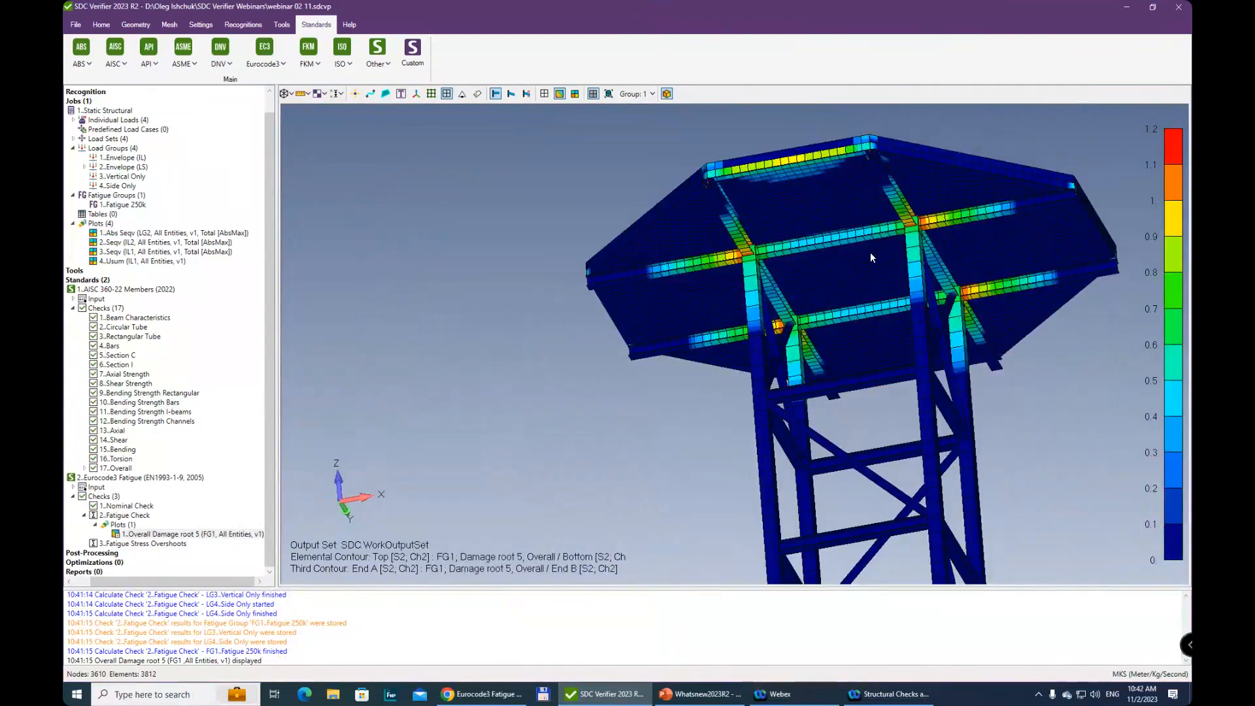
scroll(827, 200, "up", 3)
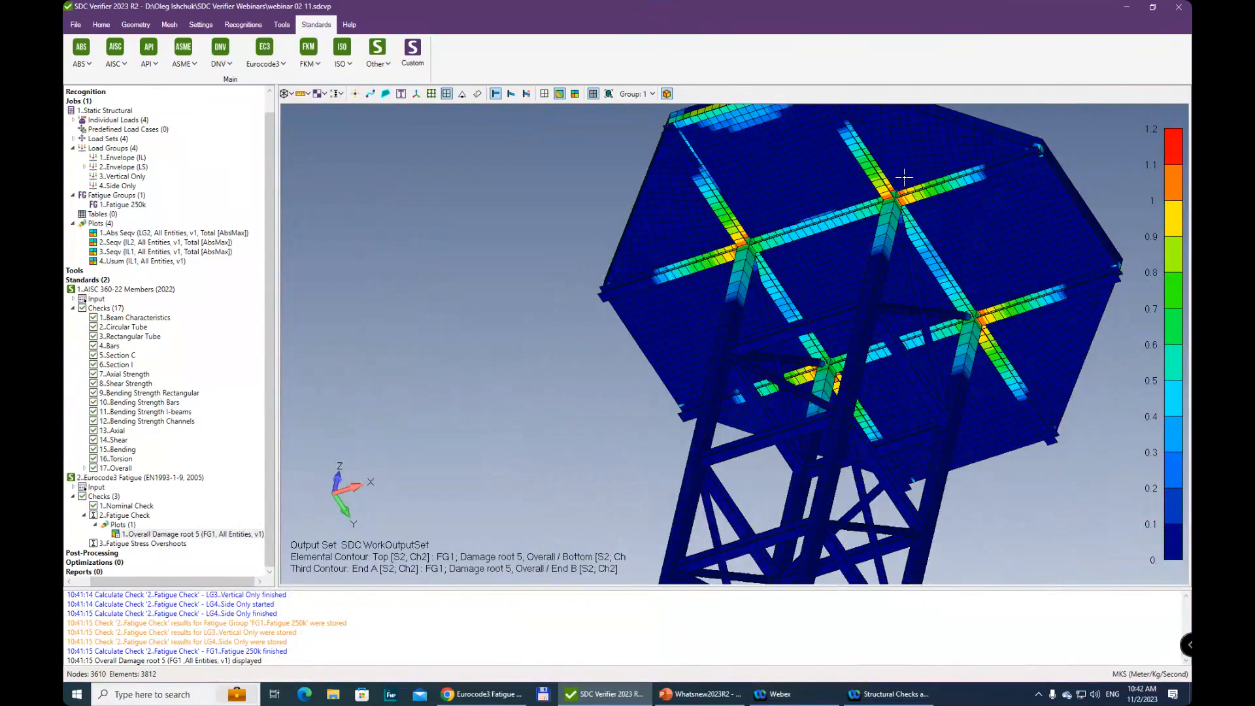
middle_click_drag(921, 222, 936, 273)
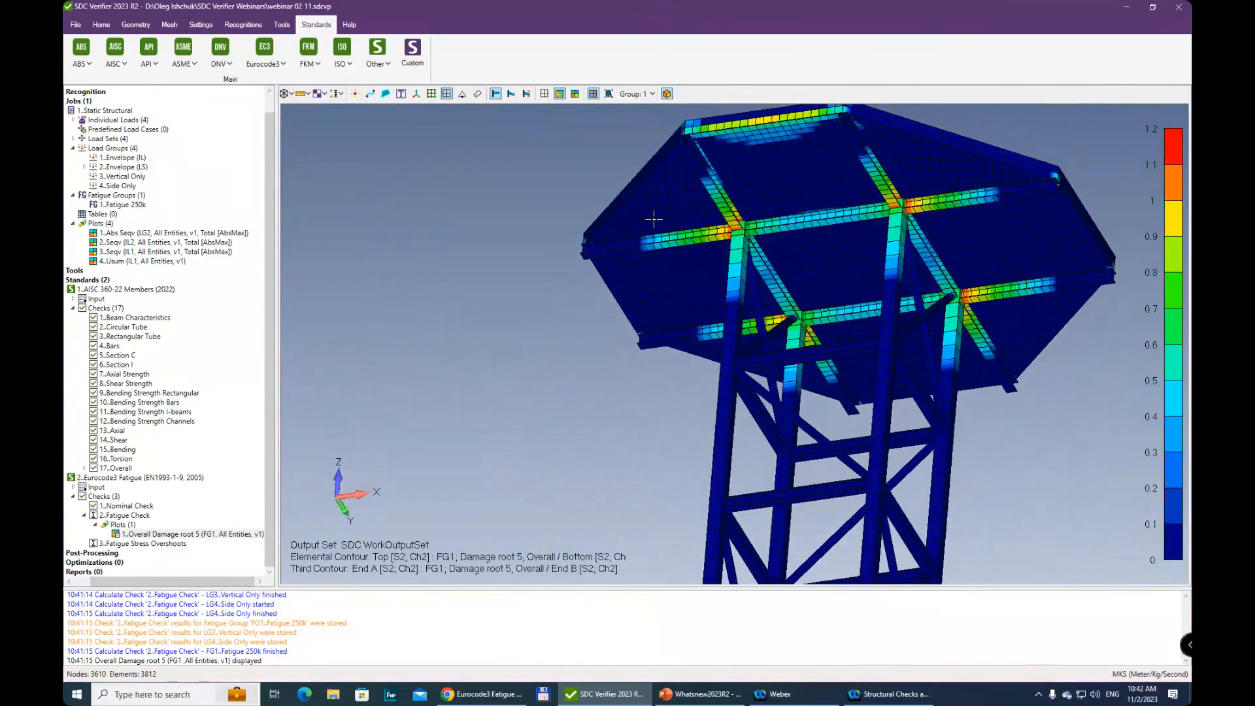
scroll(981, 340, "down", 2)
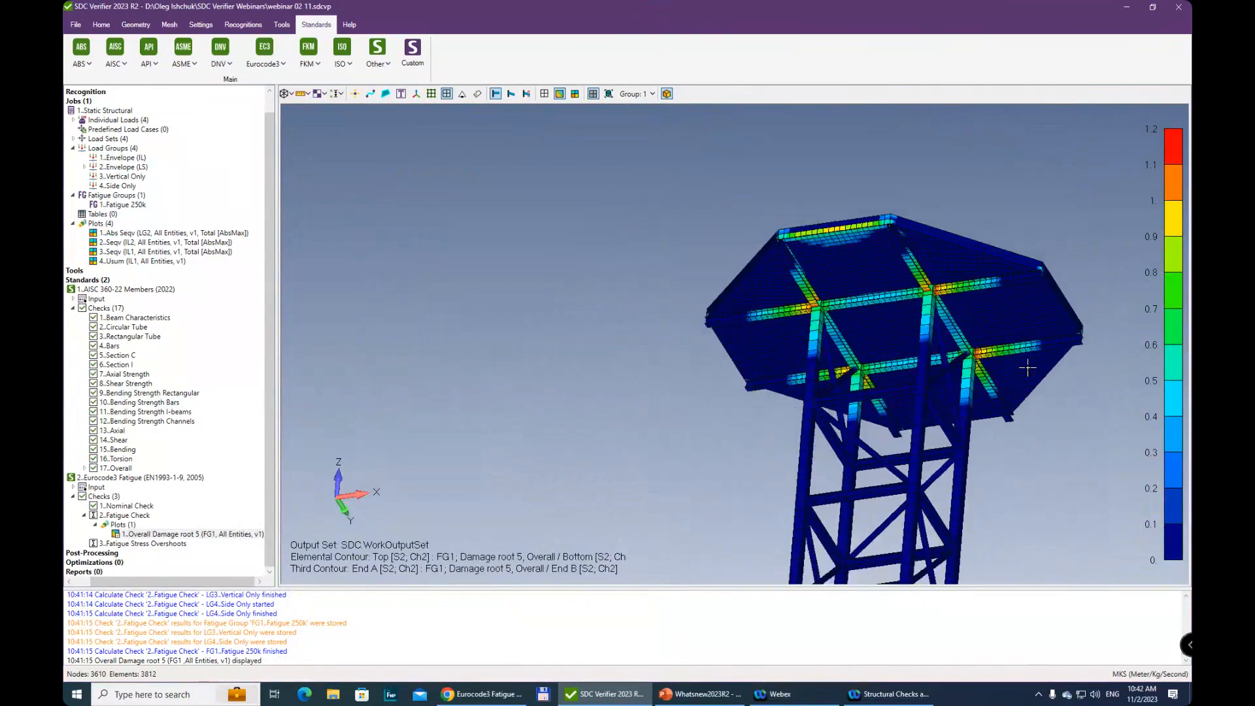
middle_click_drag(984, 319, 843, 444)
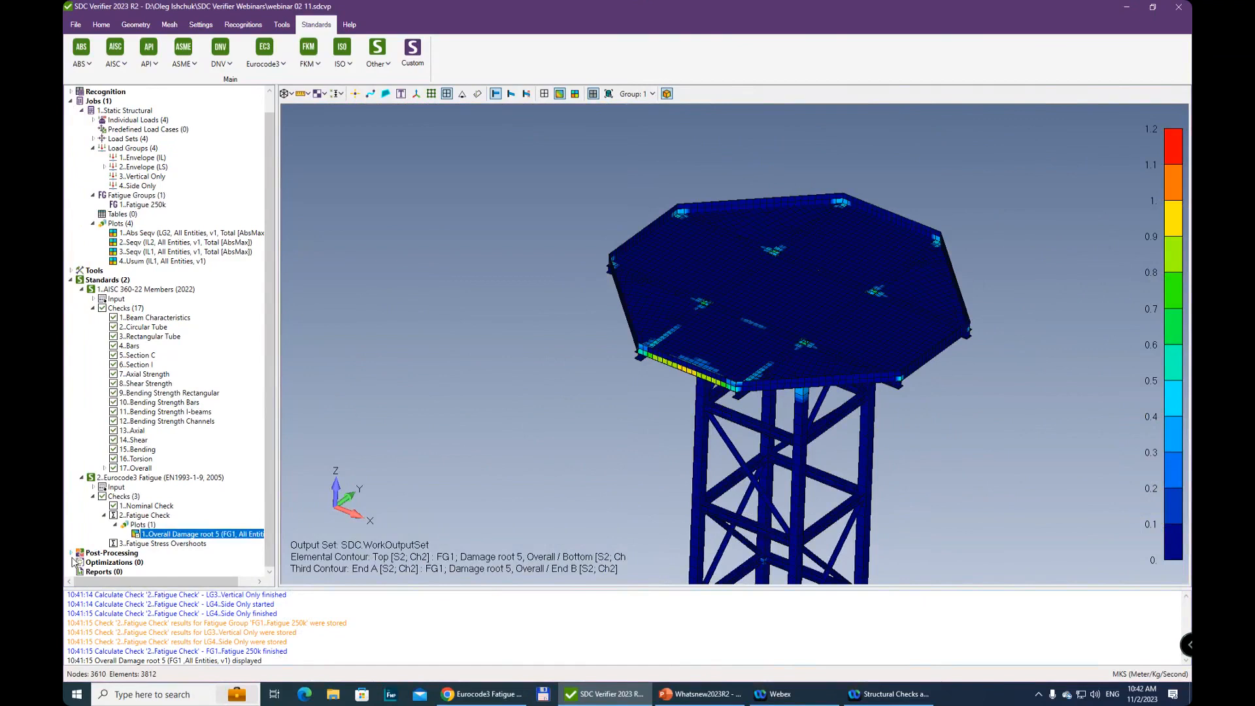
Collapse the Jobs and Standards branches of the project tree and expand the Model's list of Properties
scroll(125, 223, "up", 1)
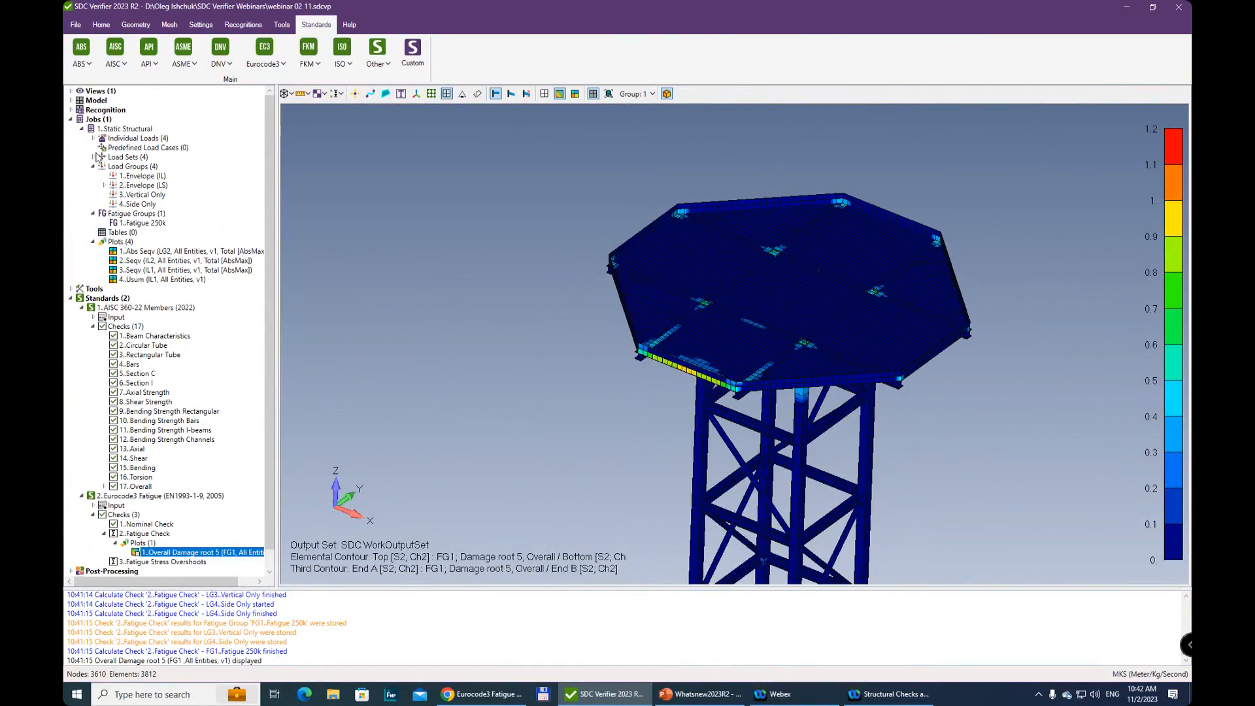
left_click(72, 119)
left_click(71, 138)
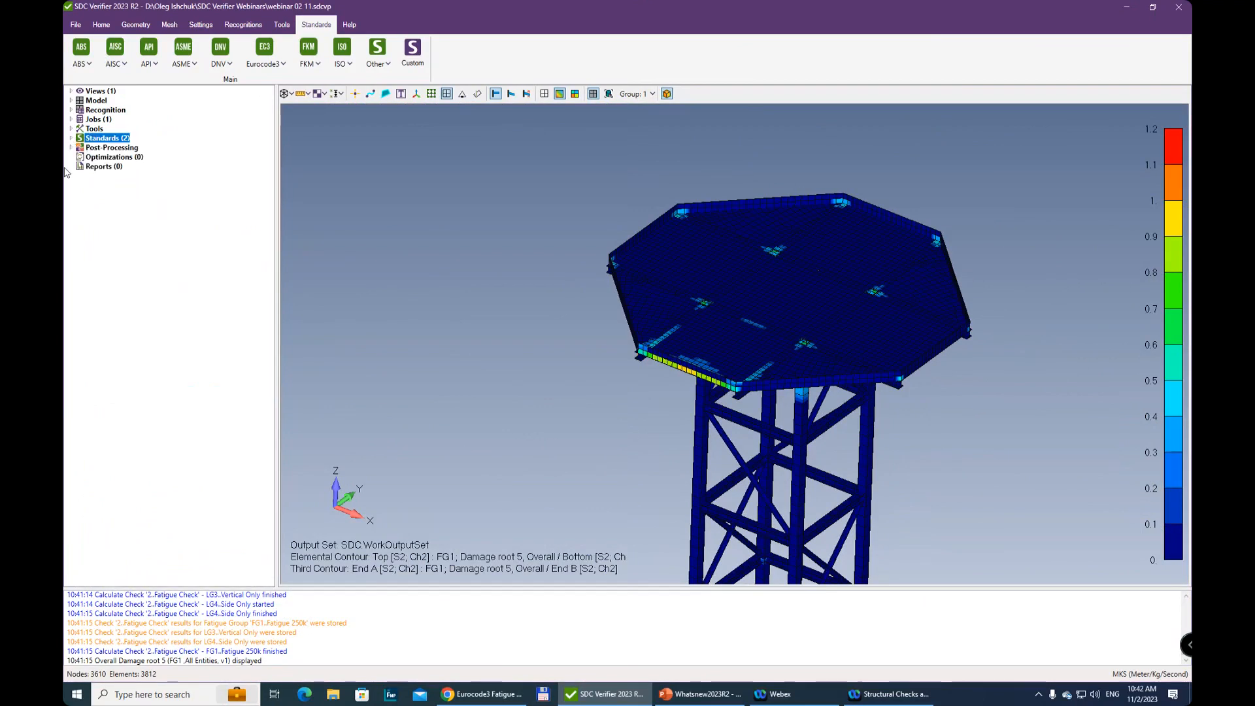
left_click(70, 101)
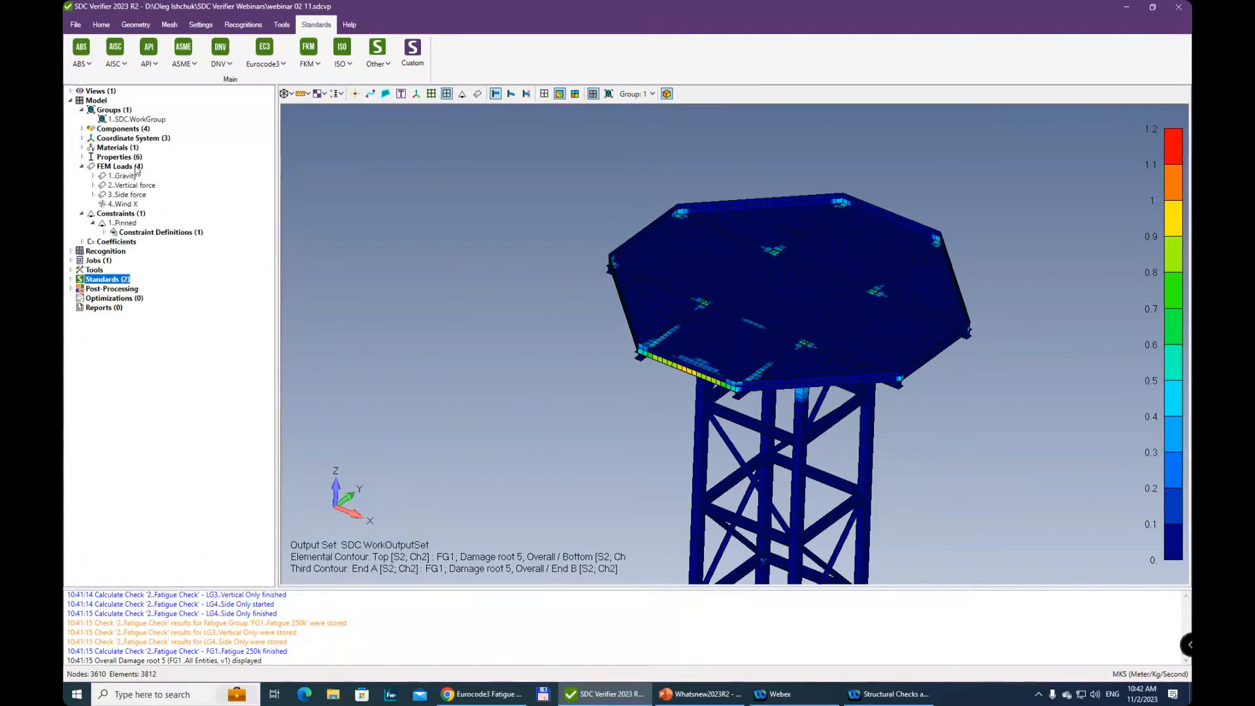
left_click(83, 158)
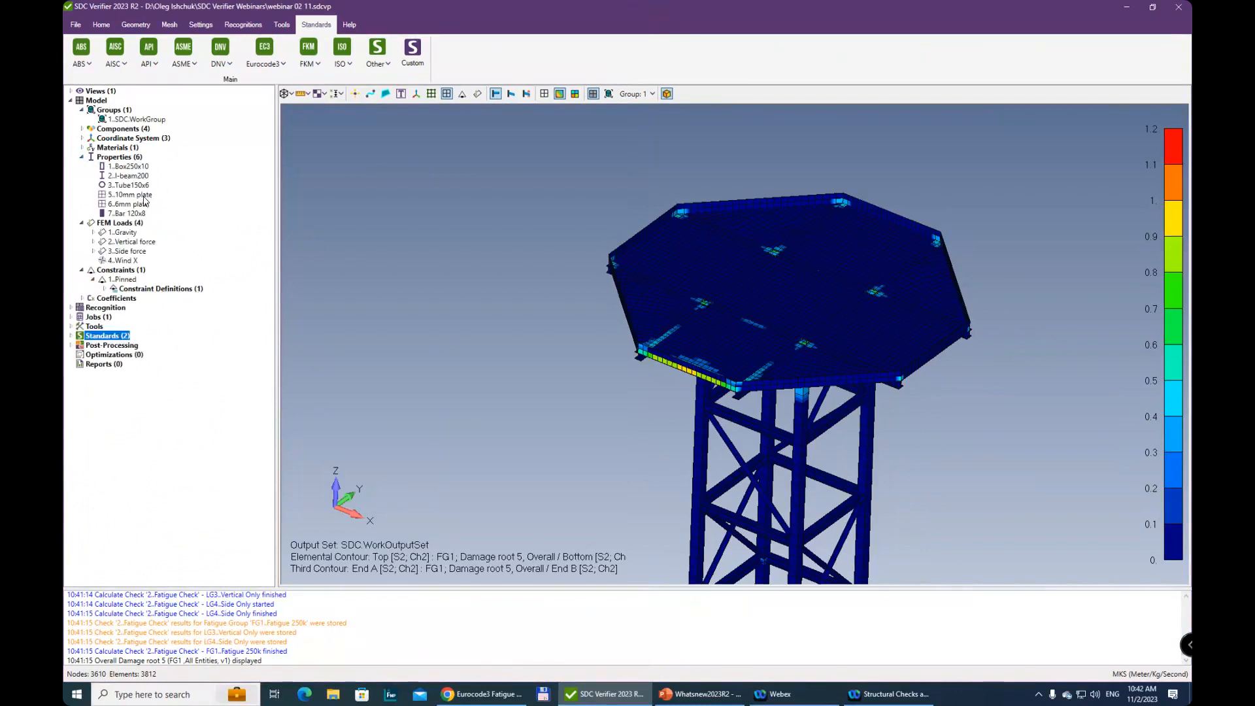
Inspect the I-beam200 property's cross-section shape and stress recovery locations, and close its definition without changing anything
left_click(136, 176)
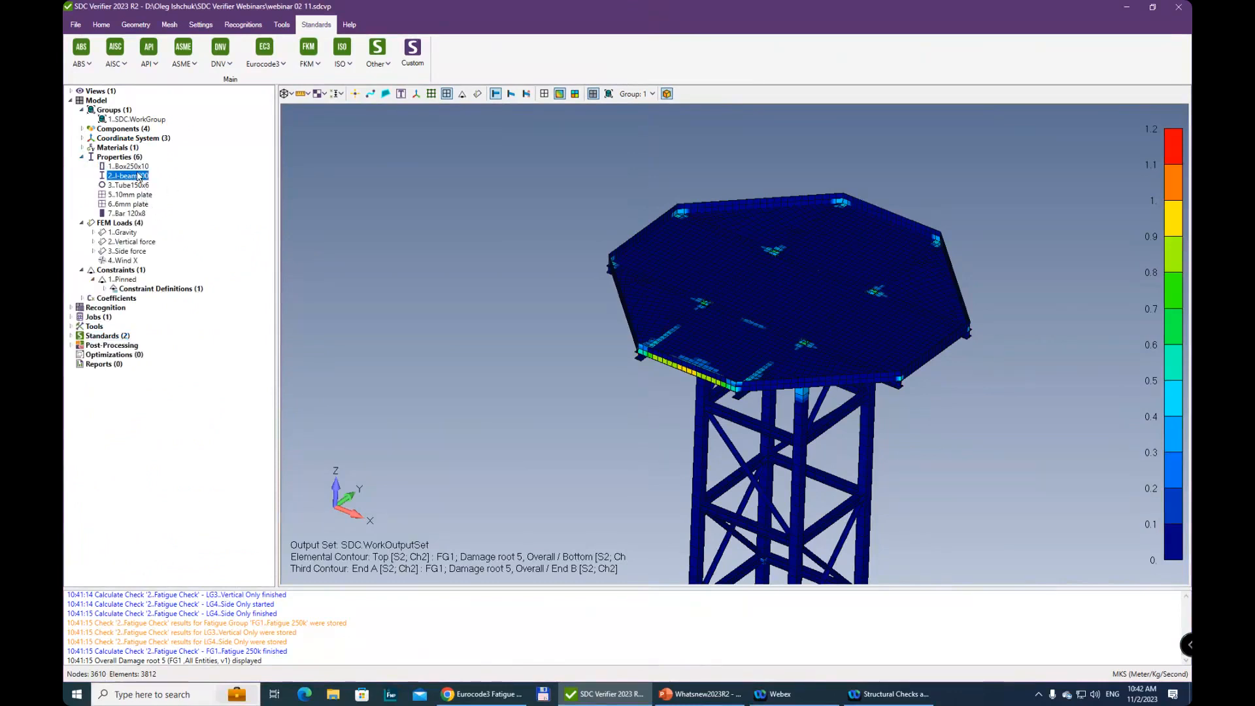
right_click(137, 175)
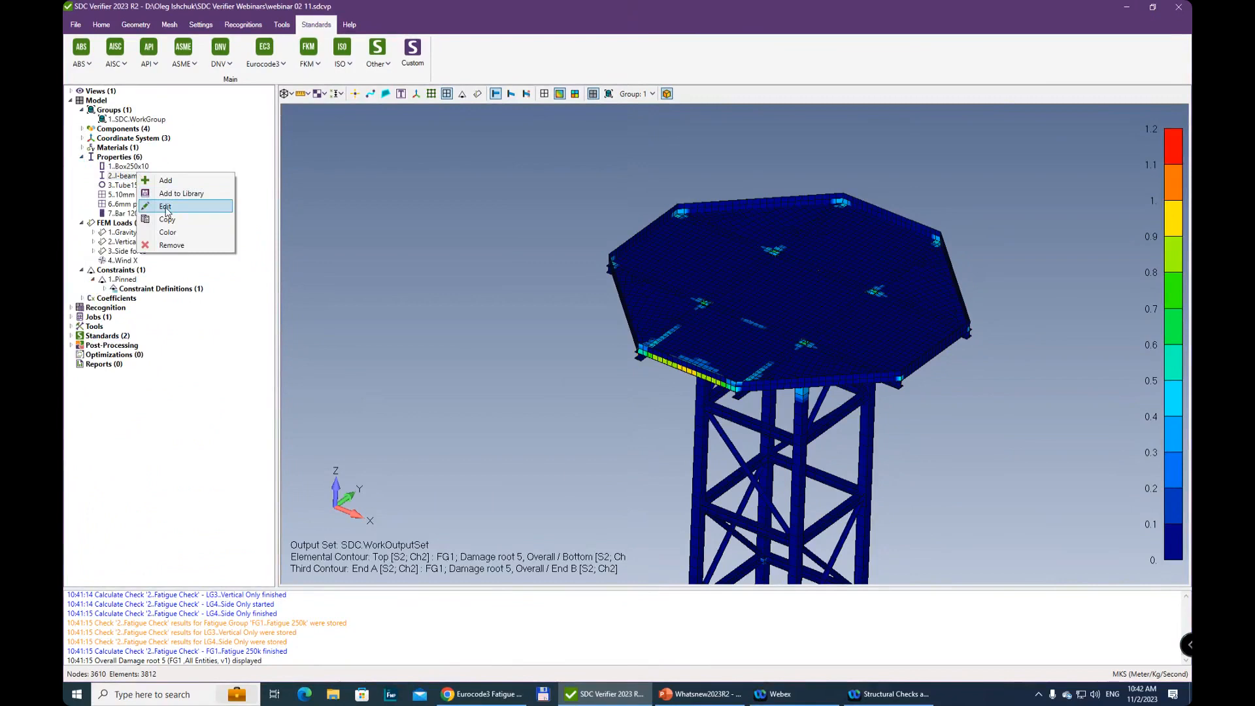
left_click(166, 207)
left_click(812, 407)
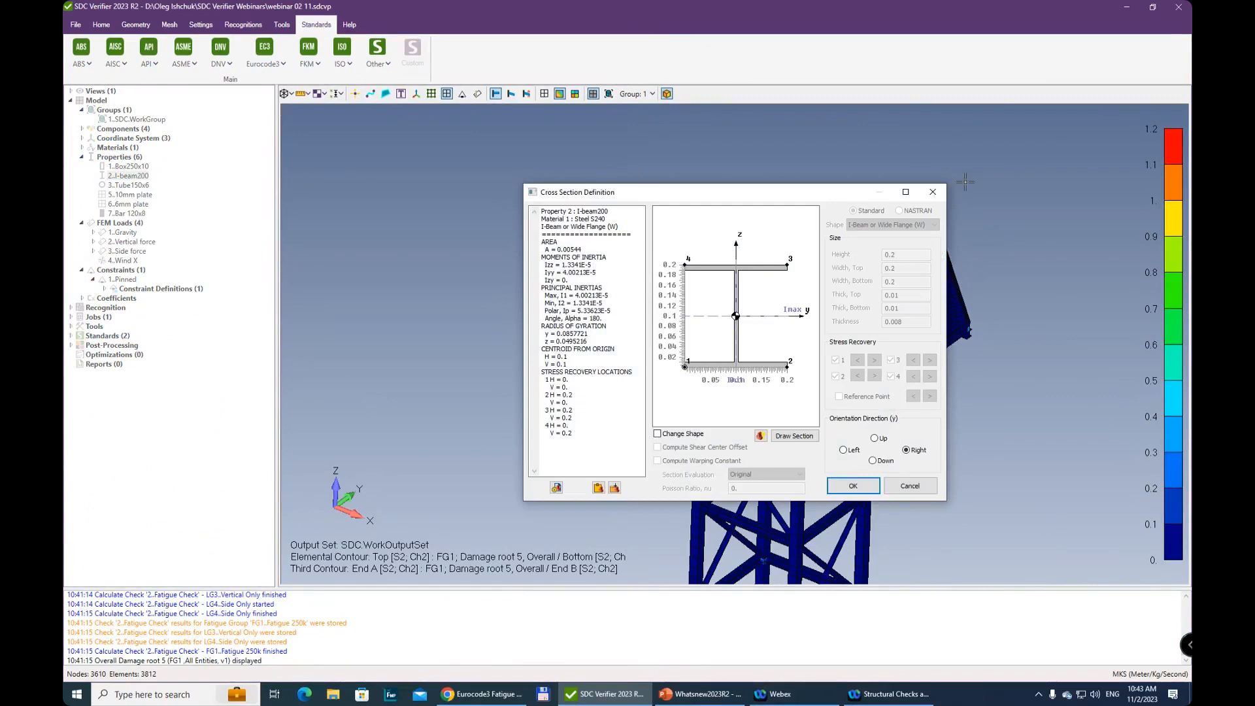
left_click(933, 194)
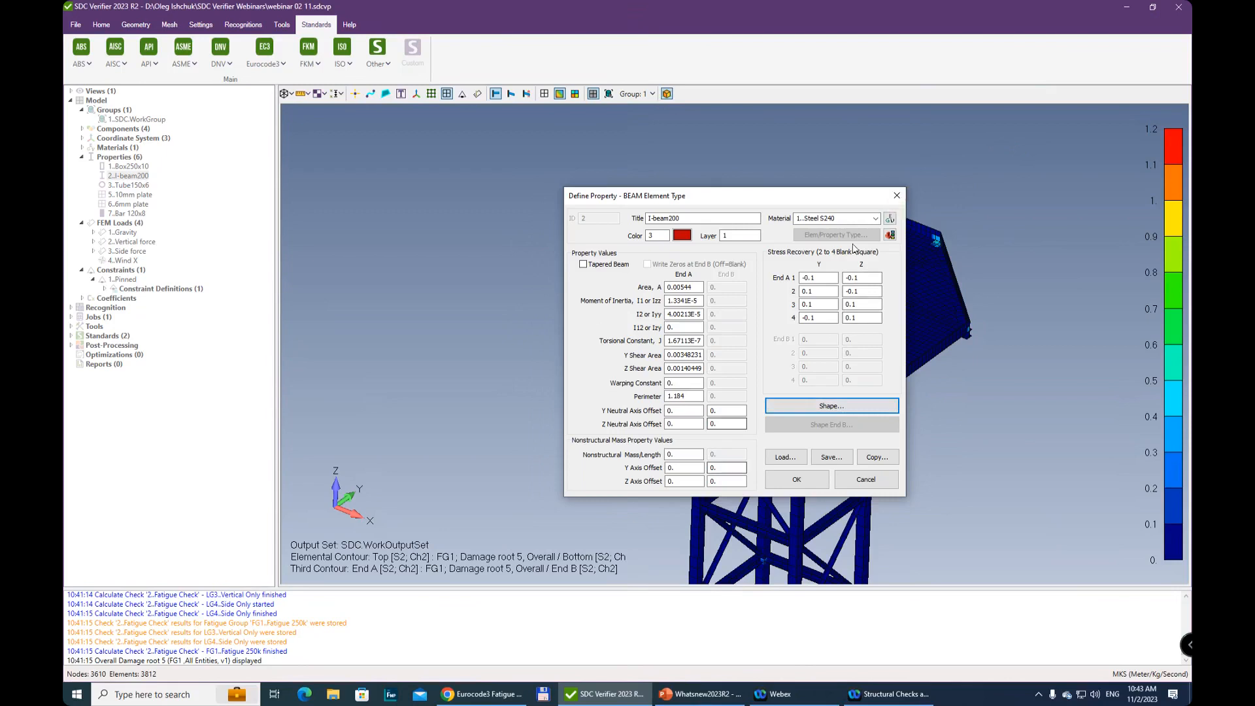
left_click(896, 197)
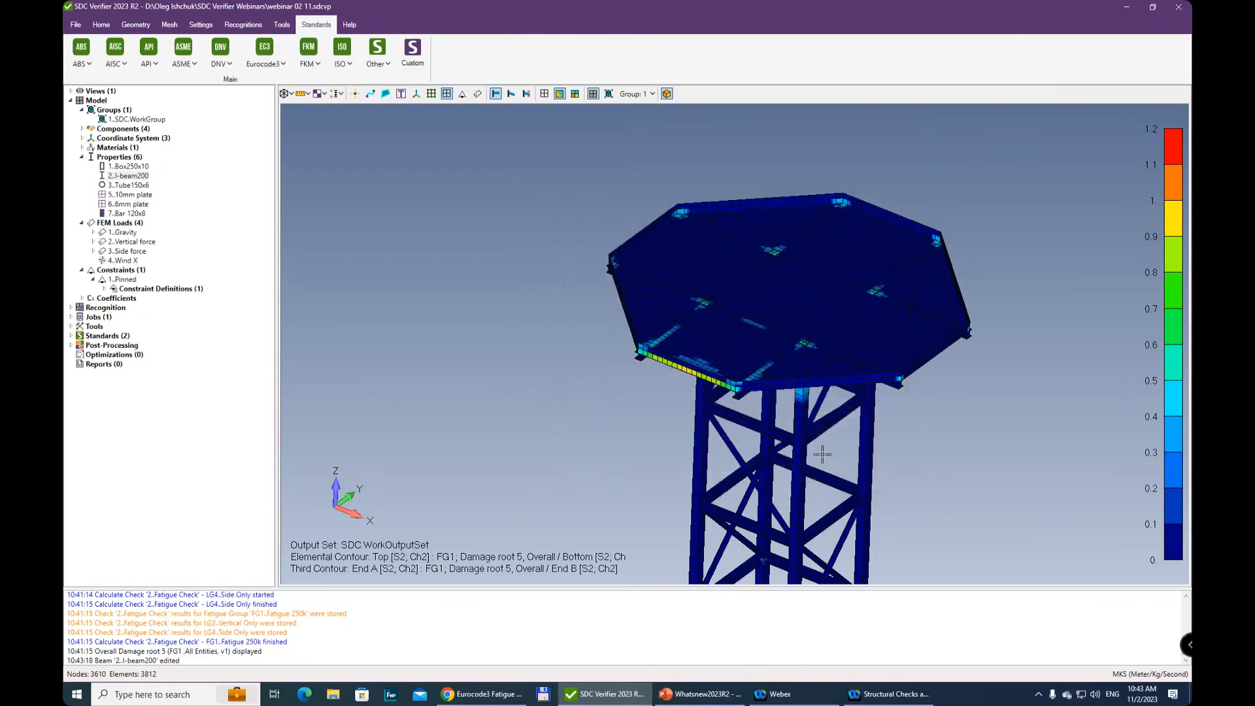
middle_click_drag(813, 272, 770, 356)
scroll(770, 356, "up", 3)
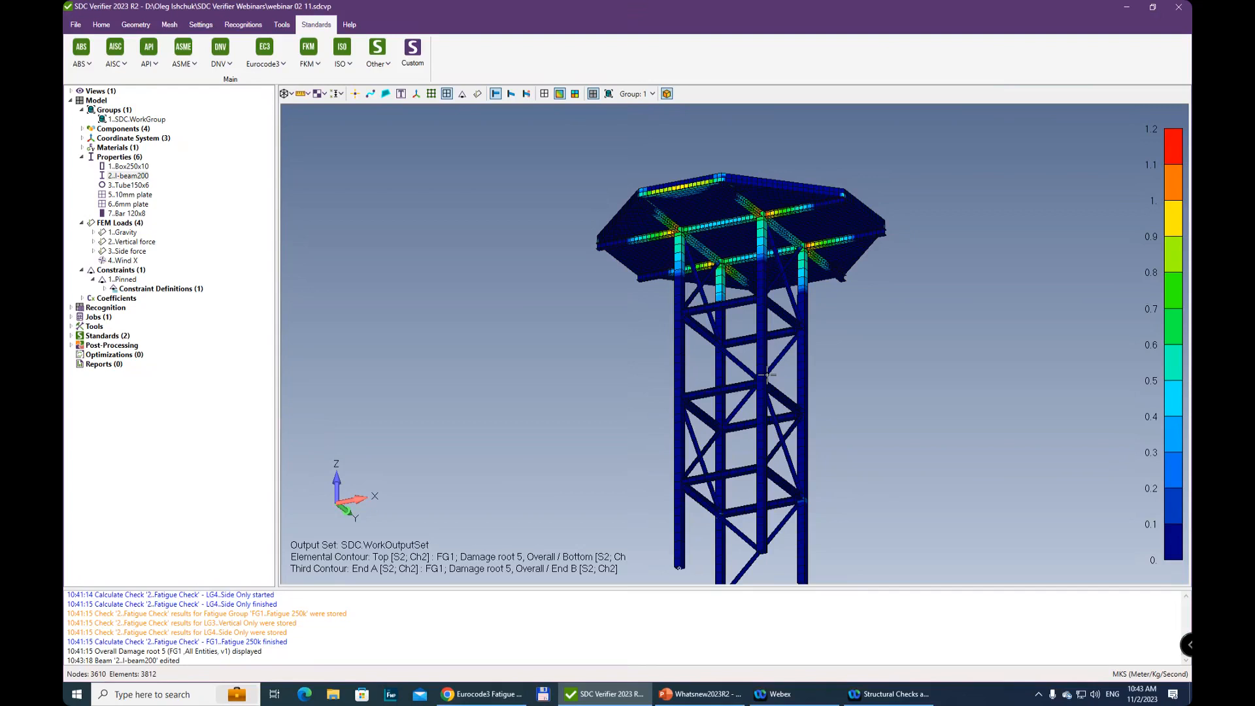
middle_click_drag(875, 241, 840, 252, "ctrl")
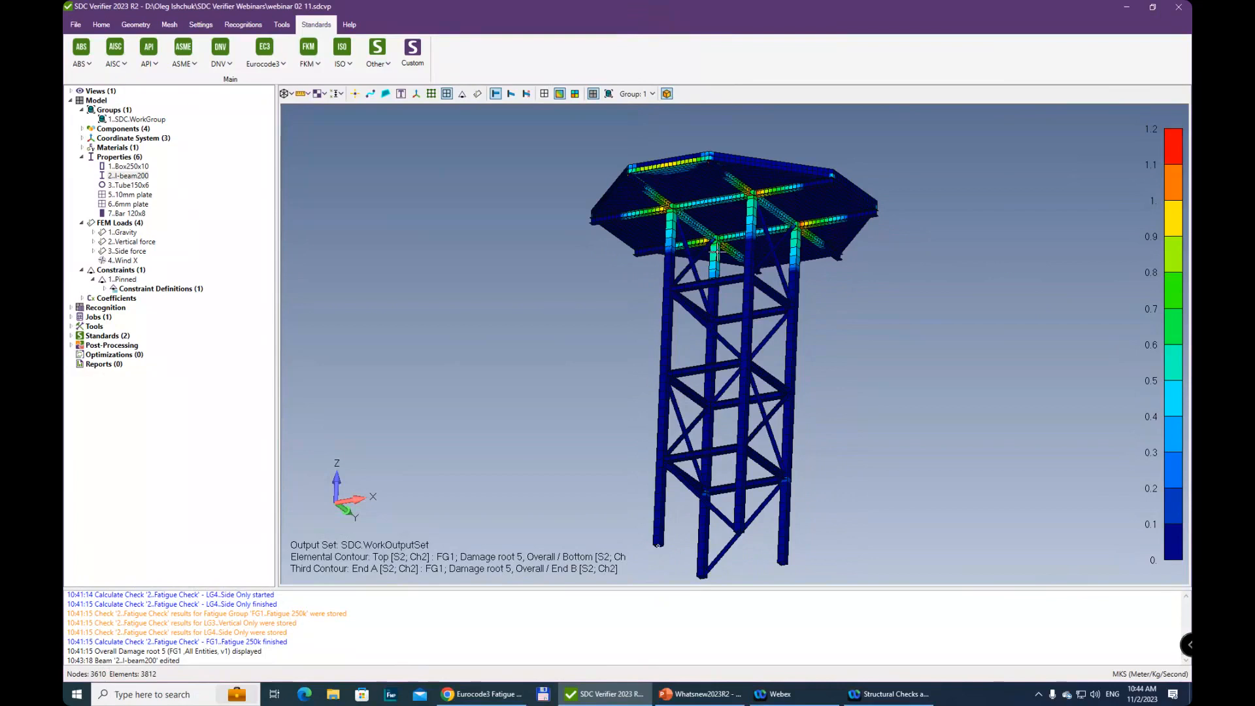
Switch to the Whatsnew2023R2 presentation in PowerPoint
mouse_move(682, 694)
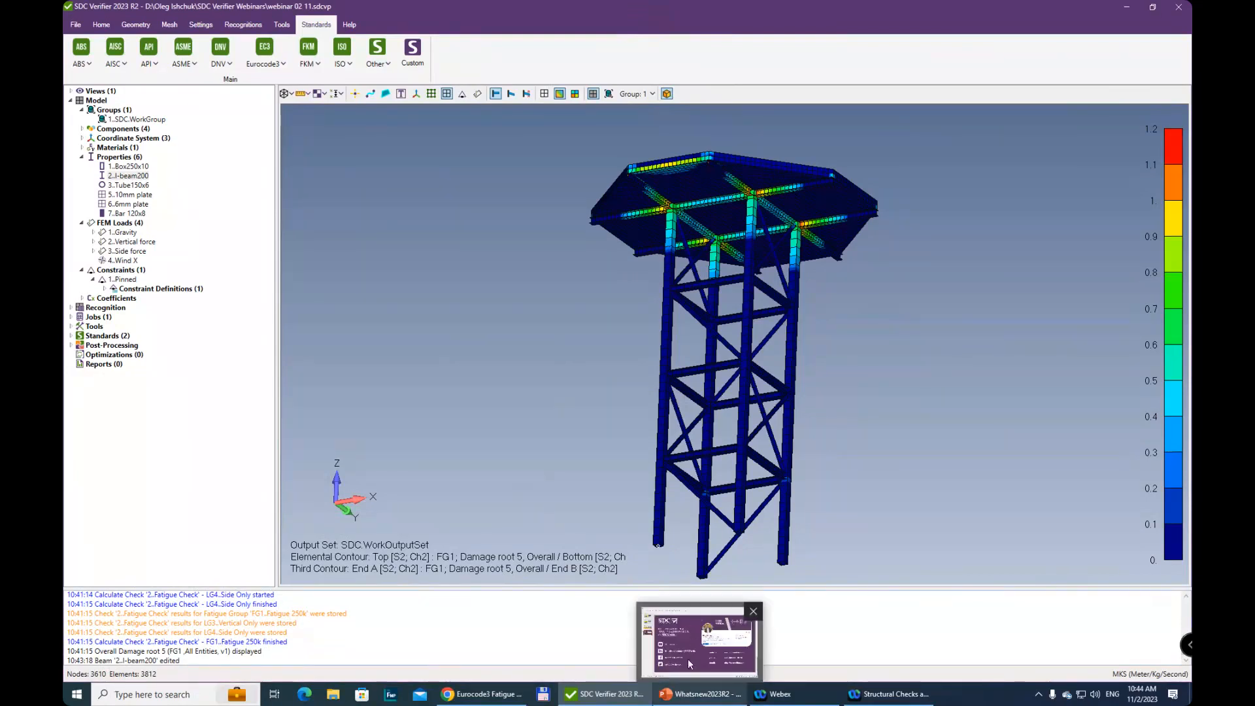
left_click(680, 664)
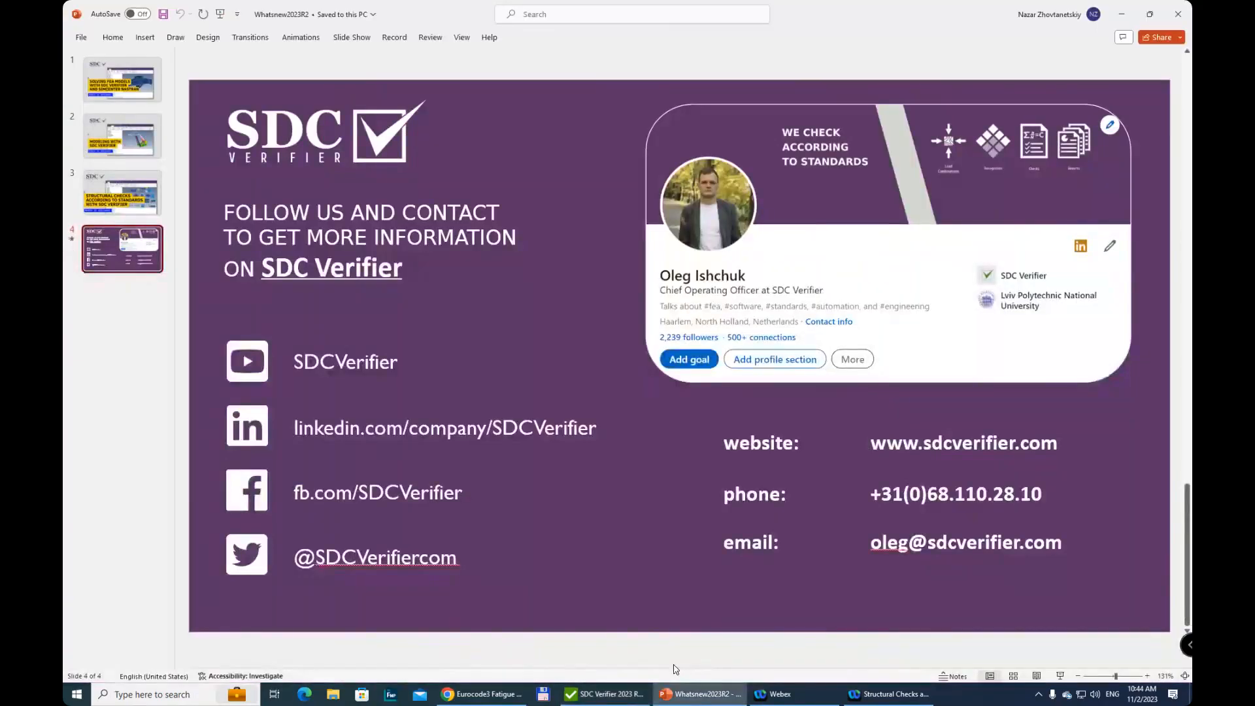